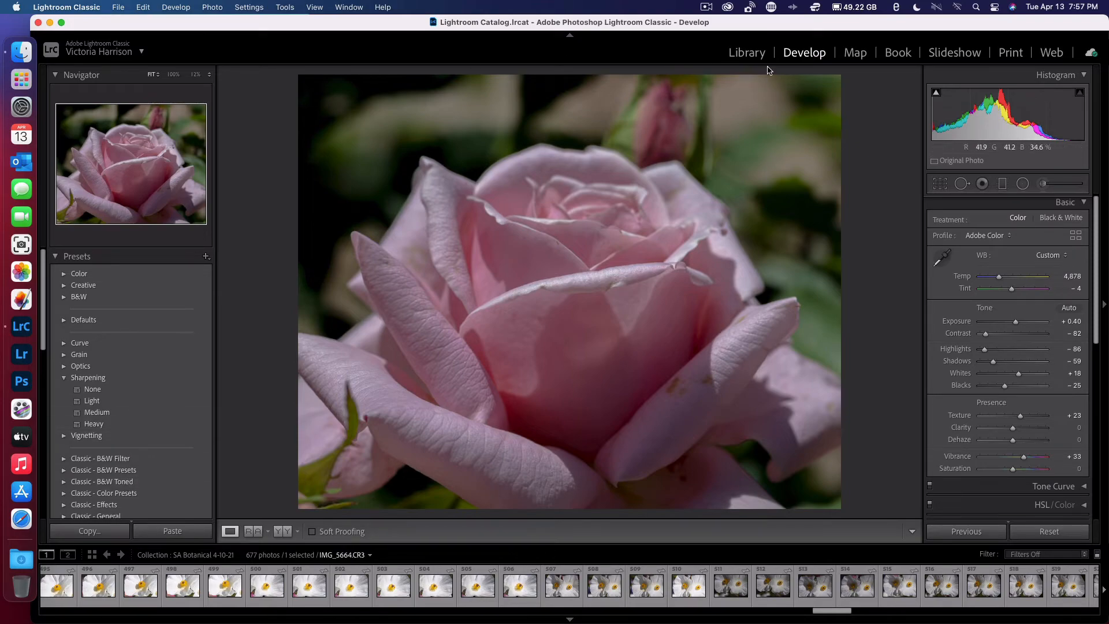
Show the SA Zoo 4-6-21 collection in the Library module and browse its first photos.
click(754, 54)
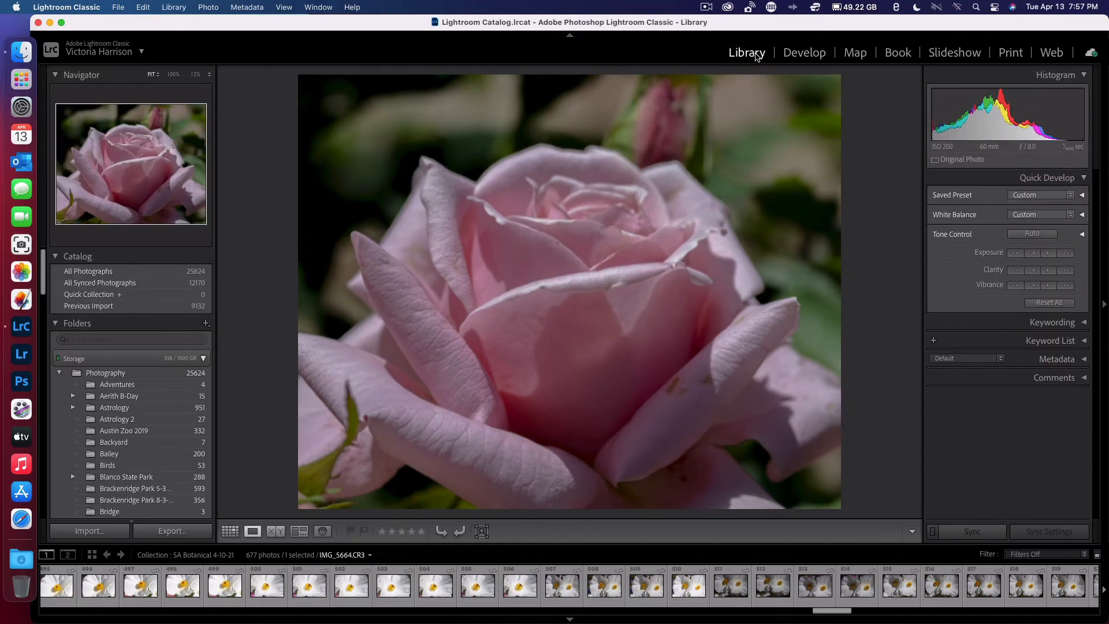
scroll(141, 444, down, 15)
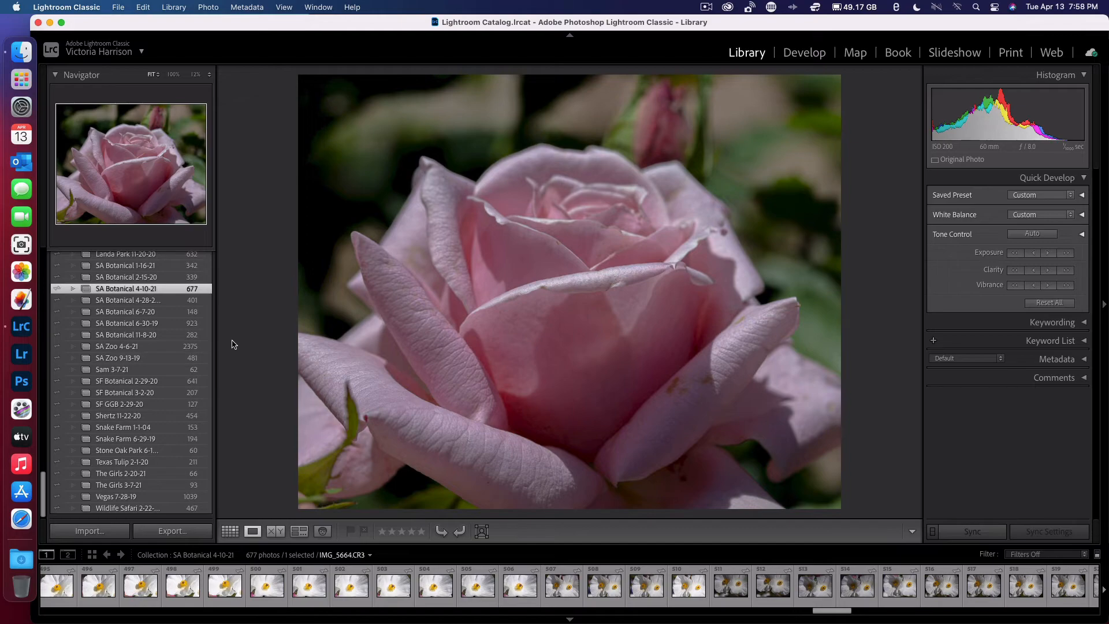
click(173, 349)
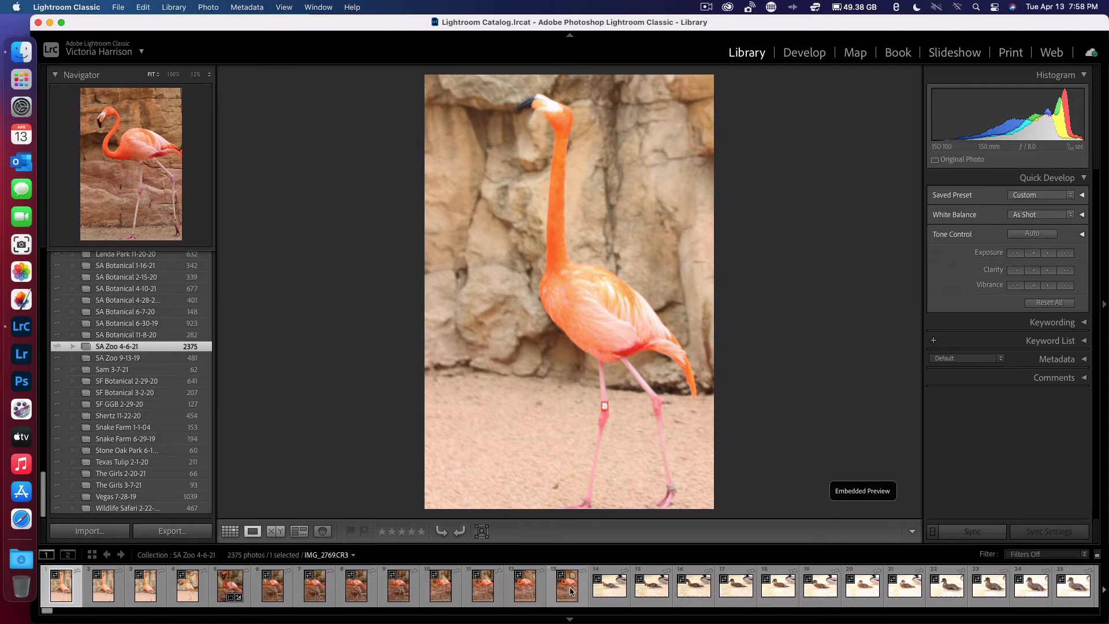
scroll(571, 591, down, 1)
scroll(570, 586, down, 10)
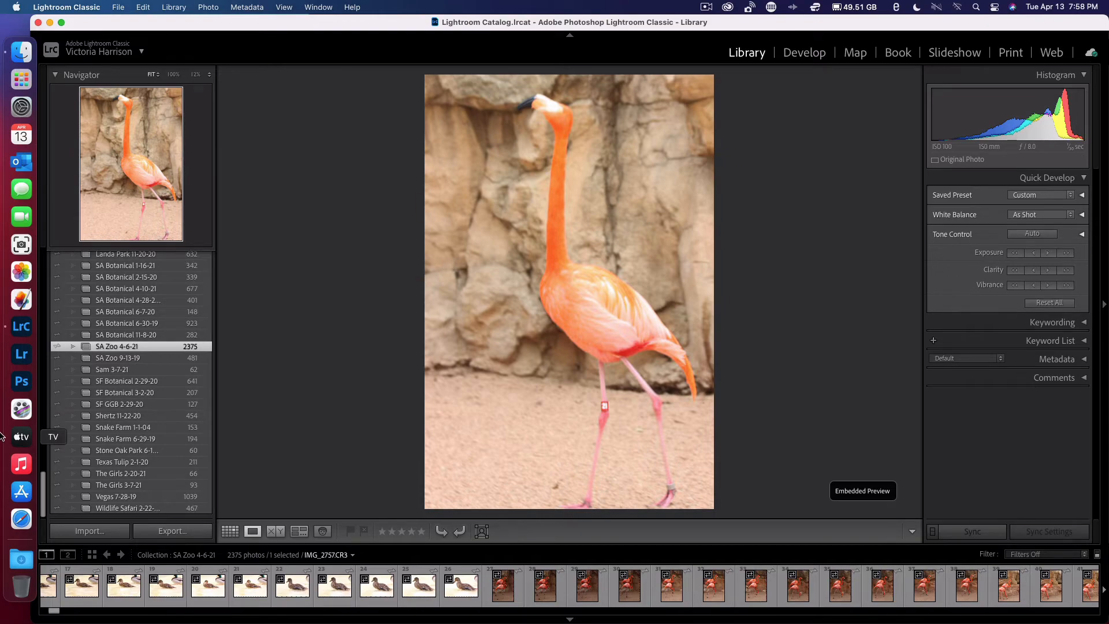
Switch to Finder, look inside the Lightroom folder on the Storage drive, and return to the drive's top level.
click(21, 52)
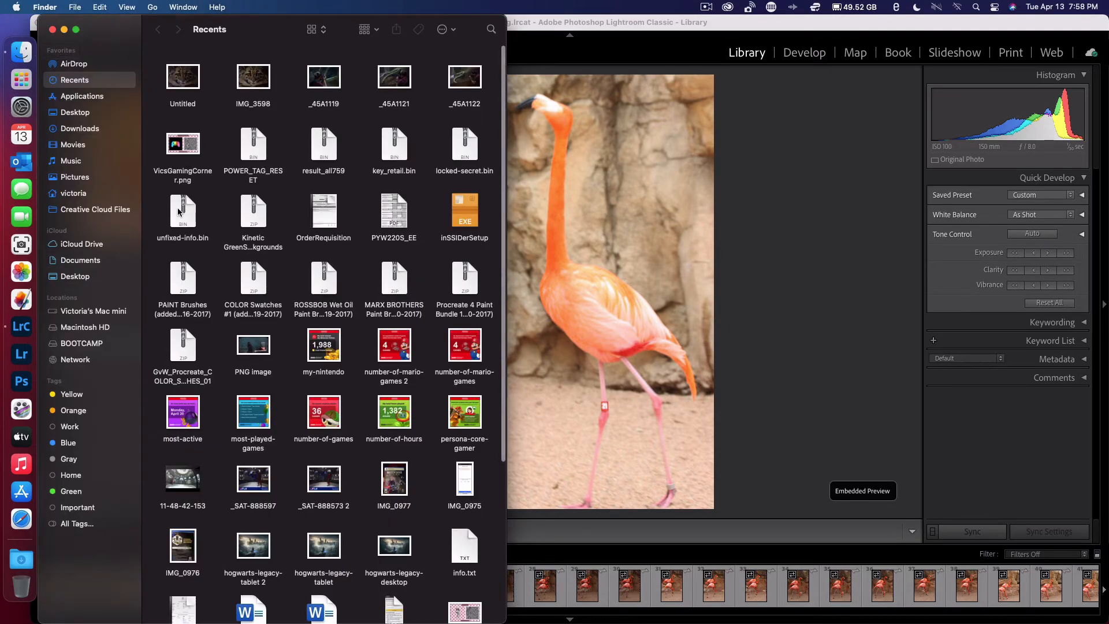
click(88, 313)
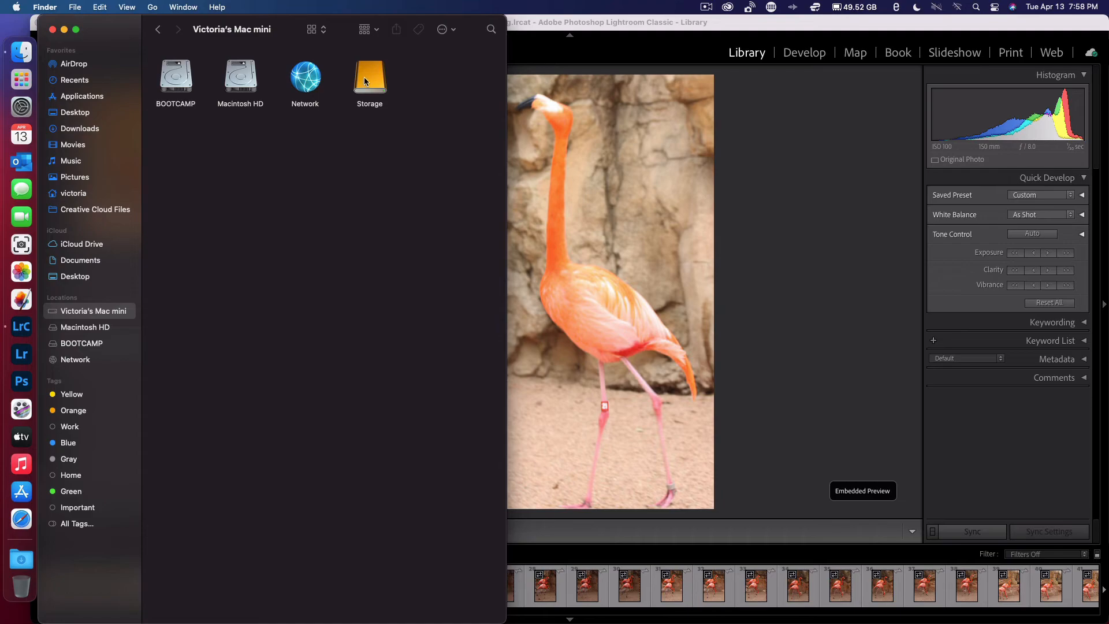
double_click(366, 80)
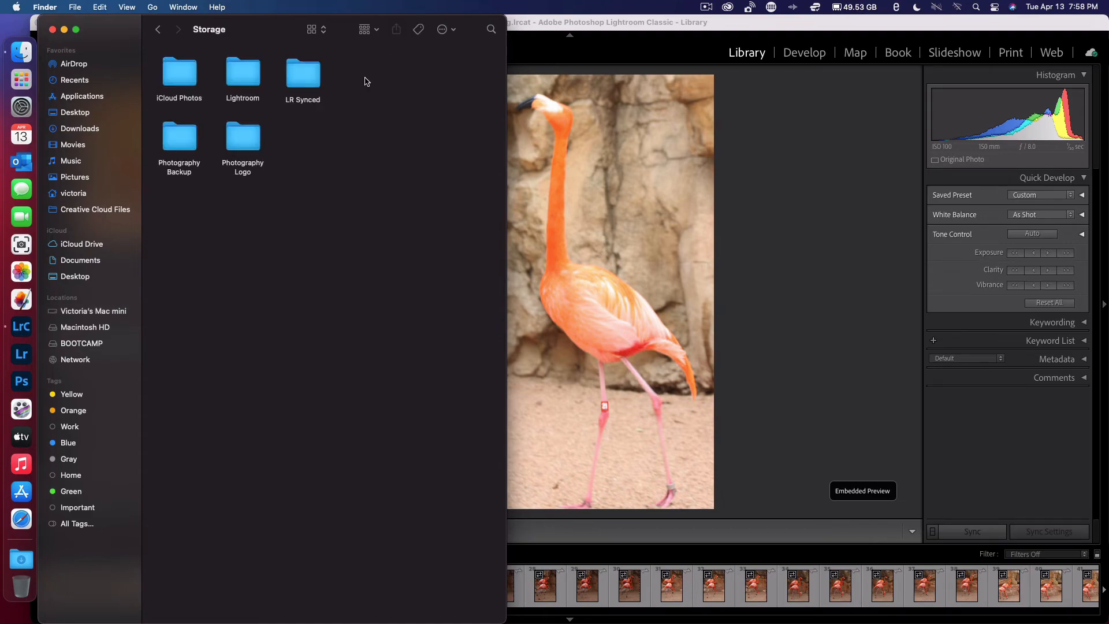
double_click(242, 86)
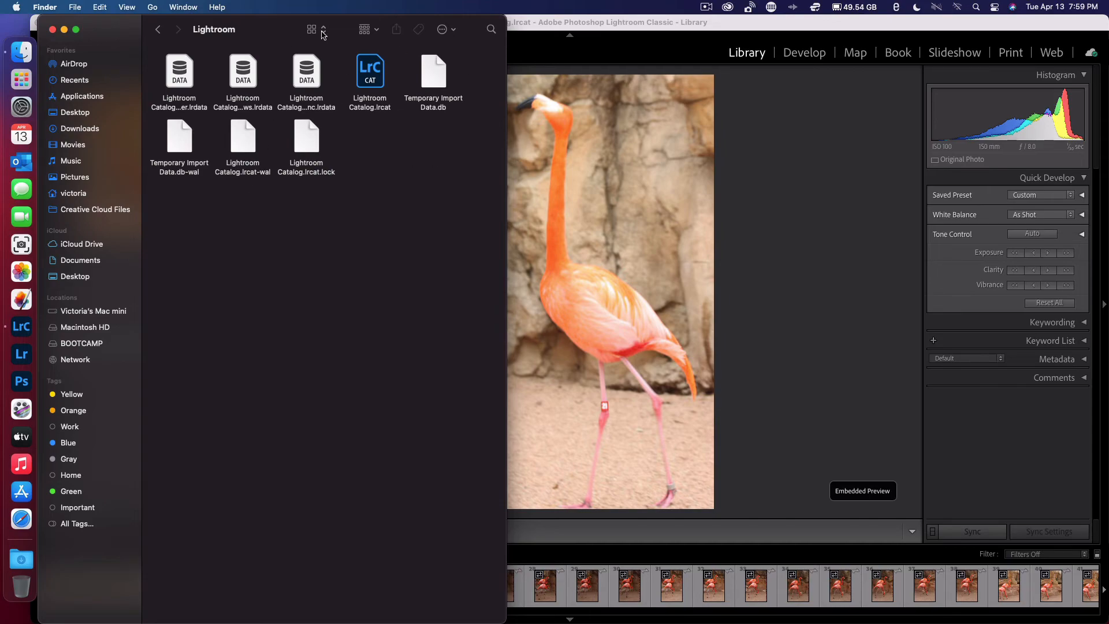
click(154, 26)
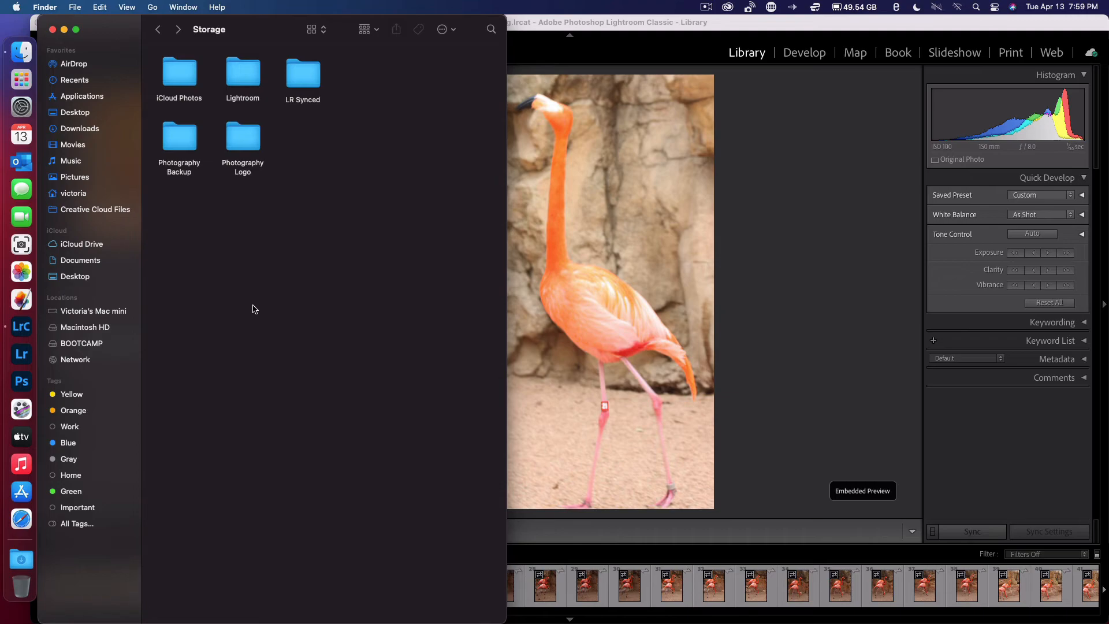
Switch to Adobe Lightroom, browse the SA Botanical 4-10-21 album and display a purple-spotted orchid photo.
click(21, 354)
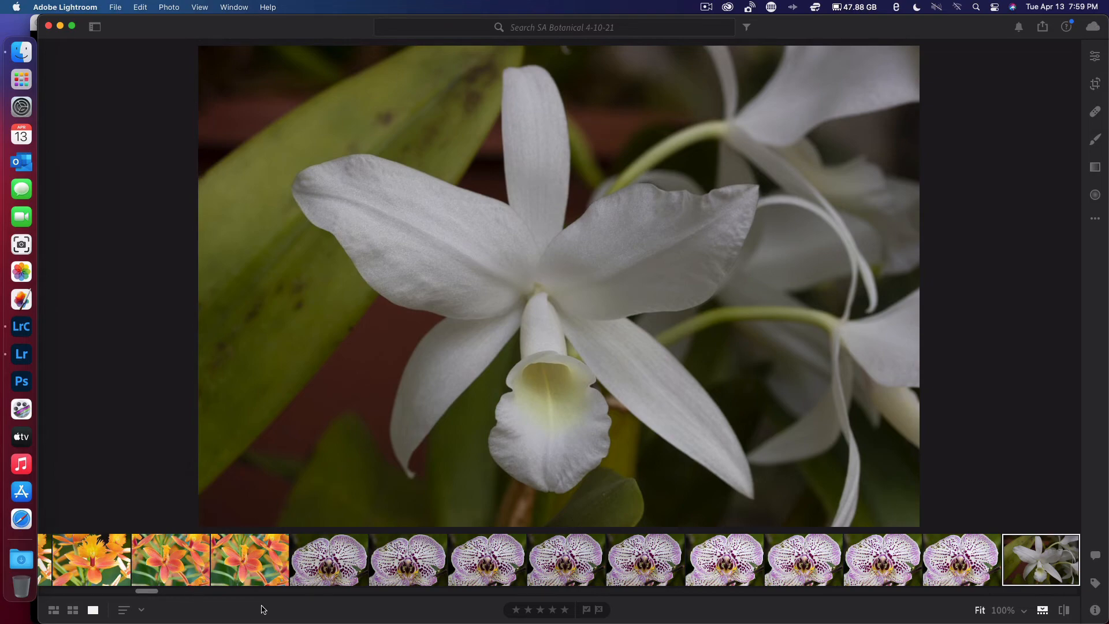
scroll(448, 570, right, 3)
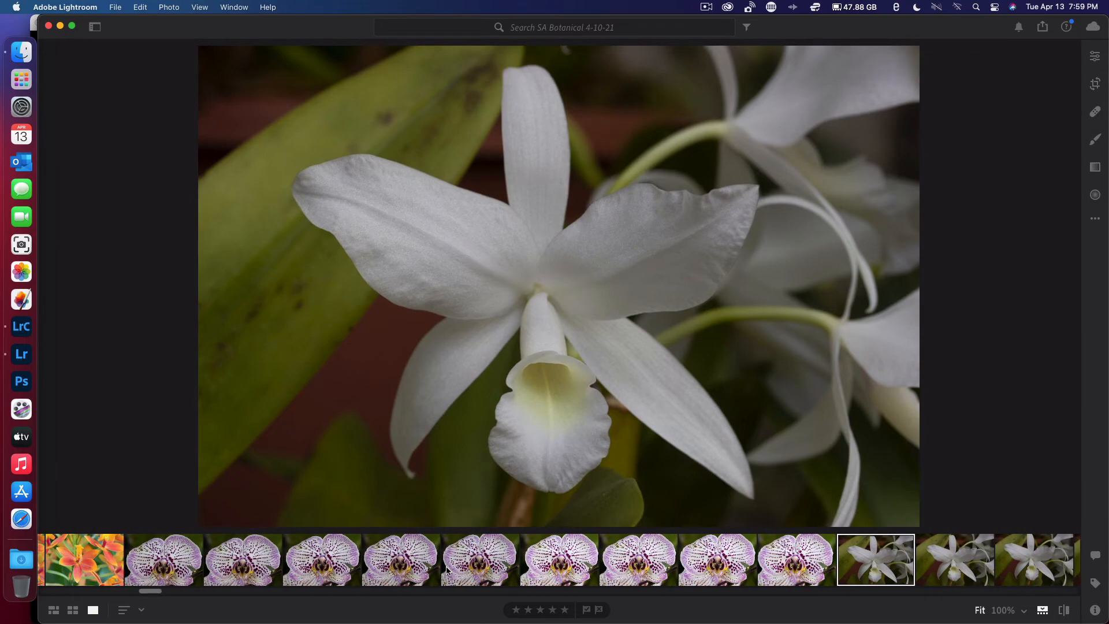
click(448, 570)
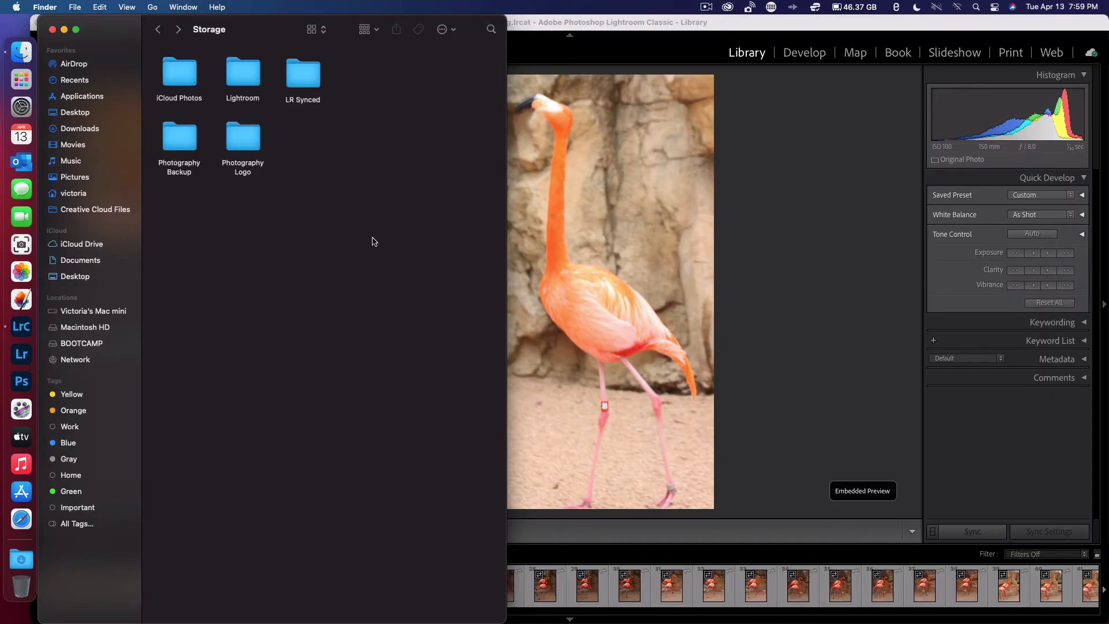
Return to Lightroom Classic and look through the collection list and the SA Zoo 4-6-21 flamingo and egret photos.
click(754, 369)
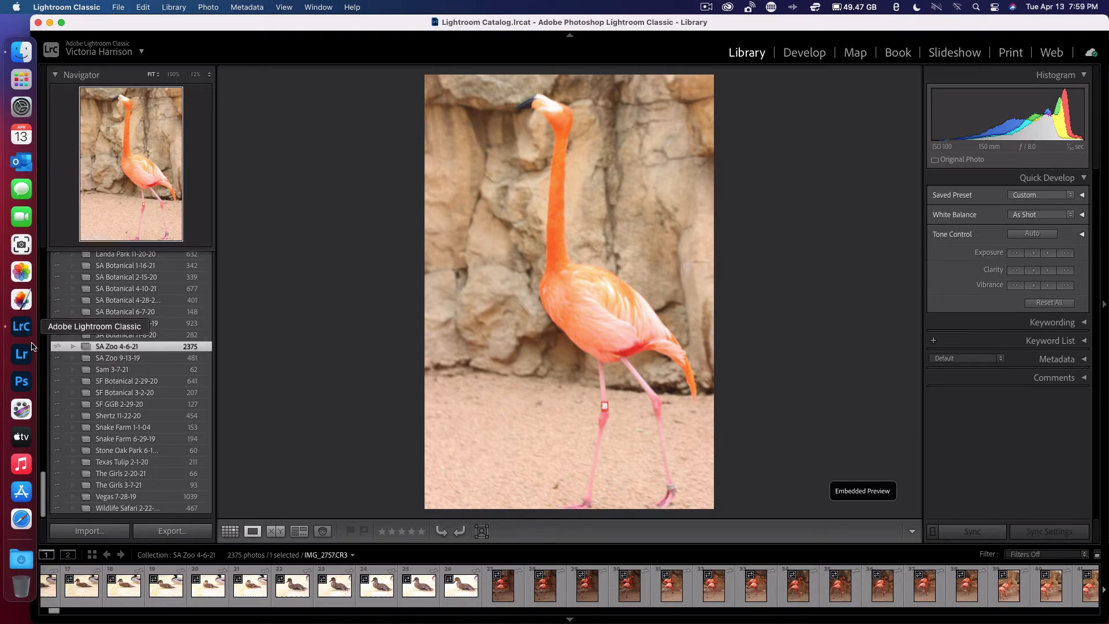
scroll(127, 392, up, 3)
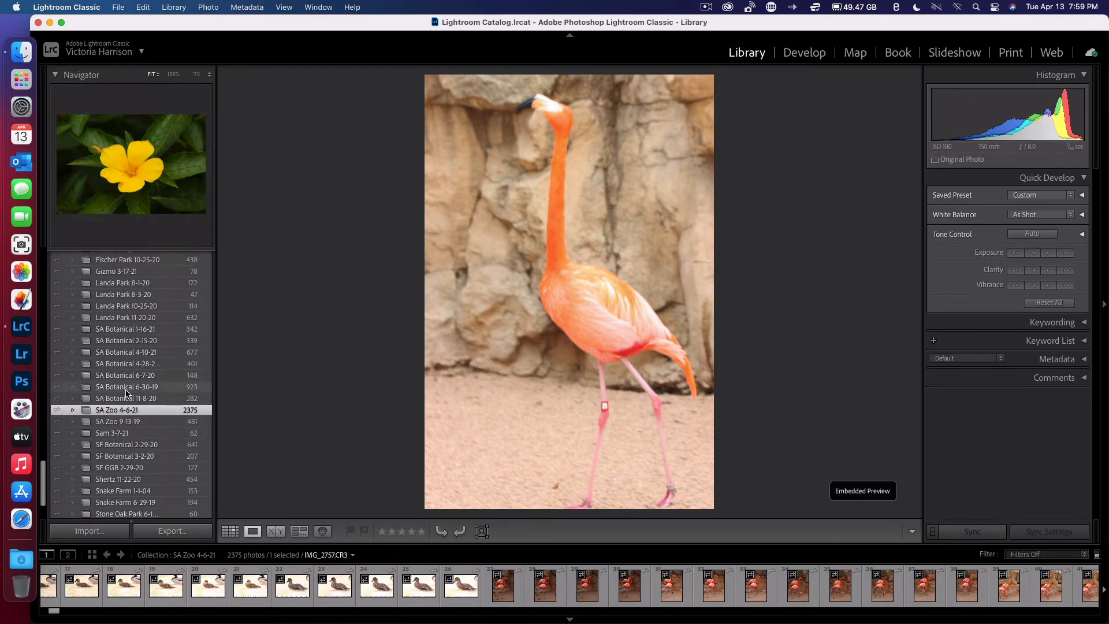
scroll(157, 301, up, 5)
scroll(158, 300, down, 9)
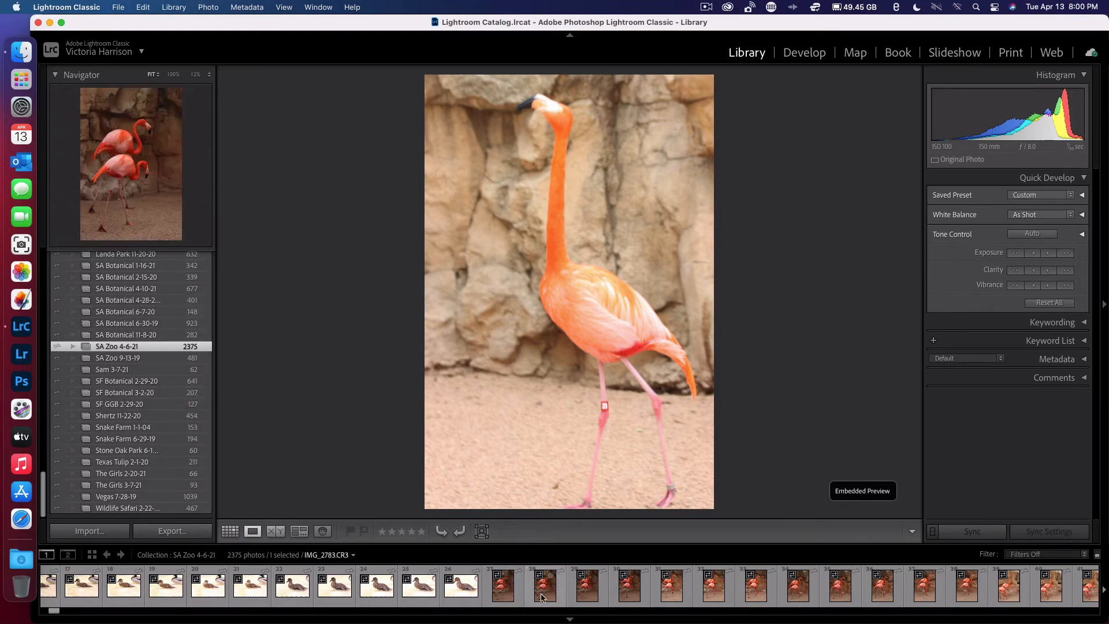
scroll(555, 593, down, 5)
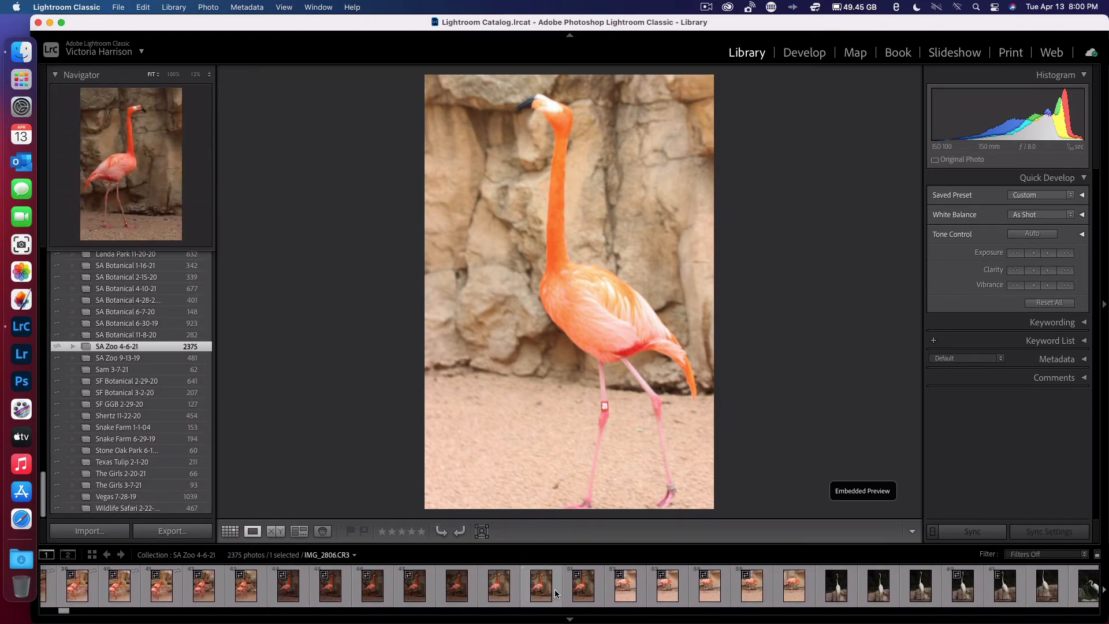
scroll(555, 590, down, 1)
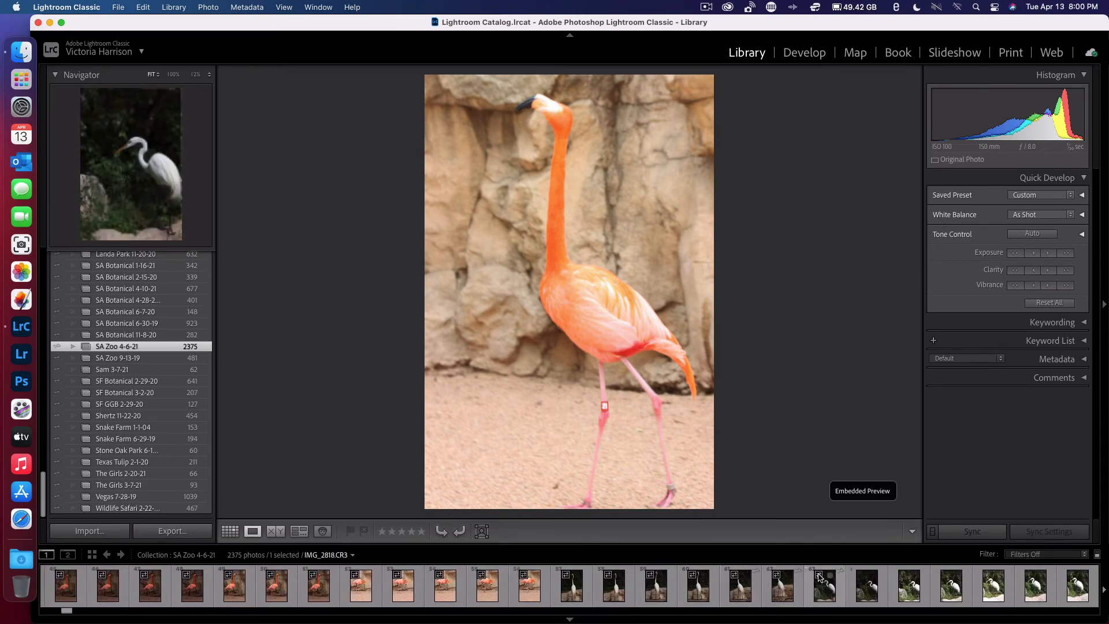
scroll(821, 578, down, 1)
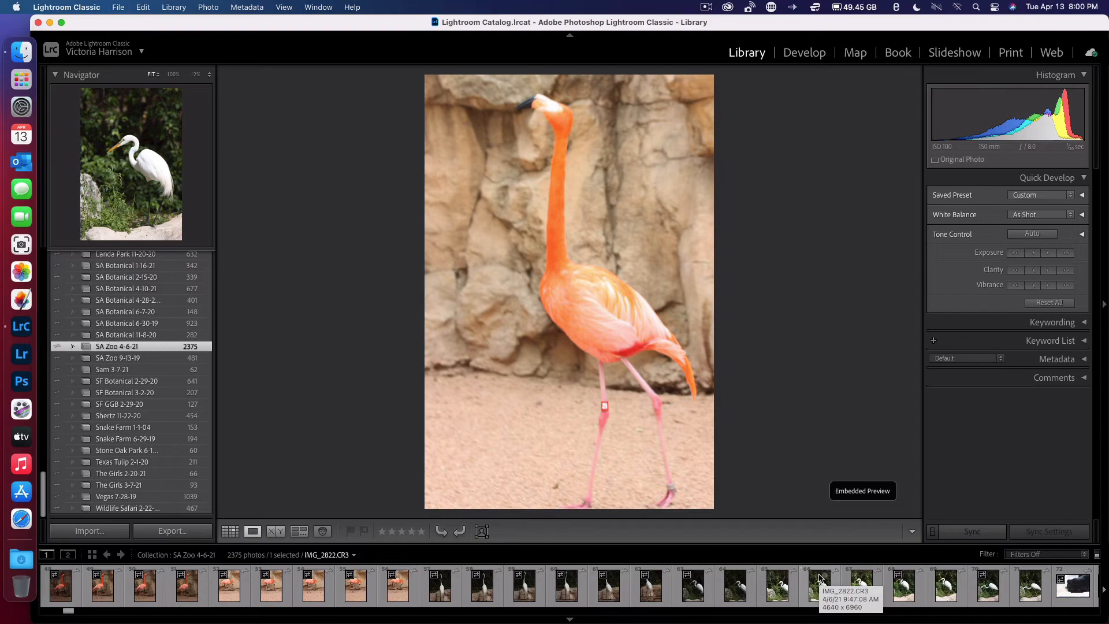
Switch to Adobe Lightroom, show the album list beside the orchid photo and look through the synced albums.
click(21, 353)
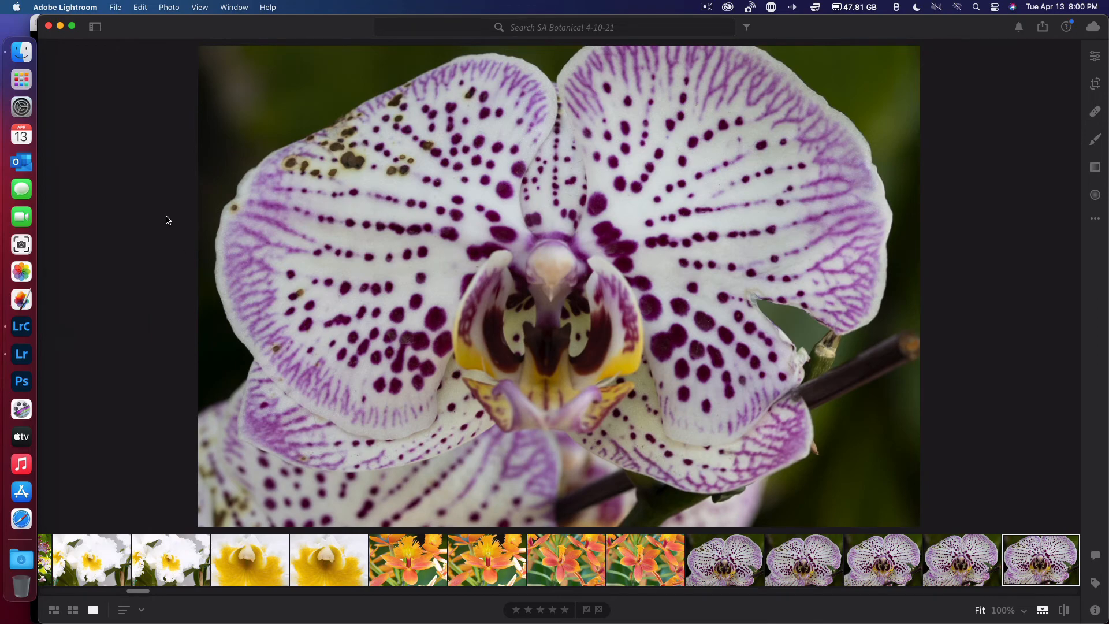
click(21, 326)
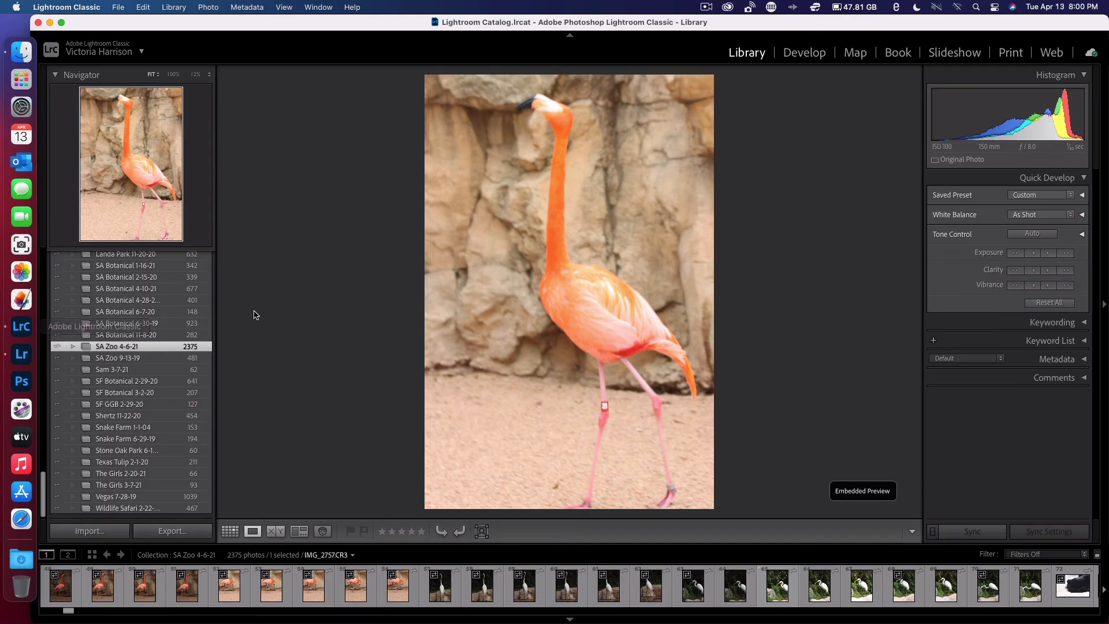
key(ctrl+Up)
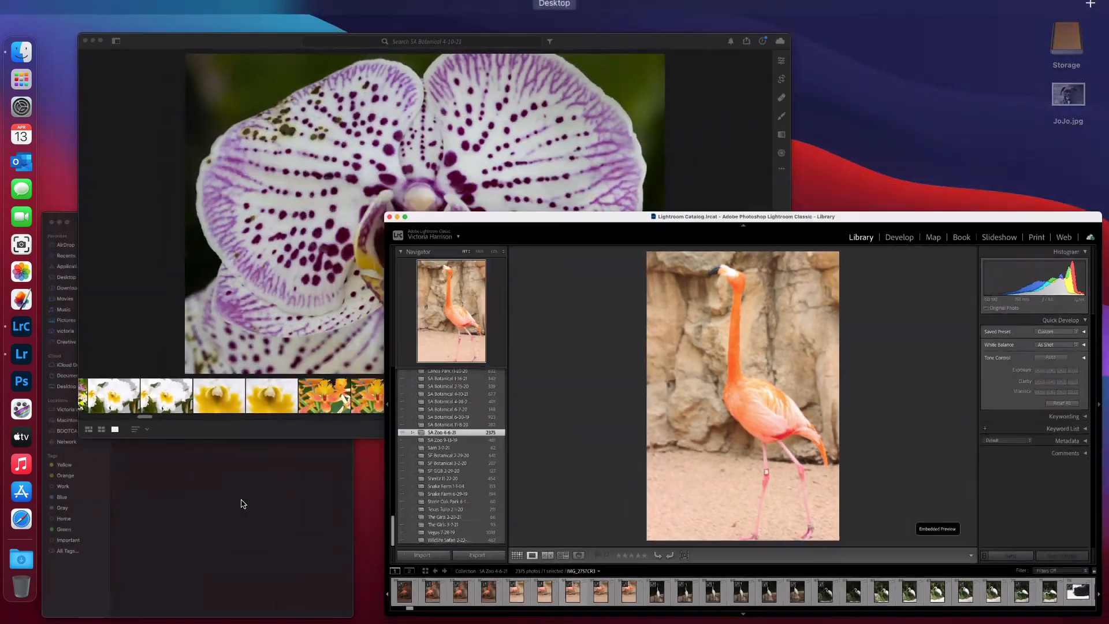
click(156, 234)
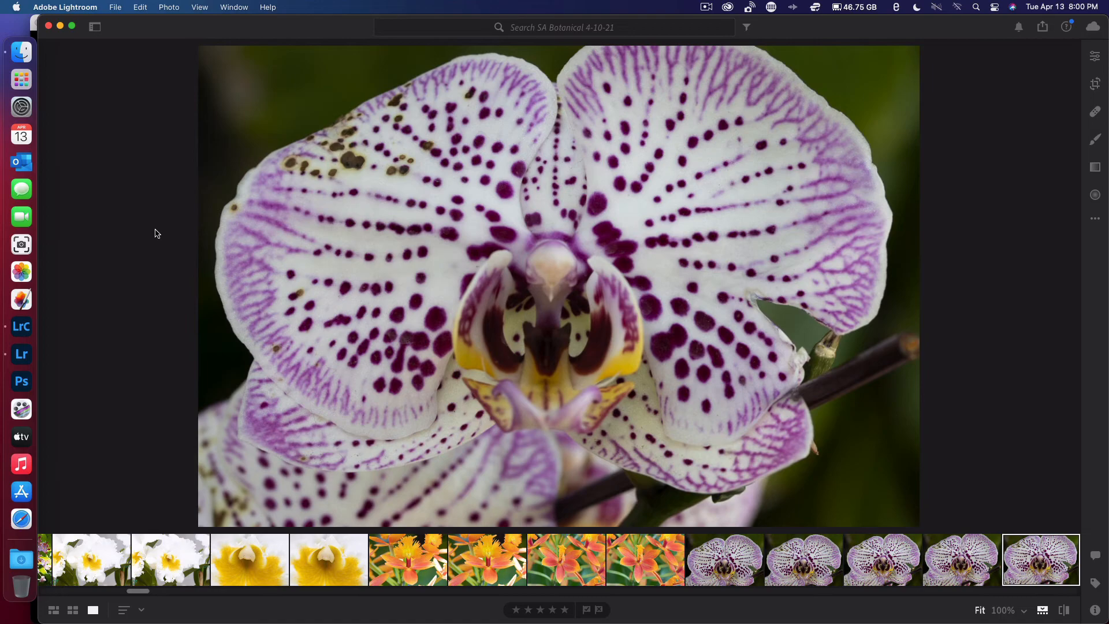
click(95, 26)
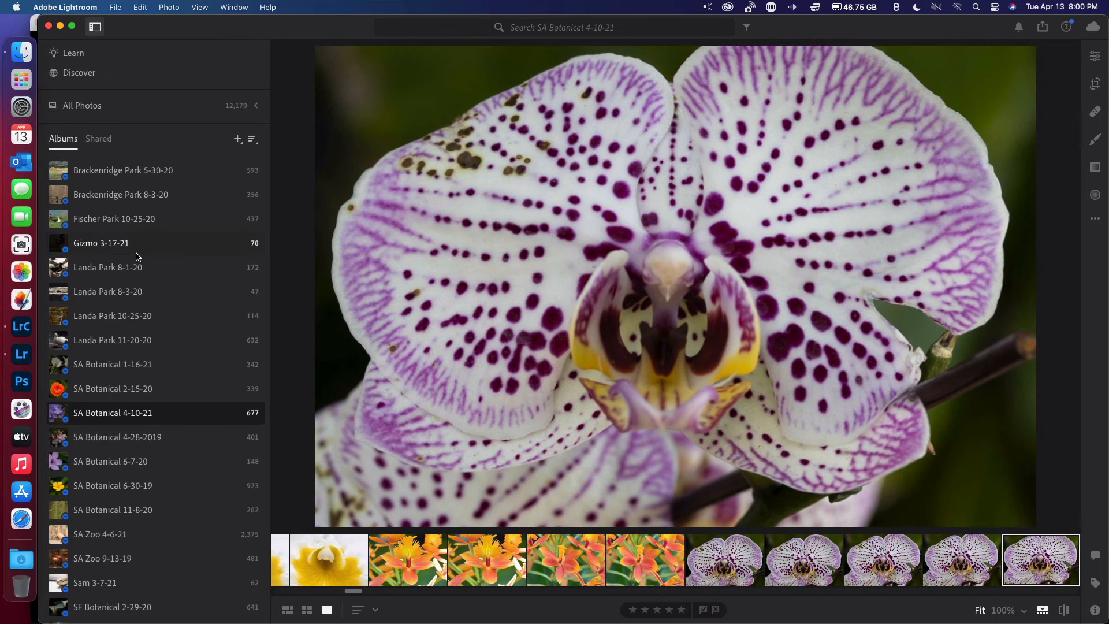
scroll(144, 406, down, 5)
scroll(143, 399, up, 8)
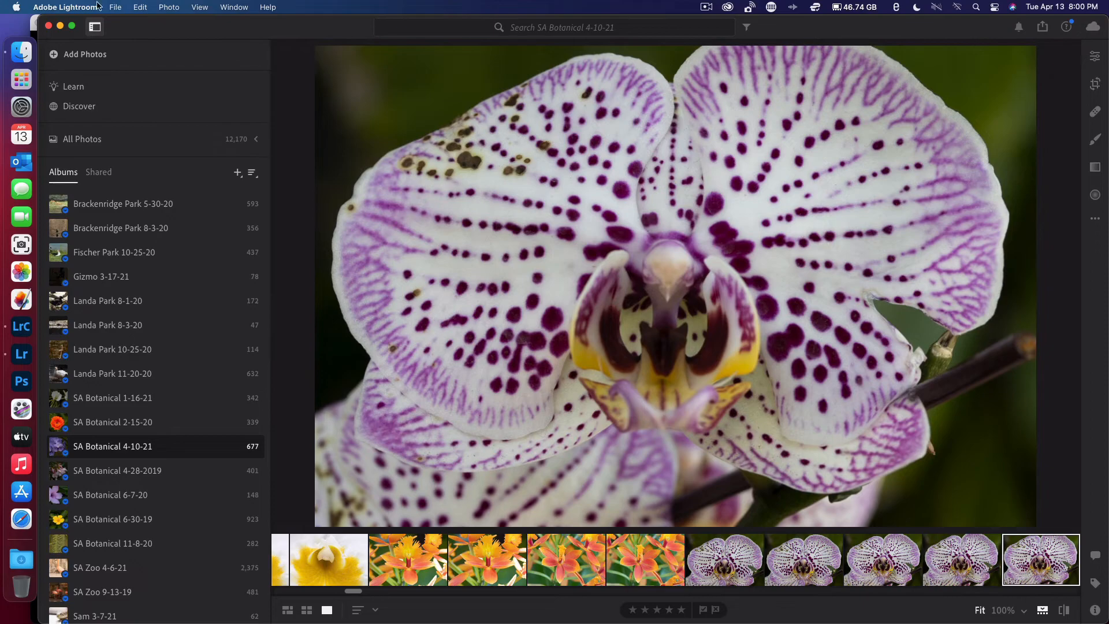
Review the Local Storage preferences, including the storage location for originals, and leave them without saving.
click(70, 6)
click(69, 39)
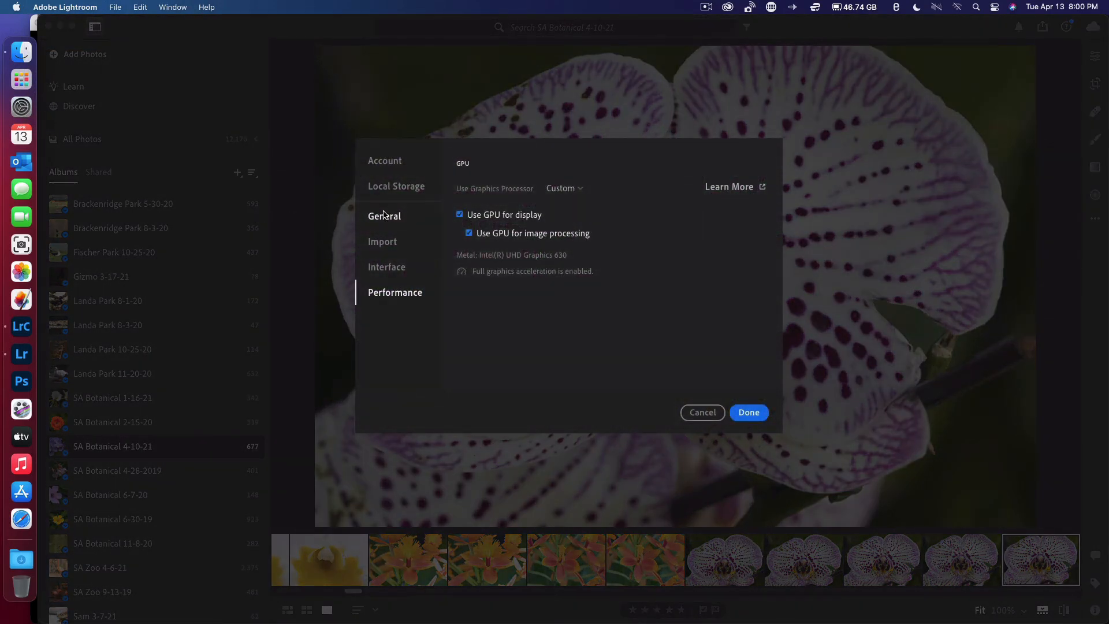
click(382, 188)
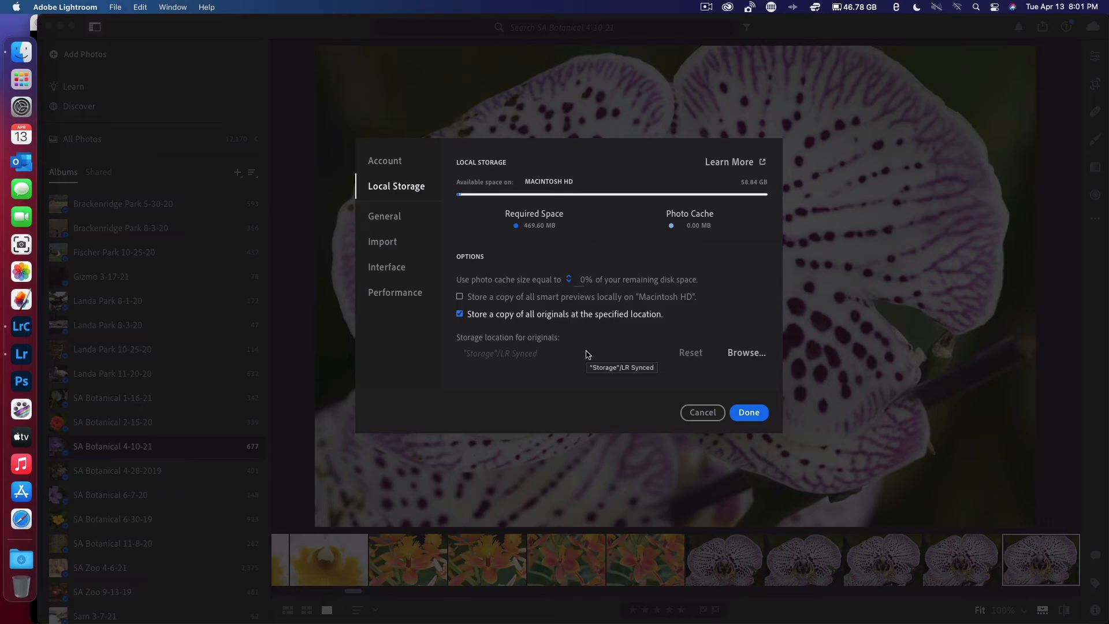
click(698, 413)
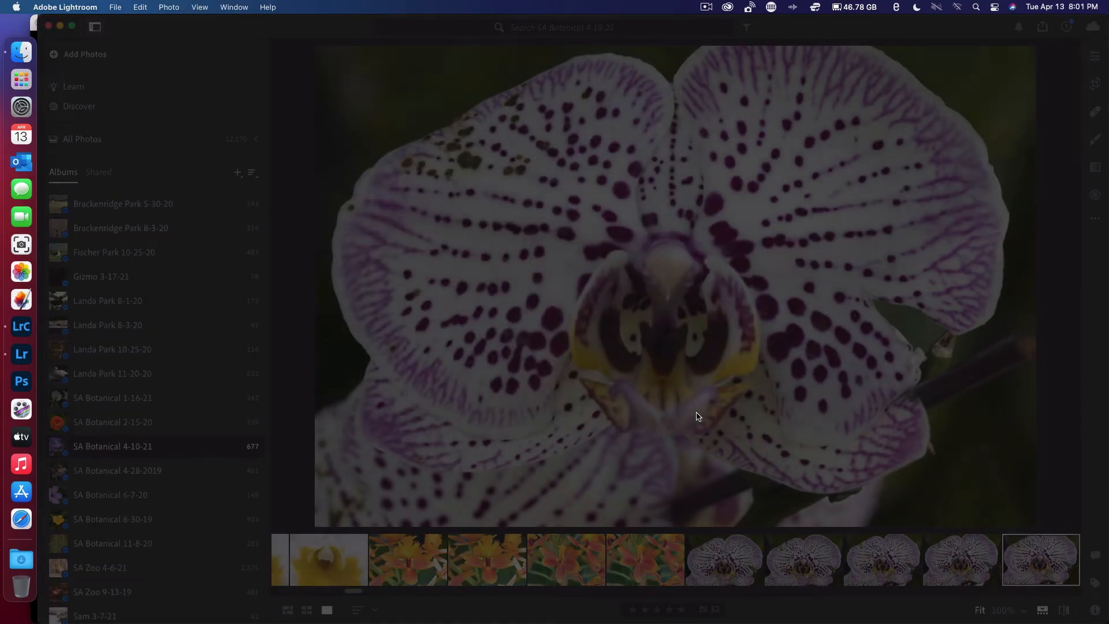
Switch to Lightroom Classic and review the synced images location and the default catalog in its Lightroom Sync and General preferences.
click(23, 336)
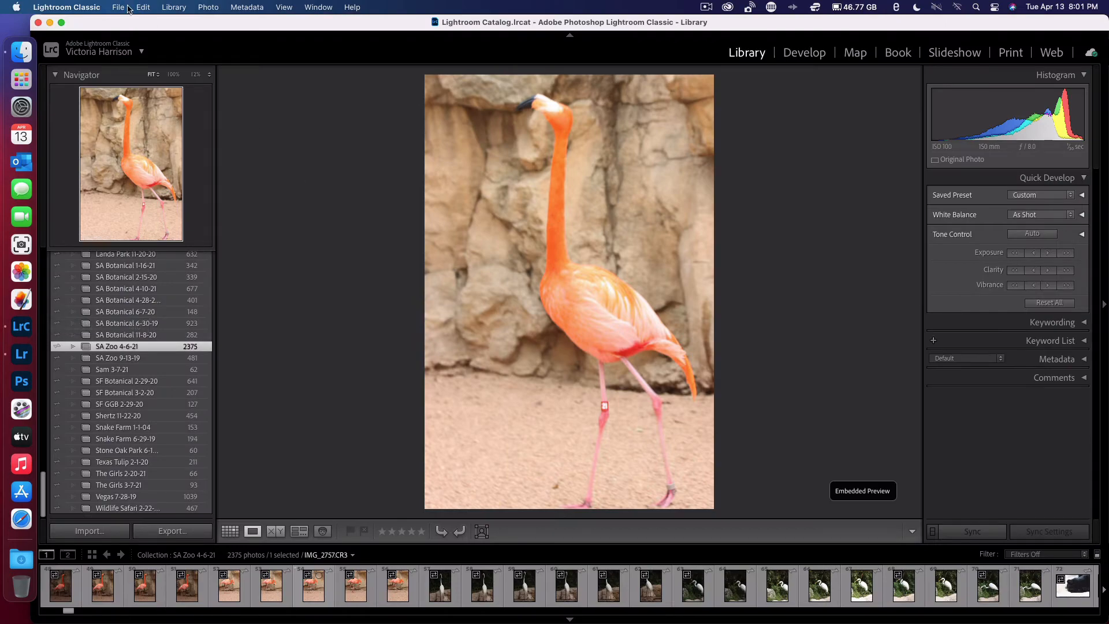
click(79, 8)
click(58, 44)
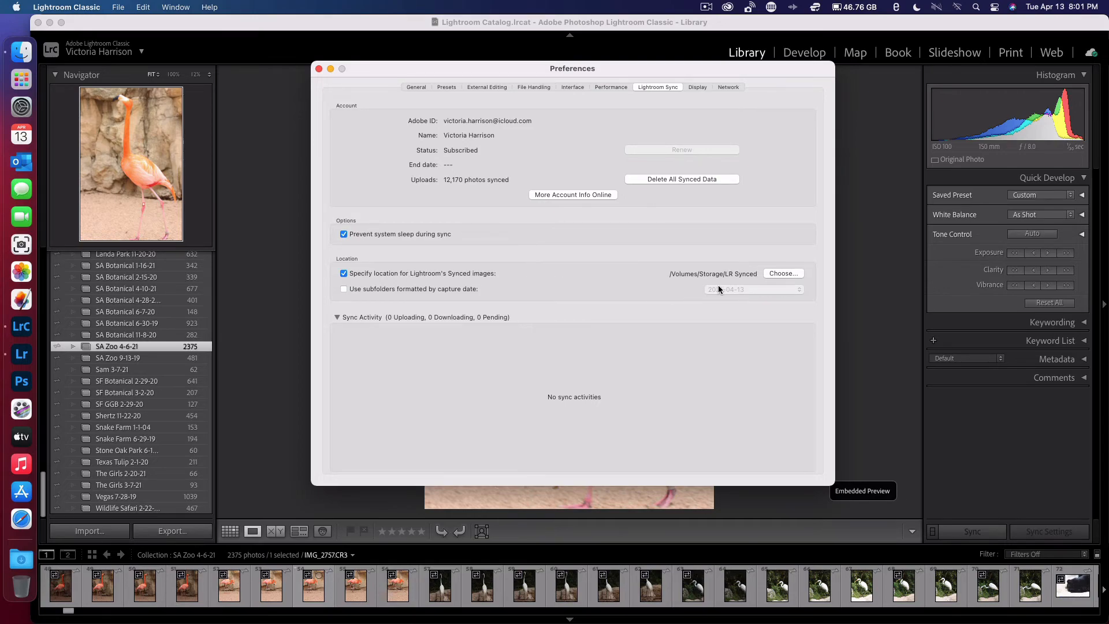
click(415, 86)
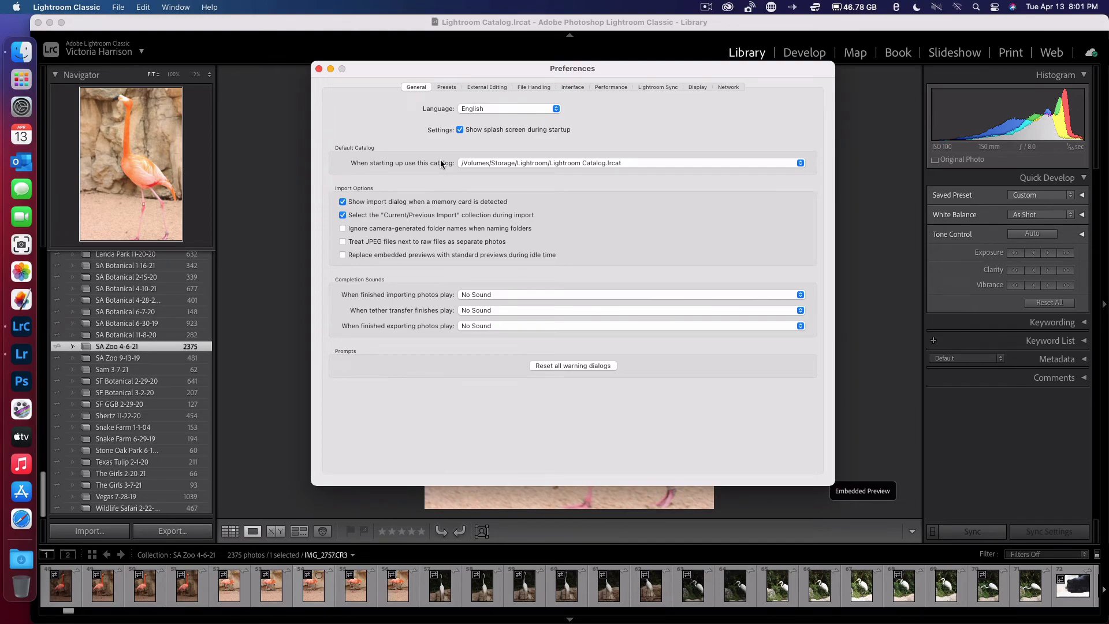
Check the computer's memory usage in the memory monitor, view the Presets preferences and close the Preferences window.
click(861, 7)
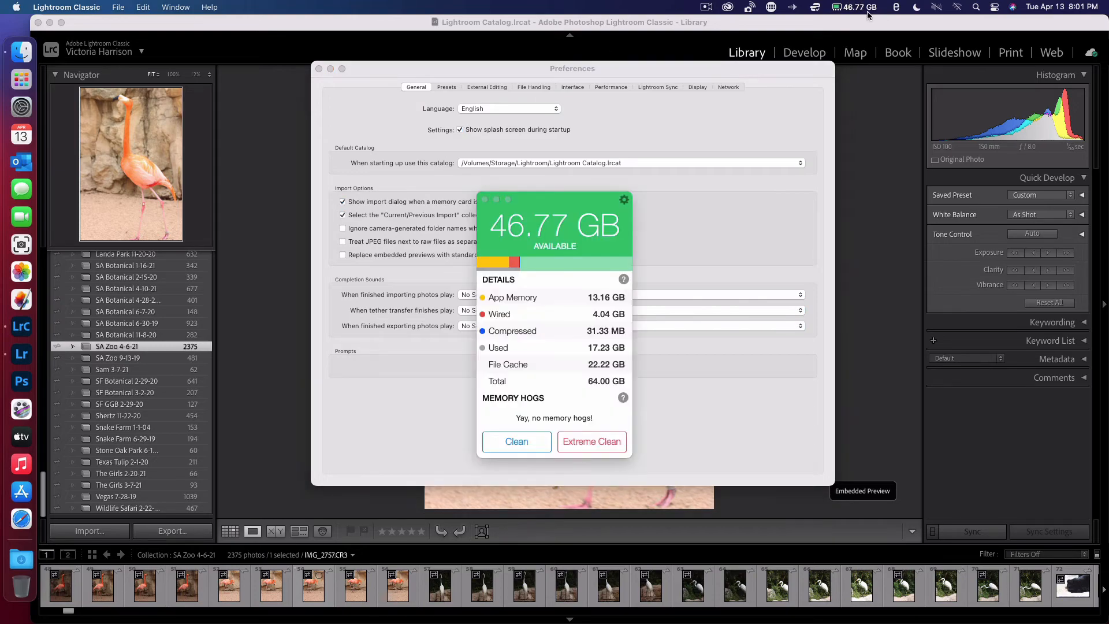
click(484, 200)
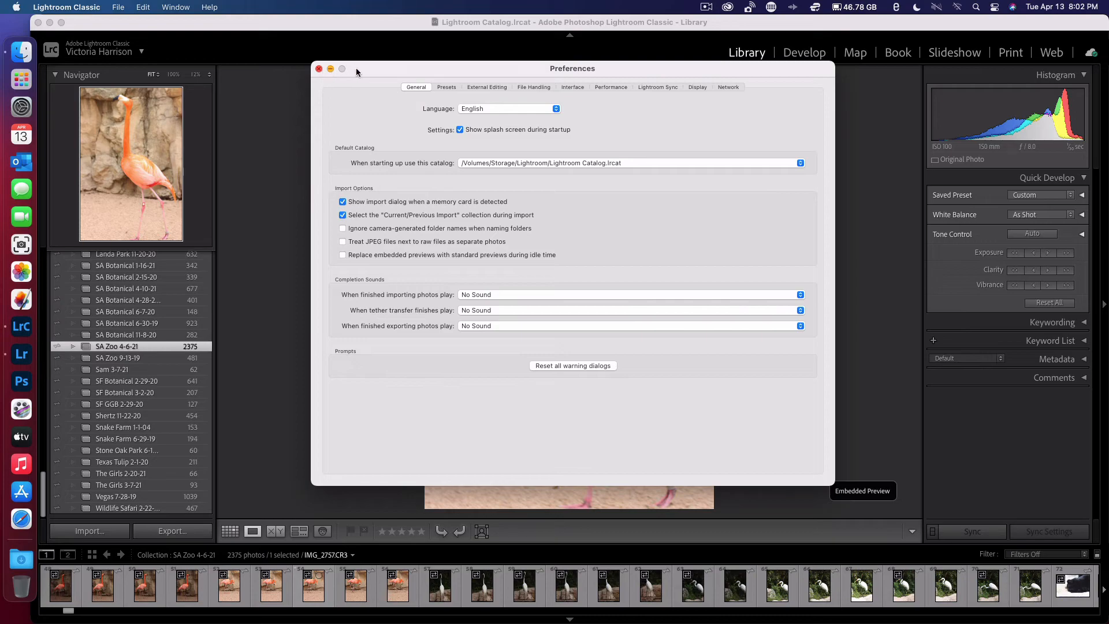
click(442, 88)
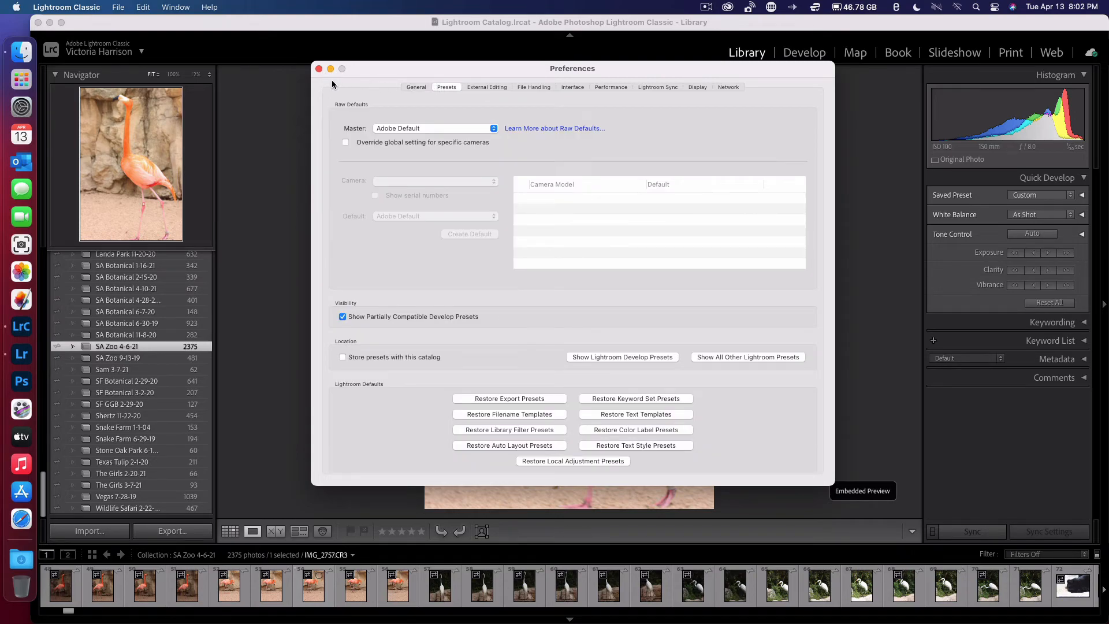
click(319, 68)
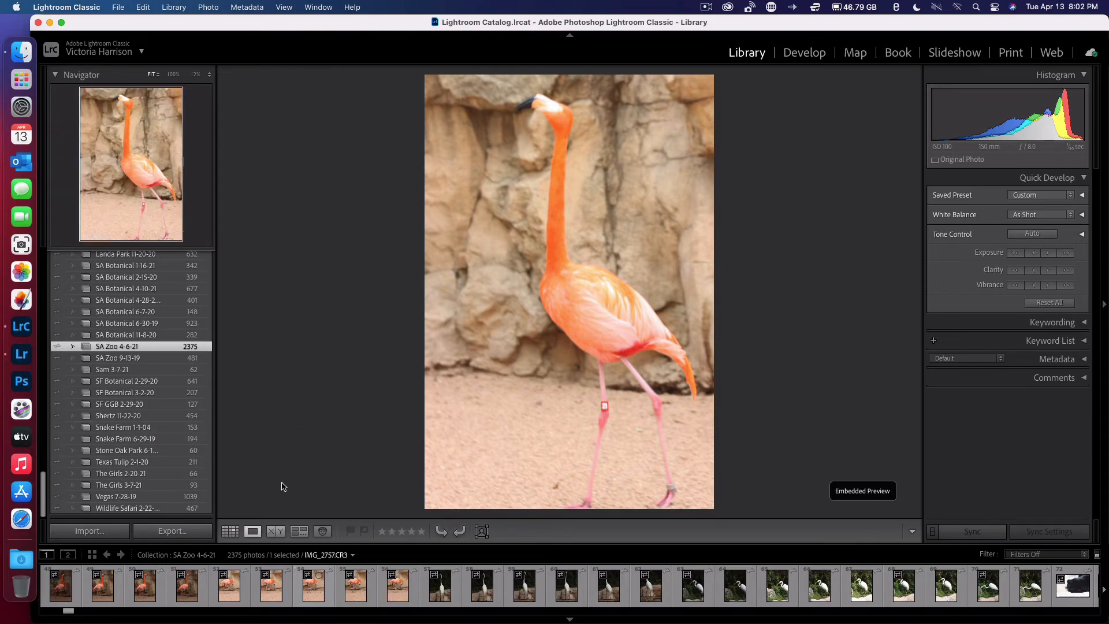
Browse further through the egret photos in the SA Zoo 4-6-21 collection.
click(481, 587)
scroll(701, 594, down, 3)
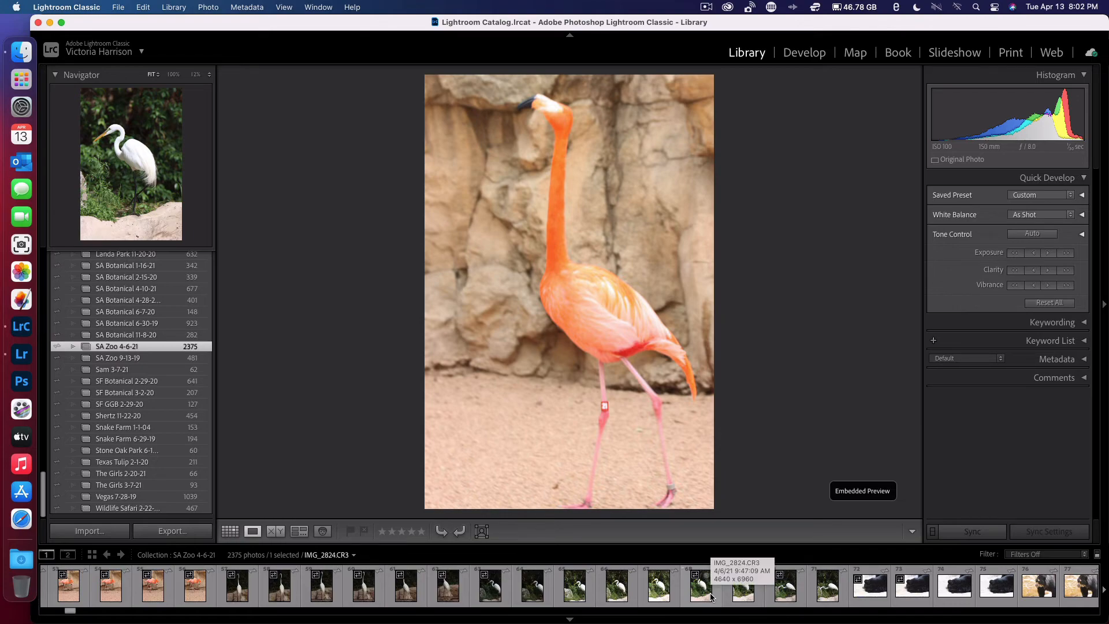
Browse the SA Zoo 4-6-21 collection to the turtle photos and open IMG_3039.CR3 in the Develop module.
scroll(751, 595, down, 8)
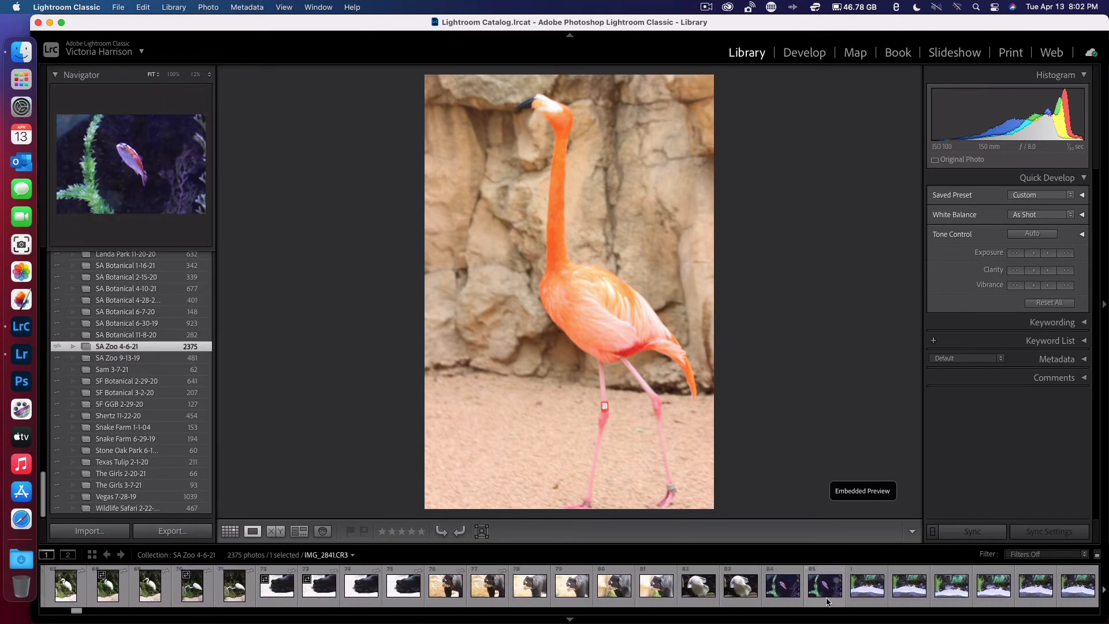
scroll(827, 595, down, 15)
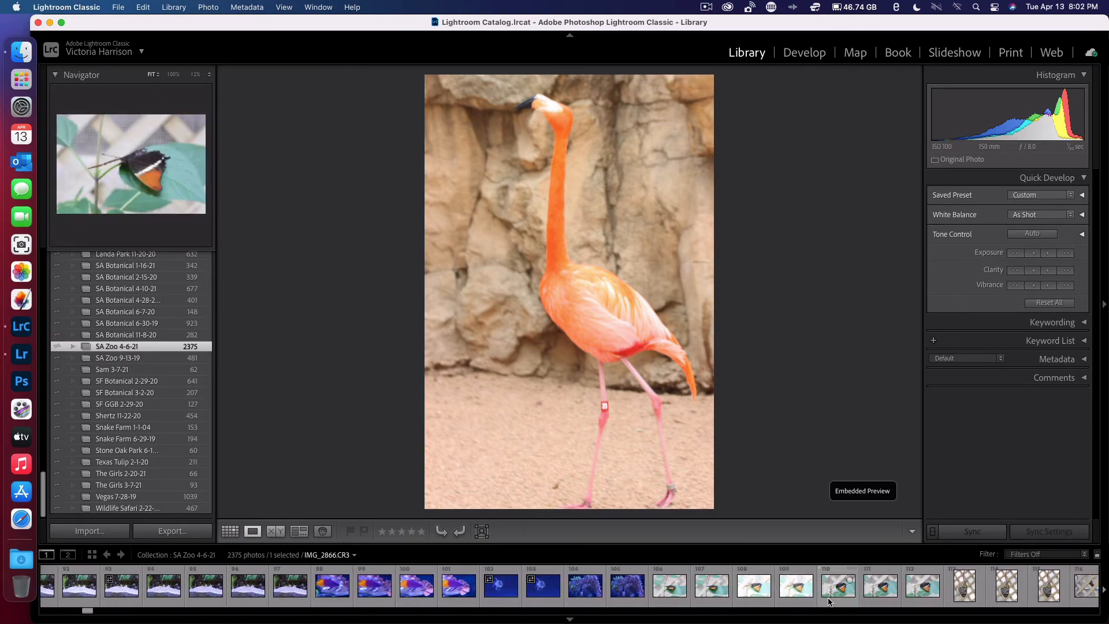
scroll(828, 595, down, 6)
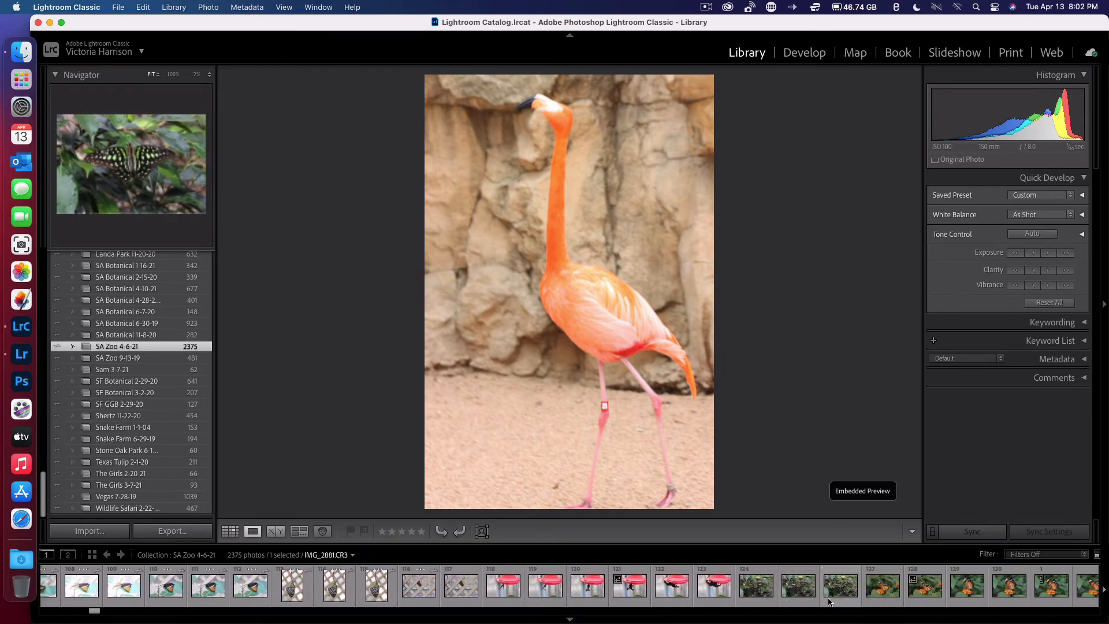
scroll(828, 595, down, 8)
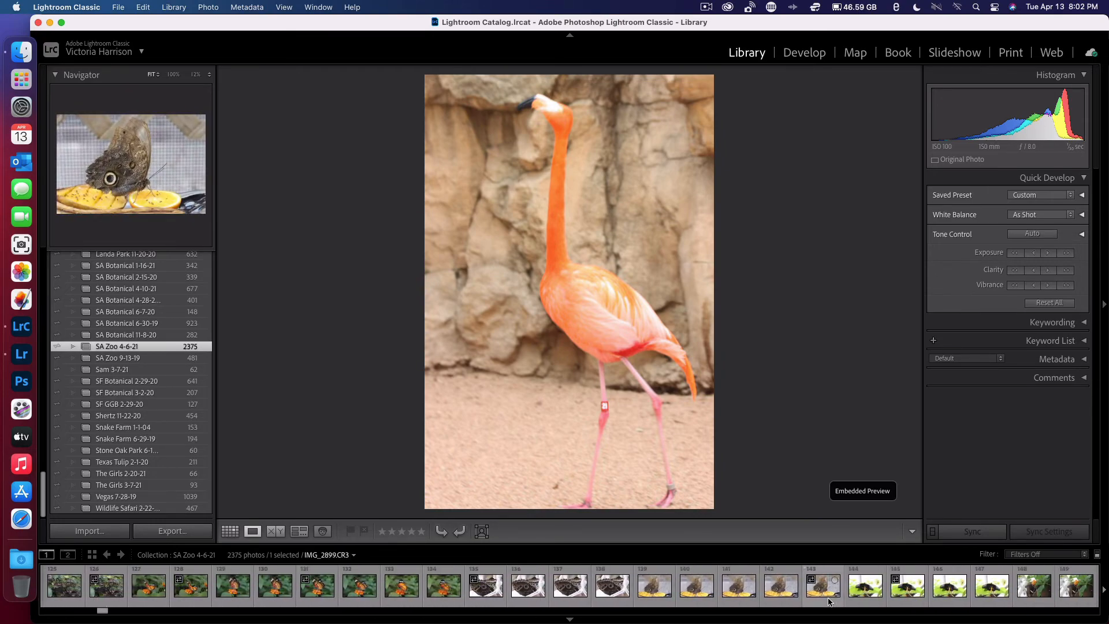
scroll(828, 601, down, 5)
scroll(829, 601, down, 17)
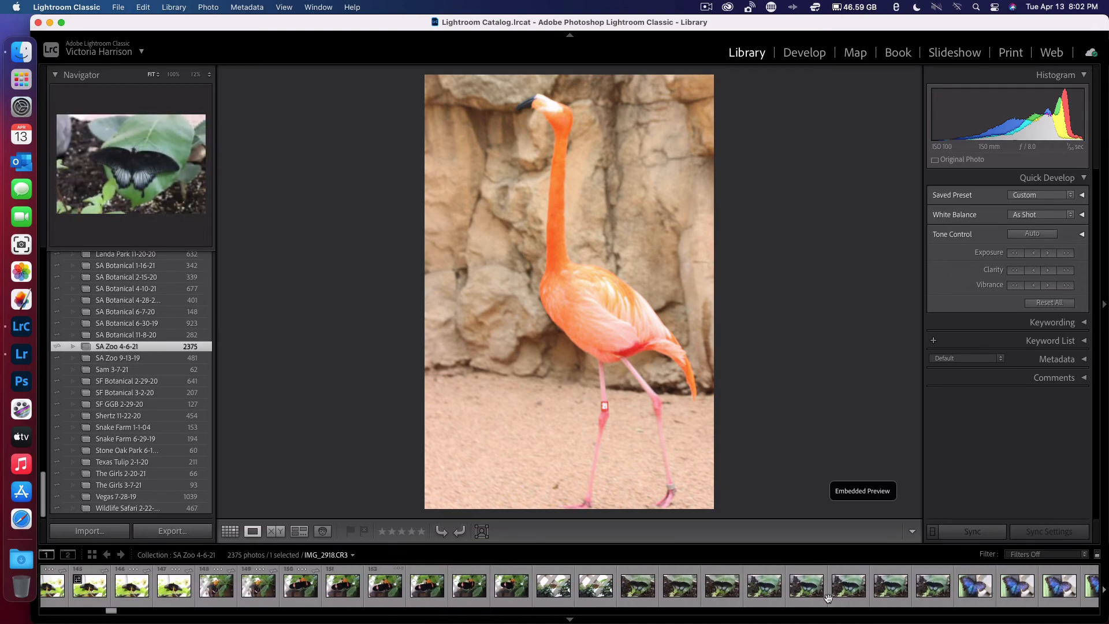
scroll(829, 602, down, 8)
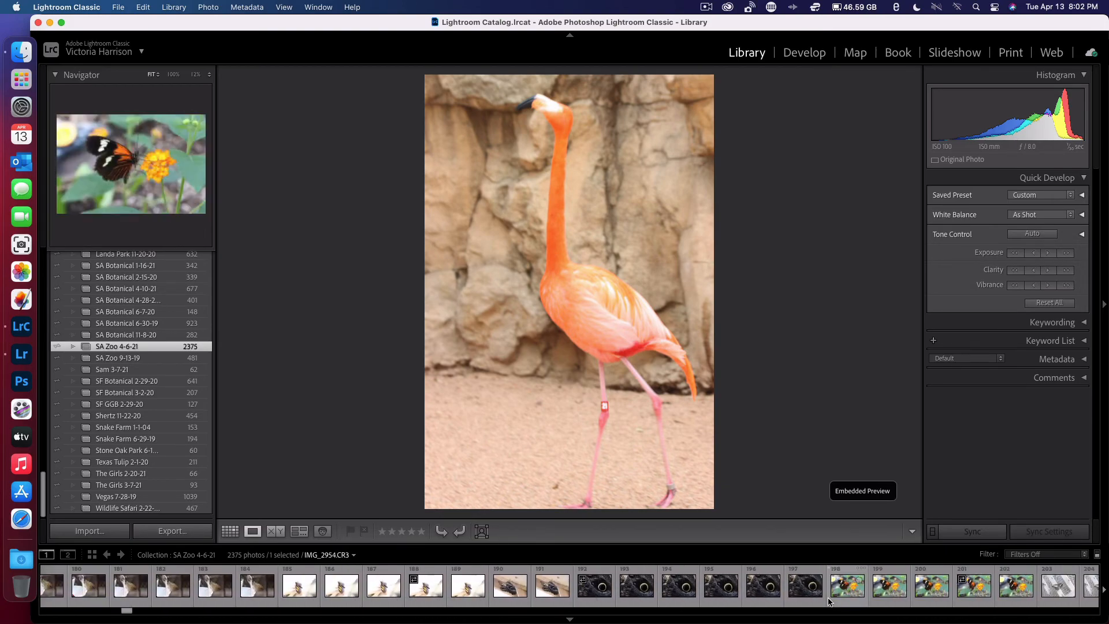
scroll(828, 602, down, 17)
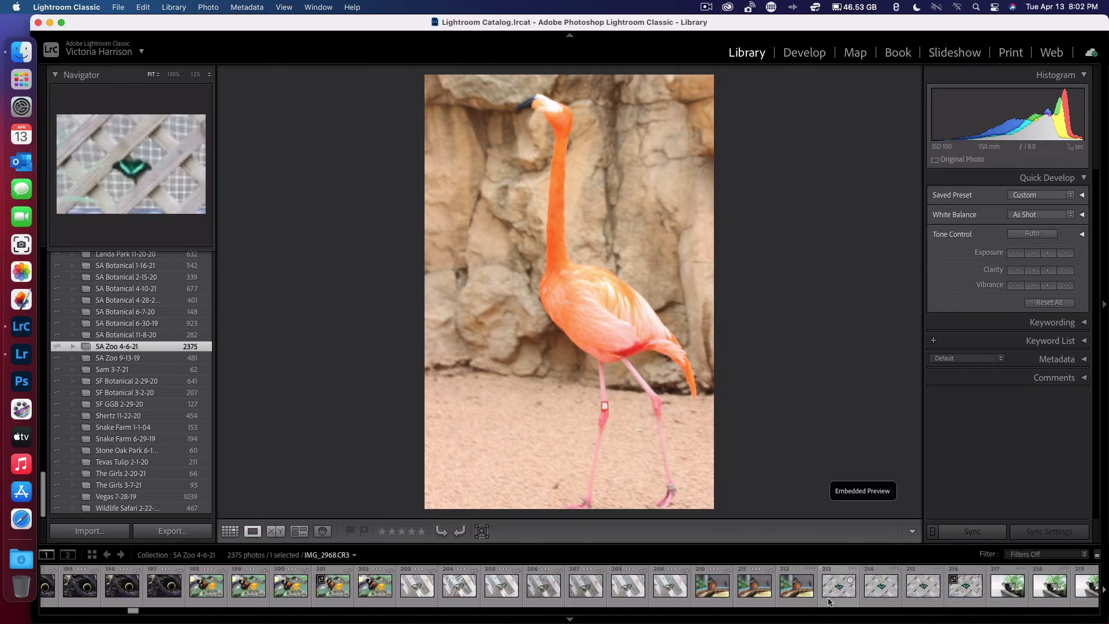
scroll(828, 600, down, 20)
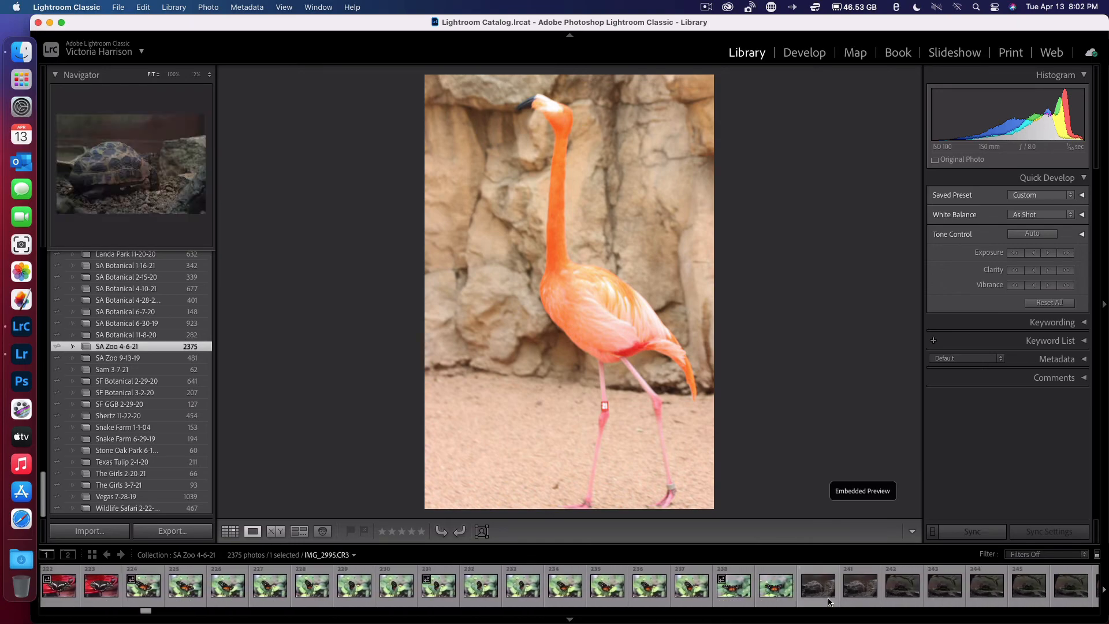
scroll(829, 602, down, 3)
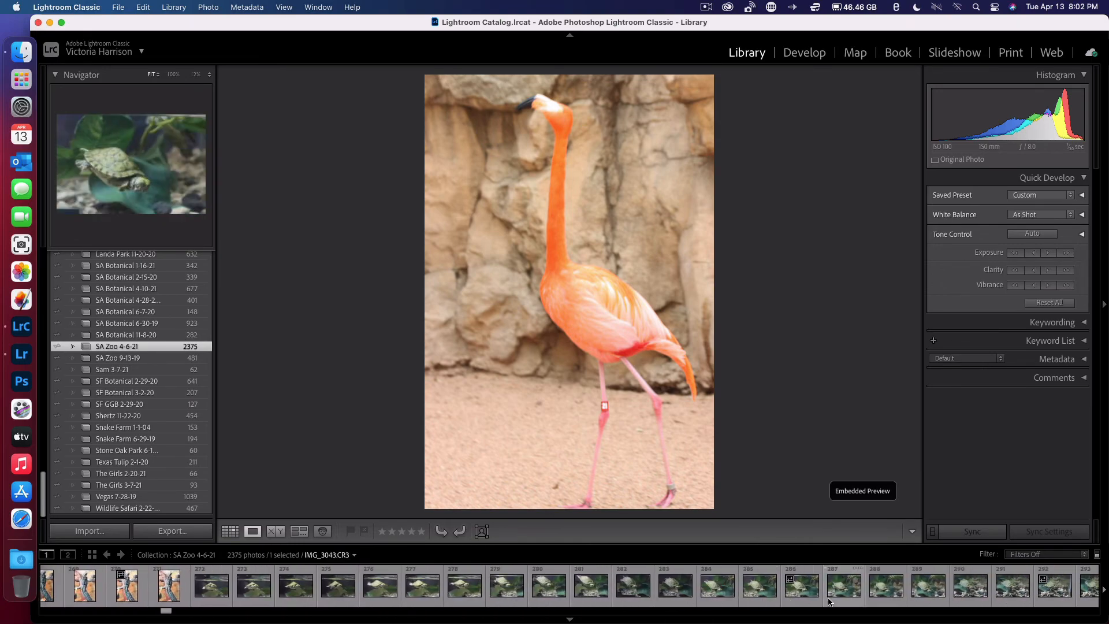
click(675, 586)
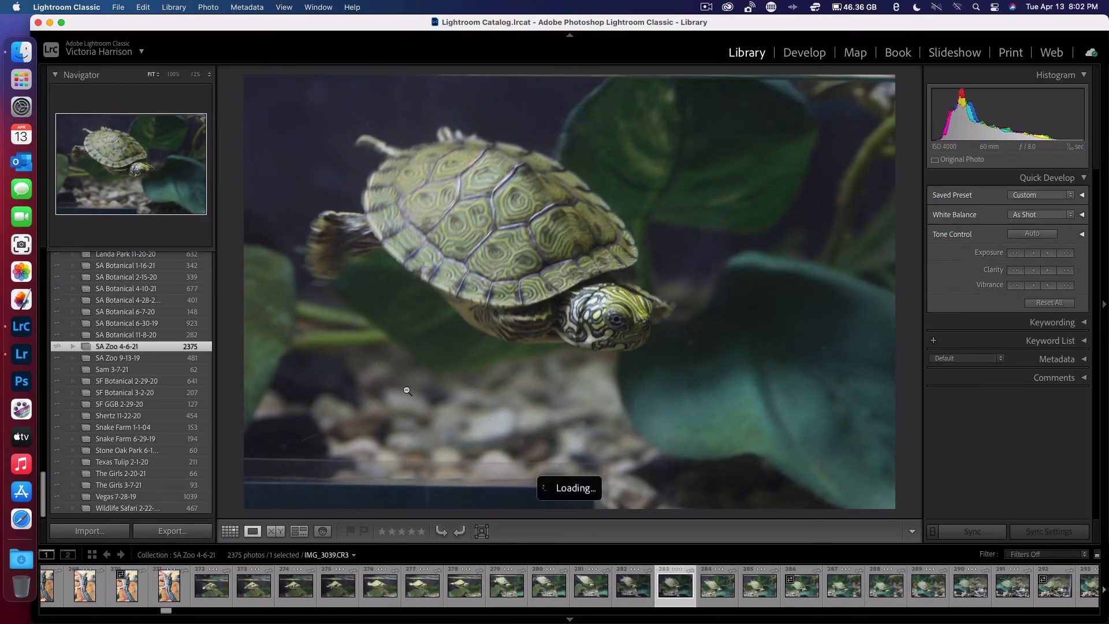
click(804, 55)
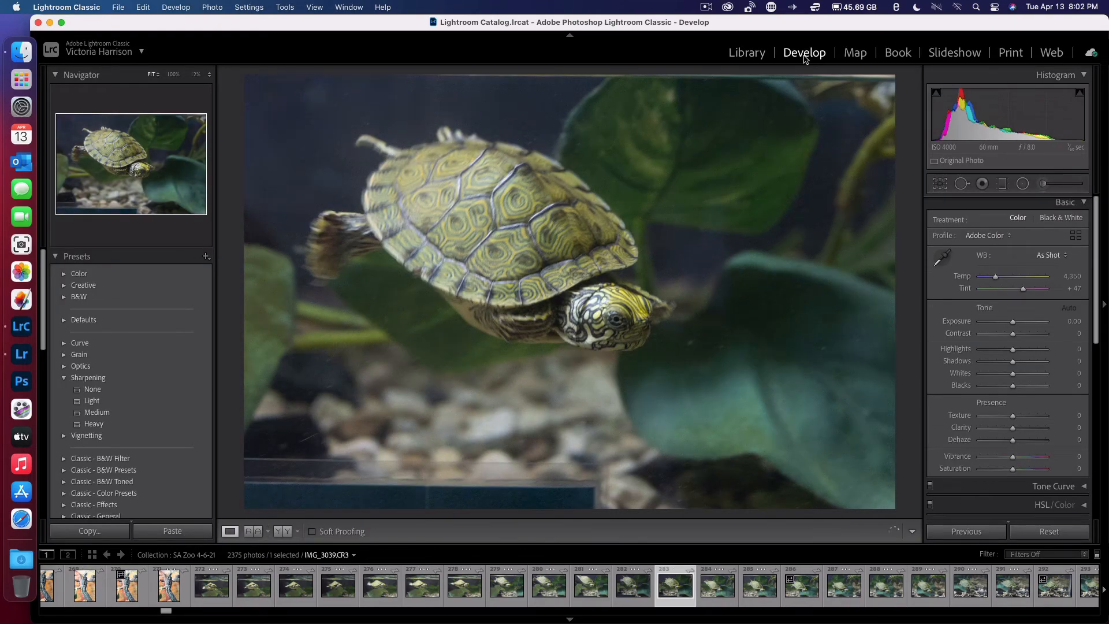
Switch to Adobe Lightroom, review the Edit controls on the spotted orchid photo and close its window.
click(21, 353)
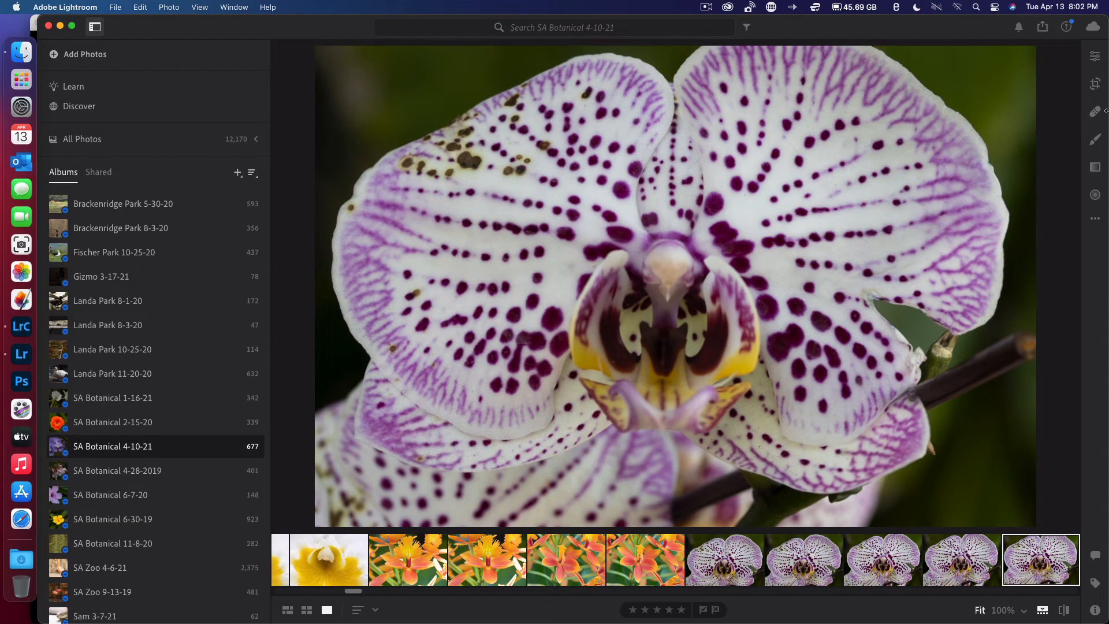
click(1095, 56)
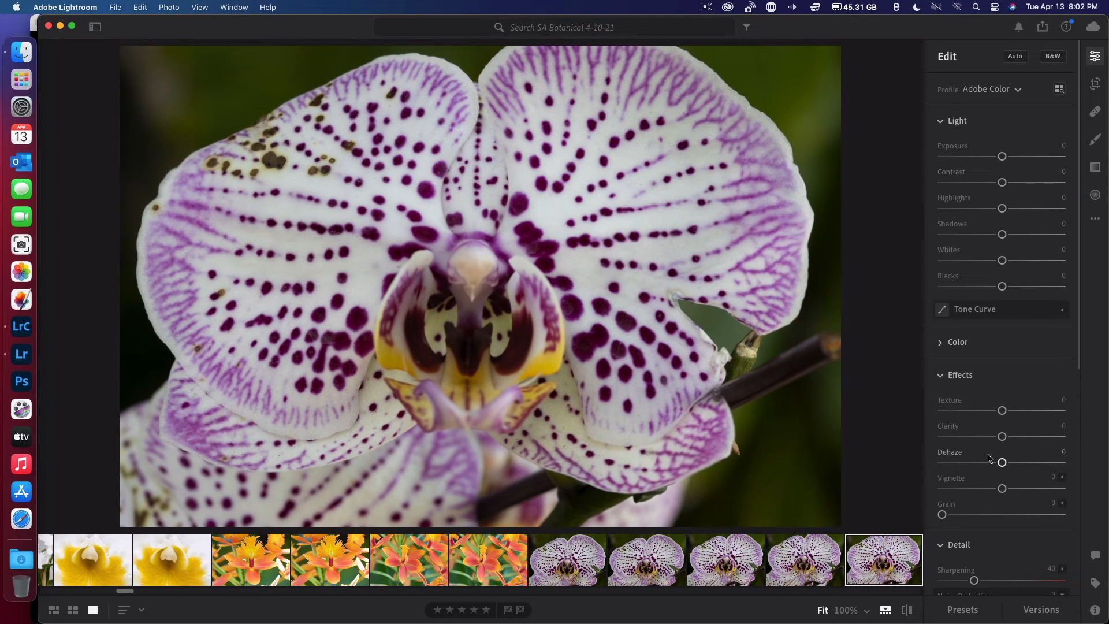
scroll(990, 453, down, 10)
scroll(975, 512, up, 10)
click(50, 27)
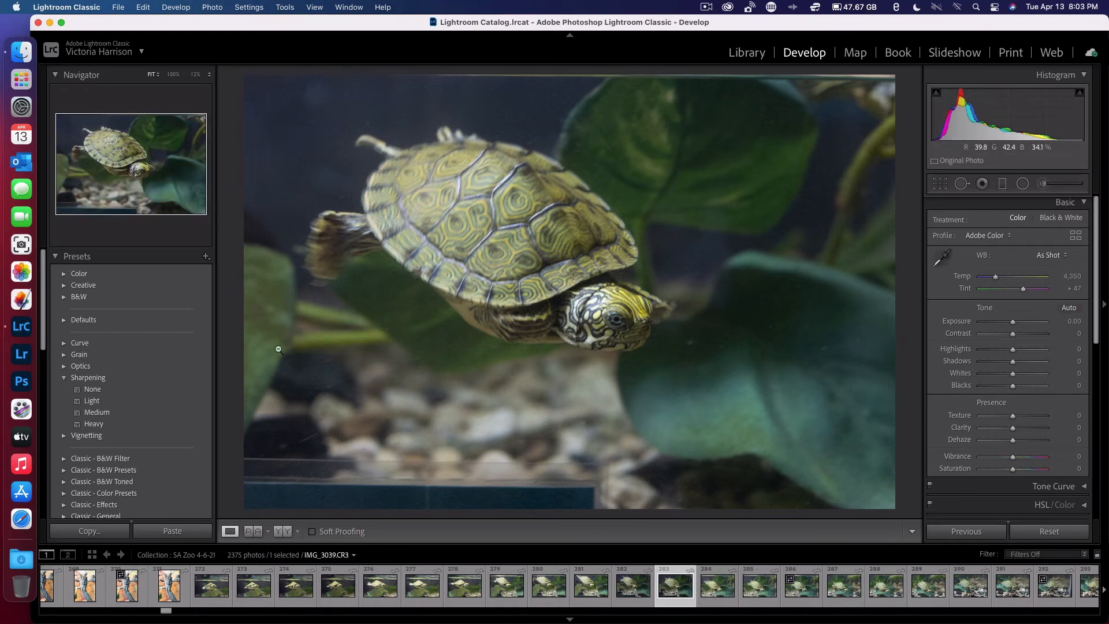
Try the Sharpening presets Light, Medium, Heavy and None in turn on the turtle photo in Lightroom Classic.
scroll(137, 461, down, 3)
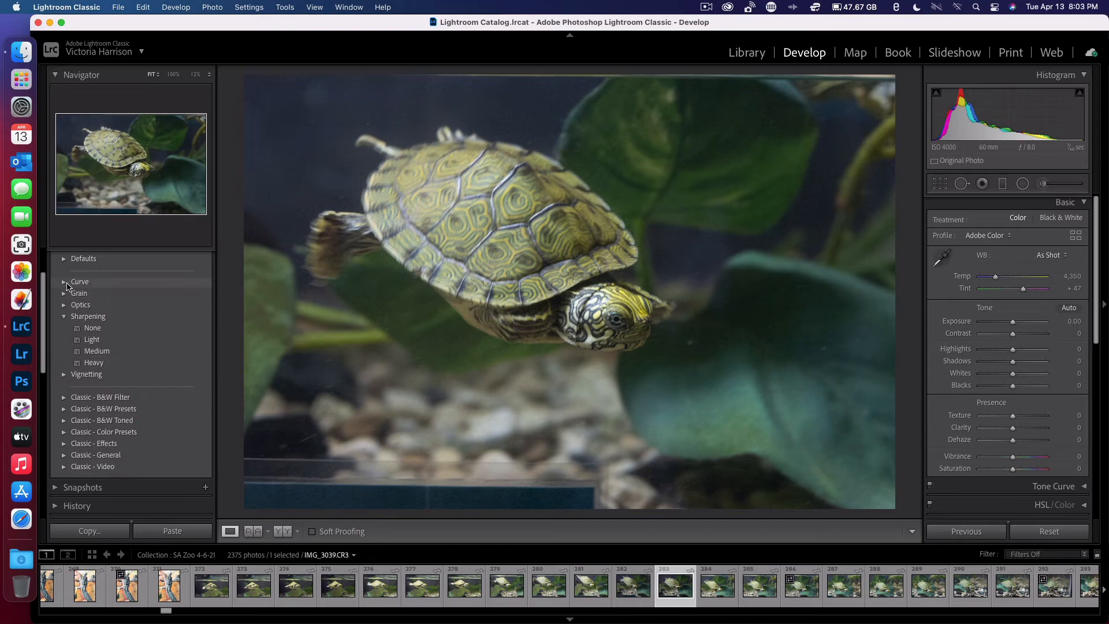
click(122, 328)
click(113, 342)
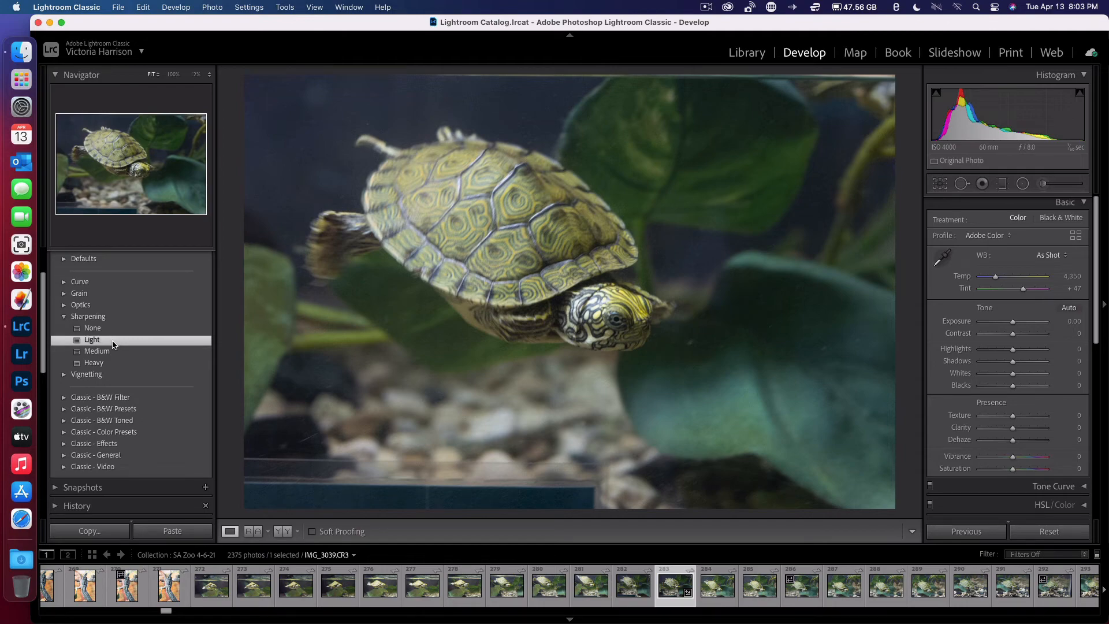
click(111, 351)
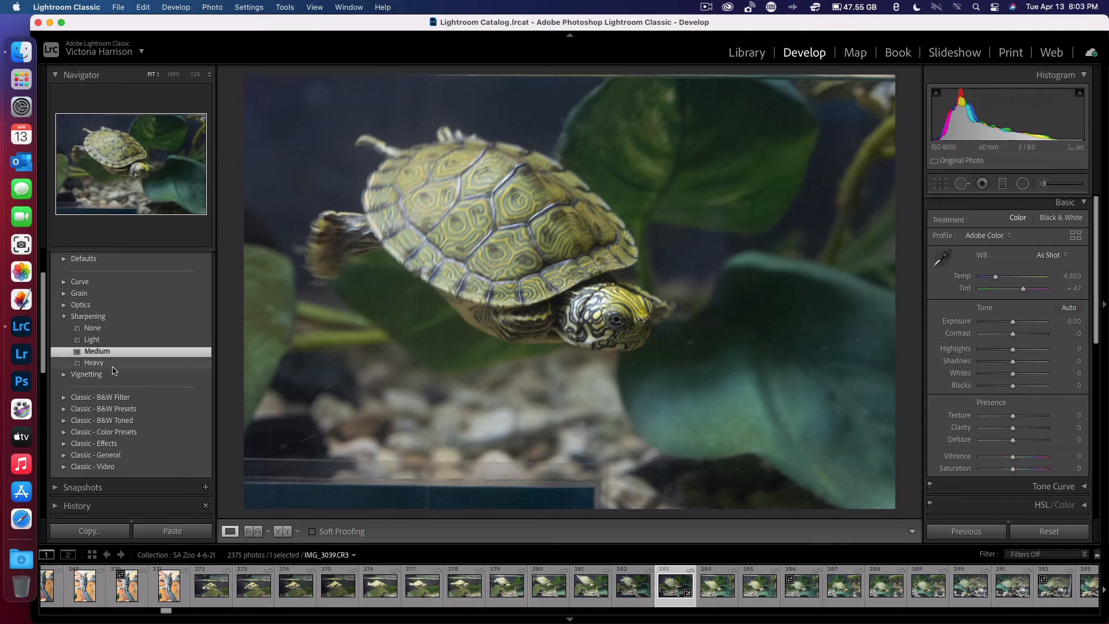
click(113, 367)
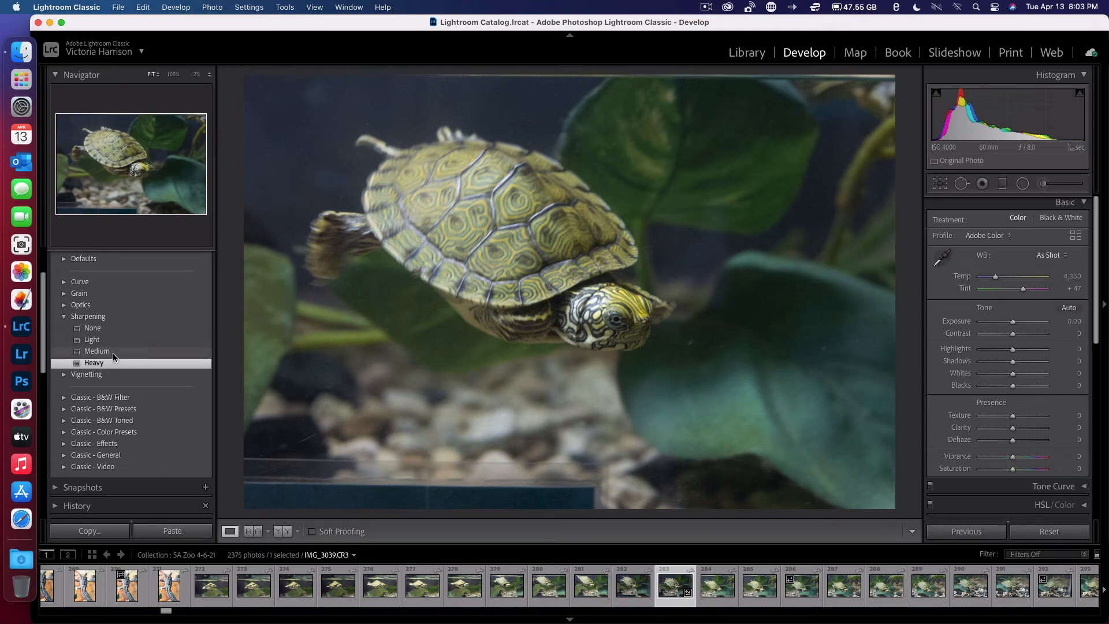
click(112, 328)
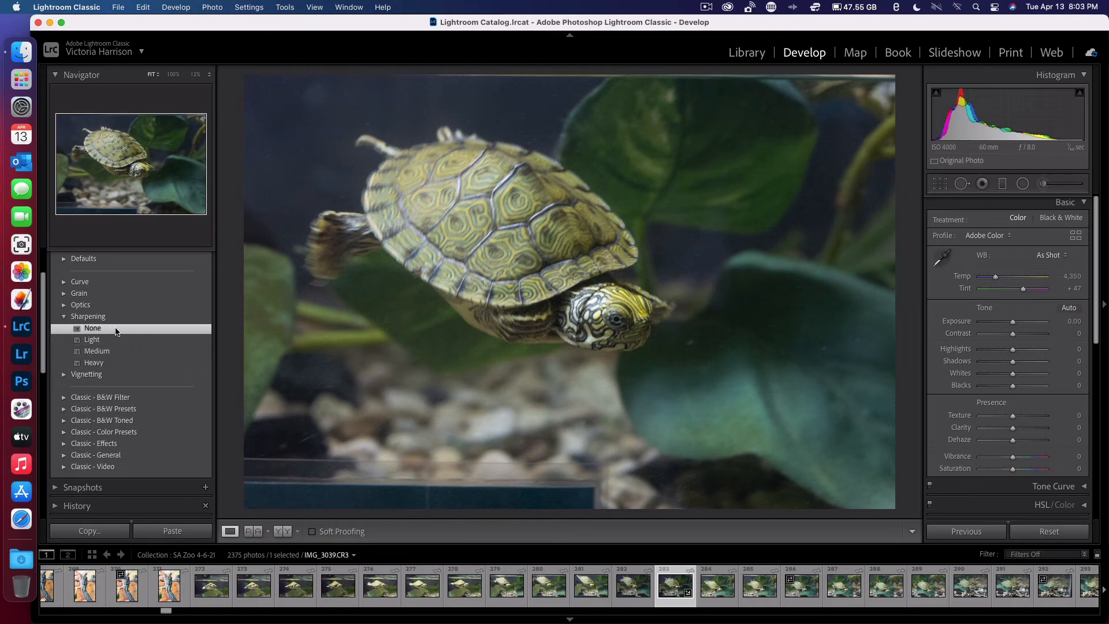
Compare the Light, Medium, Heavy and None sharpening presets on a close-up of the turtle's head.
click(594, 295)
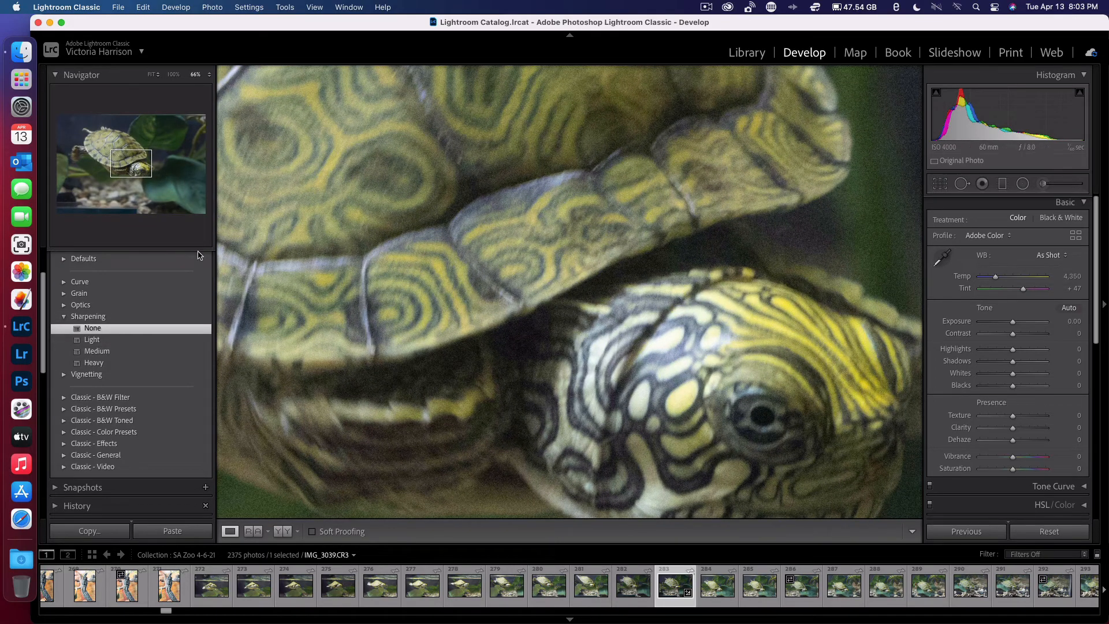
scroll(566, 339, down, 3)
scroll(566, 339, down, 5)
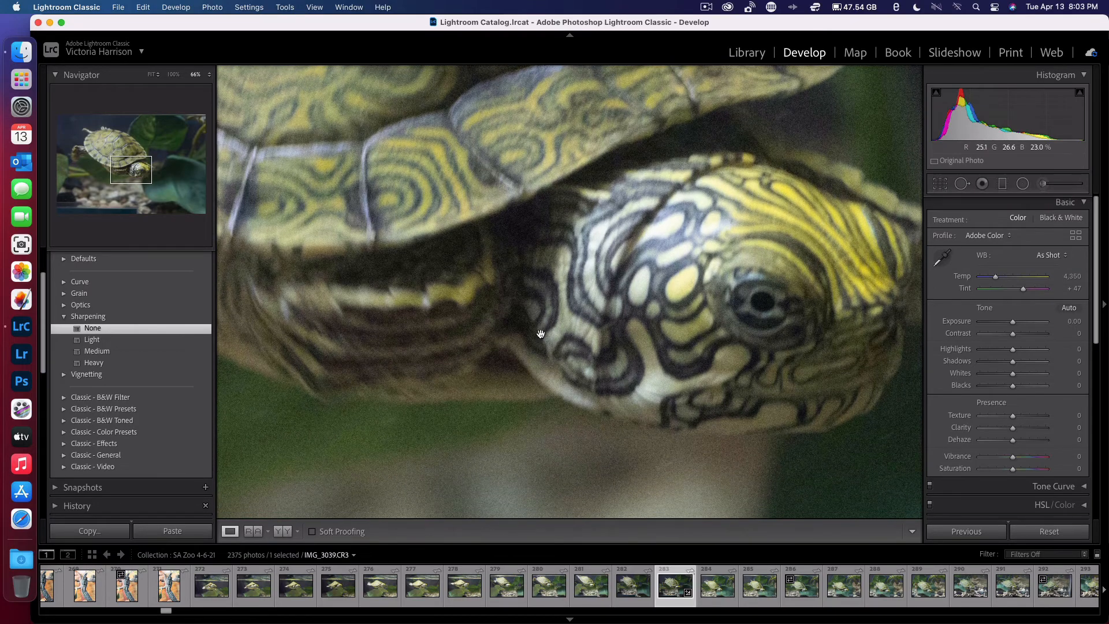
click(101, 340)
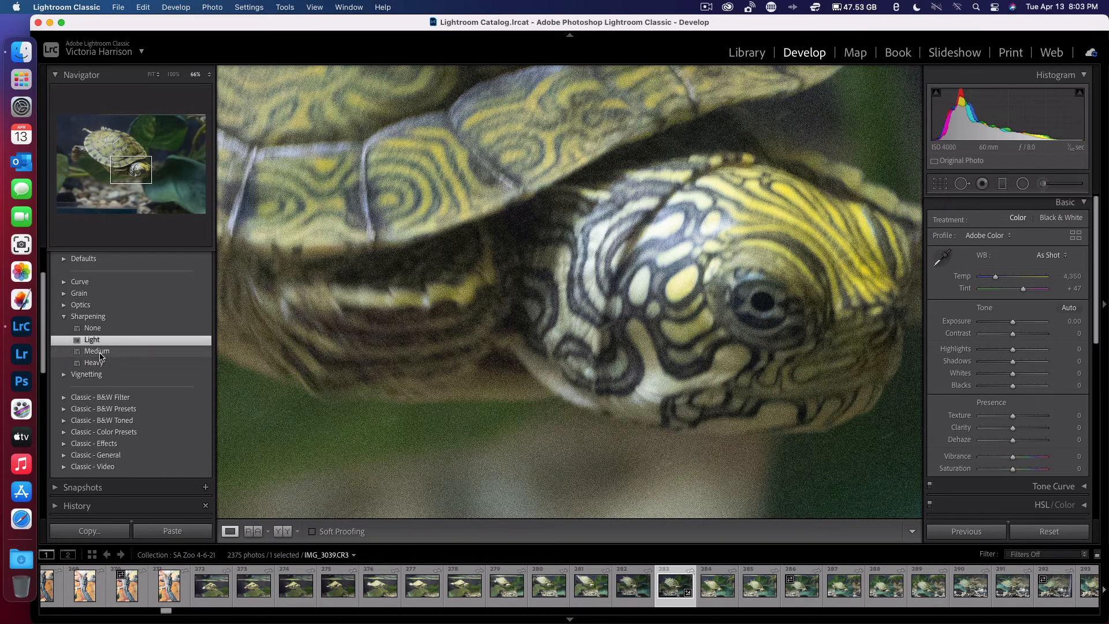
click(100, 353)
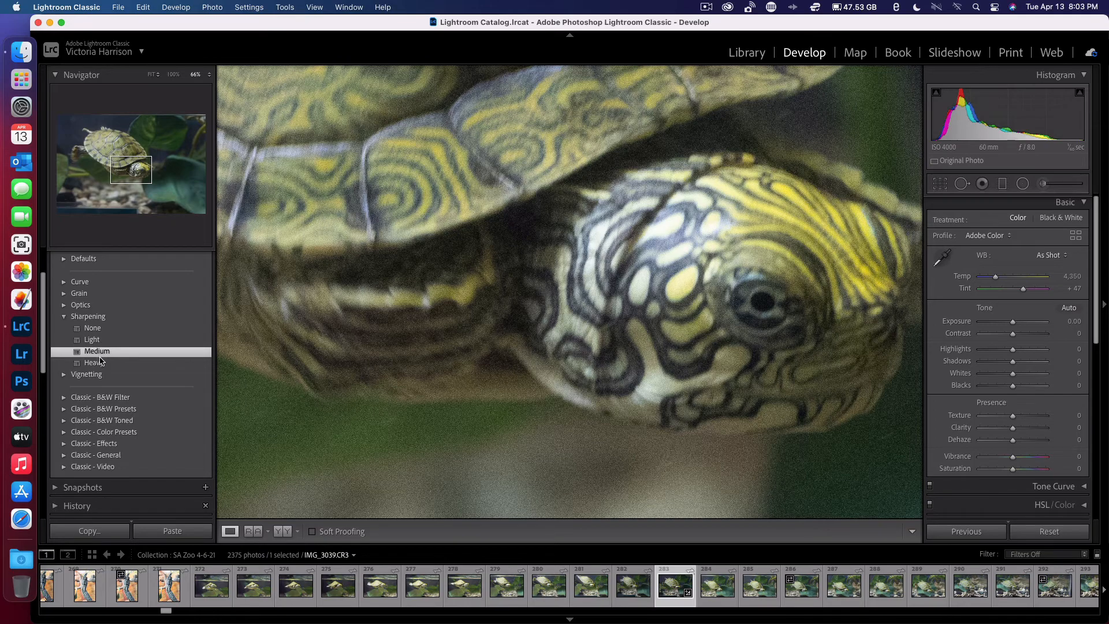
click(98, 364)
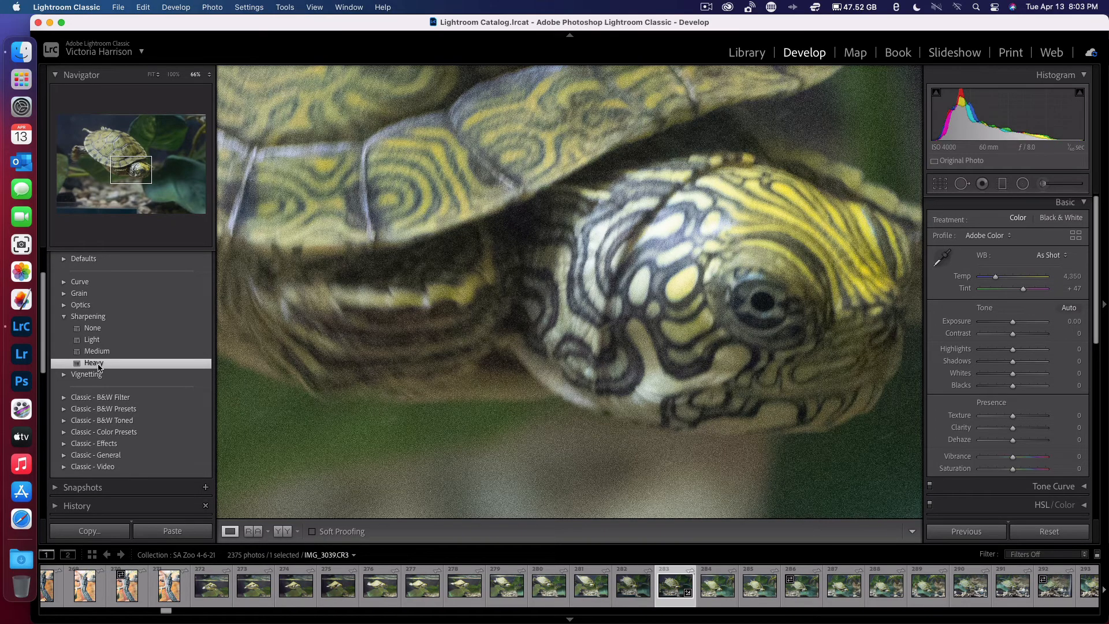
click(94, 330)
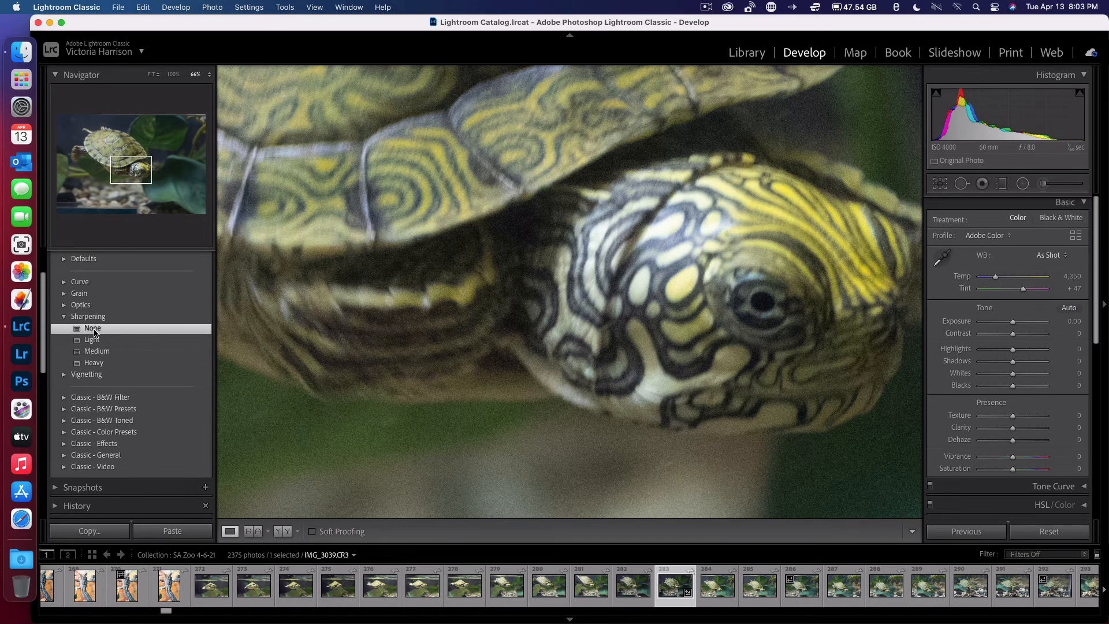
Undo the most recent sharpening preset changes on the turtle photo.
key(super+z)
key(super+z)
key(super+z)
key(super+z)
key(super+z)
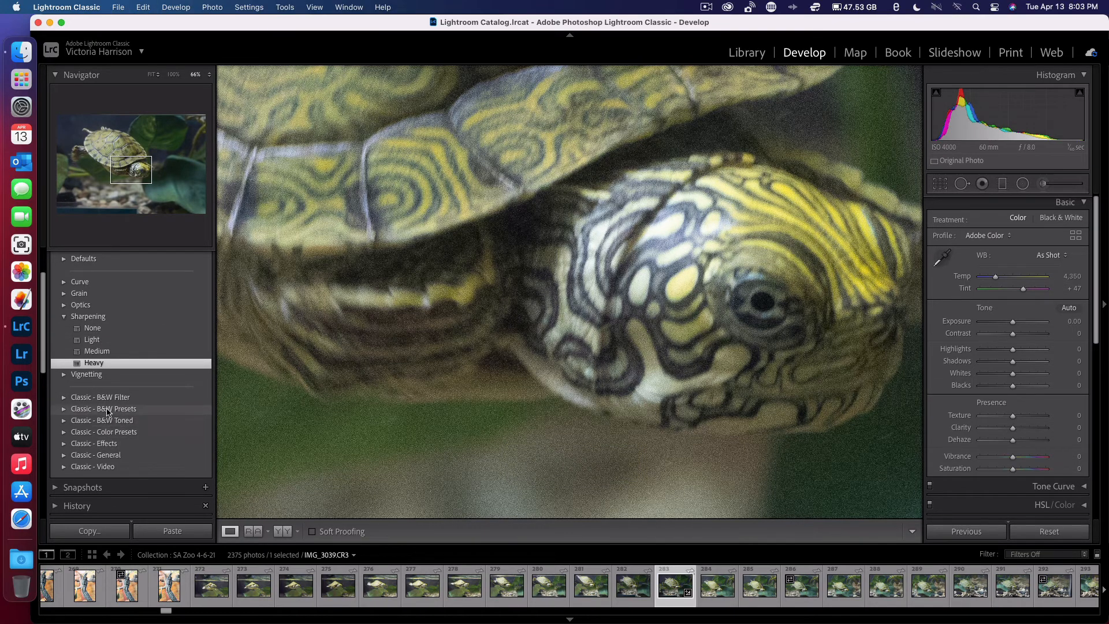
Apply the Sharpen - Faces preset from the Classic - General group to the turtle photo.
click(82, 457)
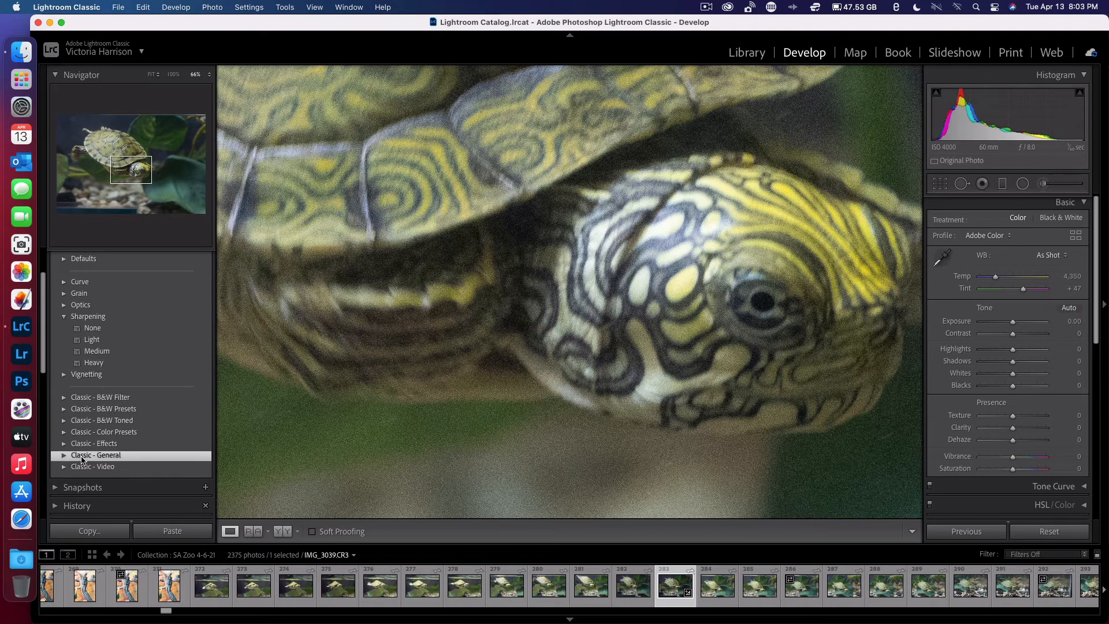
click(64, 456)
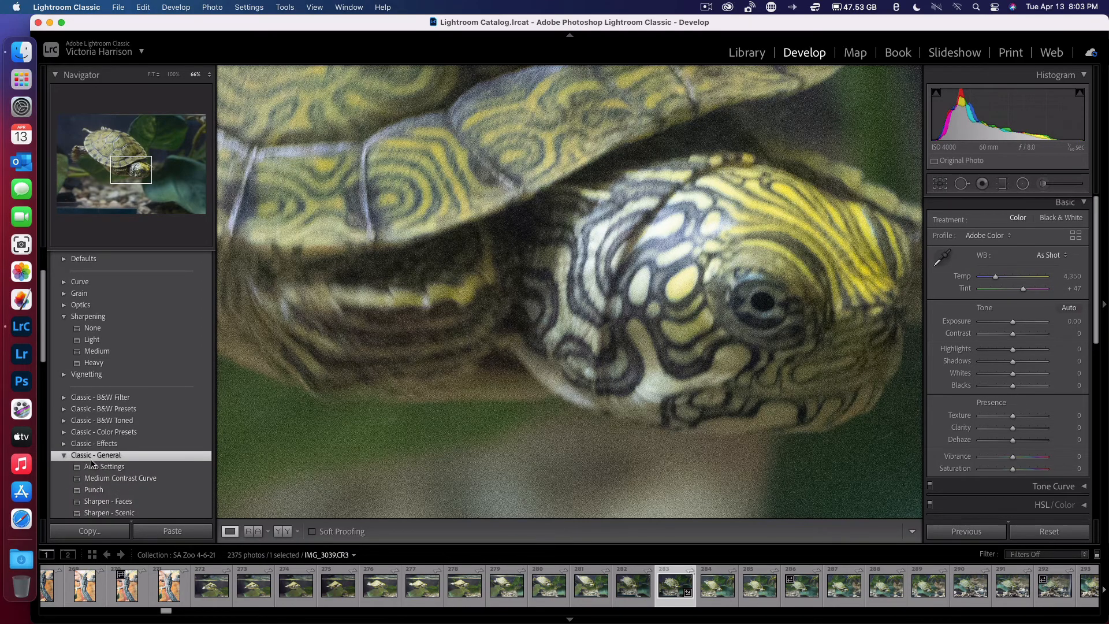
scroll(95, 462, down, 2)
click(114, 460)
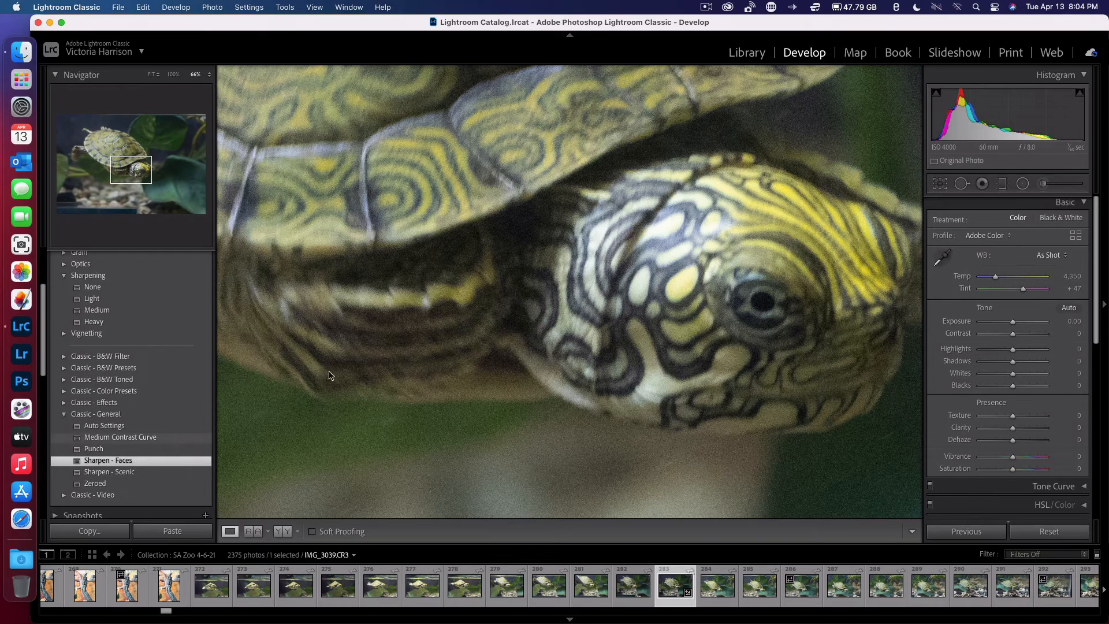
Examine the sharpened turtle at several zoom levels, ending at 25% with its whole shell and head in view.
key(super+minus)
key(super+minus)
key(super+minus)
key(super+minus)
key(super+minus)
key(super+equal)
key(super+equal)
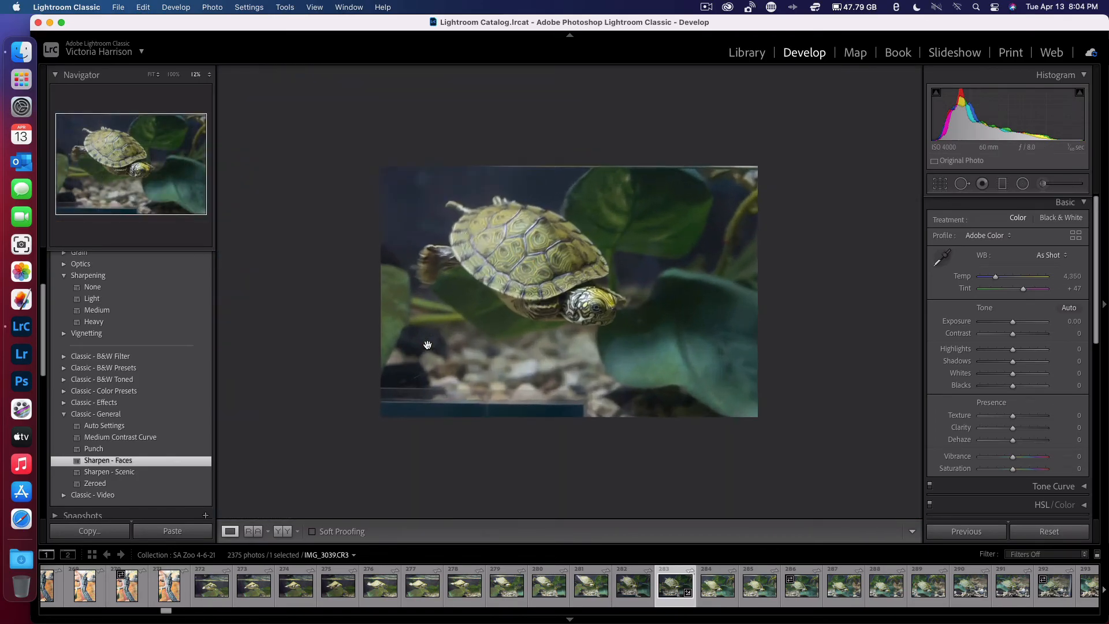
key(super+minus)
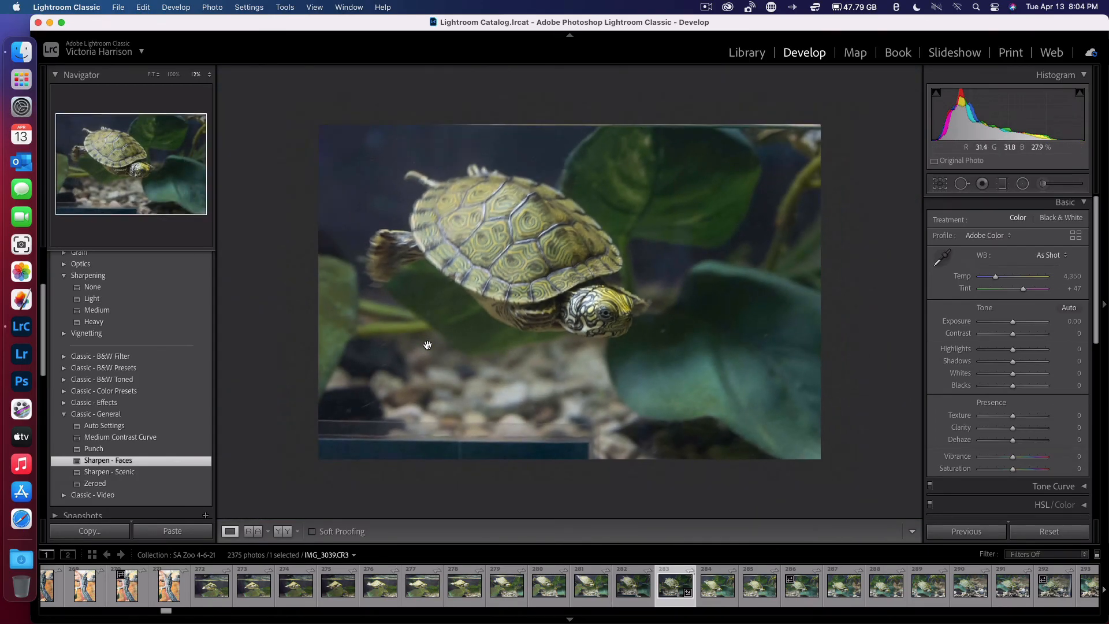
key(super+equal)
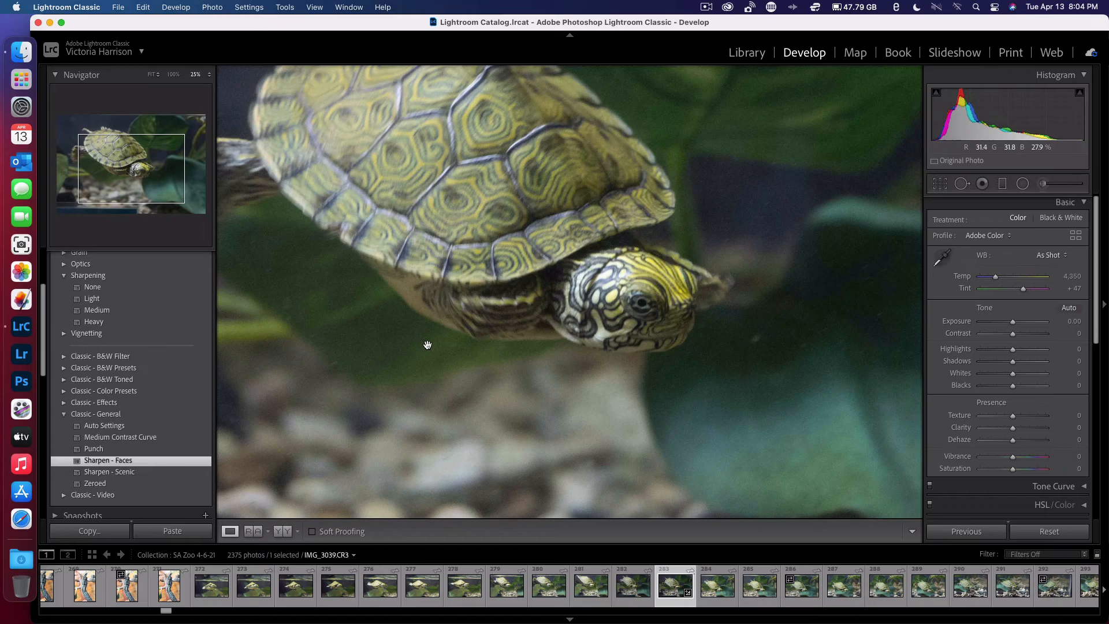
drag(446, 253, 503, 350)
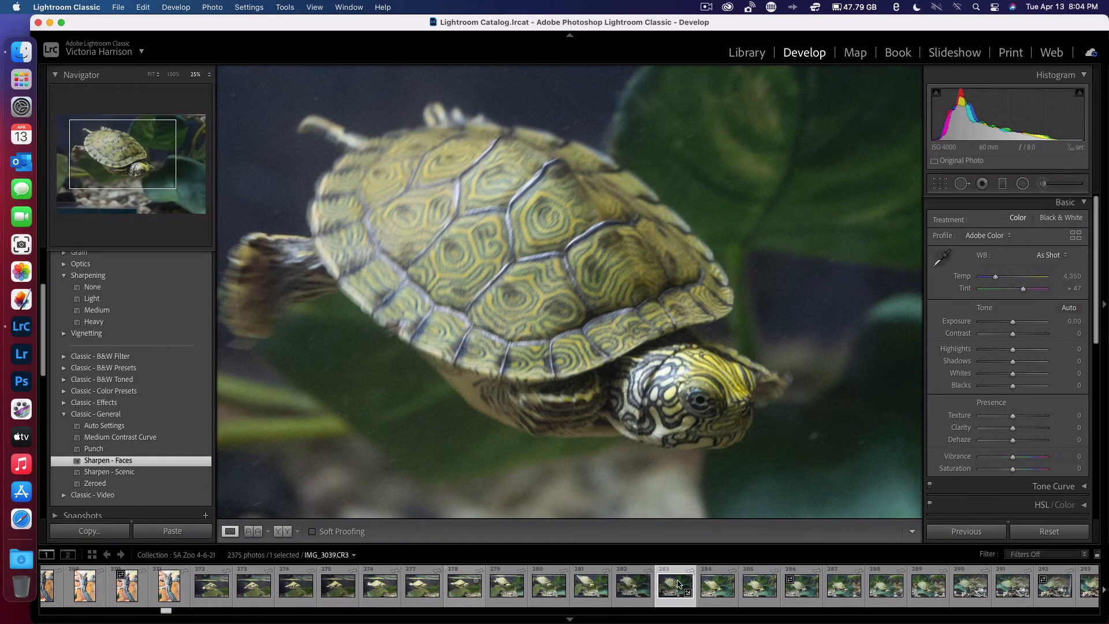
Open the adjacent turtle photo, IMG_3040.CR3, for viewing in Develop.
click(720, 590)
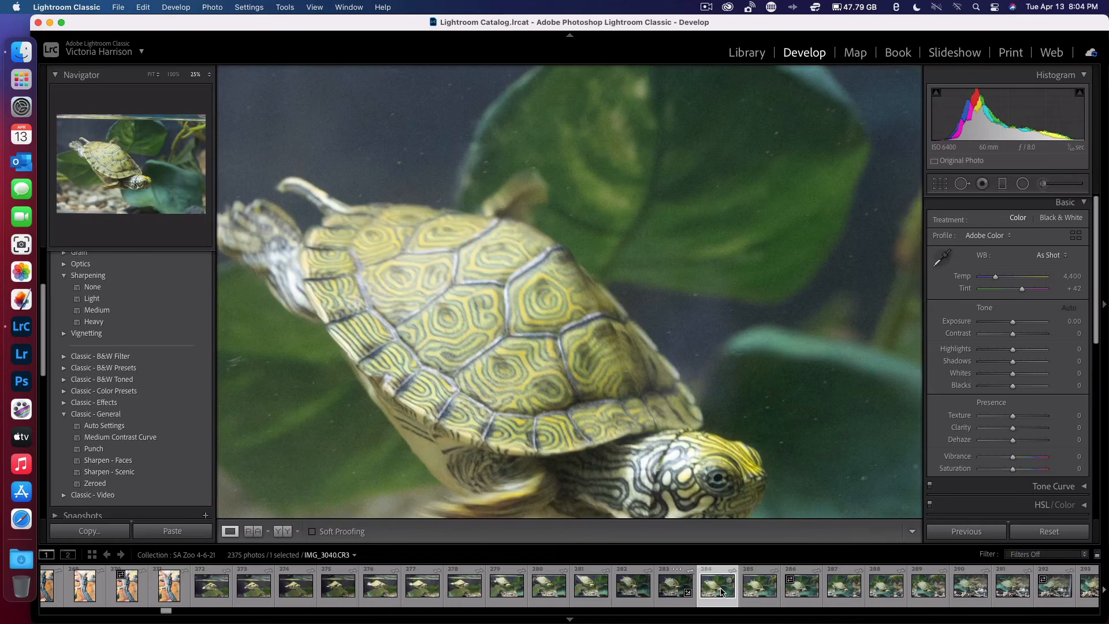
click(504, 437)
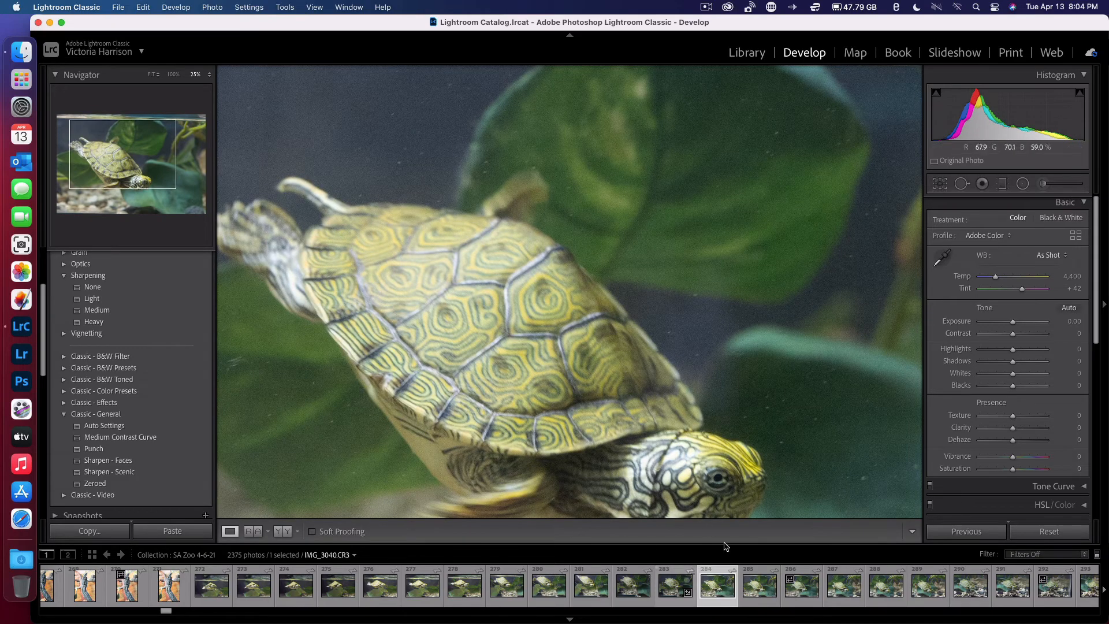
View the next two turtle photos in the filmstrip, IMG_3041.CR3 and IMG_3042.CR3, in Develop.
click(762, 589)
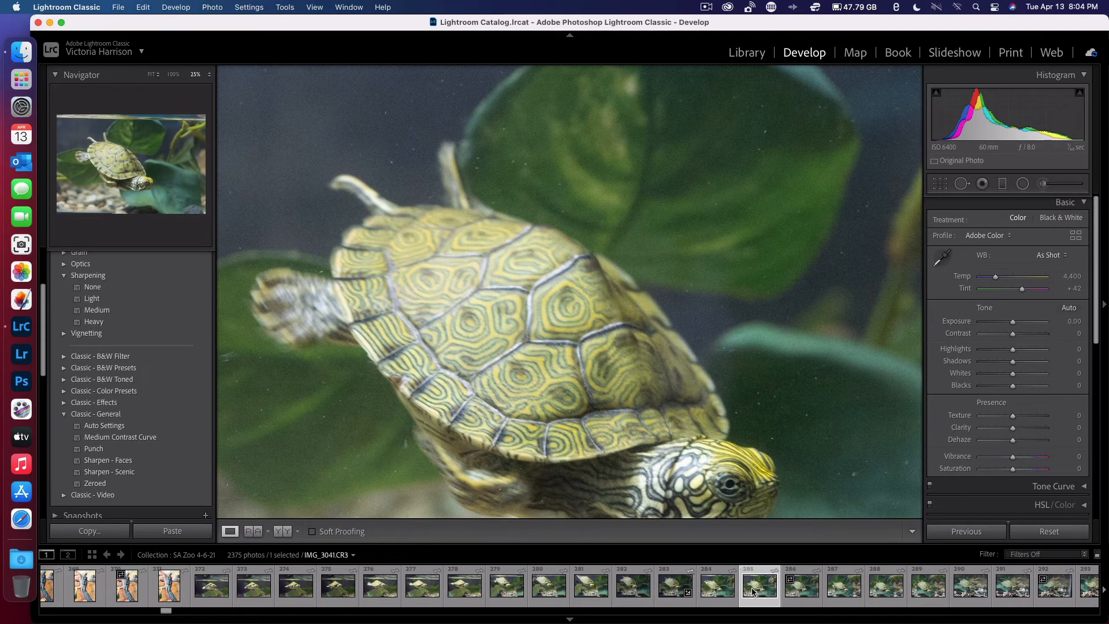
click(795, 597)
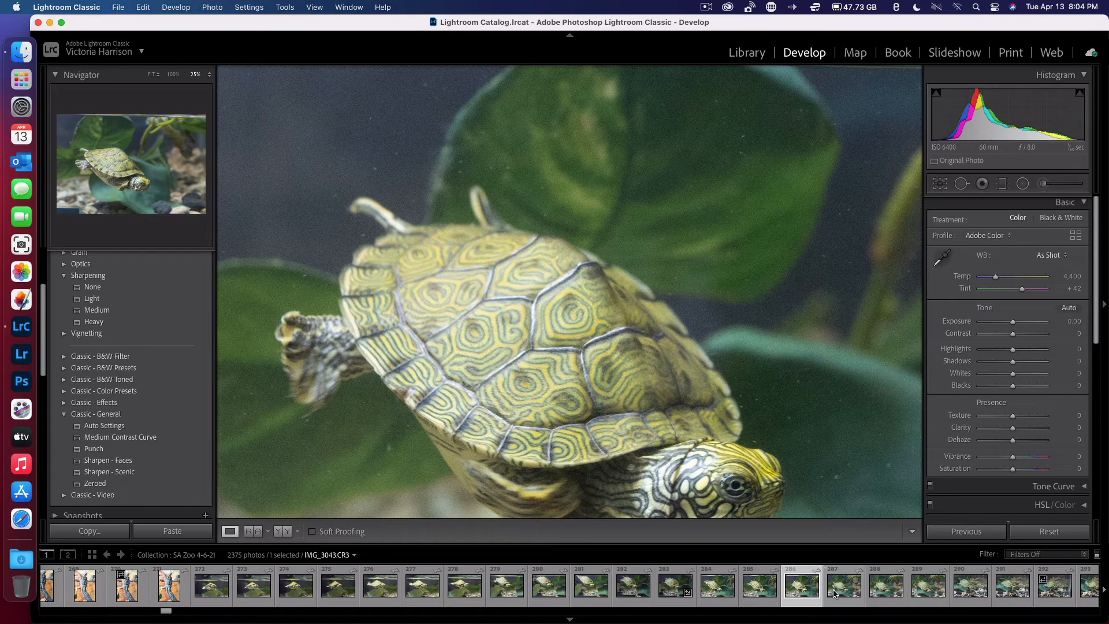
Examine the synced collections and the Storage drive's Photography folders in the Library module.
click(745, 52)
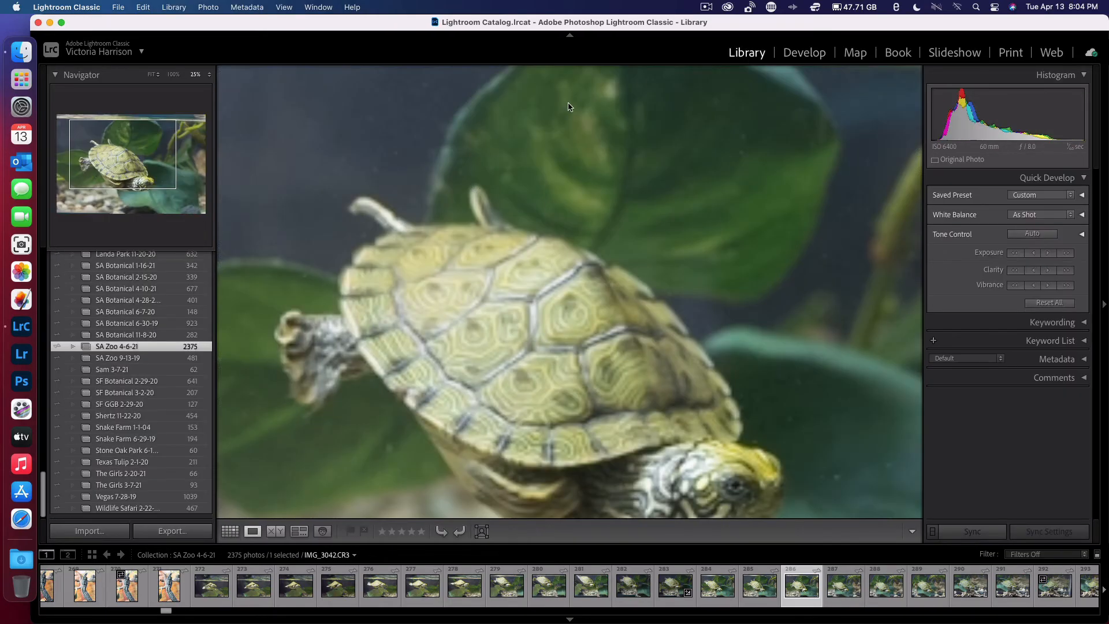
scroll(182, 351, up, 3)
scroll(183, 351, up, 4)
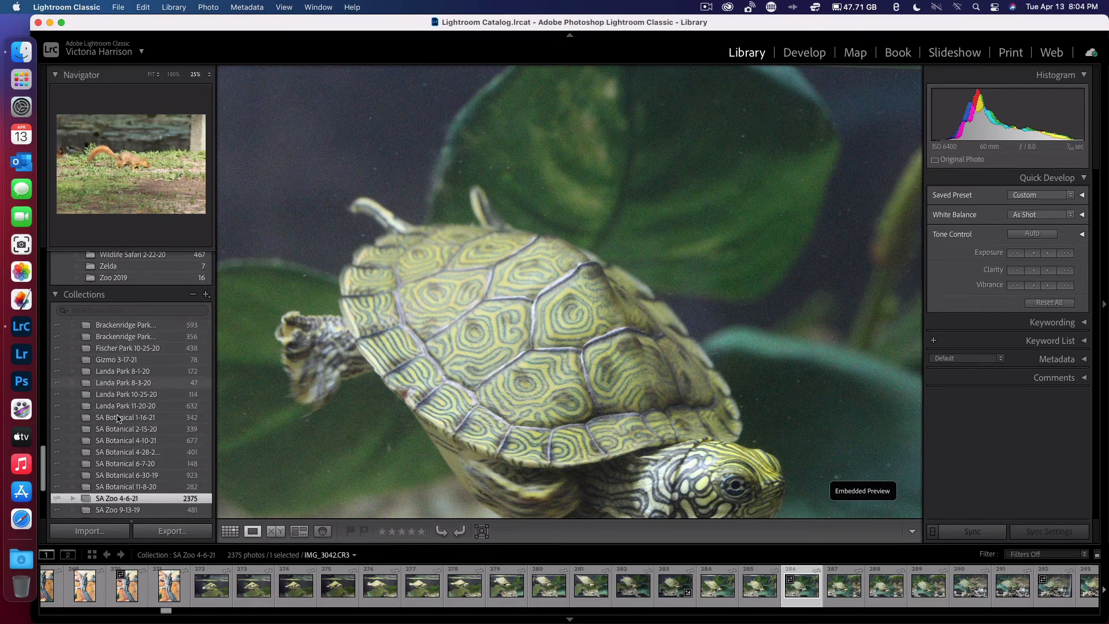
scroll(115, 415, up, 2)
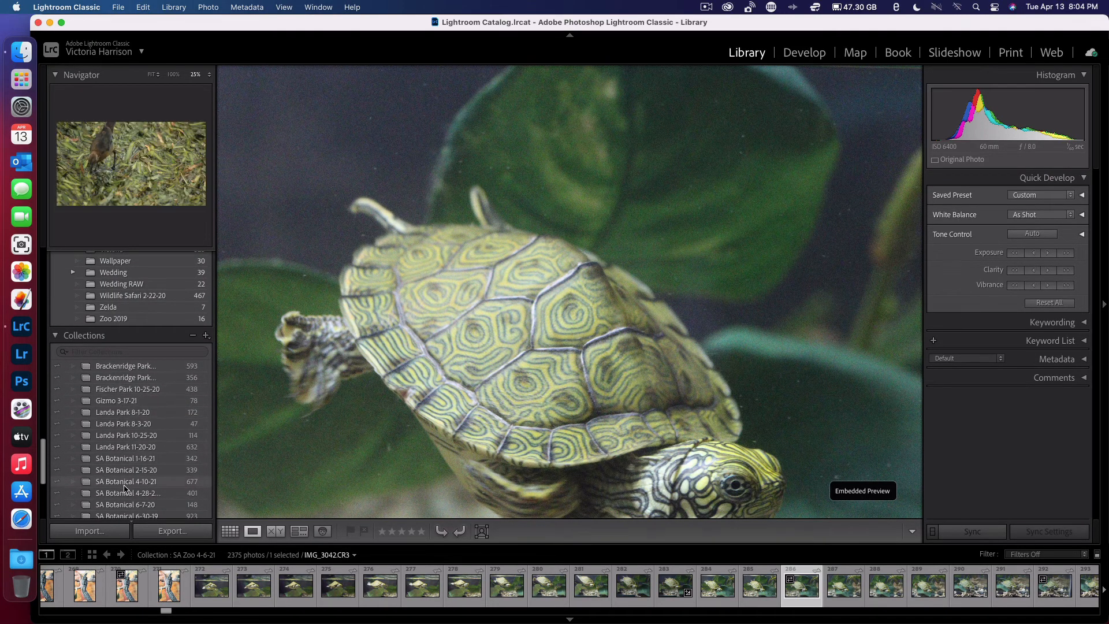
scroll(125, 488, down, 5)
scroll(124, 488, up, 12)
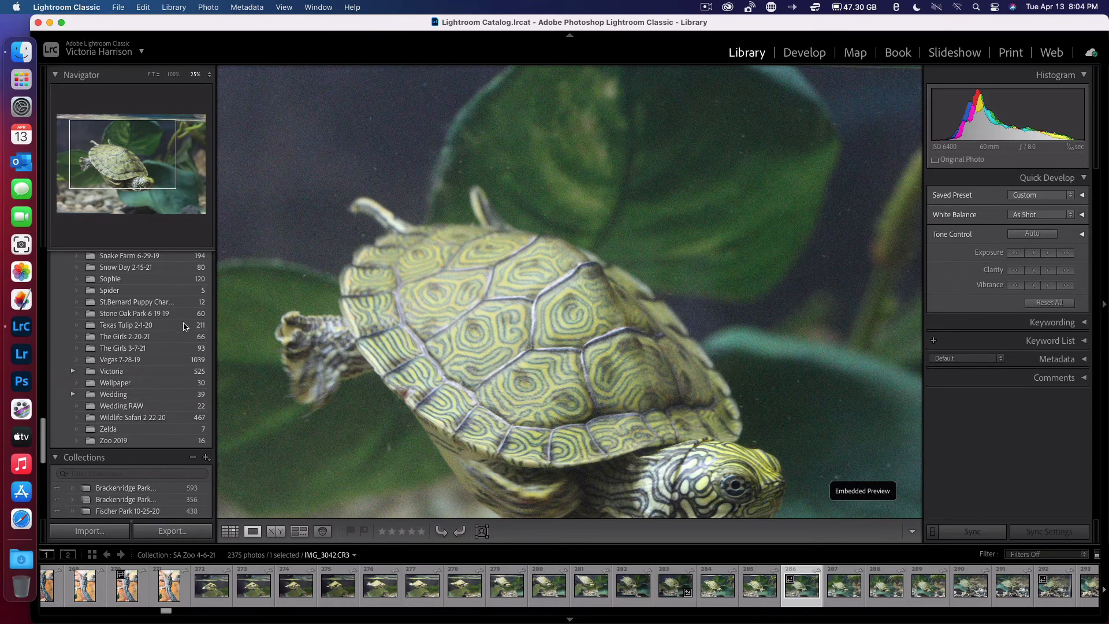
scroll(191, 326, up, 10)
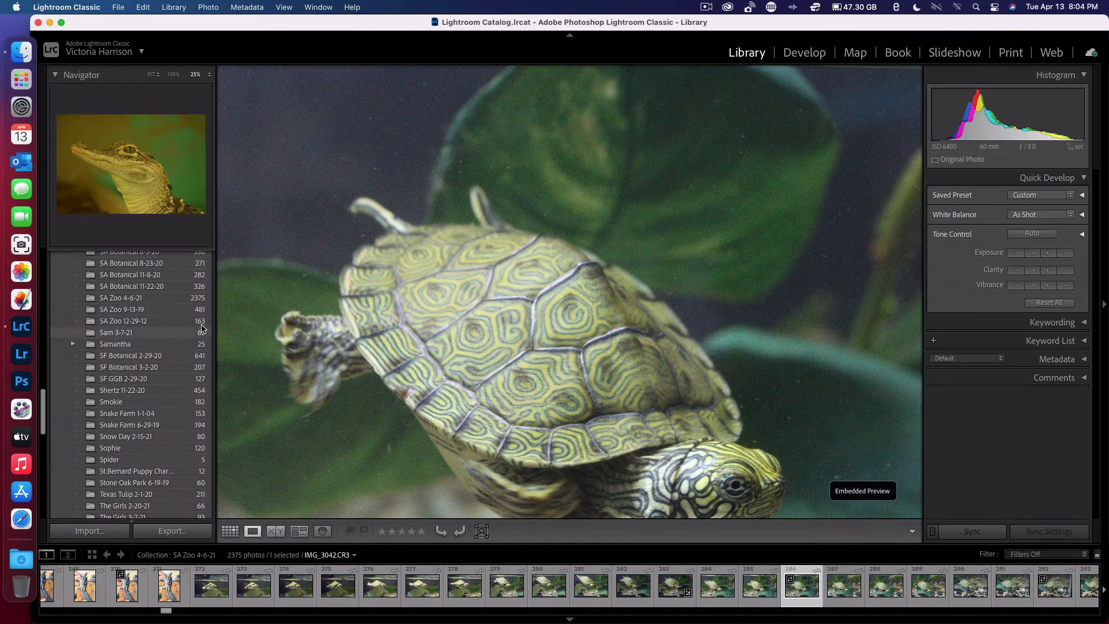
scroll(190, 300, up, 12)
scroll(182, 281, up, 12)
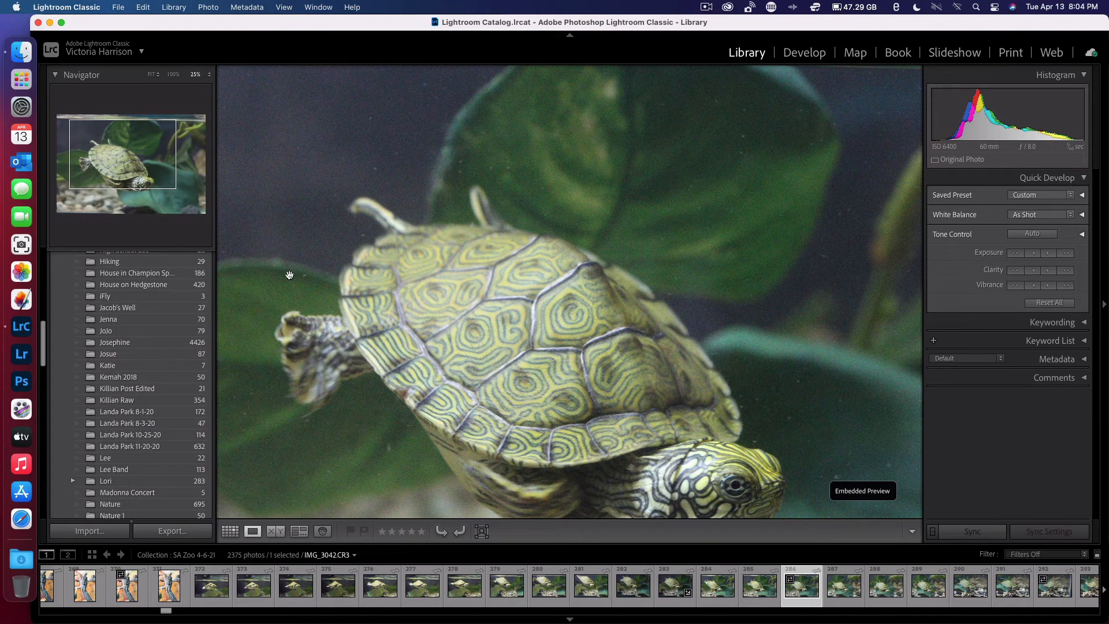
scroll(208, 274, up, 14)
scroll(208, 273, up, 12)
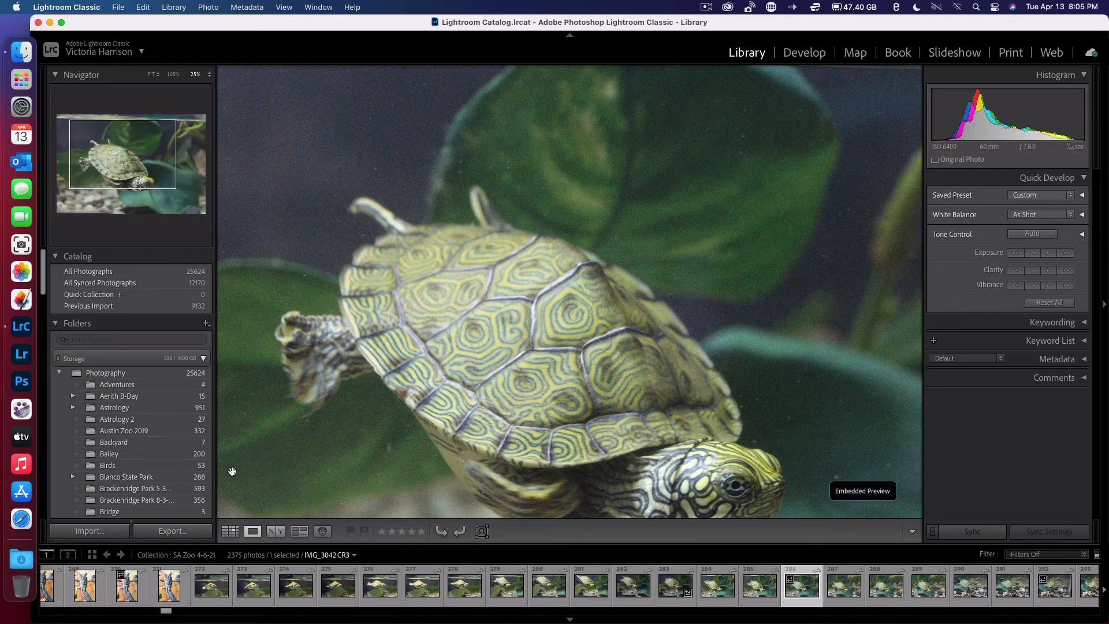
Review the Create Collection options for the Gaming folder, including Sync with Lightroom, cancel without creating it, and return to the collections list.
scroll(206, 503, down, 3)
scroll(206, 503, down, 3)
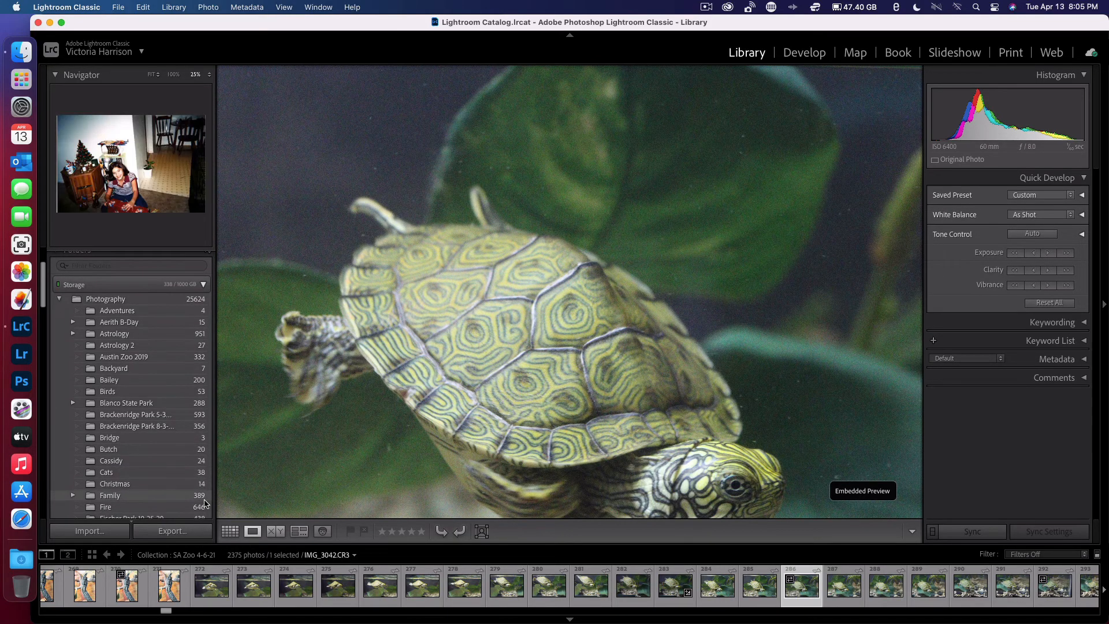
scroll(206, 502, down, 3)
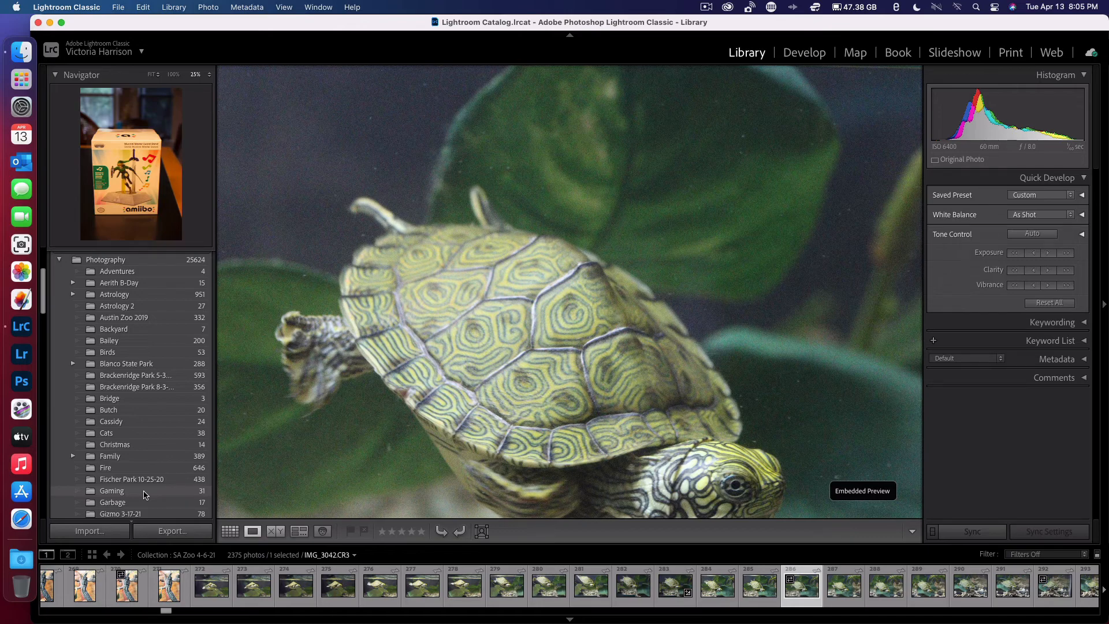
right_click(144, 496)
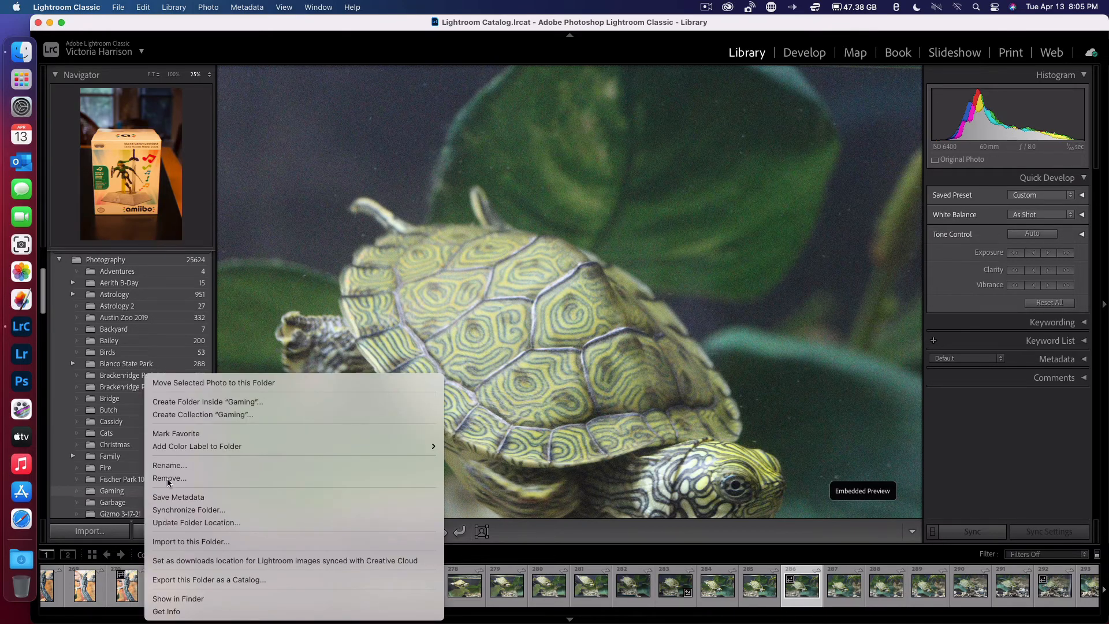
click(194, 416)
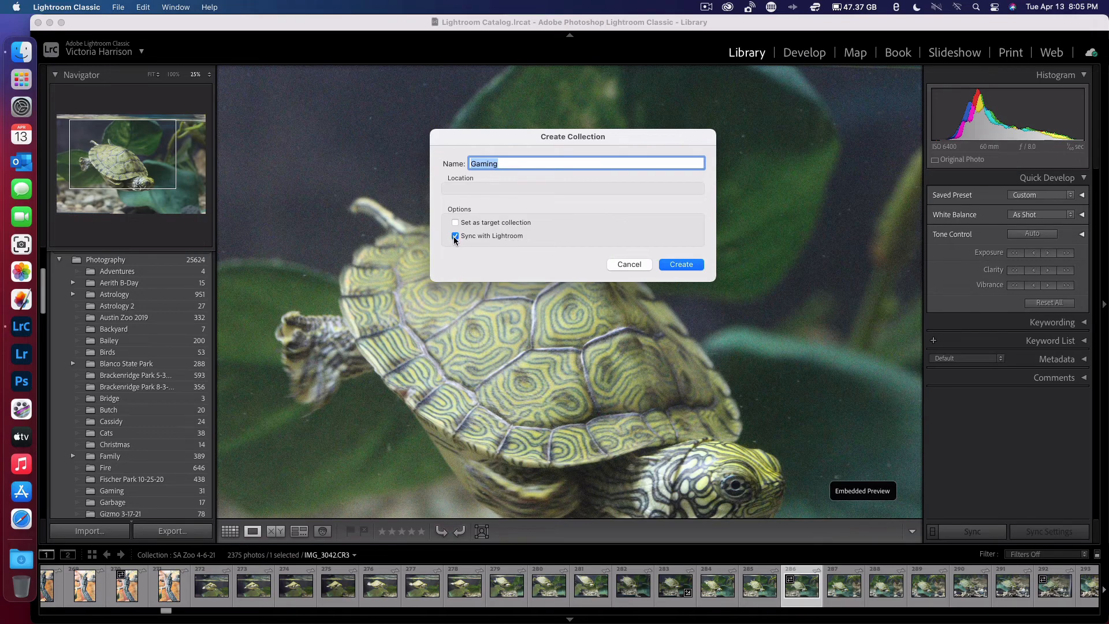
click(609, 264)
scroll(139, 462, down, 20)
scroll(146, 497, up, 2)
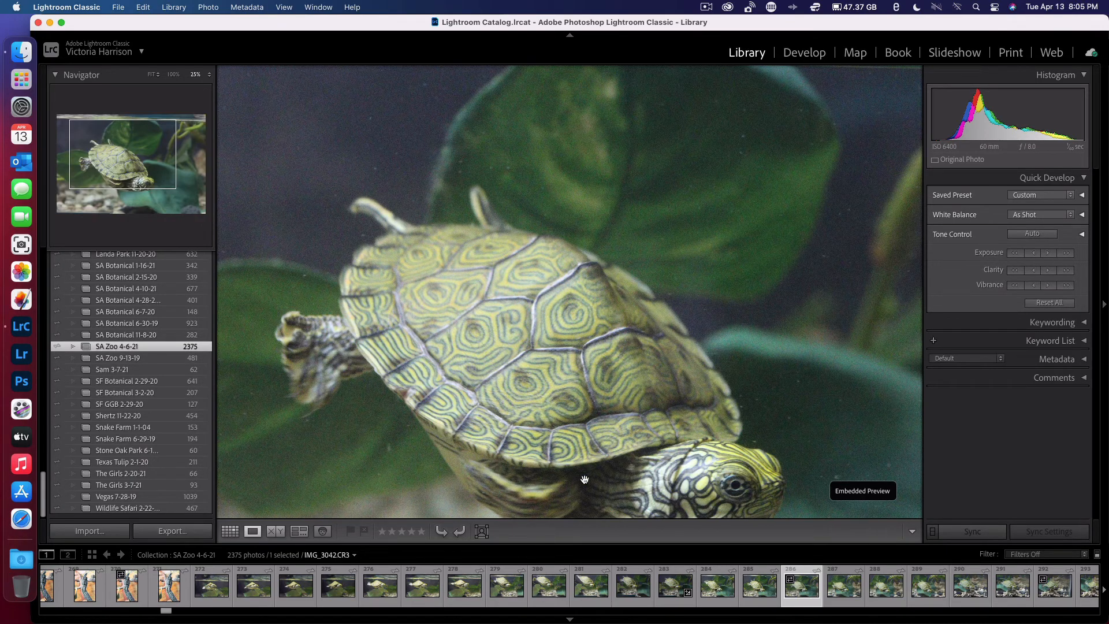
Return to Develop and browse further along the zoo collection to open the forward-facing turtle photo, IMG_3052.CR3.
click(822, 58)
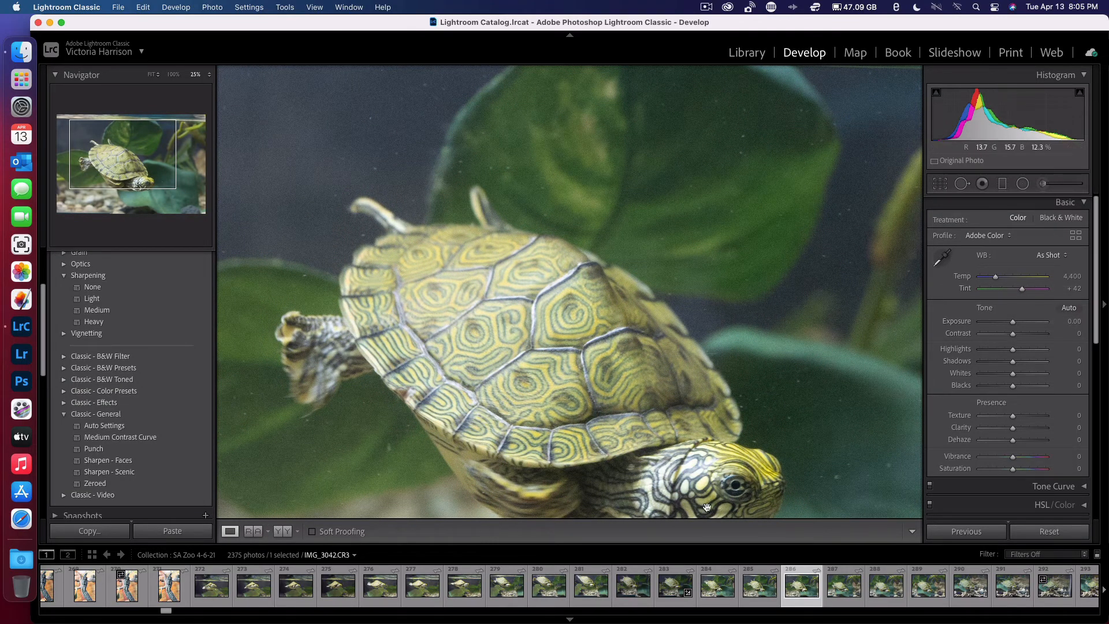
scroll(751, 584, down, 5)
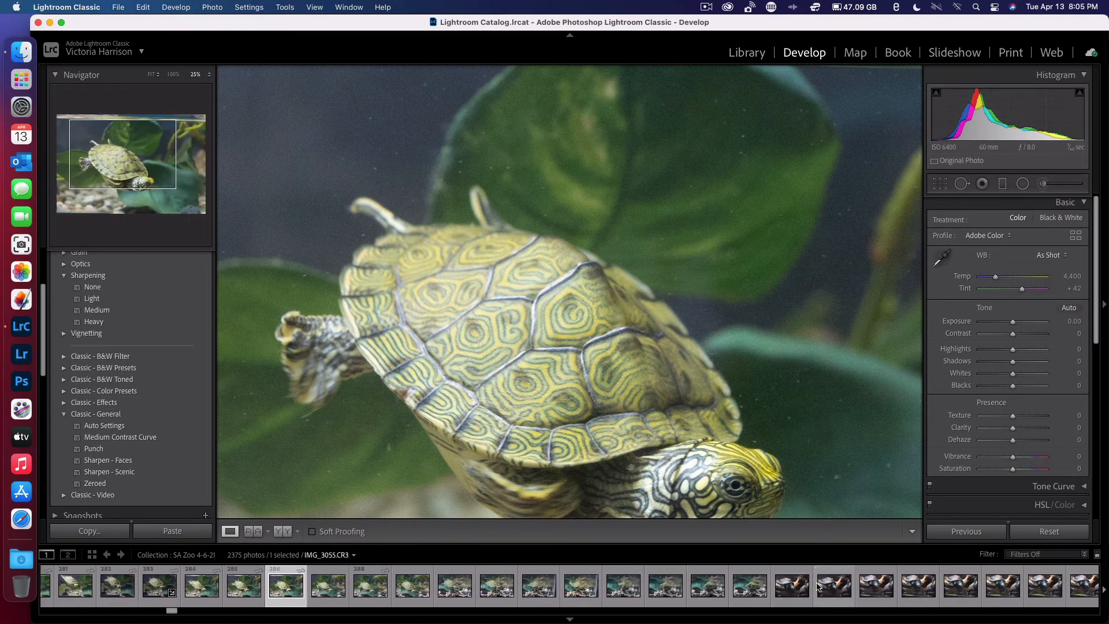
click(627, 587)
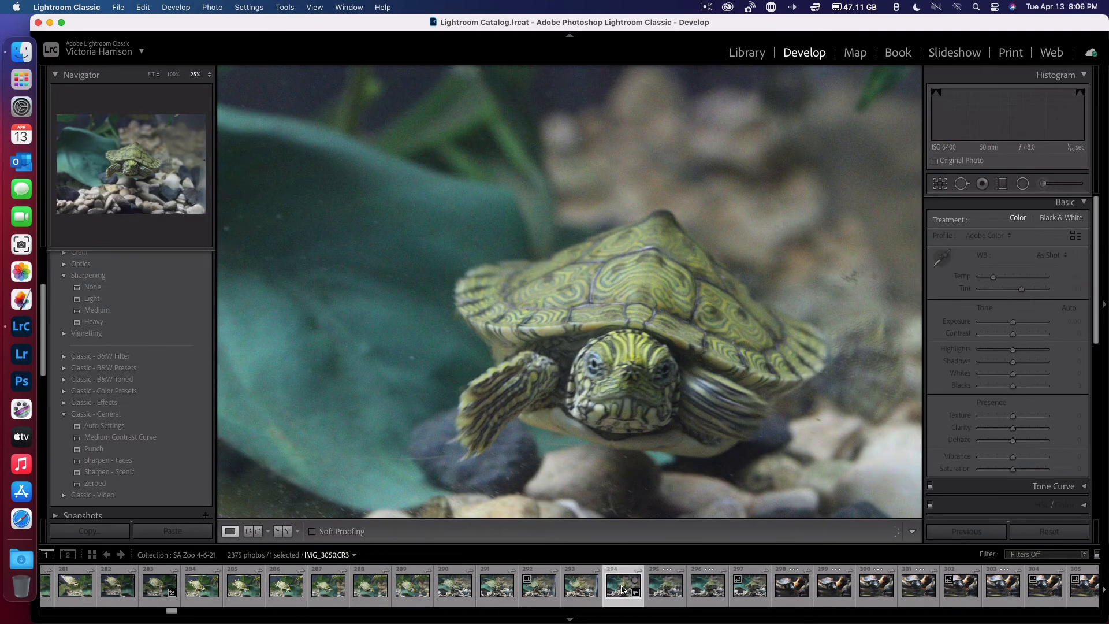
key(Right)
key(Right)
key(Right)
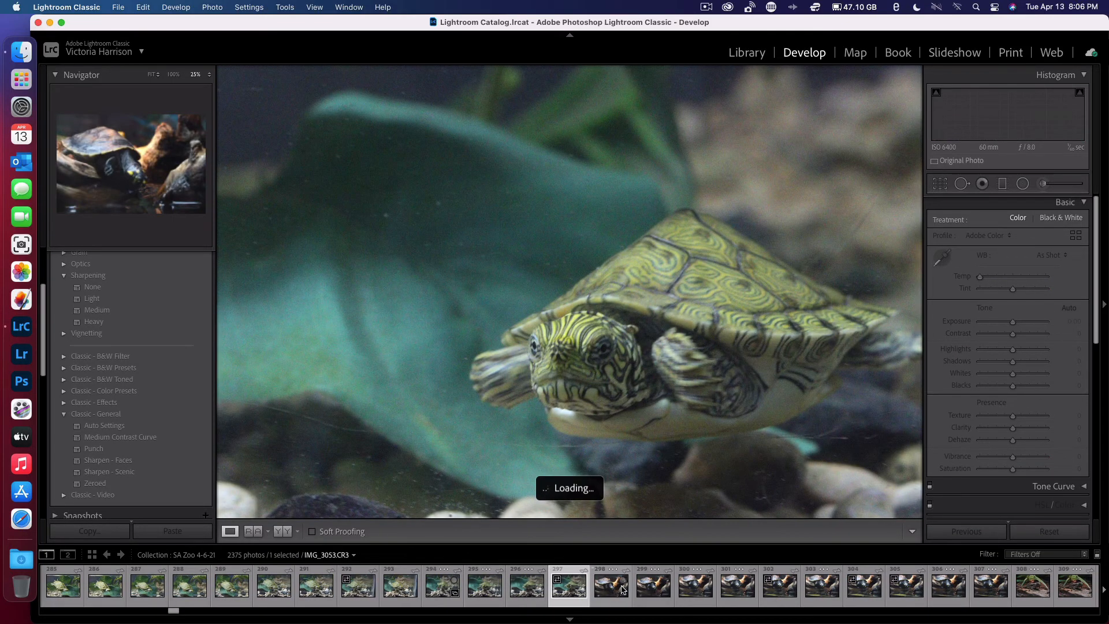
key(z)
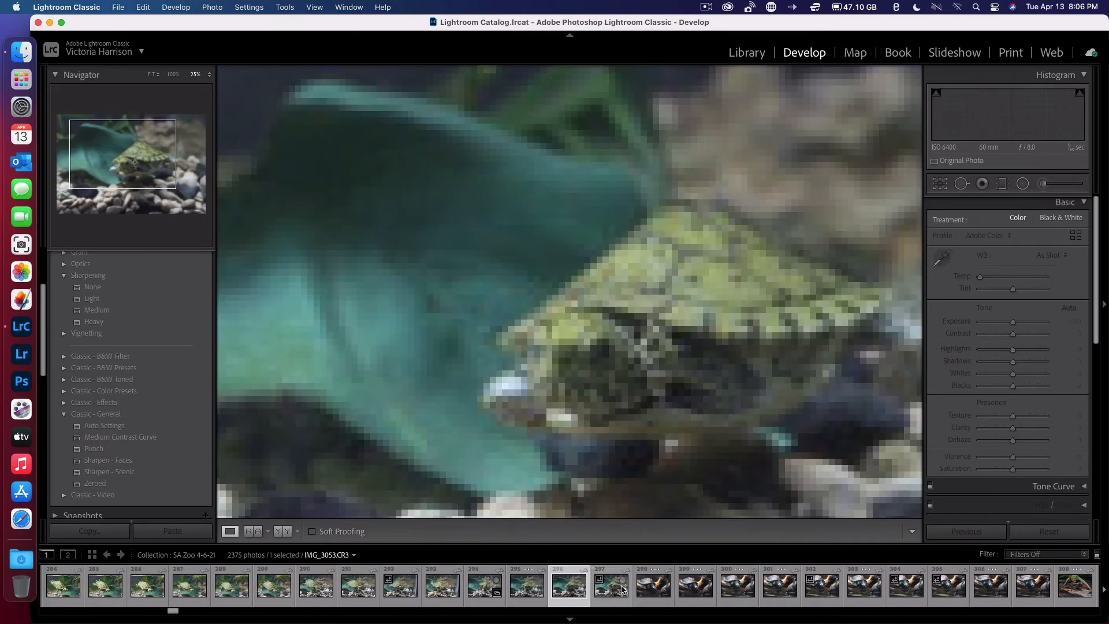
key(z)
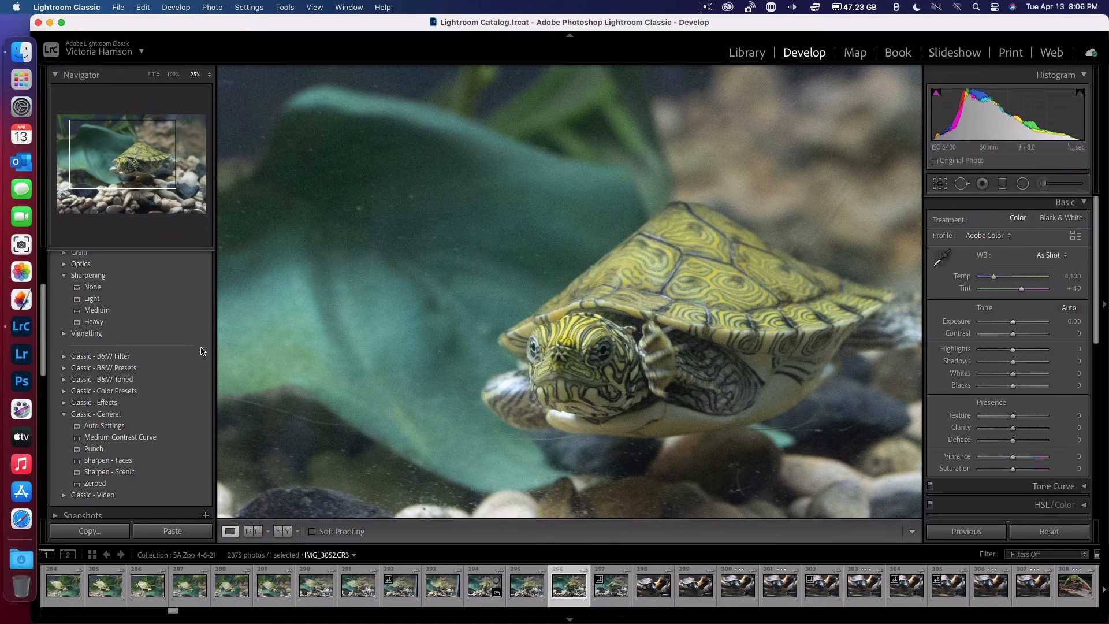
Hide the Classic - Video preset group through Manage Presets and save the change.
scroll(106, 309, up, 5)
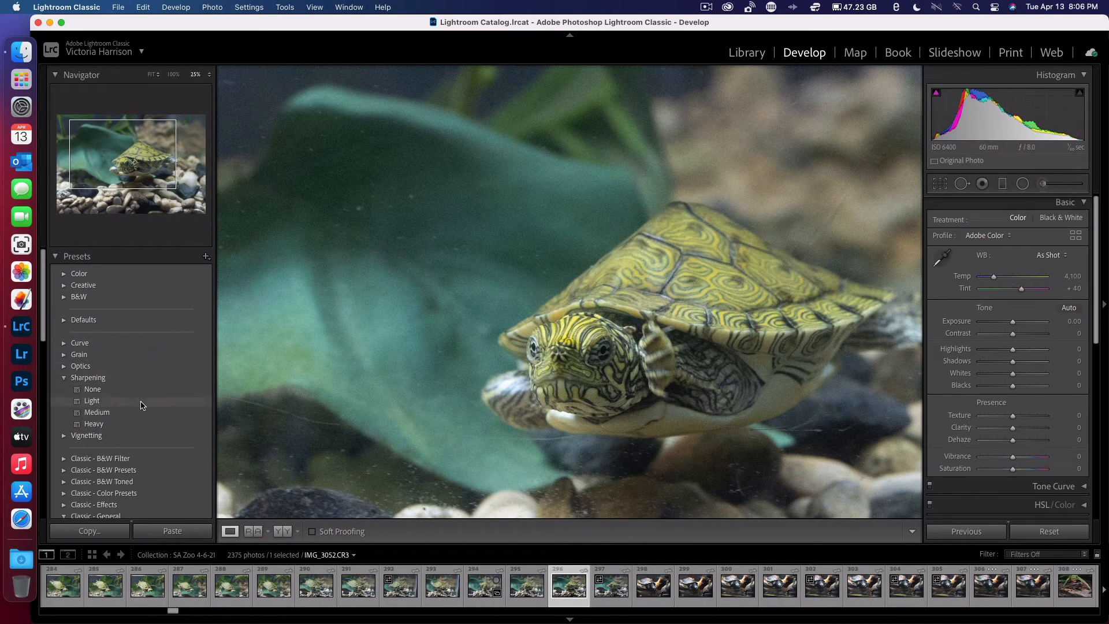
scroll(132, 461, down, 2)
scroll(132, 461, down, 3)
scroll(190, 370, up, 5)
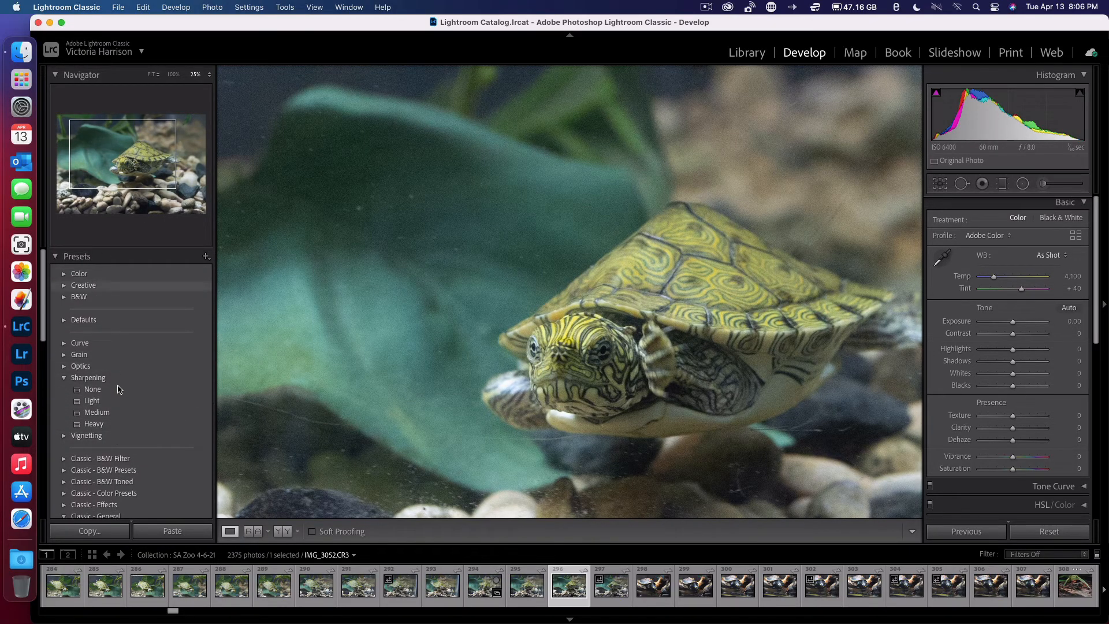
scroll(115, 487, down, 2)
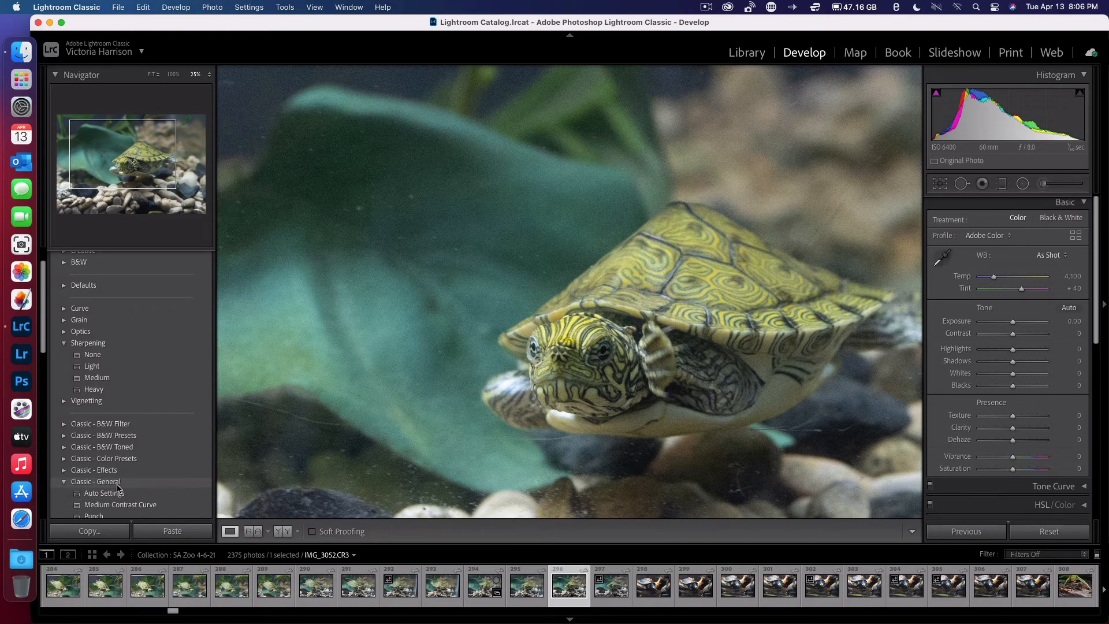
right_click(104, 348)
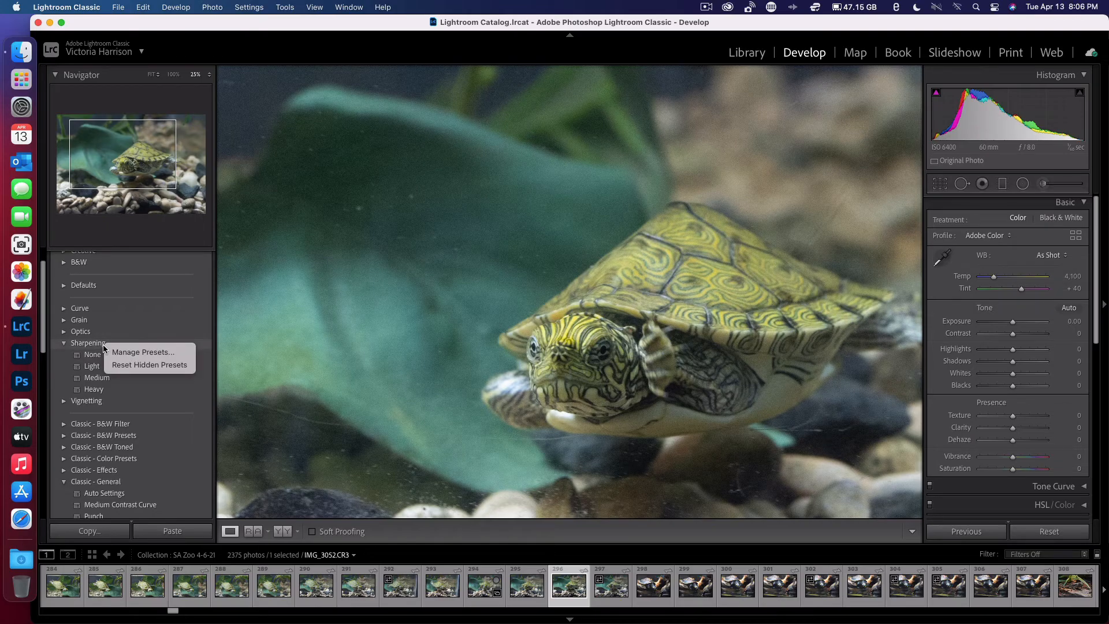
click(146, 353)
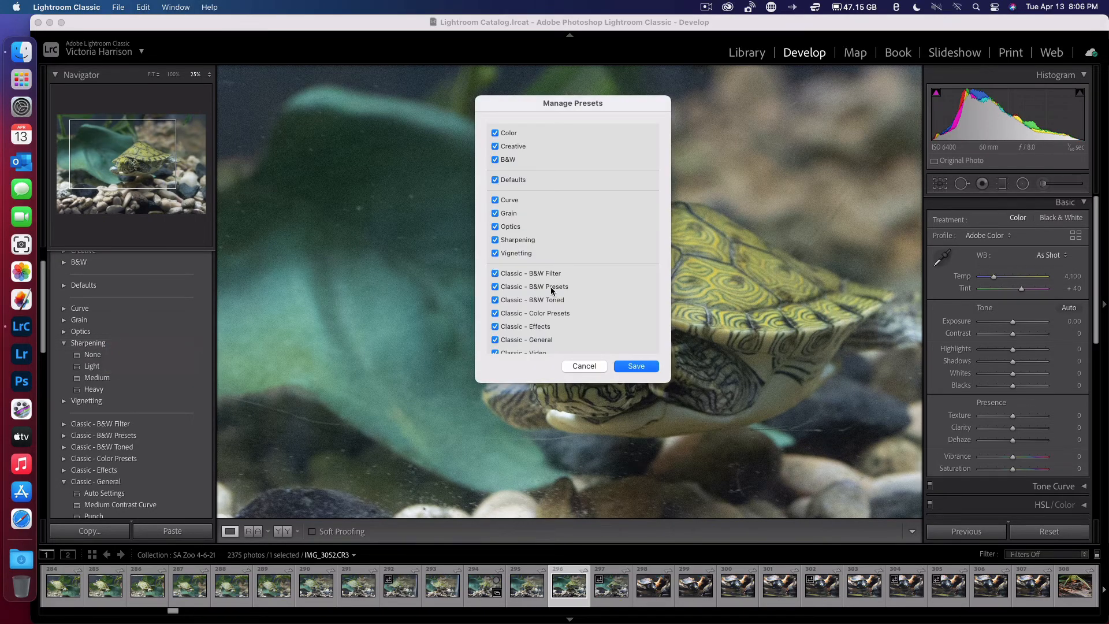
scroll(608, 294, down, 1)
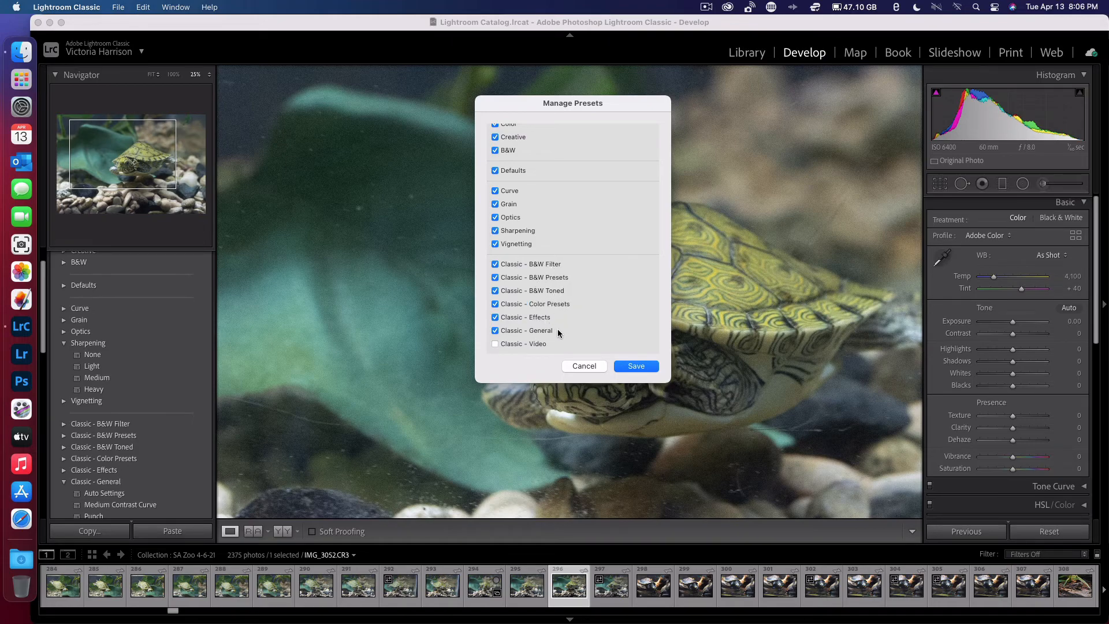
click(638, 367)
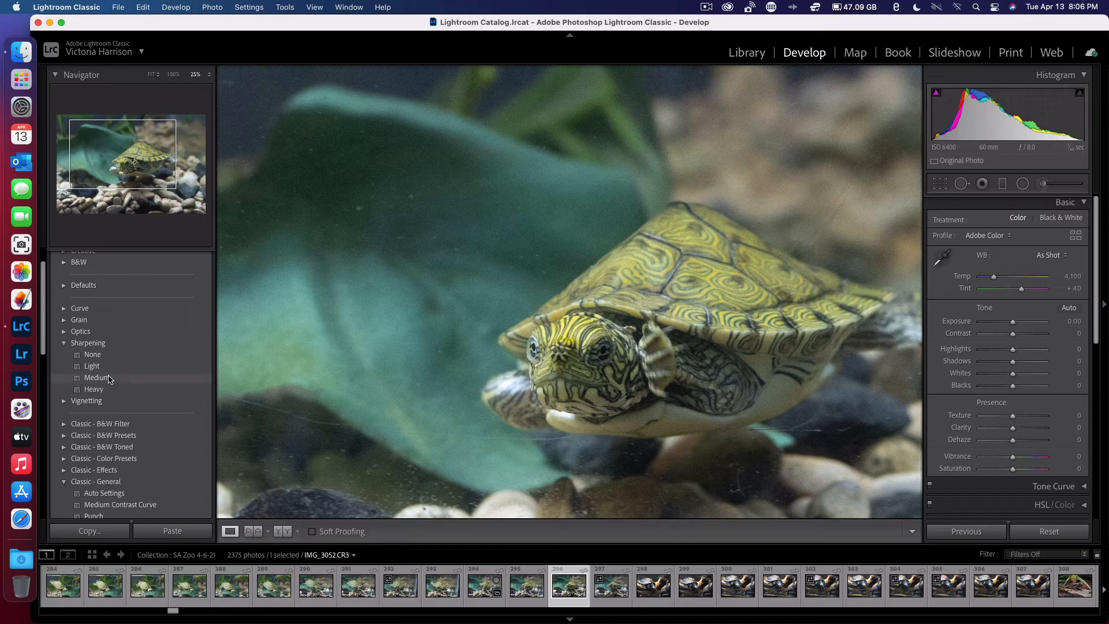
Apply the Sharpen - Faces preset from Classic - General to IMG_3052.CR3 and inspect the result zoomed in and fitted to the window.
scroll(165, 468, down, 3)
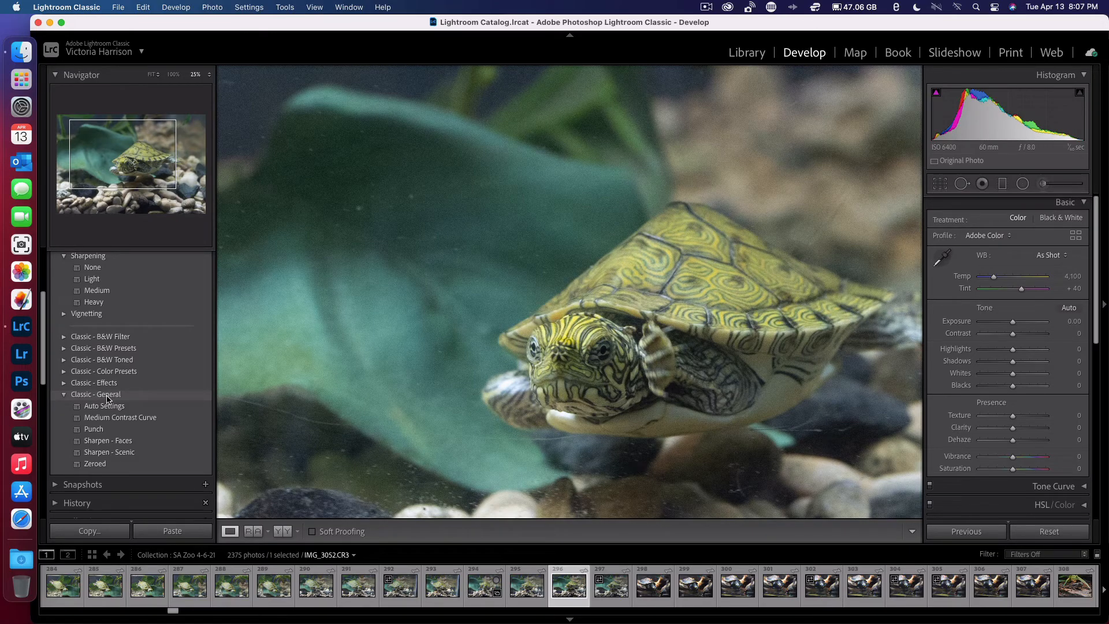
click(105, 442)
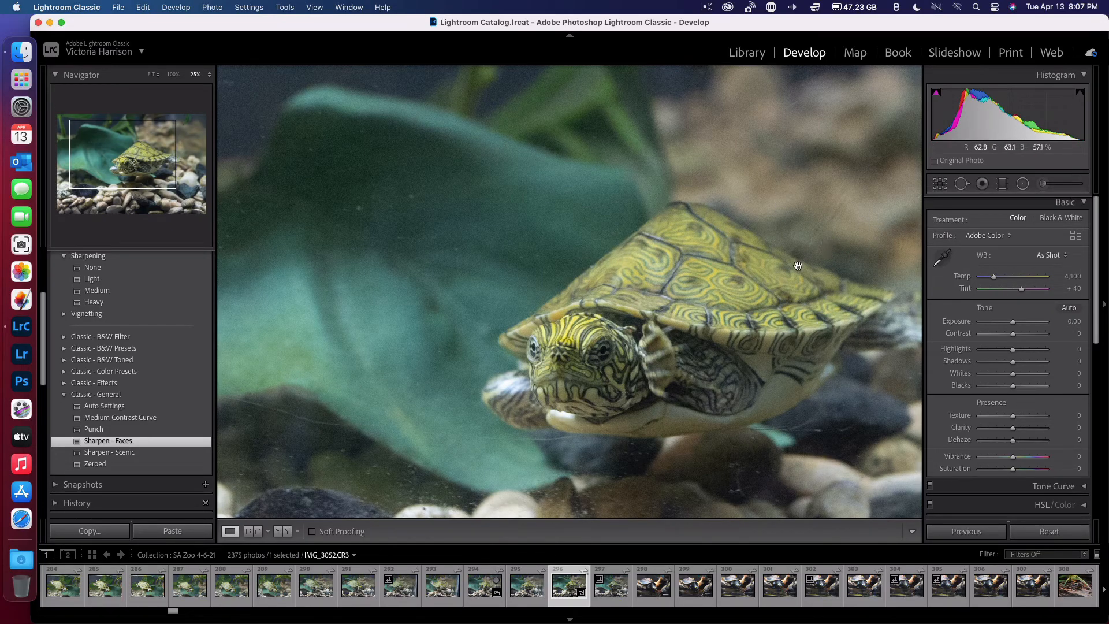
click(626, 269)
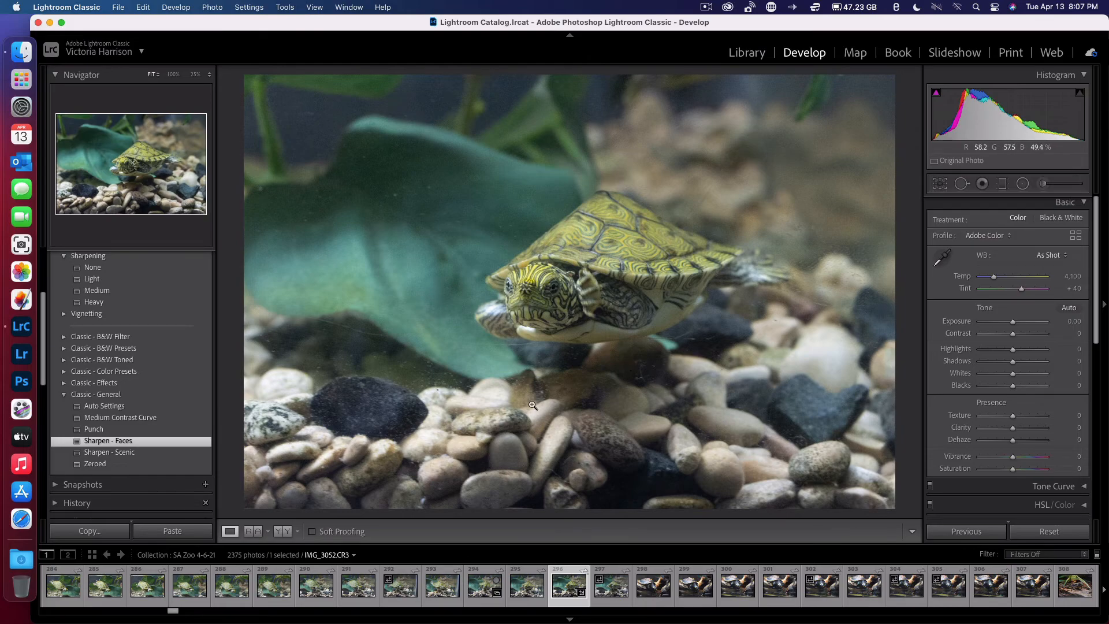
click(373, 230)
drag(415, 205, 553, 222)
click(554, 222)
Set the turtle photo's Exposure to +0.10 and check the brightness around its face up close.
drag(1013, 325, 1013, 327)
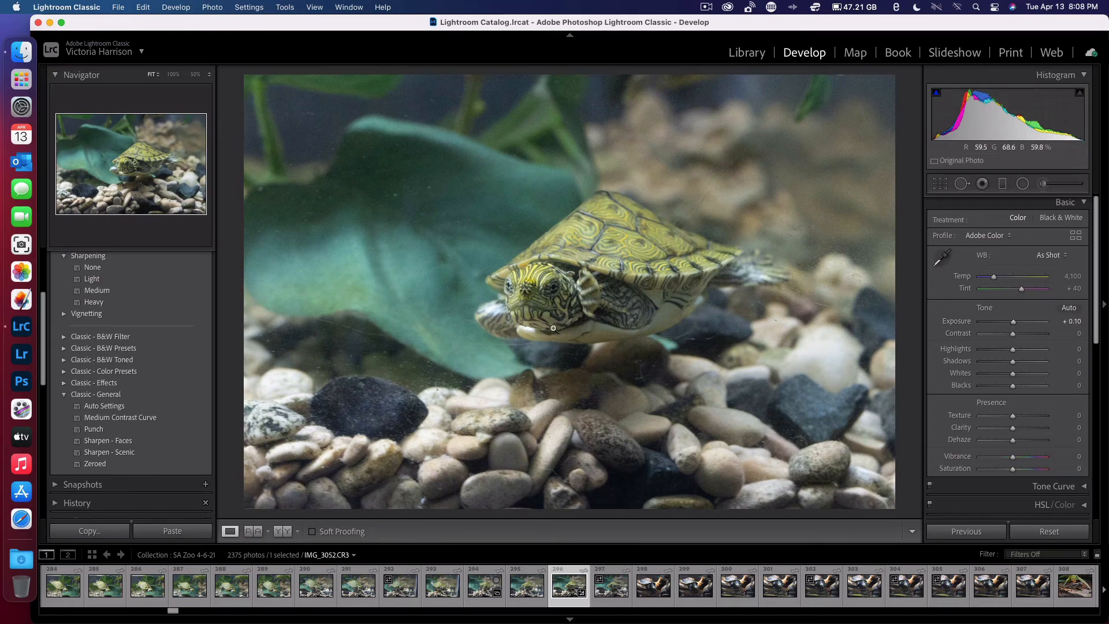
click(488, 309)
click(524, 325)
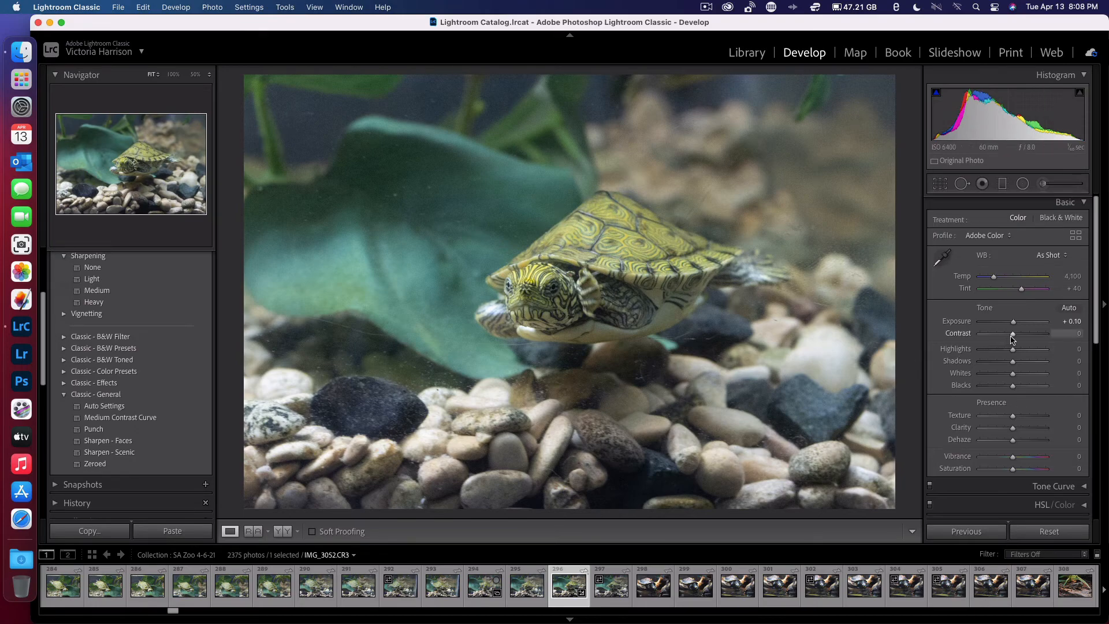
Try the turtle photo's Contrast at -78, inspect the flattened look, and set it to +10.
drag(1012, 337, 988, 336)
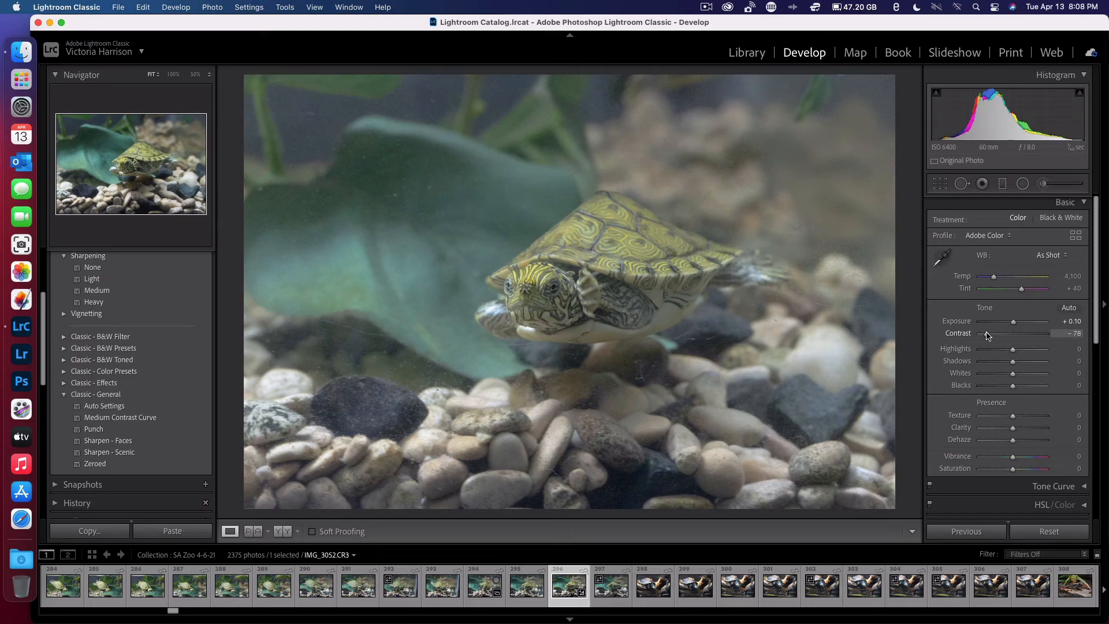
click(490, 368)
click(489, 368)
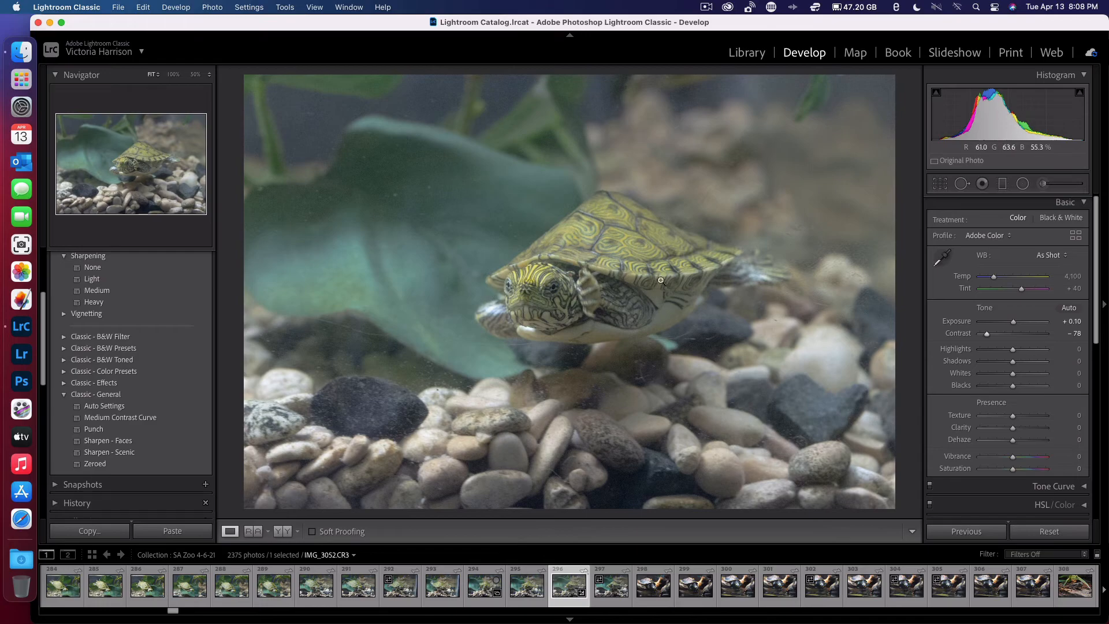
drag(988, 335, 1017, 341)
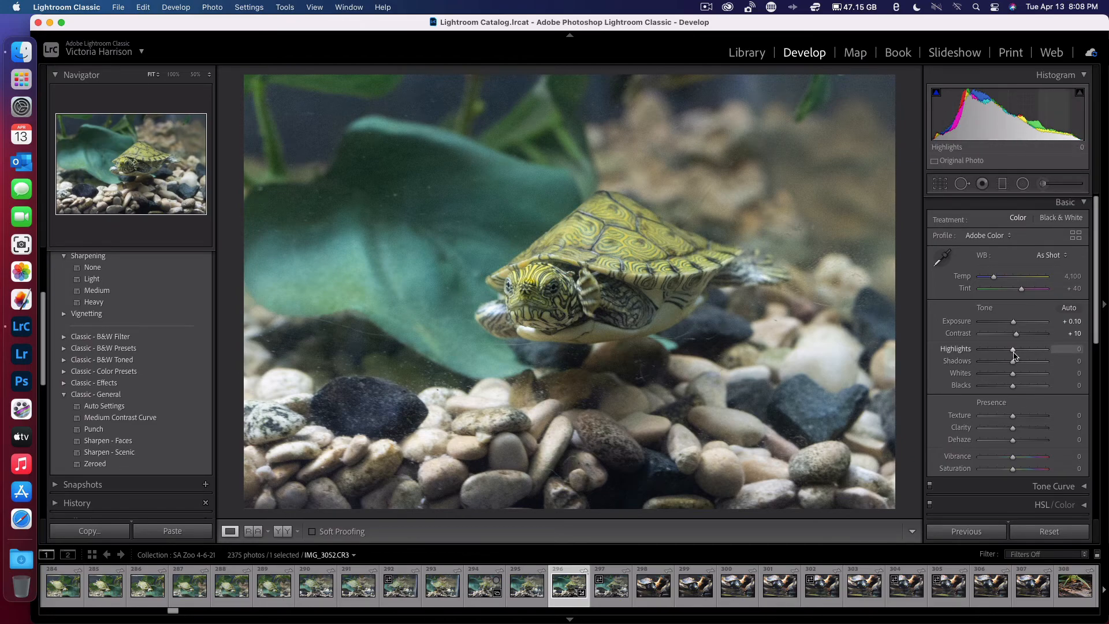
Set the turtle photo's Highlights to -100, Shadows to +79, Whites to -100 and Blacks to -27.
drag(1013, 350, 971, 350)
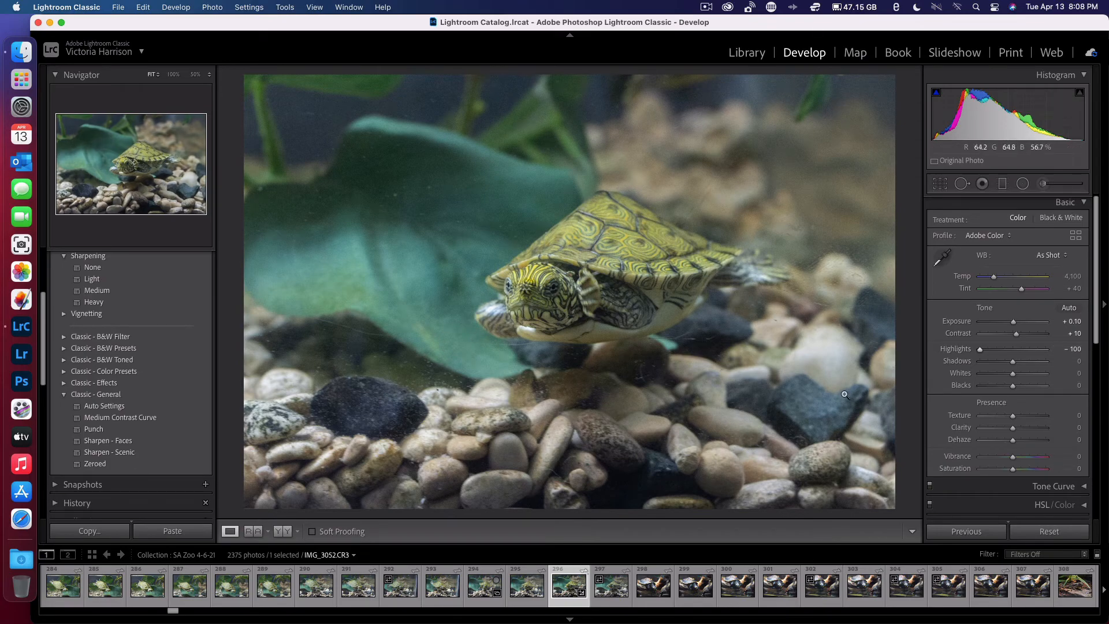
drag(1015, 364, 1039, 372)
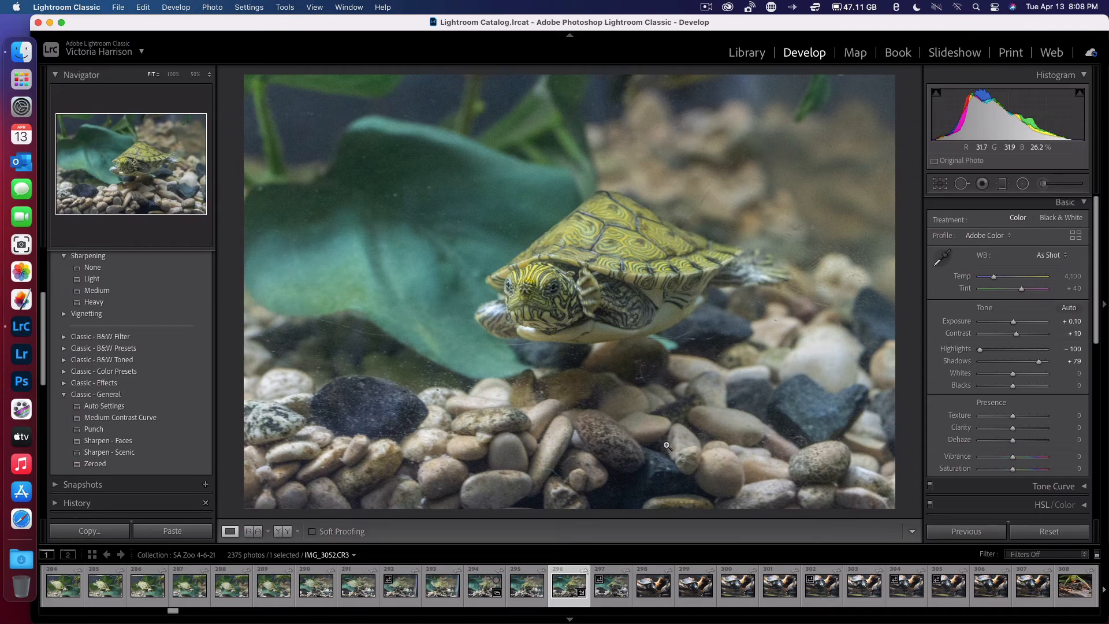
drag(1013, 374, 961, 378)
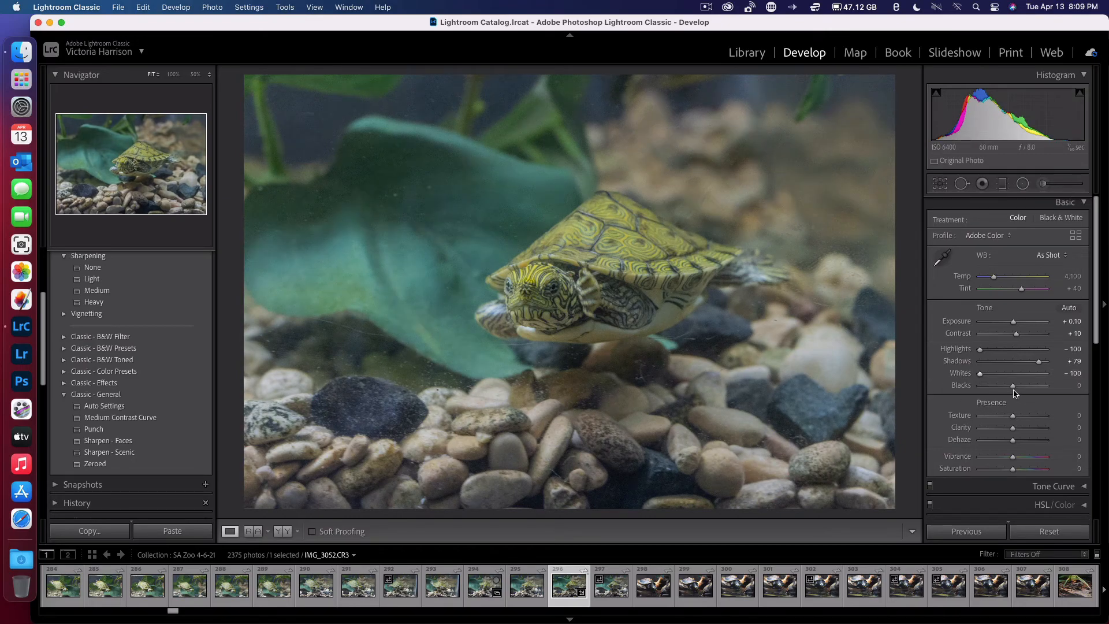
mouse_move(1014, 389)
mouse_down()
mouse_move(996, 388)
mouse_move(1016, 391)
mouse_move(1005, 390)
mouse_up()
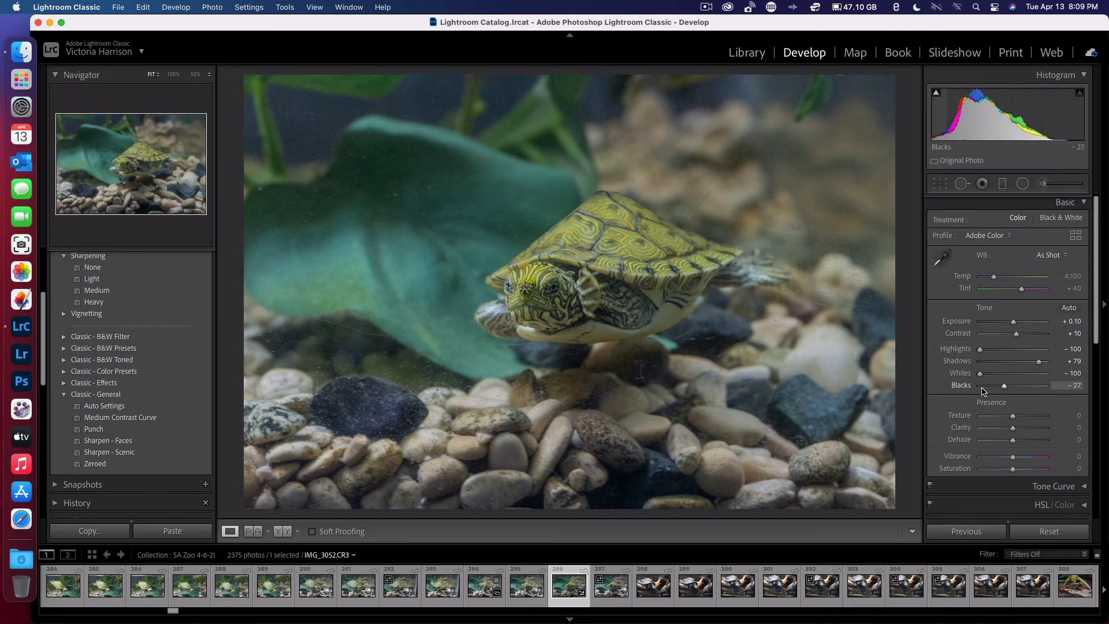
Set the white balance Temp to 3,919, then try Tint at +47 and undo the tint change.
scroll(996, 238, up, 1)
scroll(997, 239, down, 1)
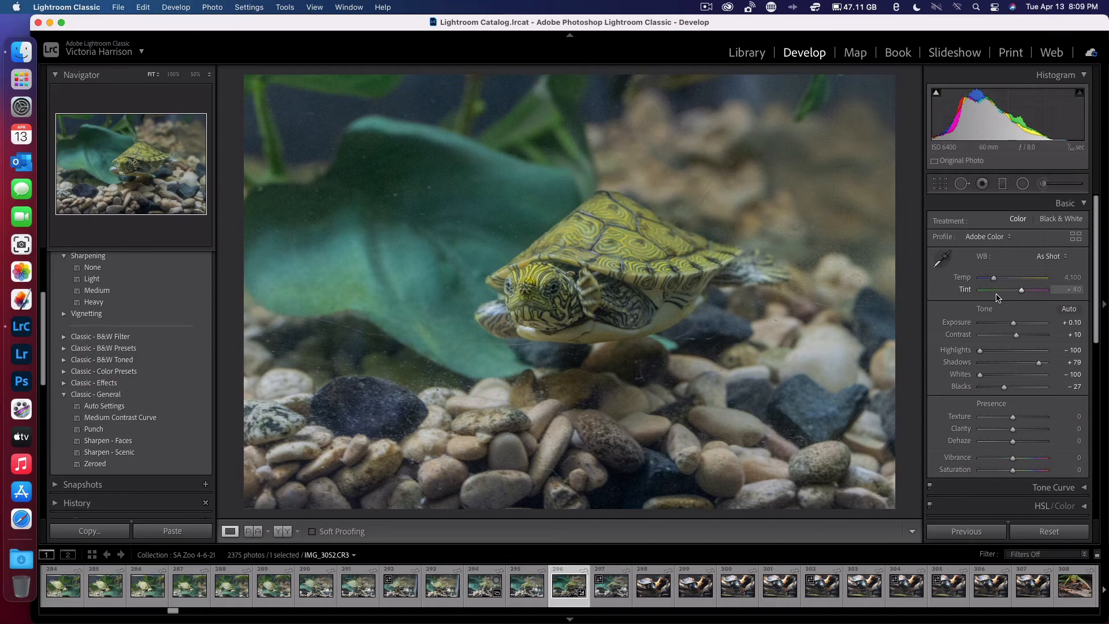
drag(994, 280, 1024, 294)
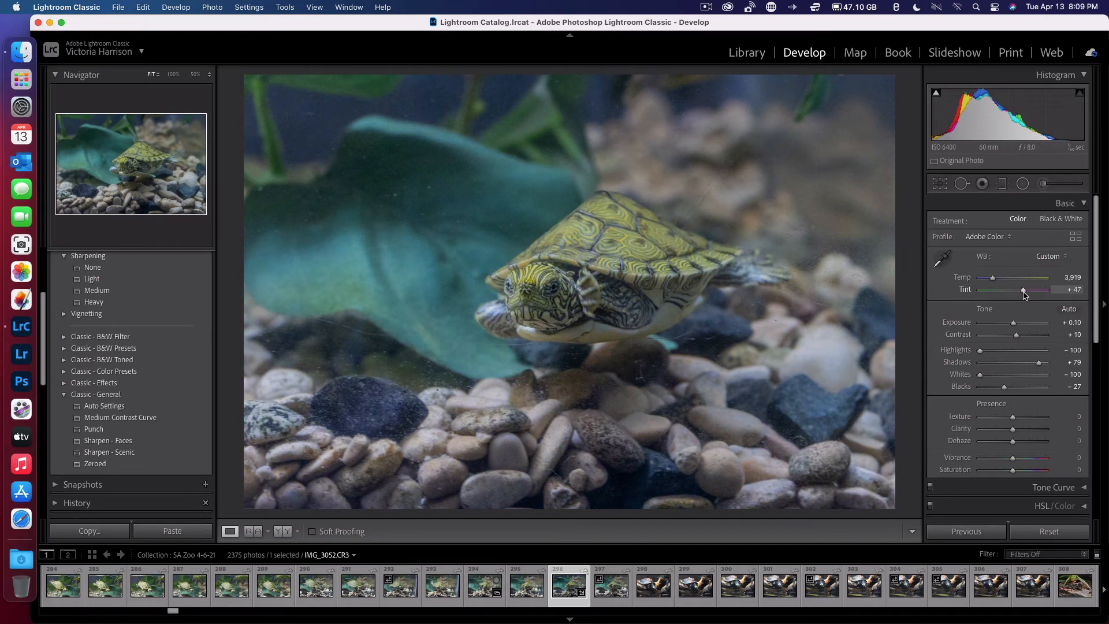
key(cmd+z)
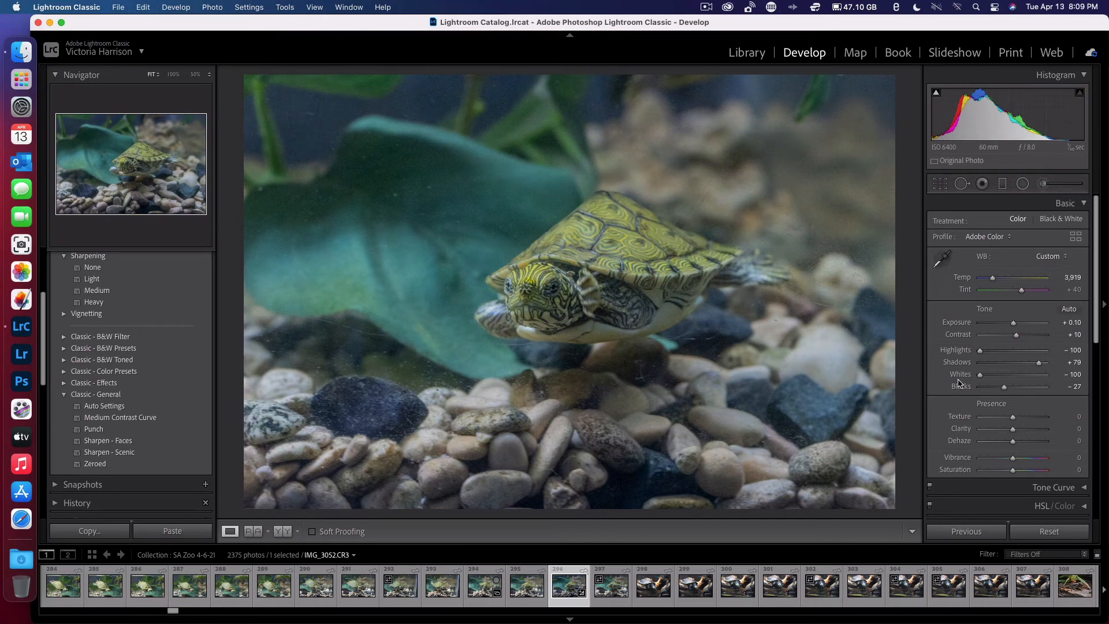
Set the turtle photo's Texture to +59 and compare the shell detail zoomed in and fitted to the window.
scroll(958, 383, down, 5)
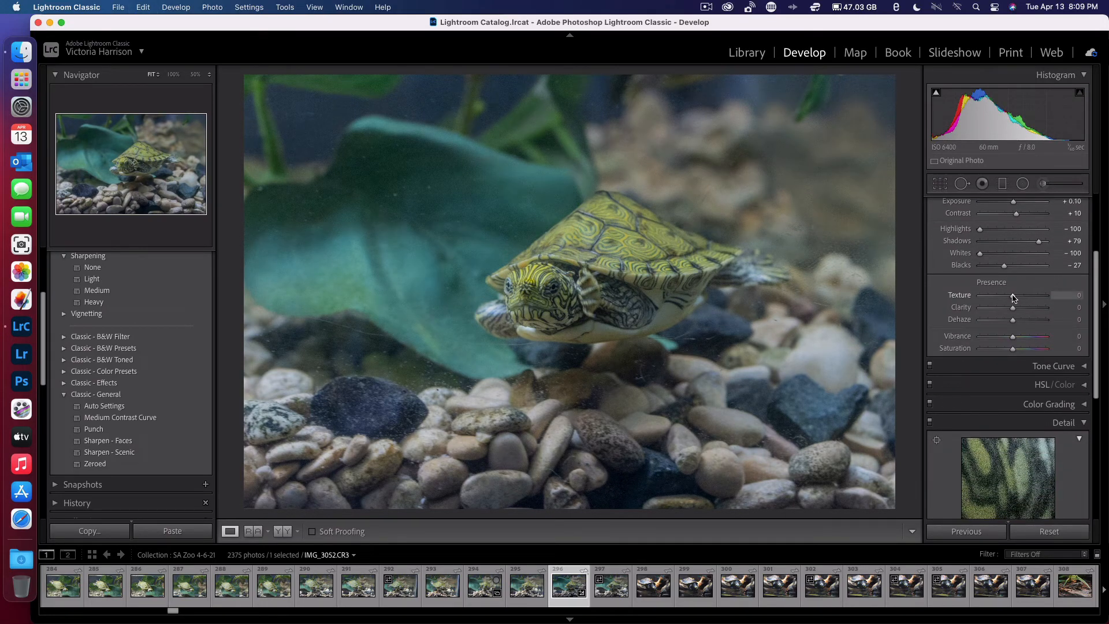
click(603, 260)
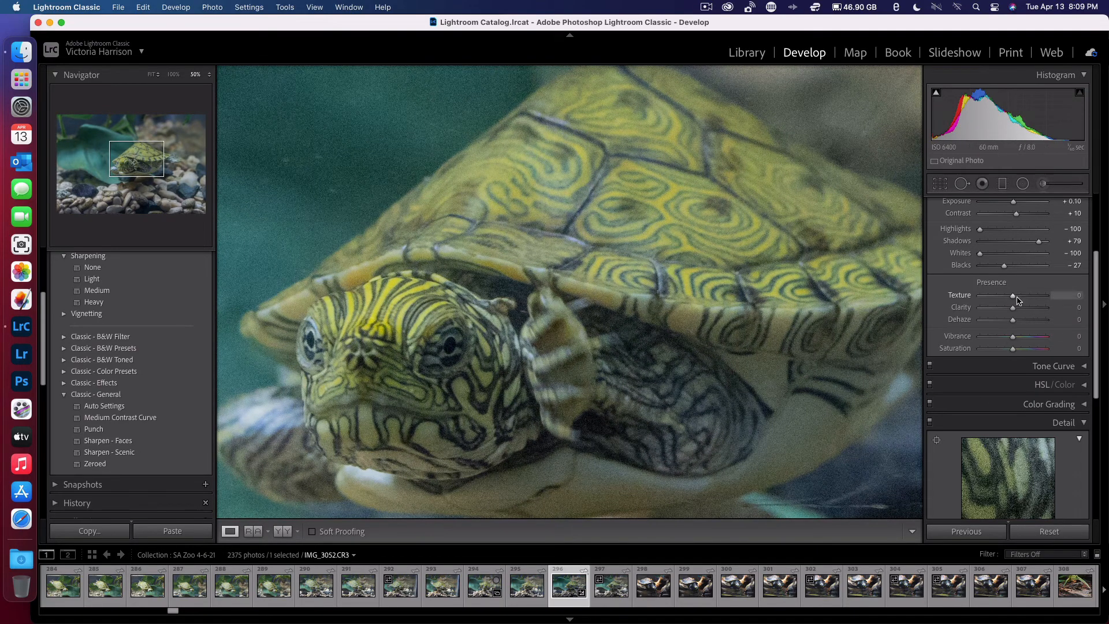
drag(1015, 297, 1032, 301)
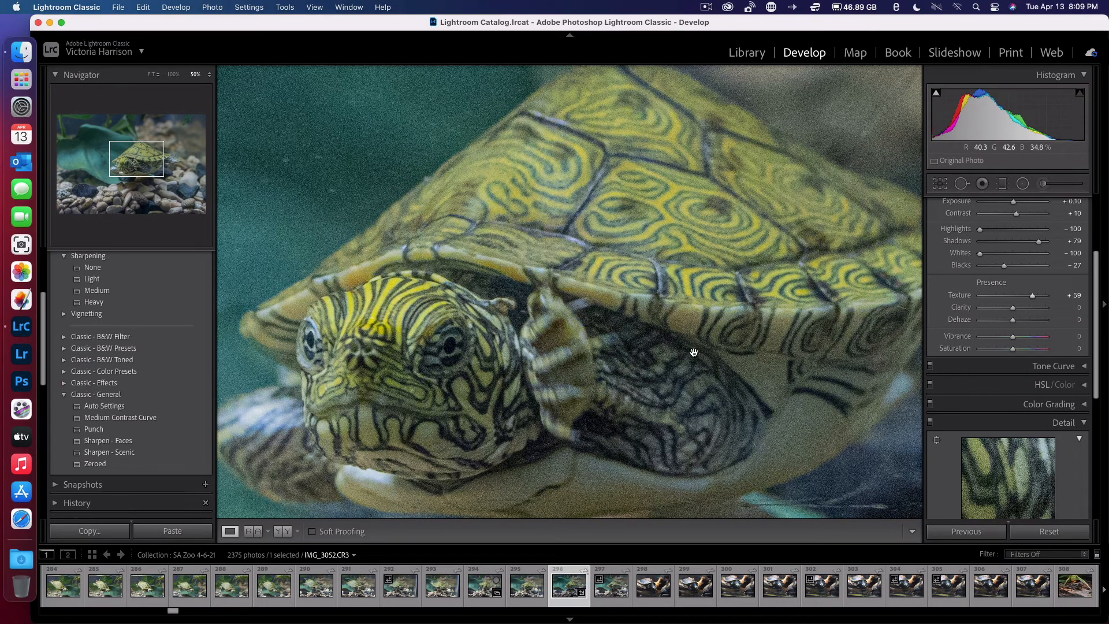
click(762, 290)
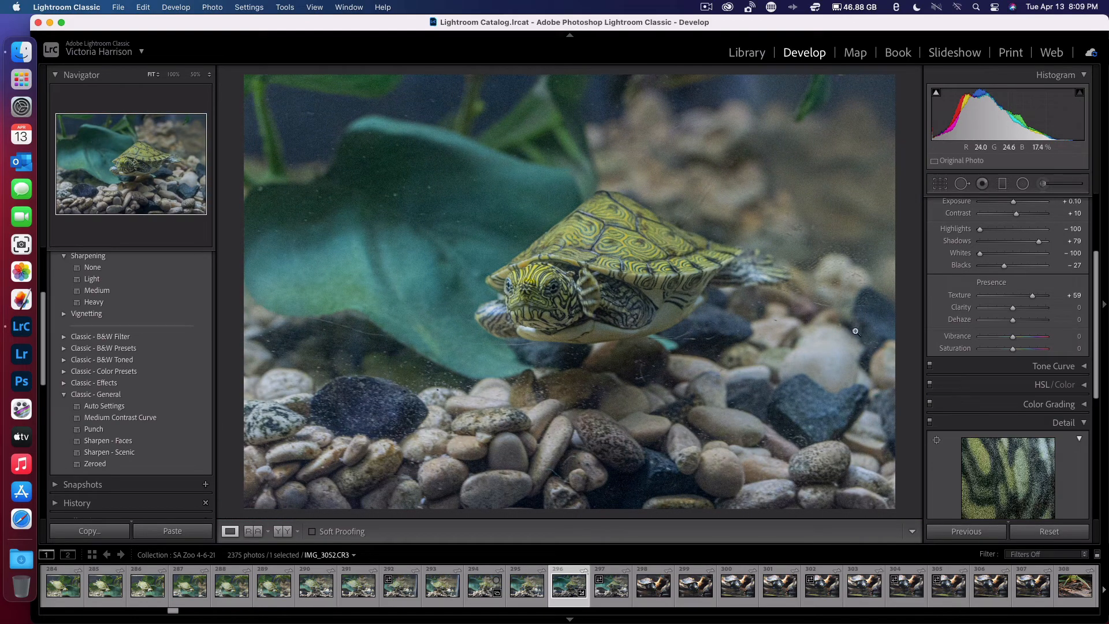
Try the turtle photo's Clarity at +49, +28 and +15, and set it back to 0.
drag(1015, 311, 1031, 313)
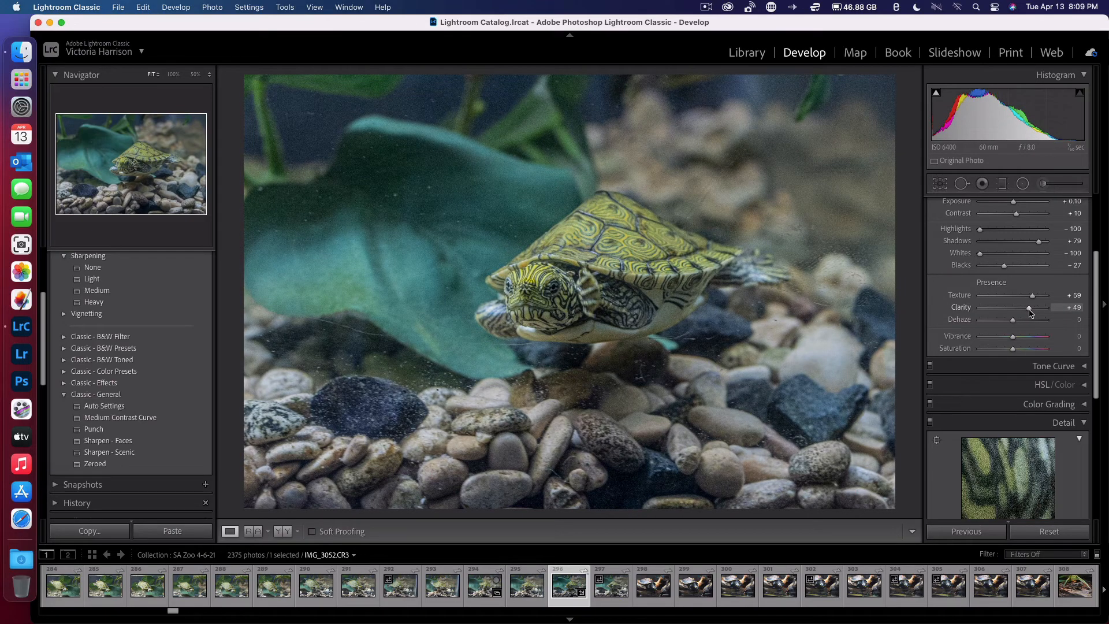
drag(1030, 312, 1023, 311)
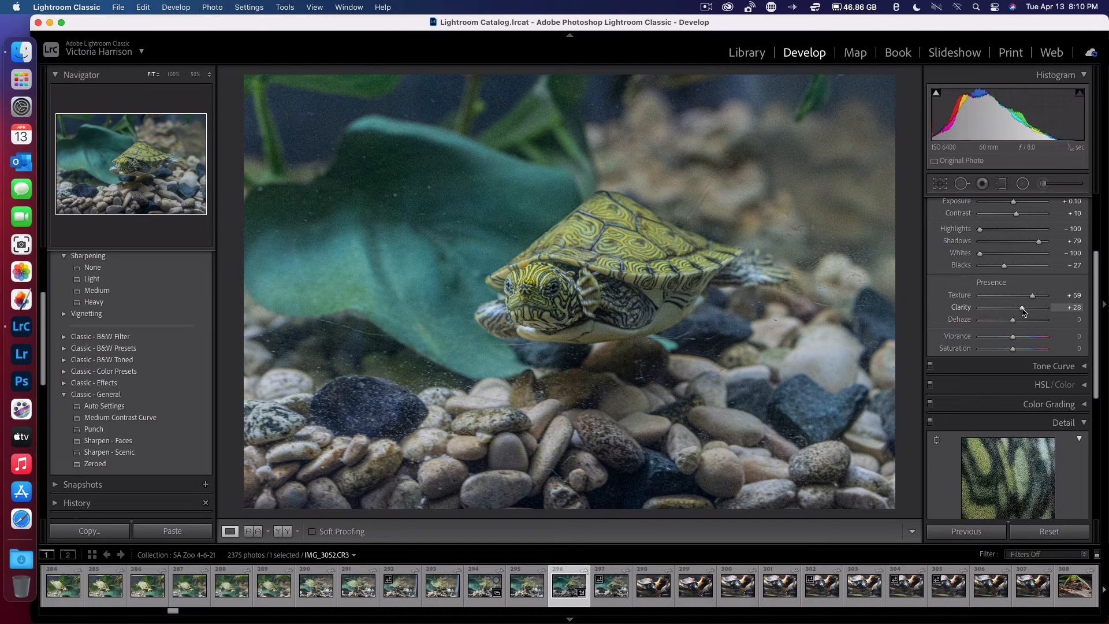
click(1078, 307)
key(BackSpace)
key(Return)
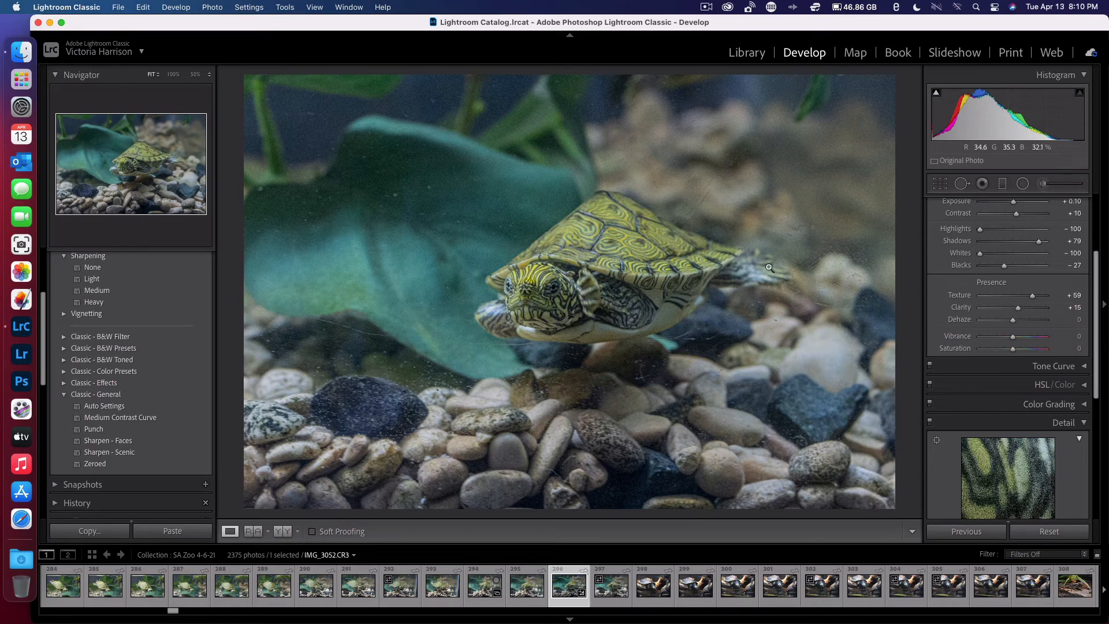
click(1080, 308)
text(0)
click(1058, 319)
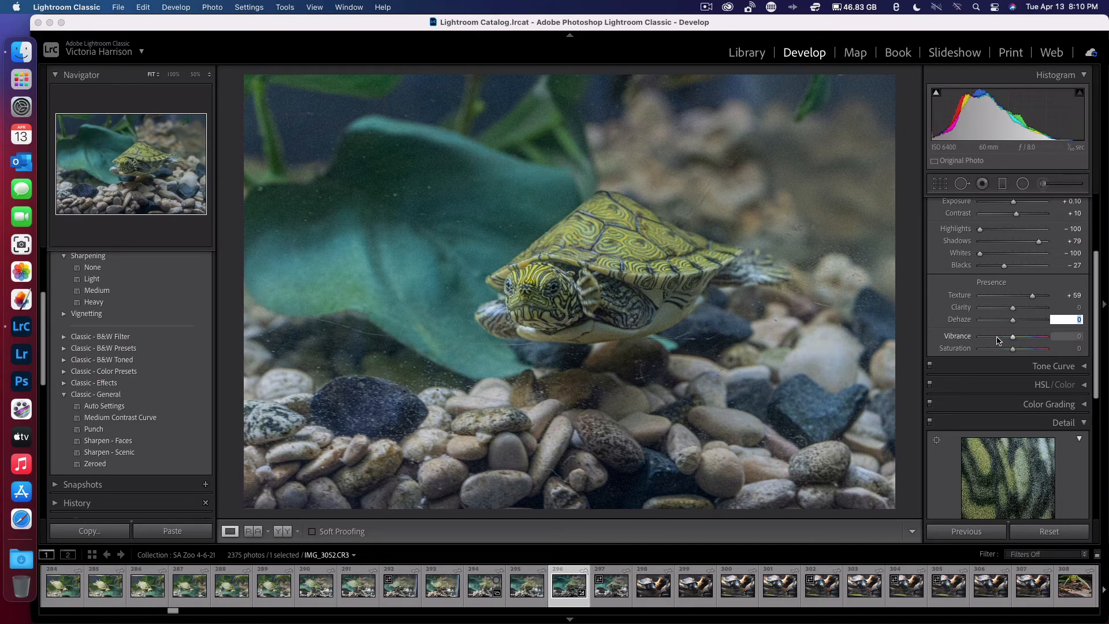
Set the turtle photo's Vibrance to +27 and check the colours around its face up close.
drag(1013, 340, 1021, 341)
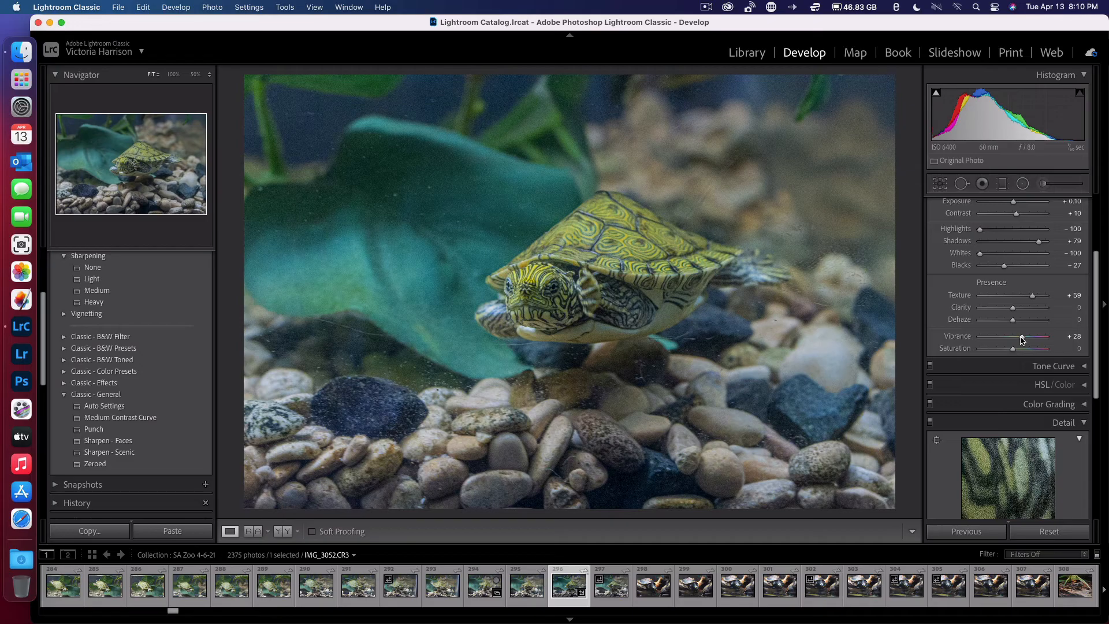
drag(1021, 338, 1021, 339)
click(548, 278)
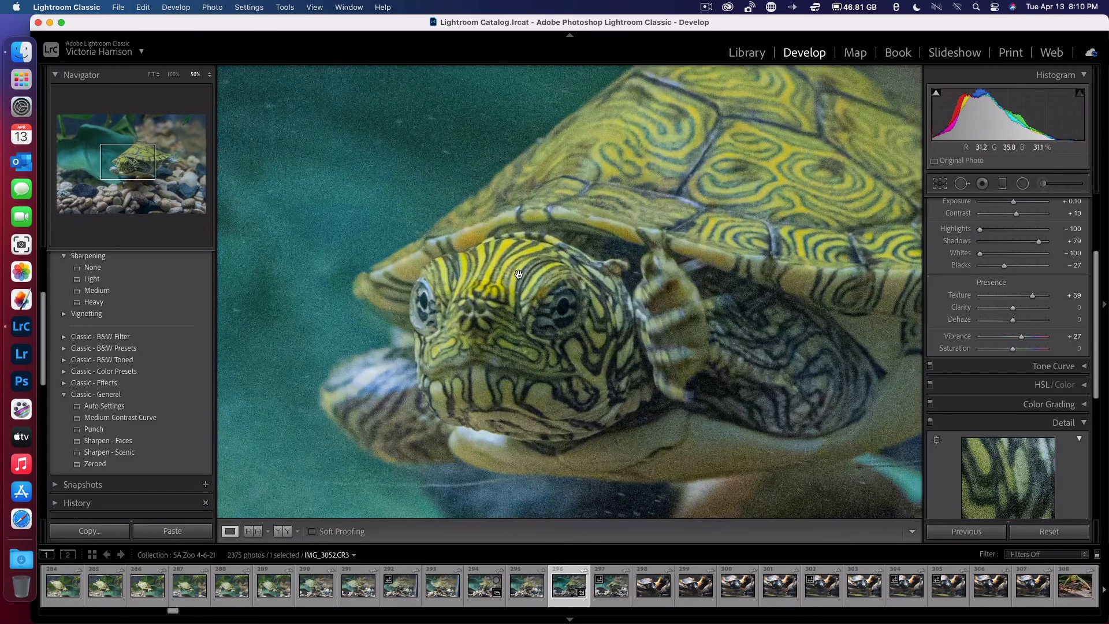
click(736, 264)
Set the sharpening Amount to 50 and inspect the turtle's shell and face zoomed in.
scroll(997, 370, down, 5)
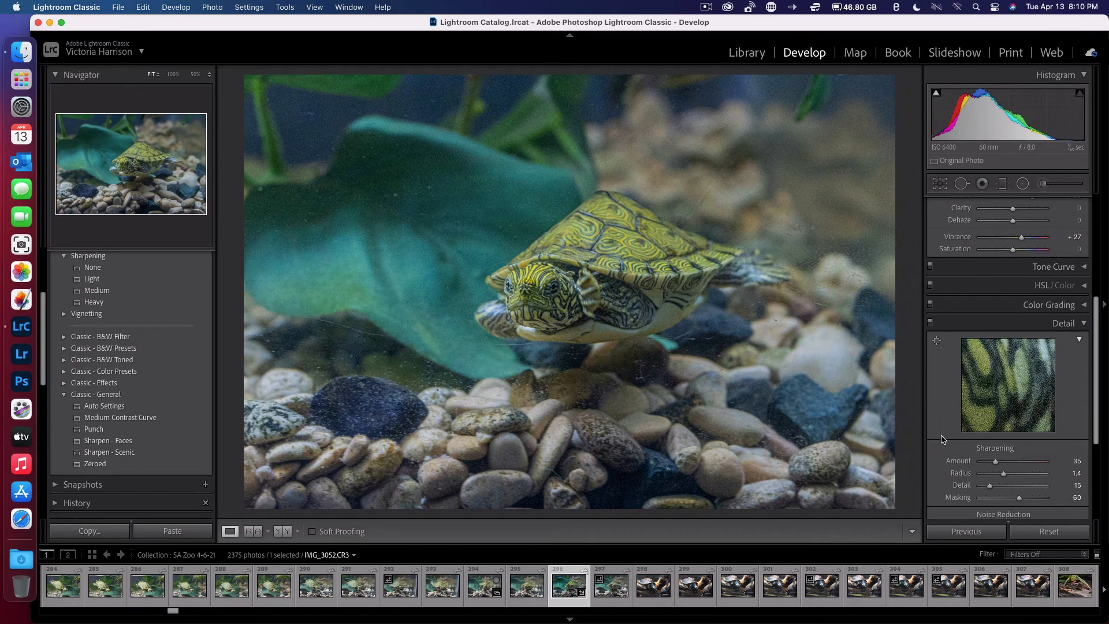
scroll(943, 439, down, 3)
scroll(943, 440, down, 1)
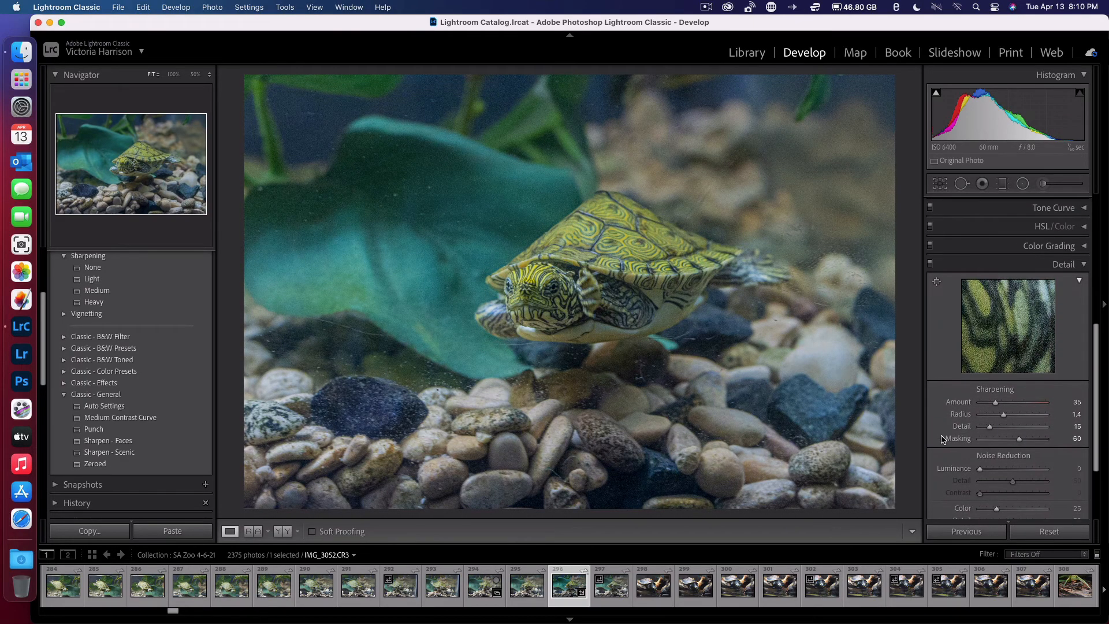
click(1078, 404)
text(5)
scroll(1015, 487, down, 5)
click(562, 261)
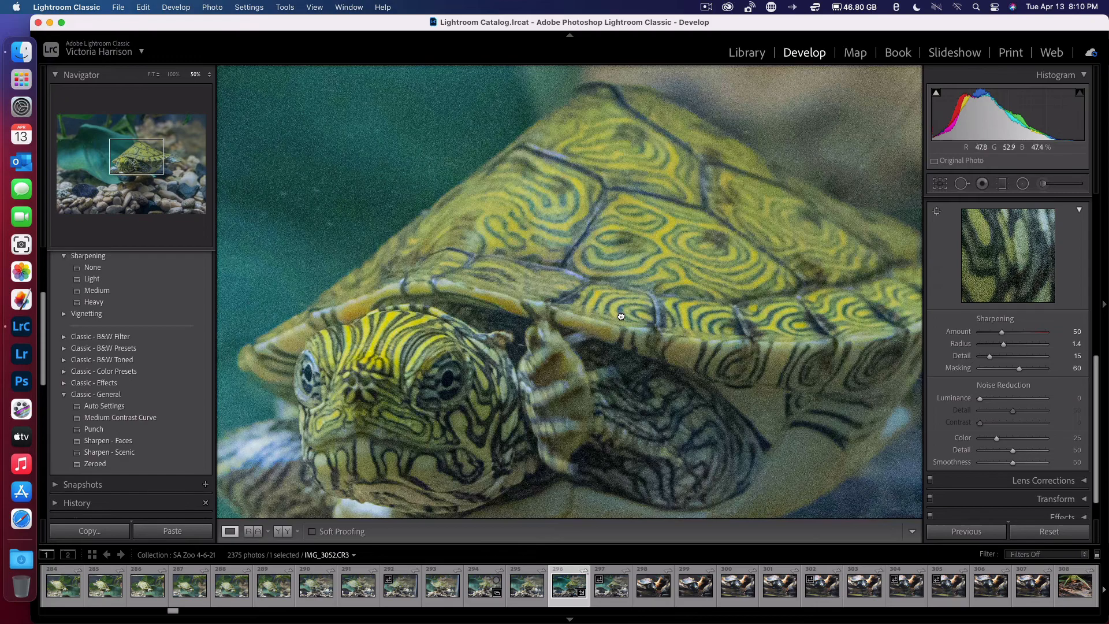
click(621, 316)
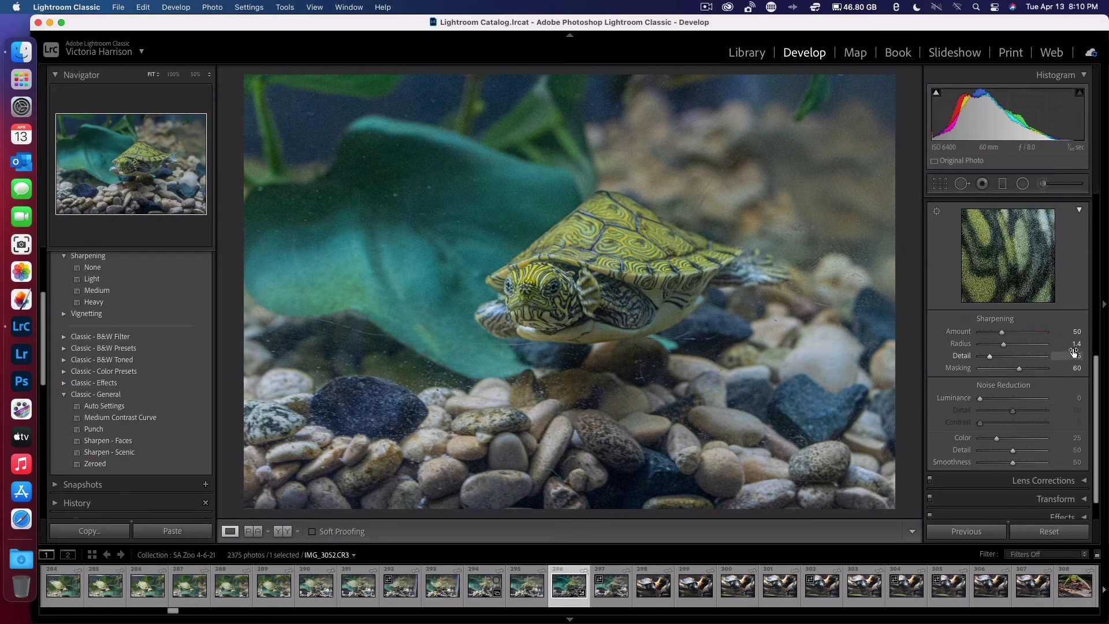
Set the Luminance noise reduction to 40 and inspect the smoothing on the turtle up close.
click(1079, 399)
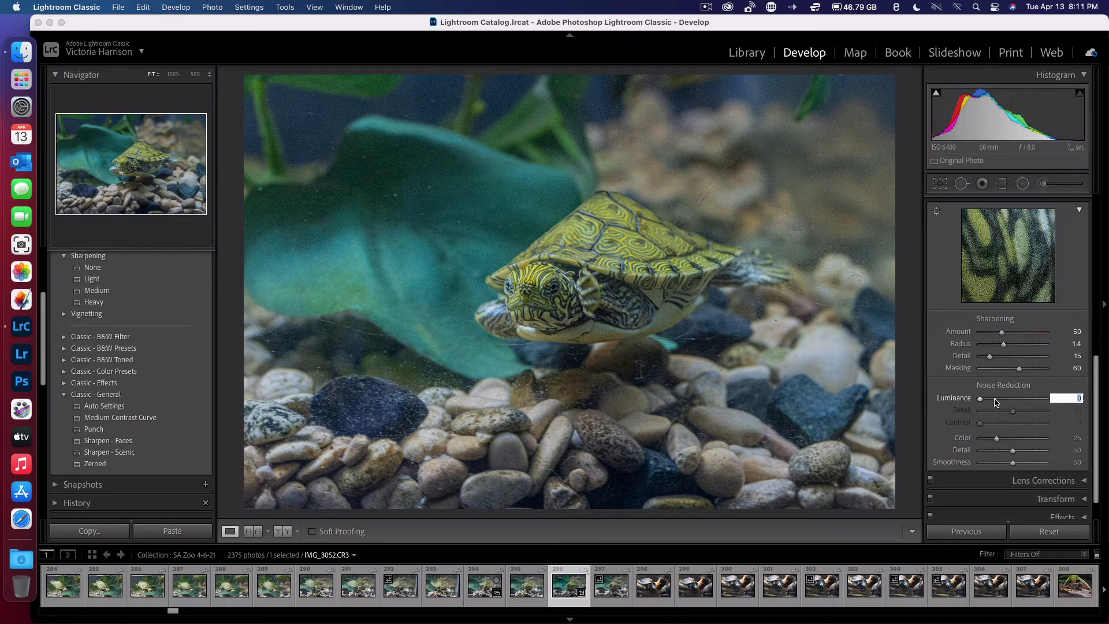
text(40)
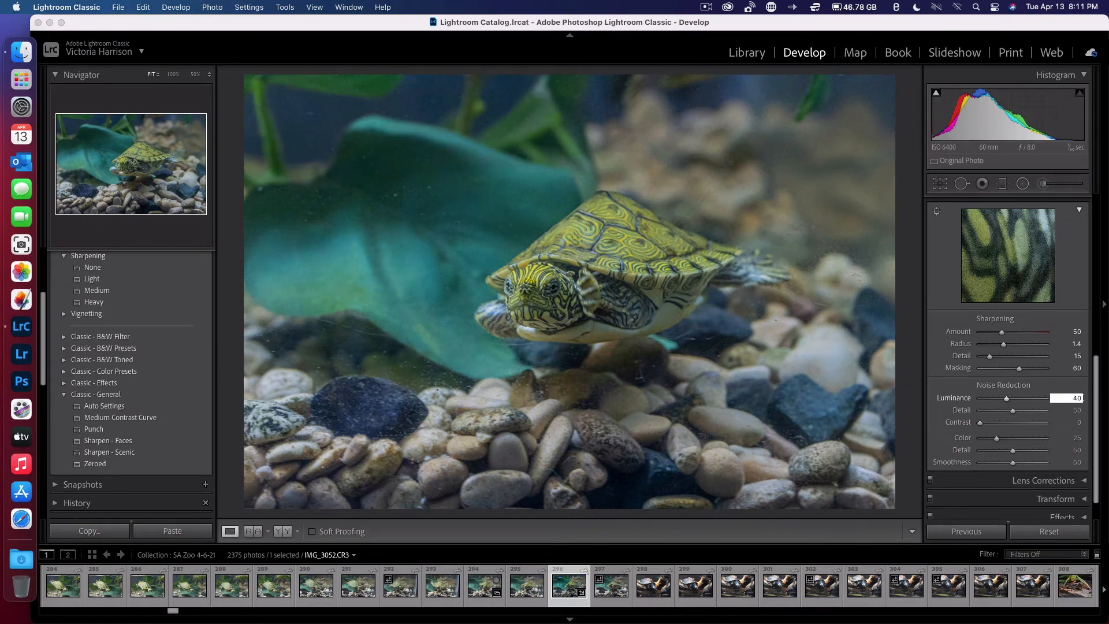
click(616, 270)
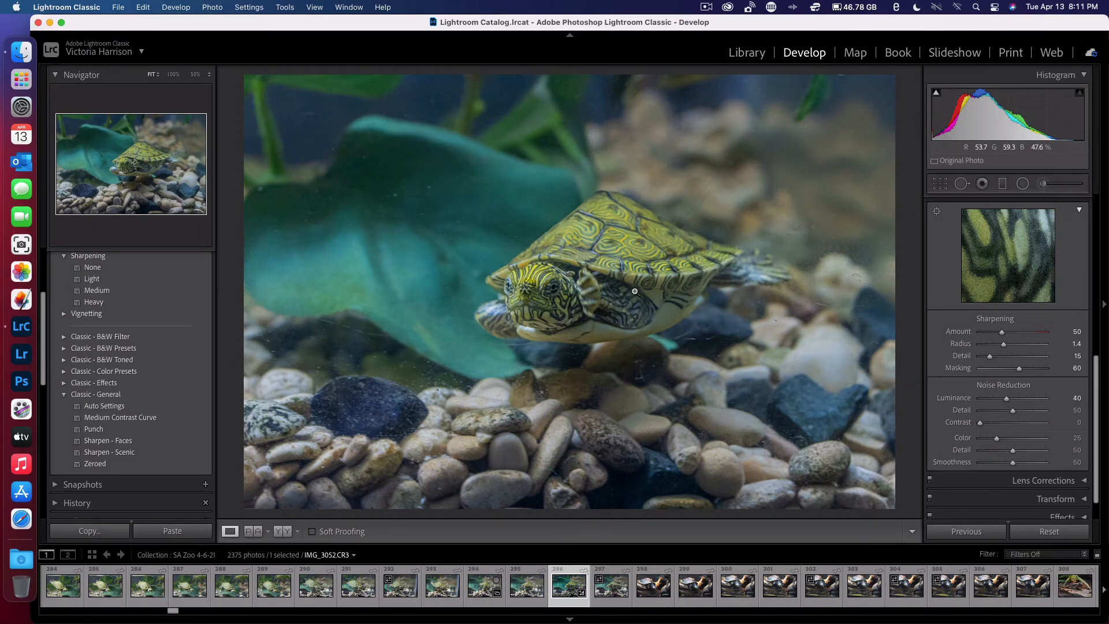
click(609, 257)
click(661, 182)
Set the luminance noise reduction Detail to 60, the Color noise reduction to 40 and its Detail to 60.
click(1078, 410)
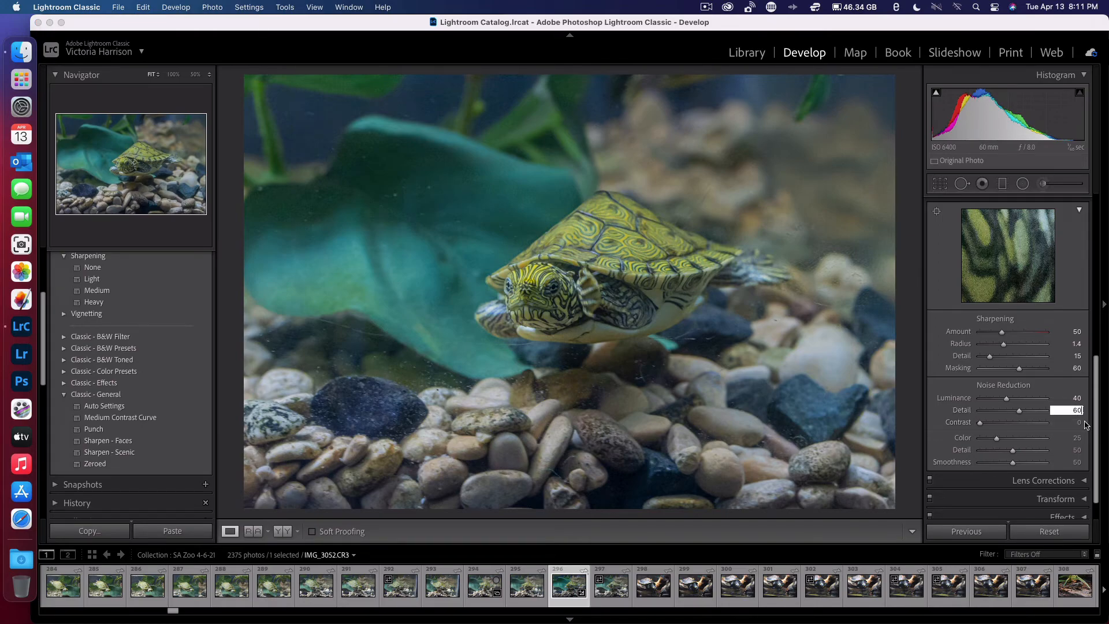
click(1078, 438)
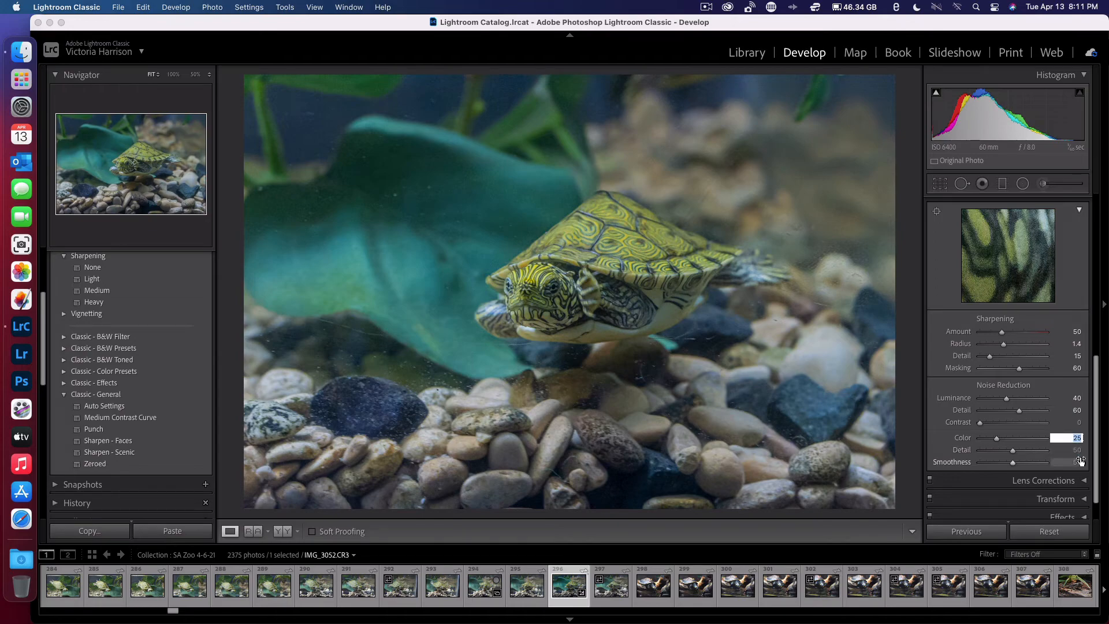
text(40)
click(1077, 450)
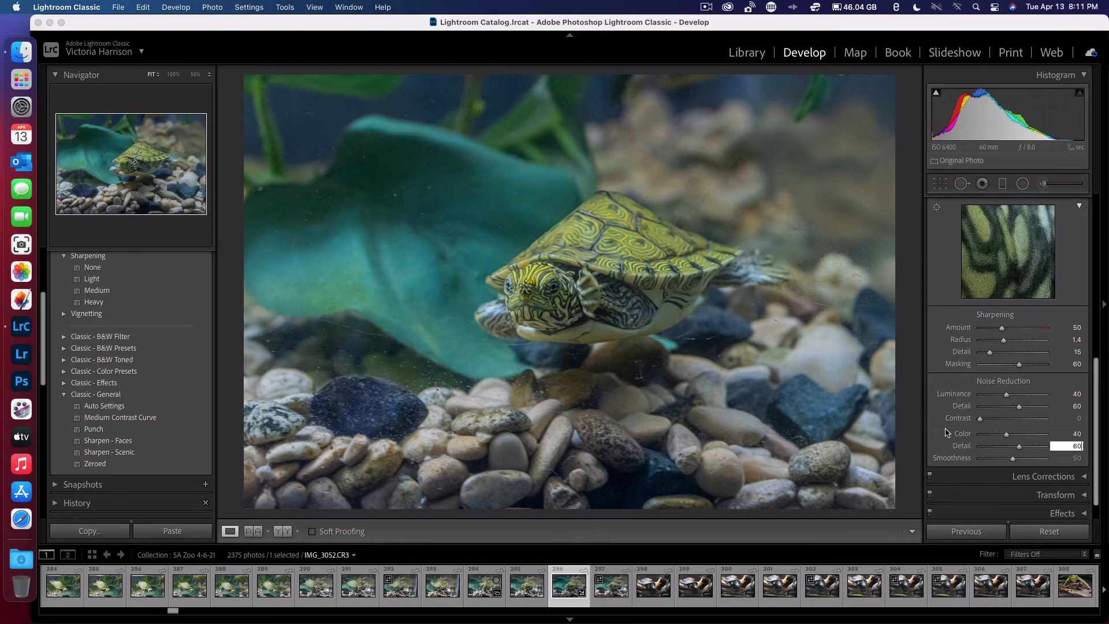
Turn on Remove Chromatic Aberration and Enable Profile Corrections in the photo's Lens Corrections.
scroll(948, 433, down, 2)
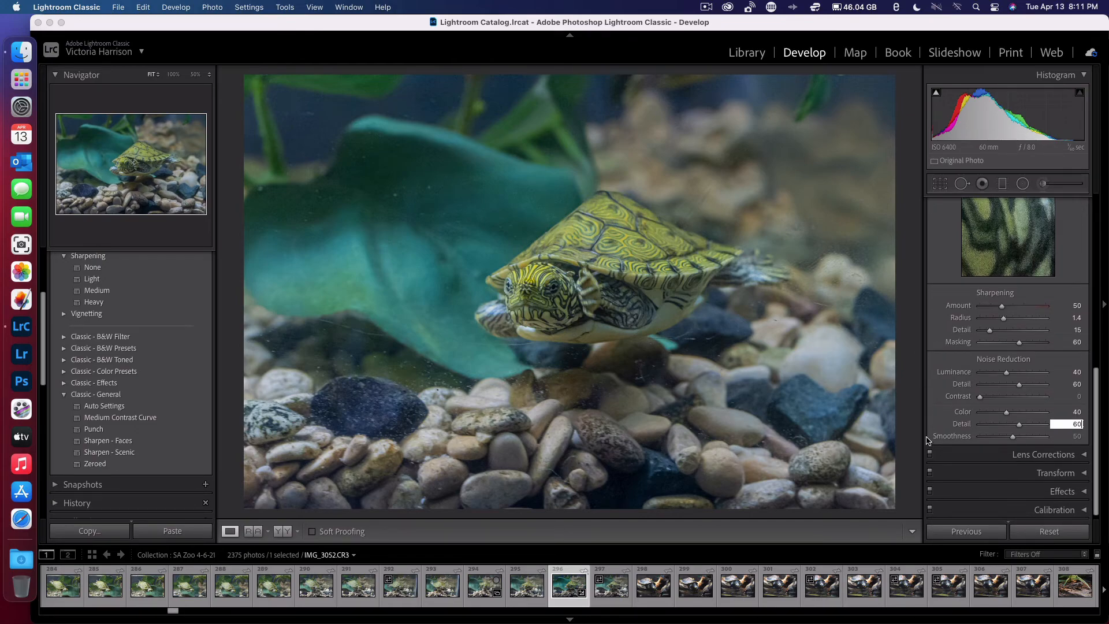
scroll(945, 430, down, 1)
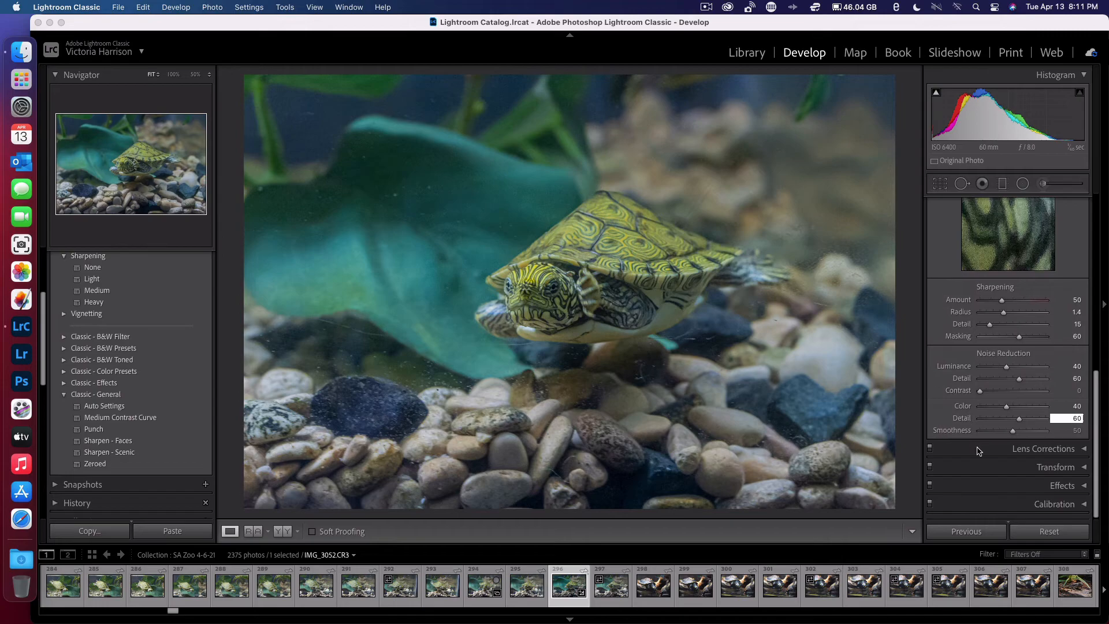
click(1084, 452)
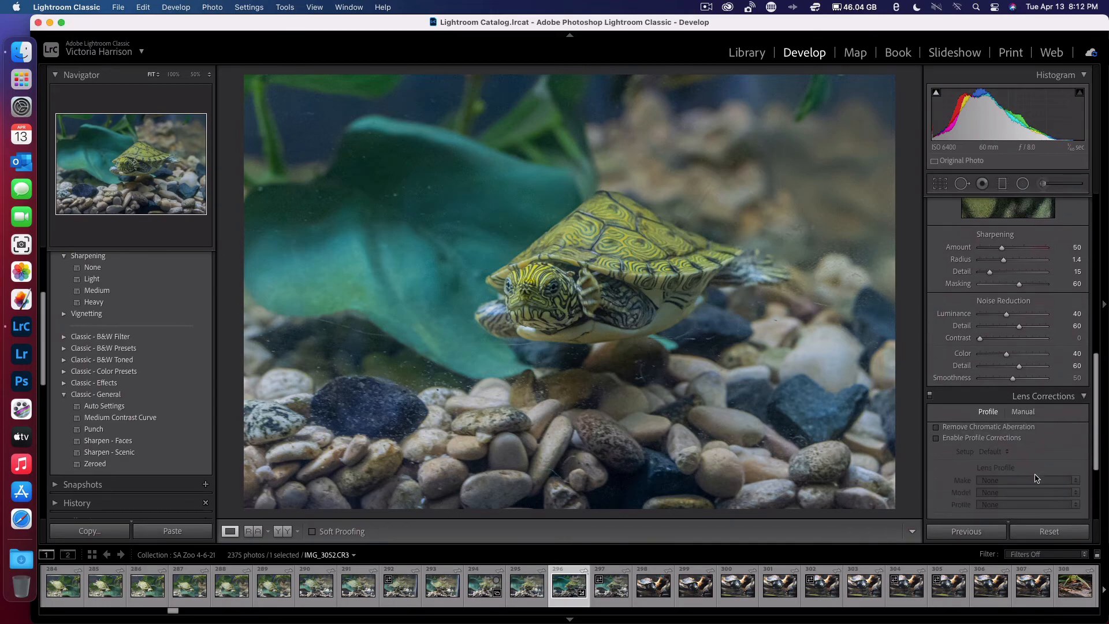
click(937, 392)
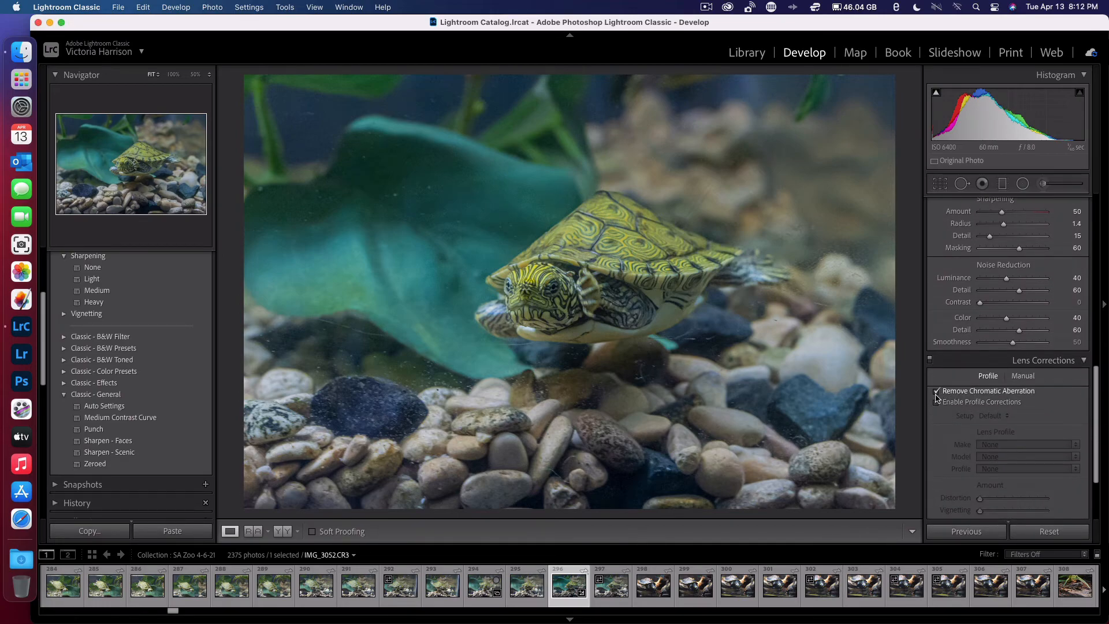
click(936, 402)
scroll(948, 442, down, 1)
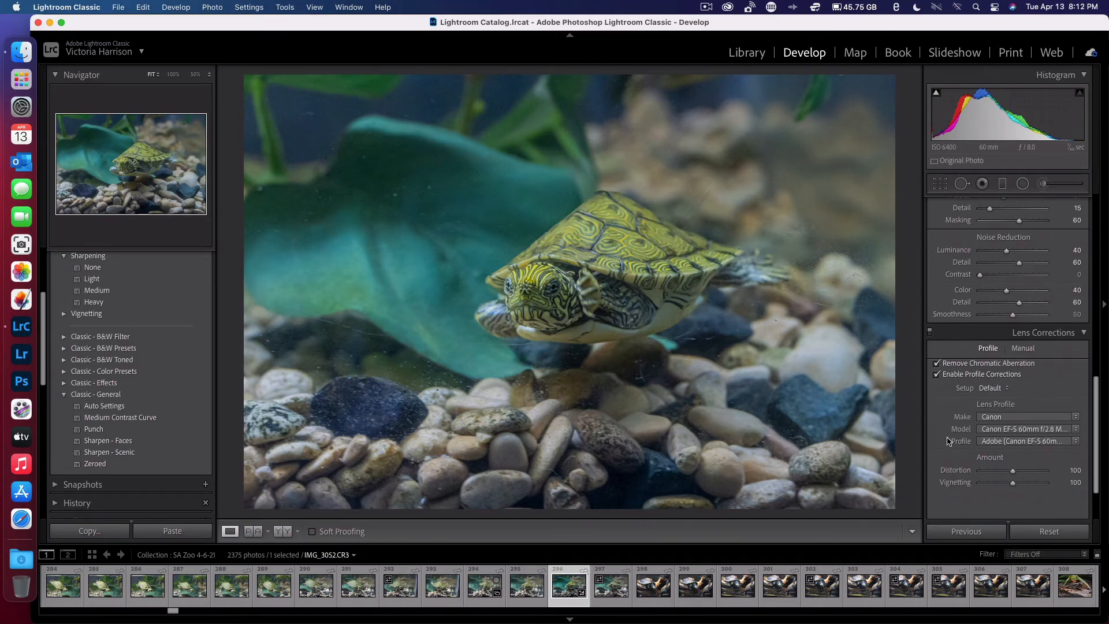
Review the available lens makes, models and profiles for the correction, keeping the Canon EF-S 60mm f/2.8 lens profile.
click(1075, 430)
click(1038, 428)
scroll(958, 443, down, 2)
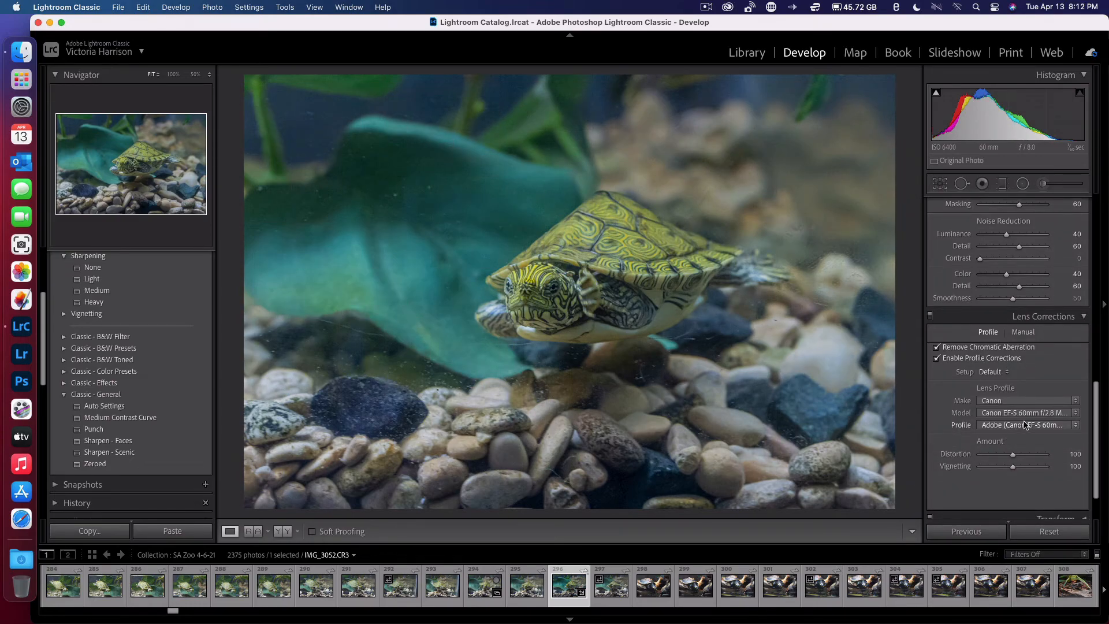
click(1026, 403)
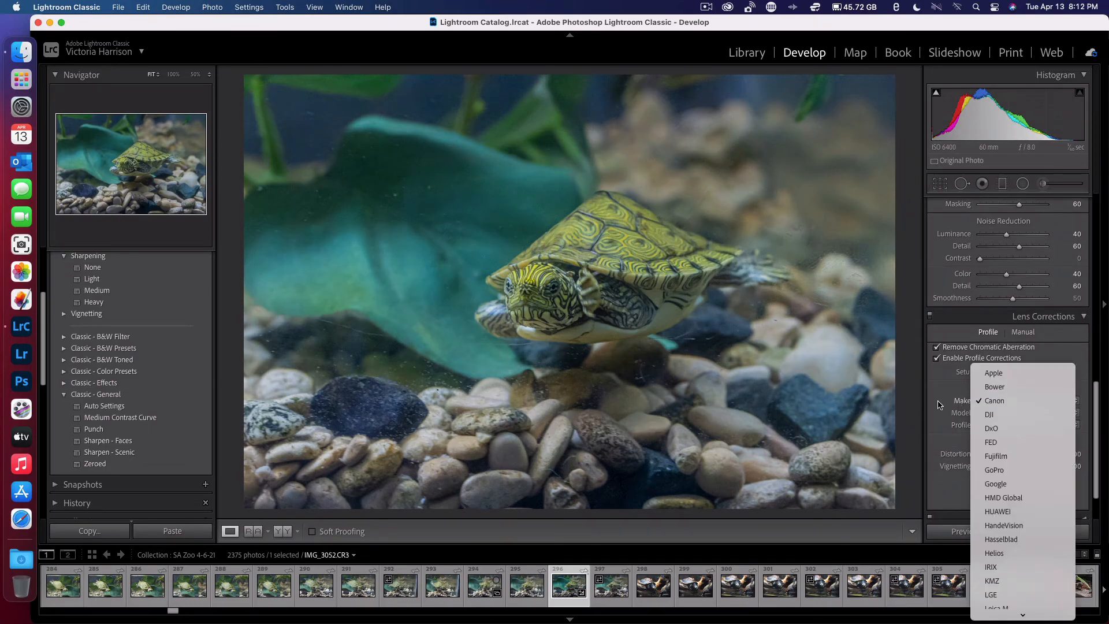
click(1026, 401)
click(1024, 425)
click(1024, 426)
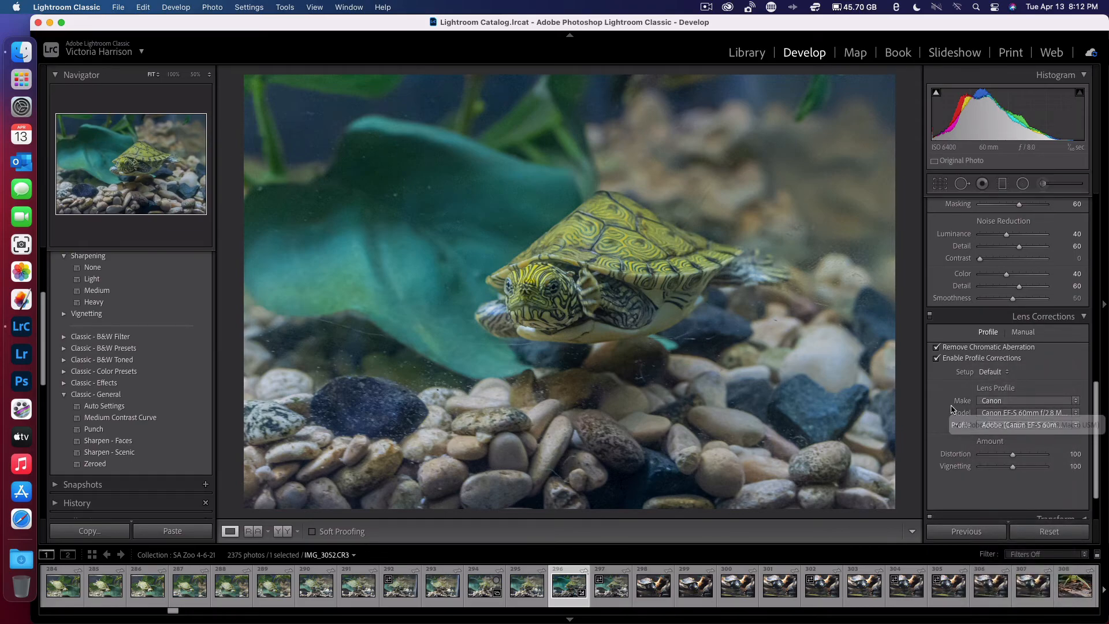
Review the turtle photo's Develop adjustments, from the Basic tone and presence settings through Detail, Lens Corrections and Calibration.
scroll(943, 426, down, 3)
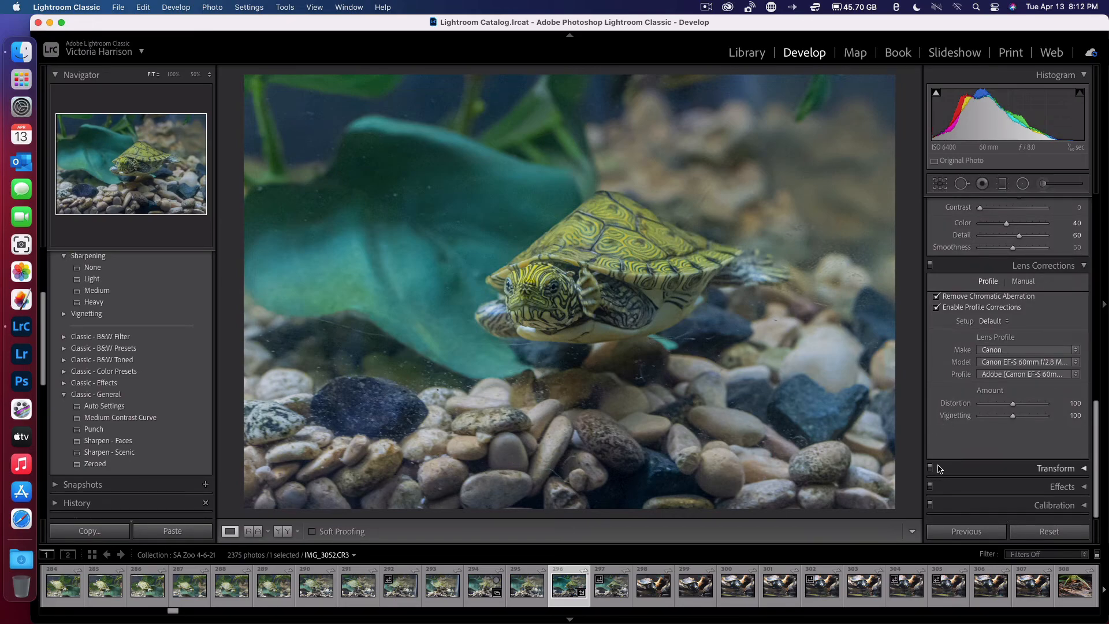
scroll(1052, 488, down, 1)
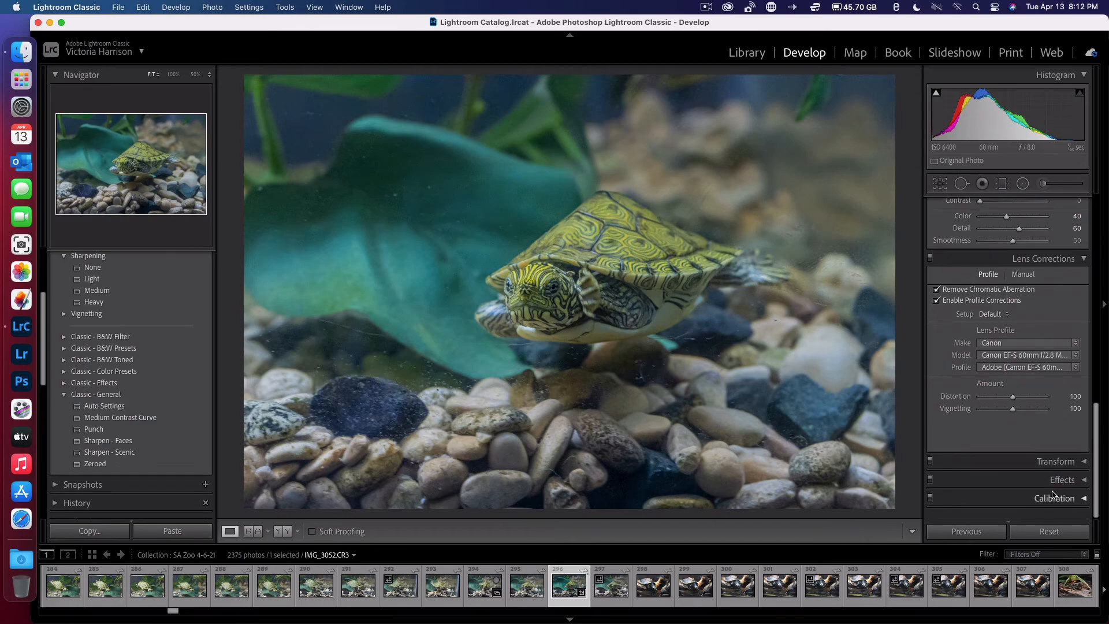
scroll(1053, 495, up, 10)
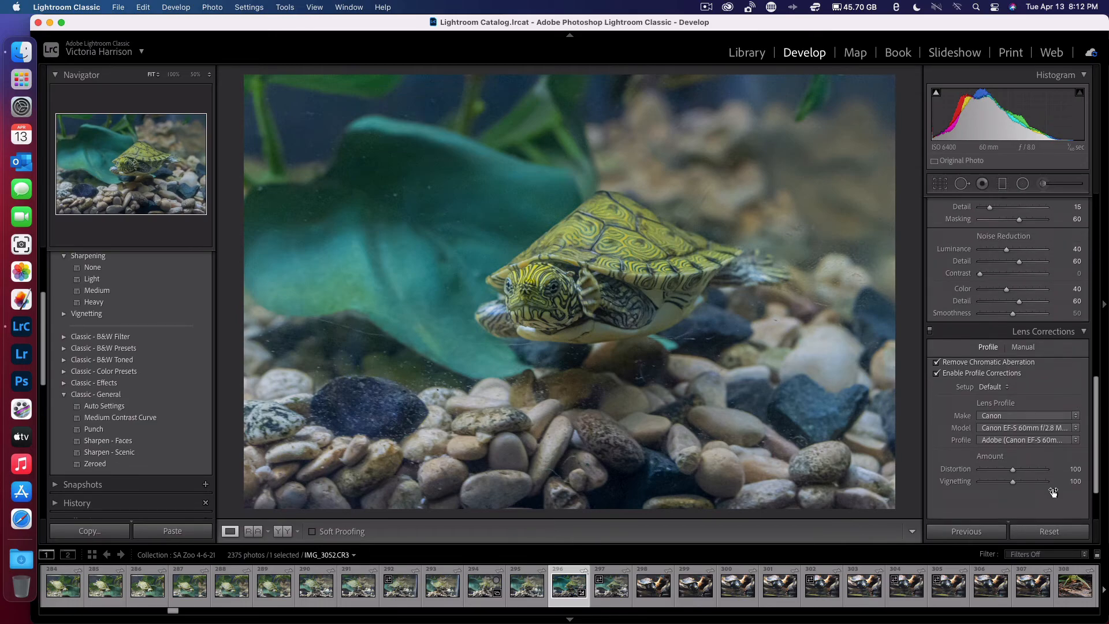
scroll(1053, 495, up, 8)
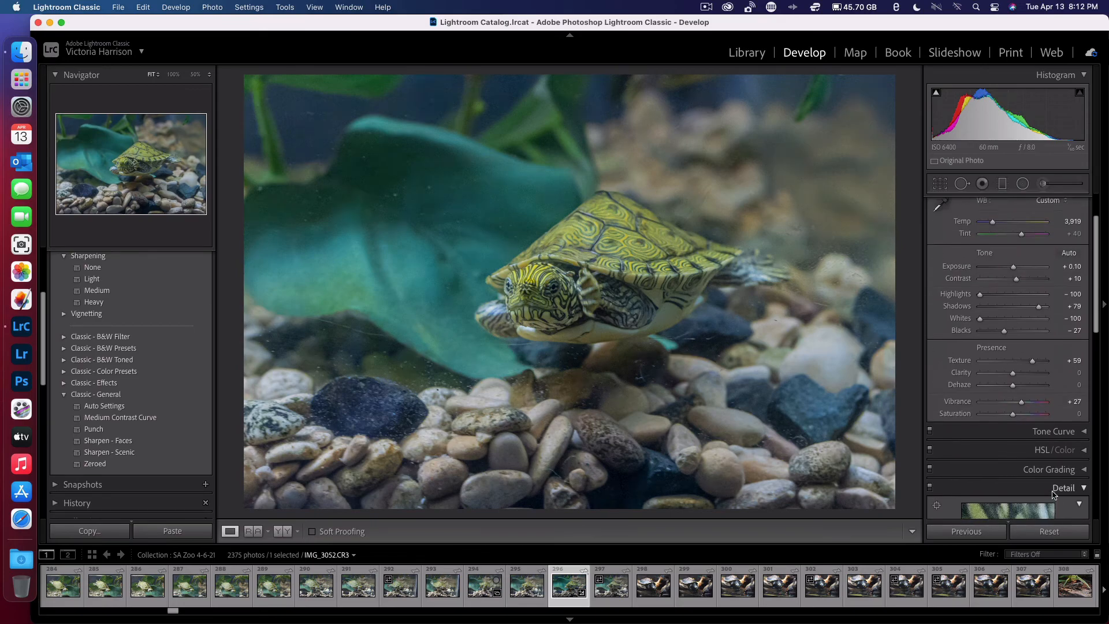
scroll(1053, 495, down, 15)
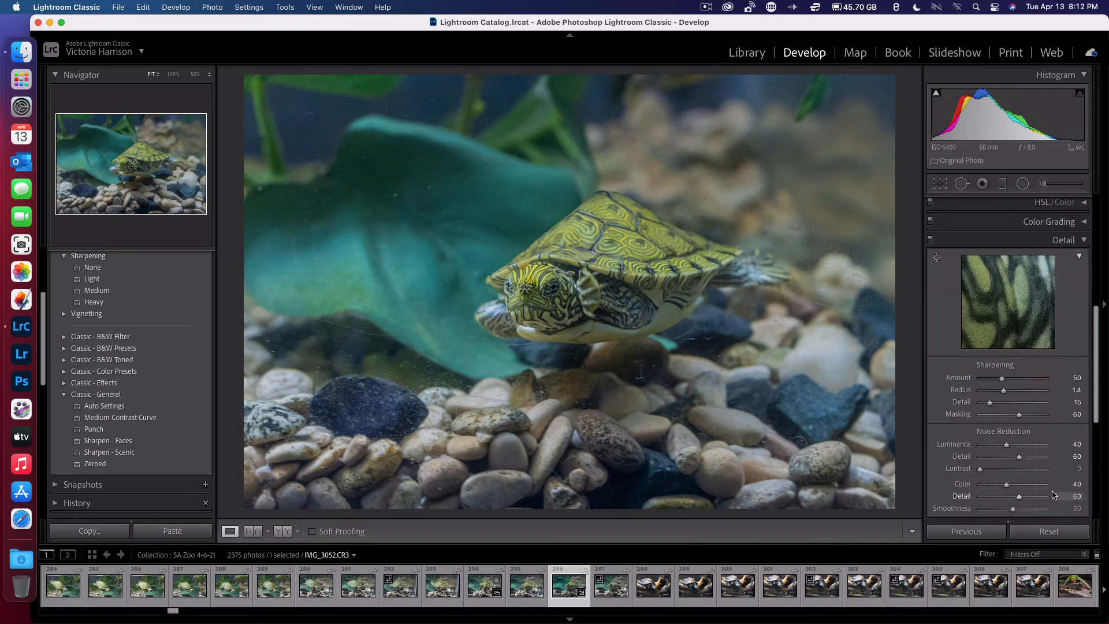
click(1104, 305)
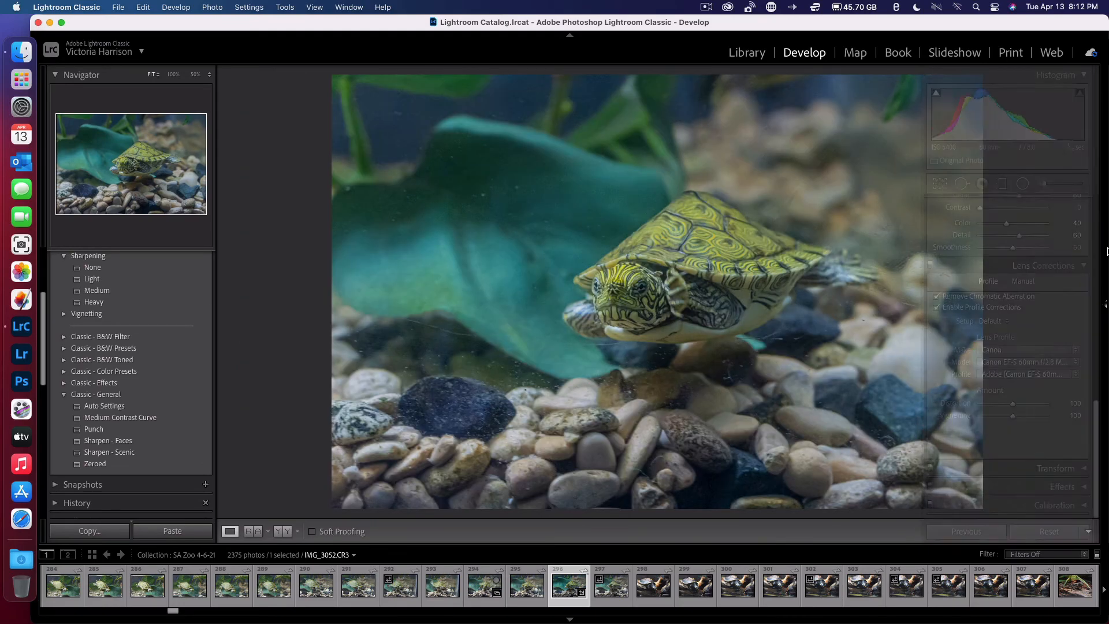
click(1104, 305)
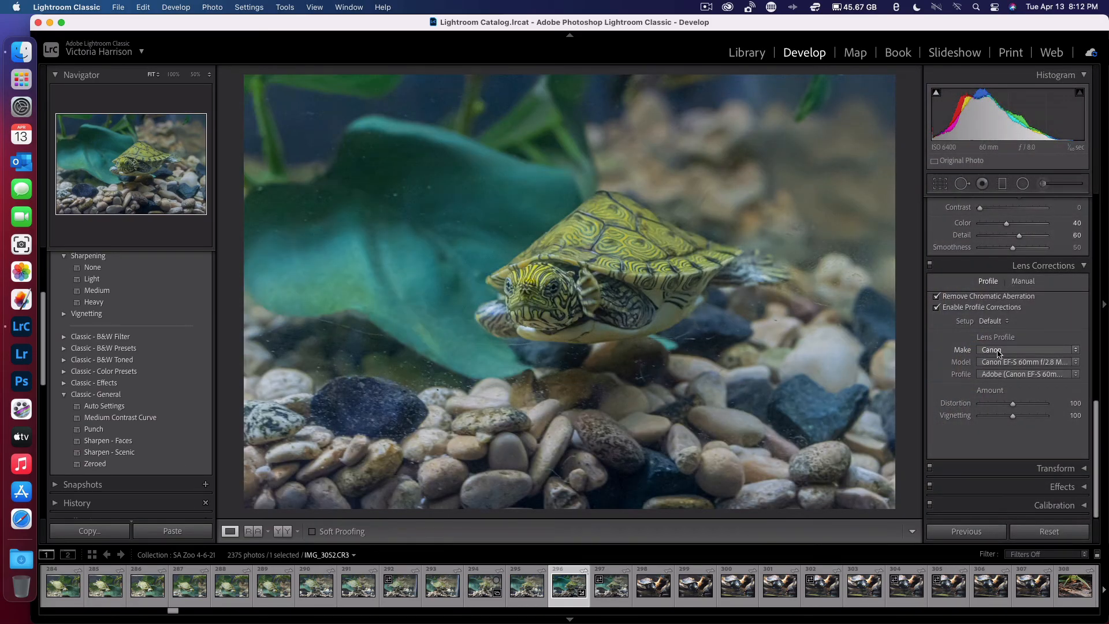
scroll(977, 289, up, 15)
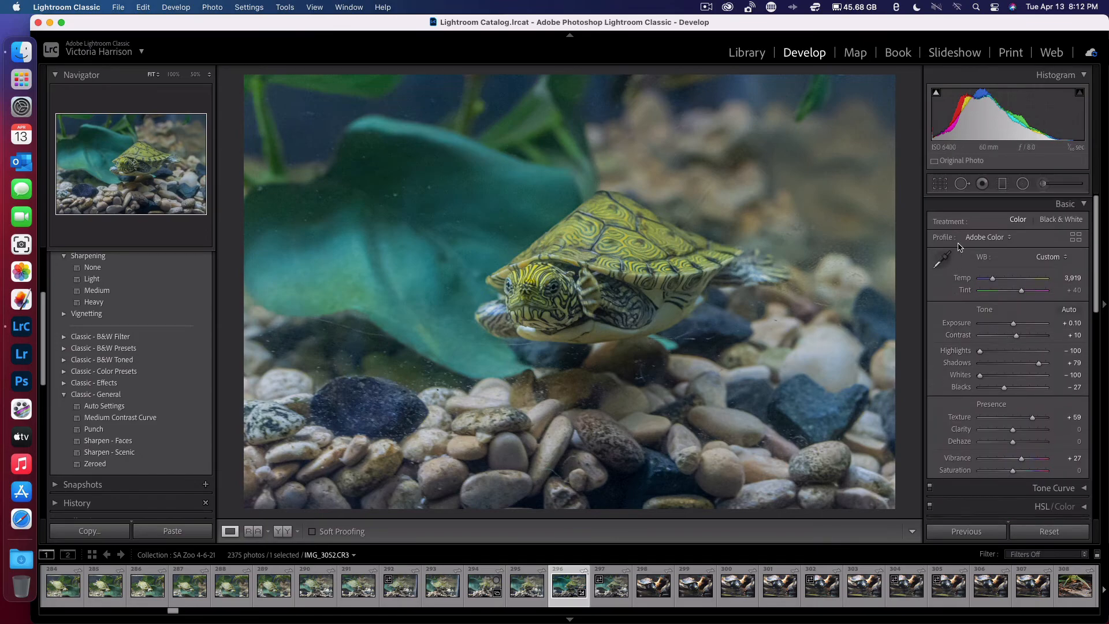
Collapse the Basic, Detail and Lens Corrections sections and check the vignetting and grain options in Effects.
click(1084, 205)
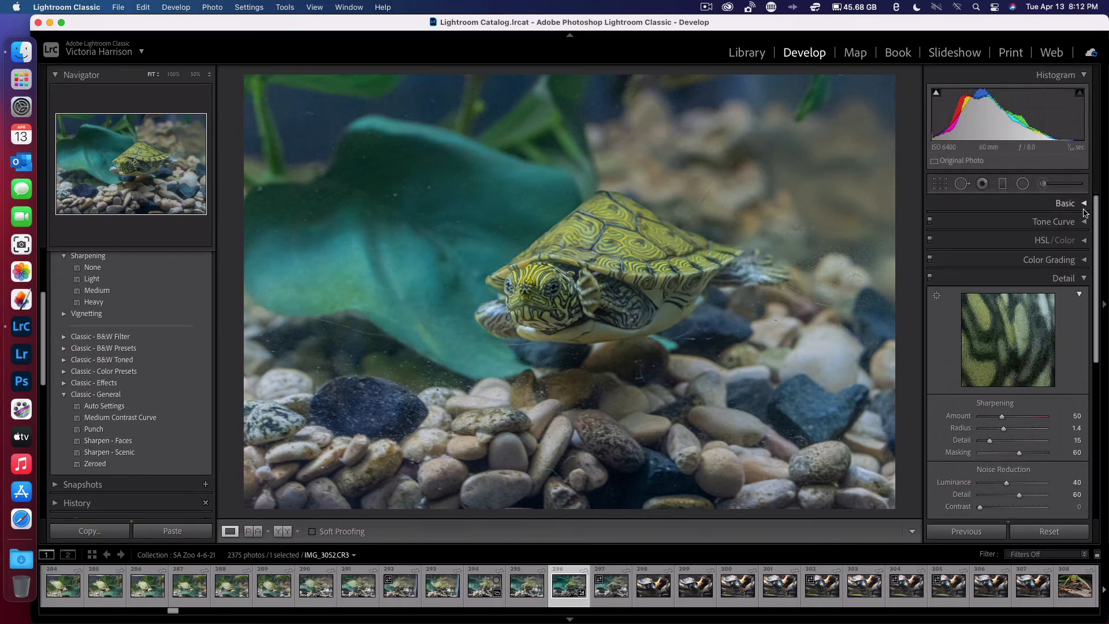
click(1083, 278)
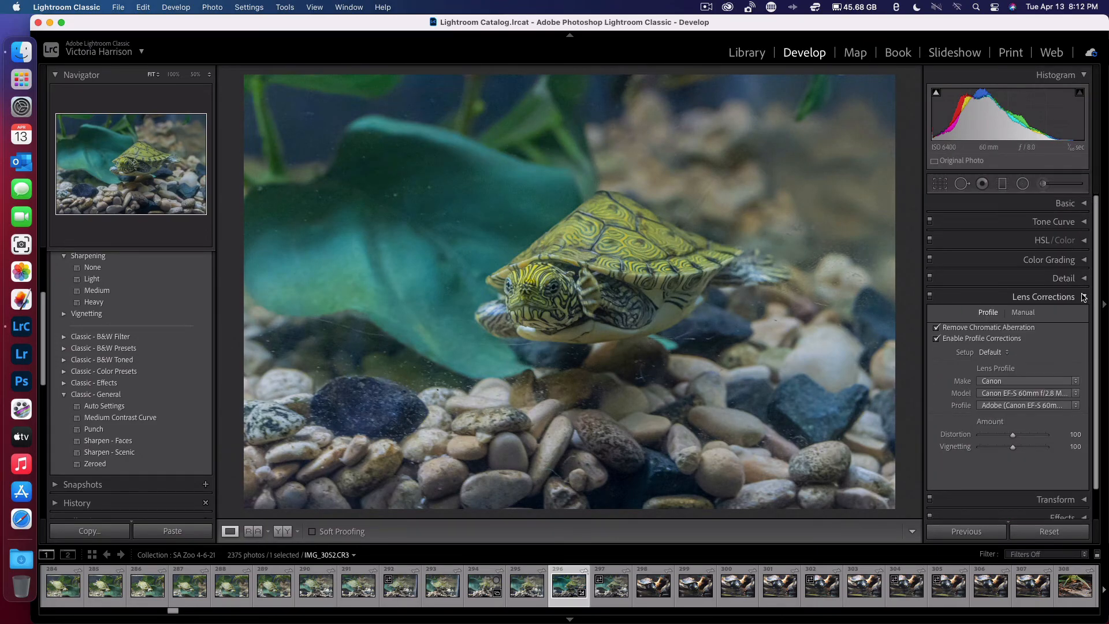
click(1084, 297)
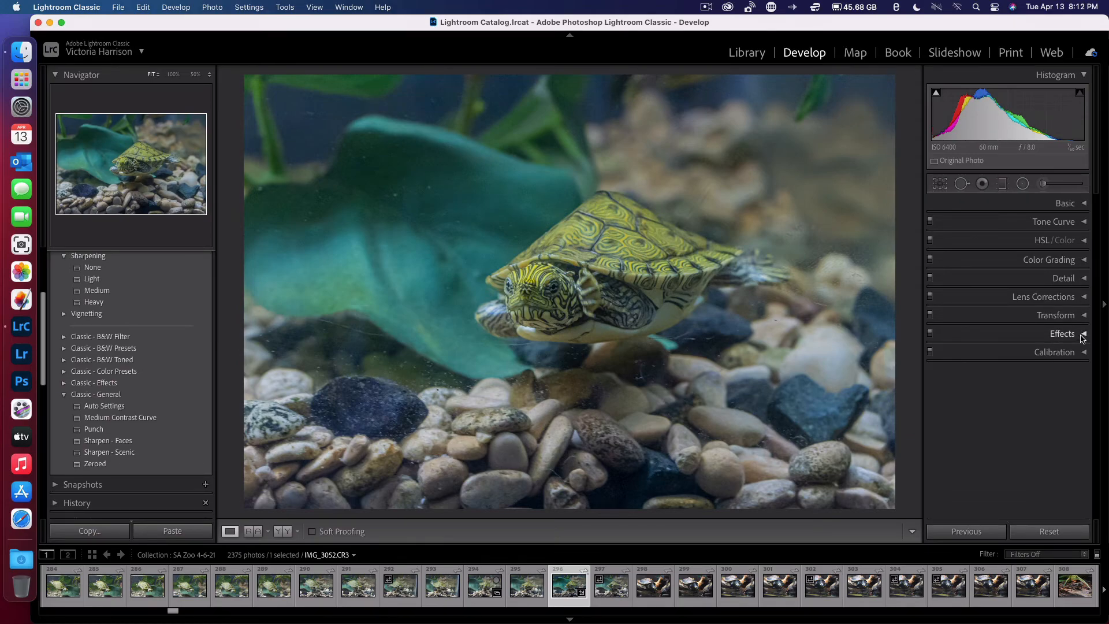
click(1083, 335)
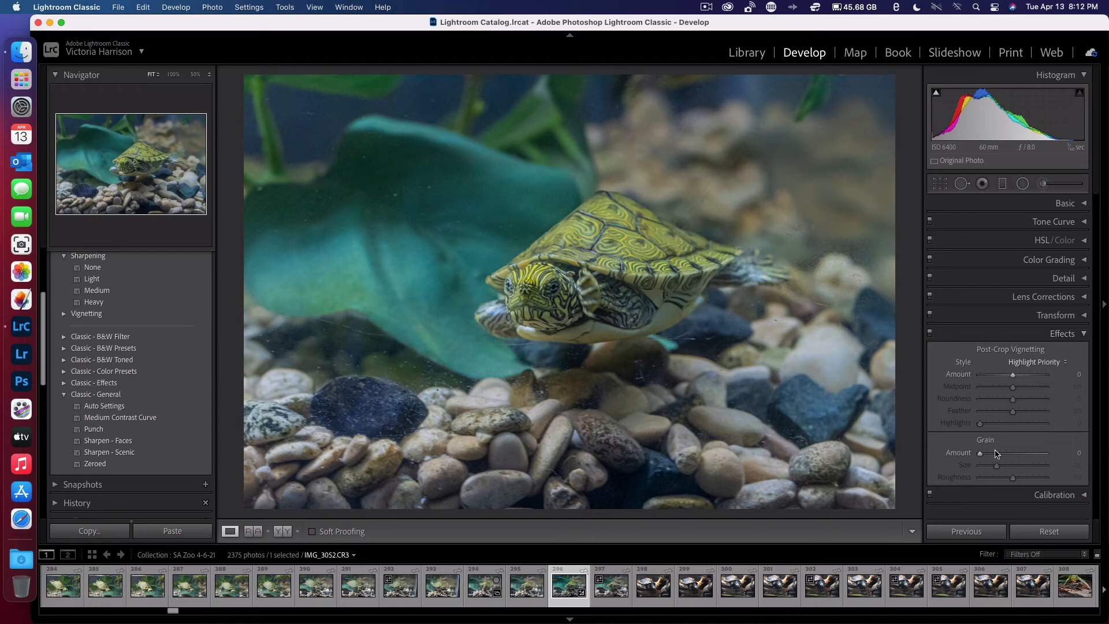
click(1084, 335)
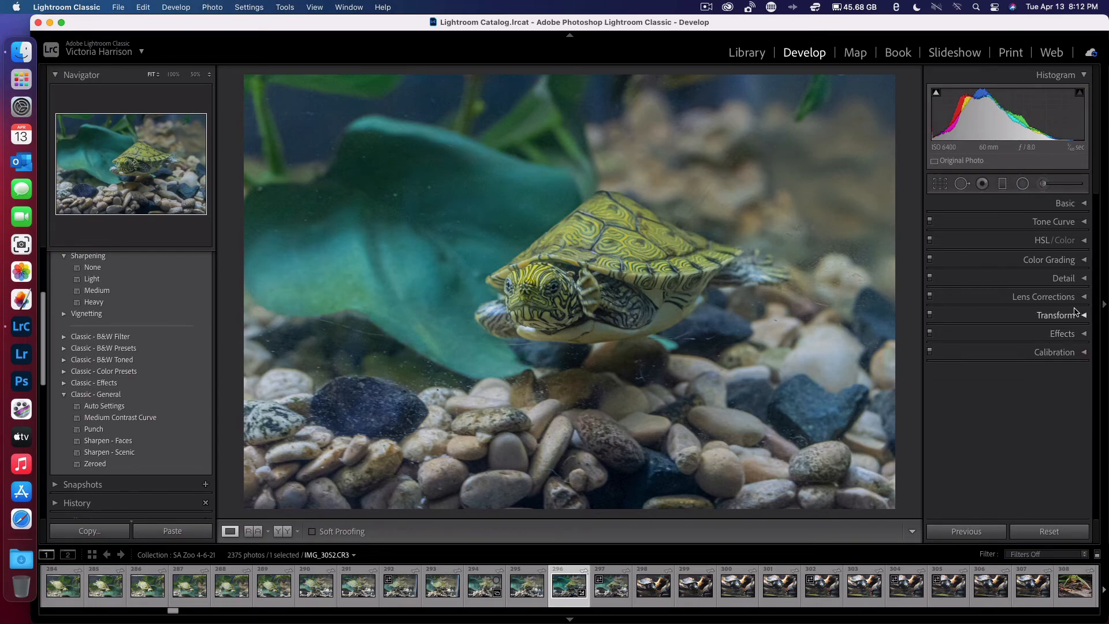
Check the sharpening and noise reduction settings in Detail, hide the section's zoomed preview and collapse Detail again.
click(1049, 279)
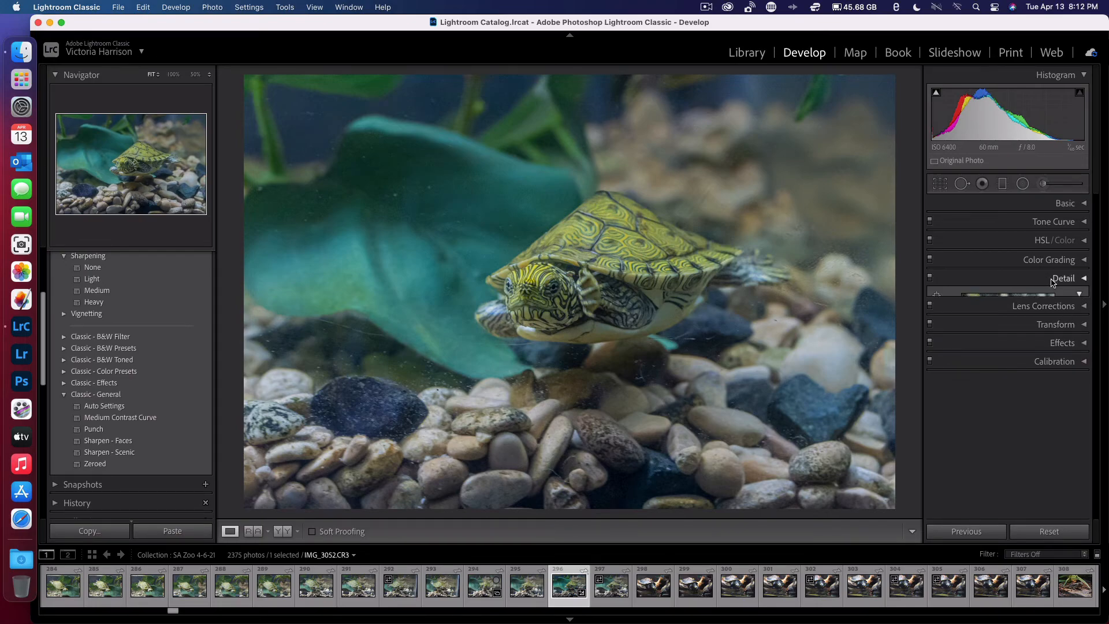
scroll(1033, 337, down, 3)
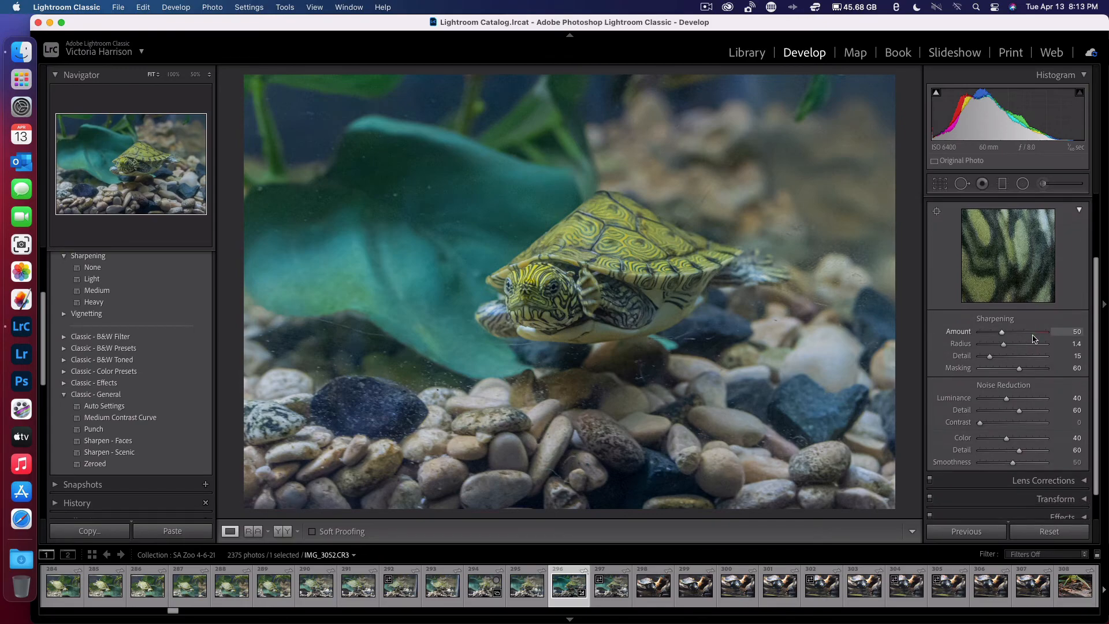
scroll(1034, 337, up, 3)
click(1079, 262)
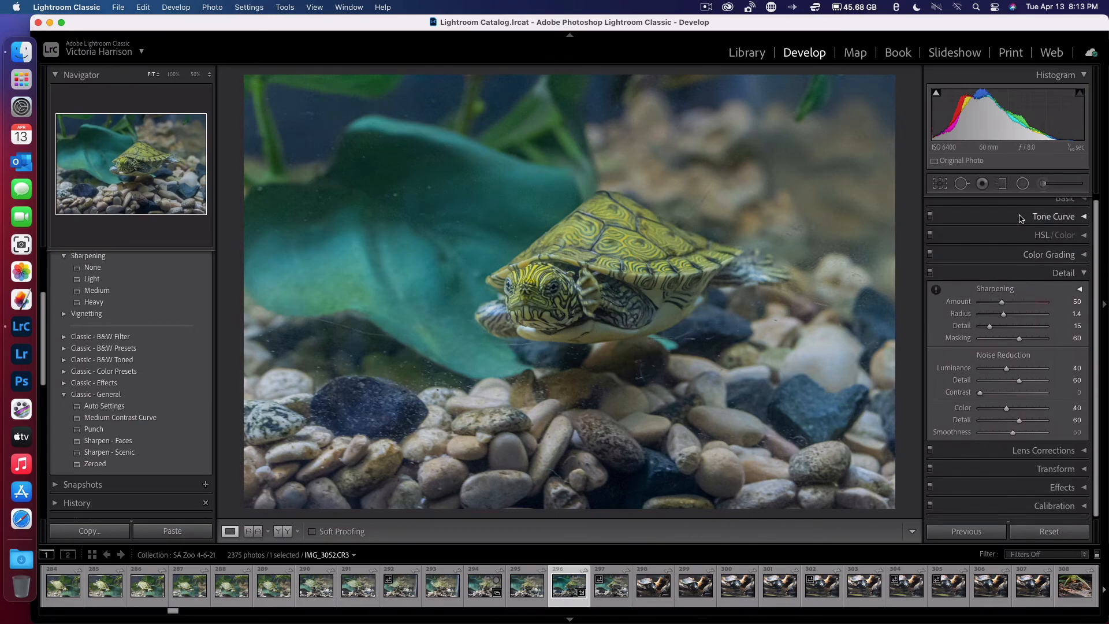
click(1065, 279)
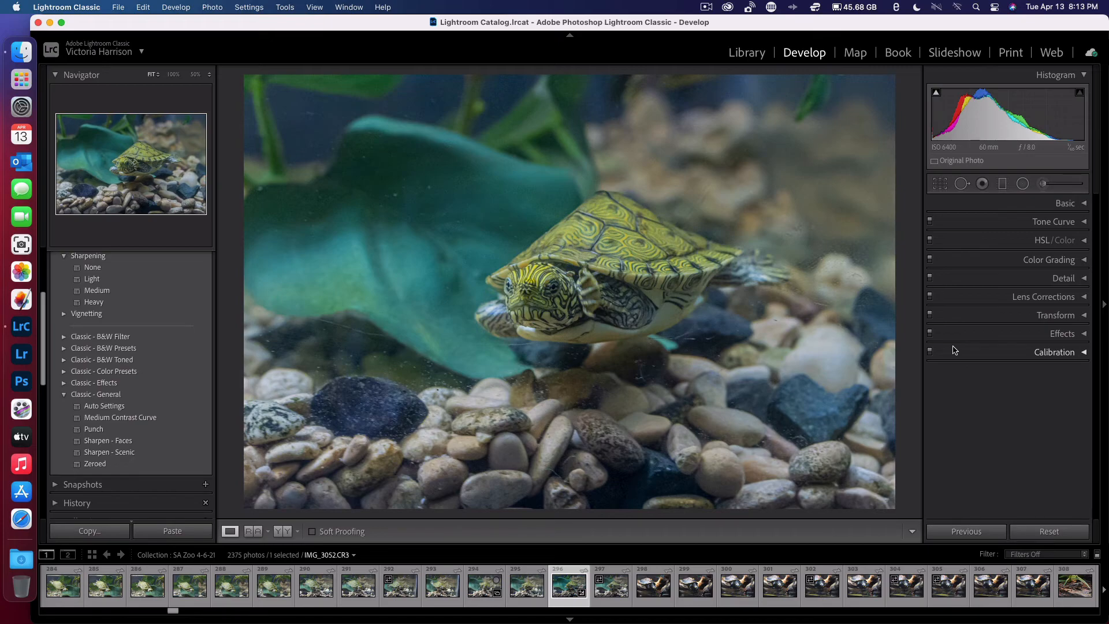
Preview the turtle photo with Soft Proofing and return to the normal Develop view.
click(312, 532)
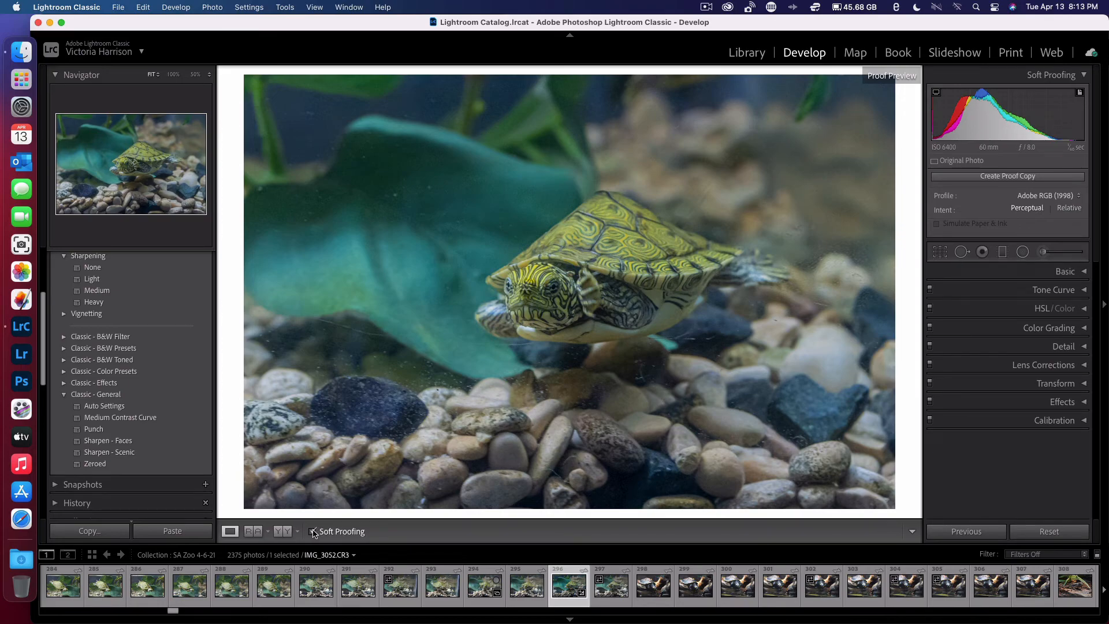
click(312, 532)
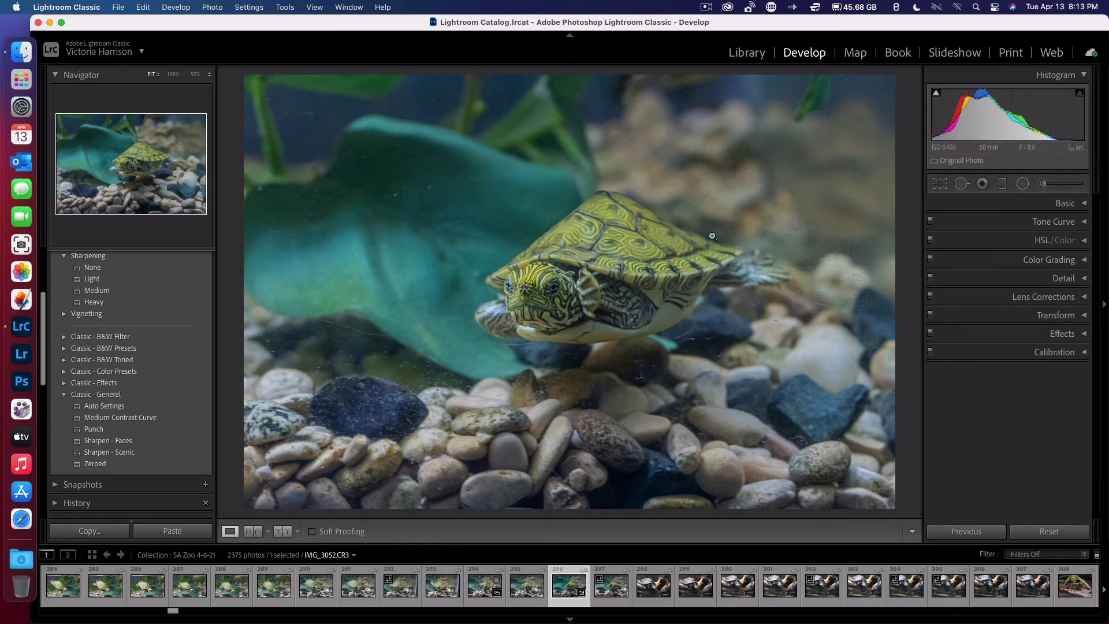
Review the turtle photo's capture and camera metadata in the Library and filter all photographs by its ISO speed rating.
key(e)
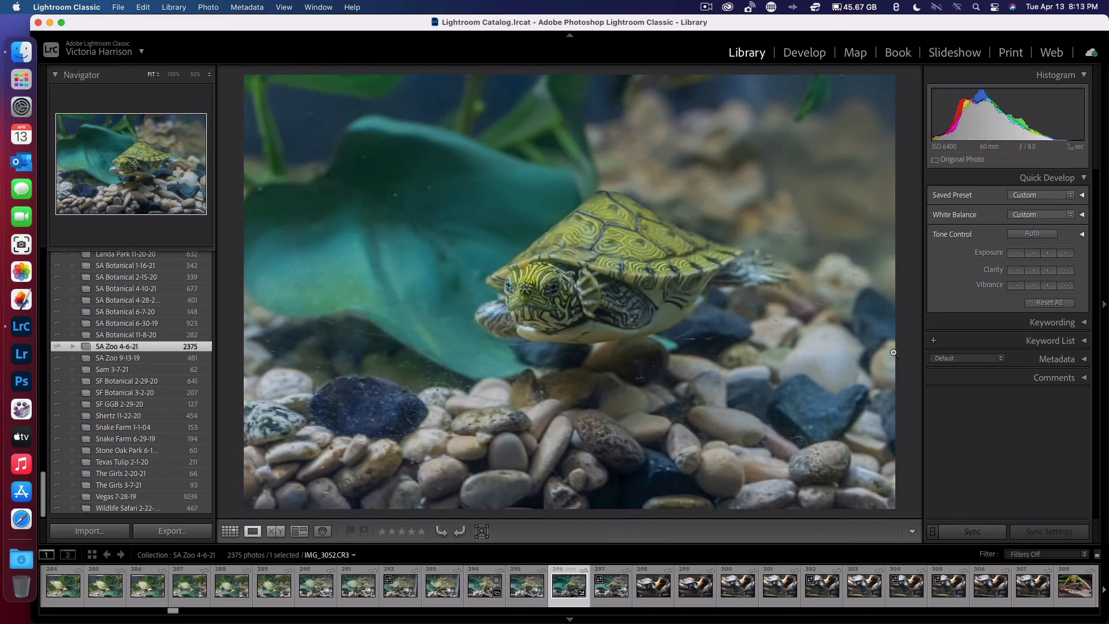
click(1083, 359)
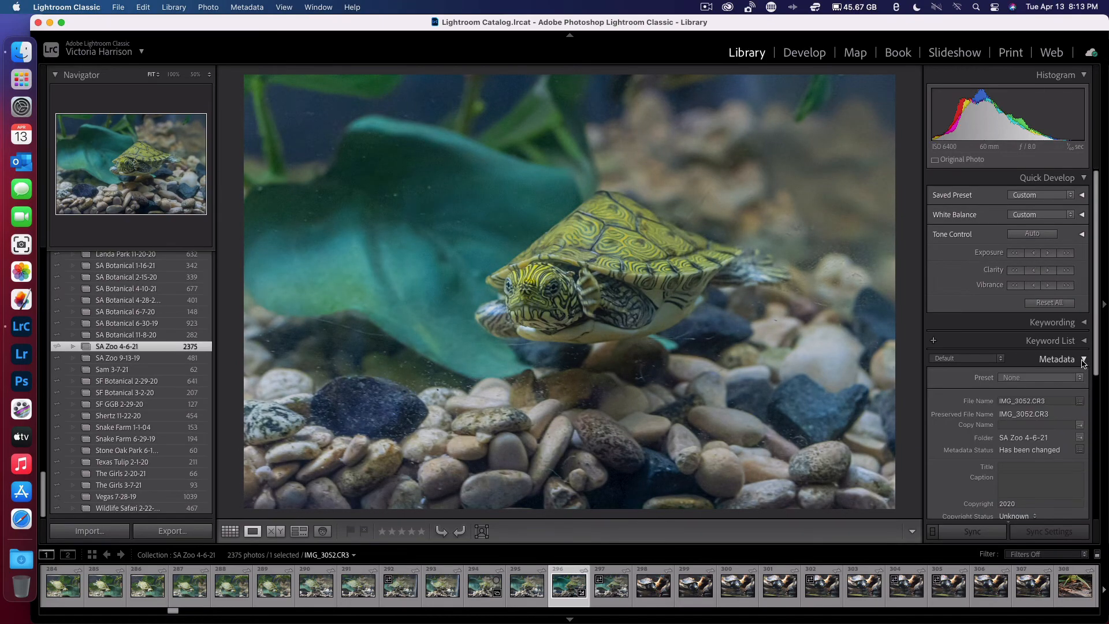
scroll(961, 465, down, 2)
scroll(961, 466, down, 10)
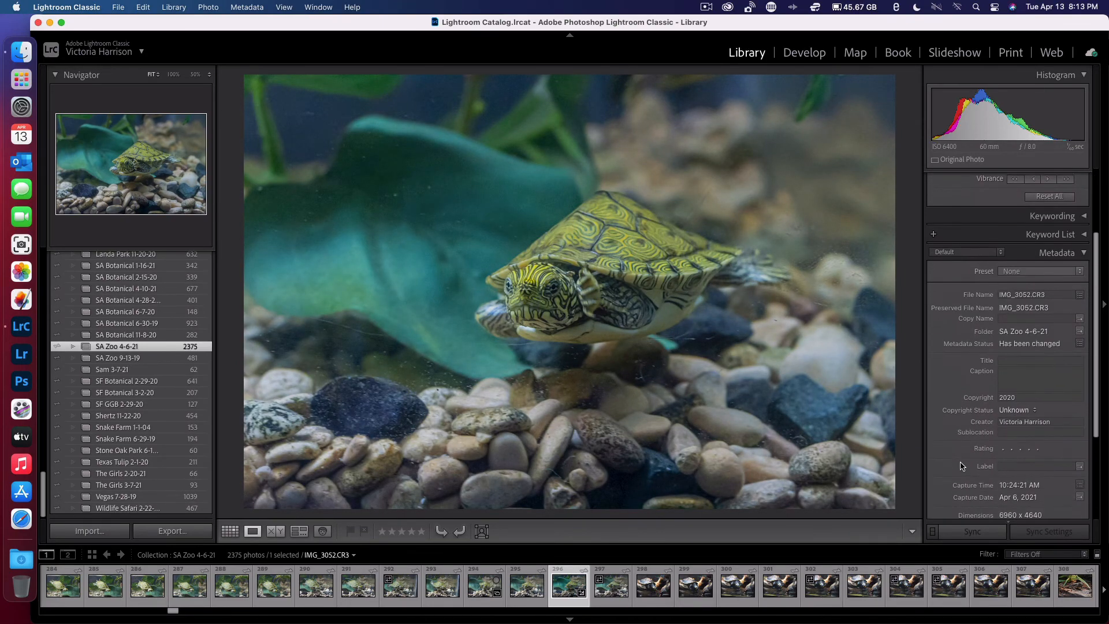
scroll(960, 466, down, 2)
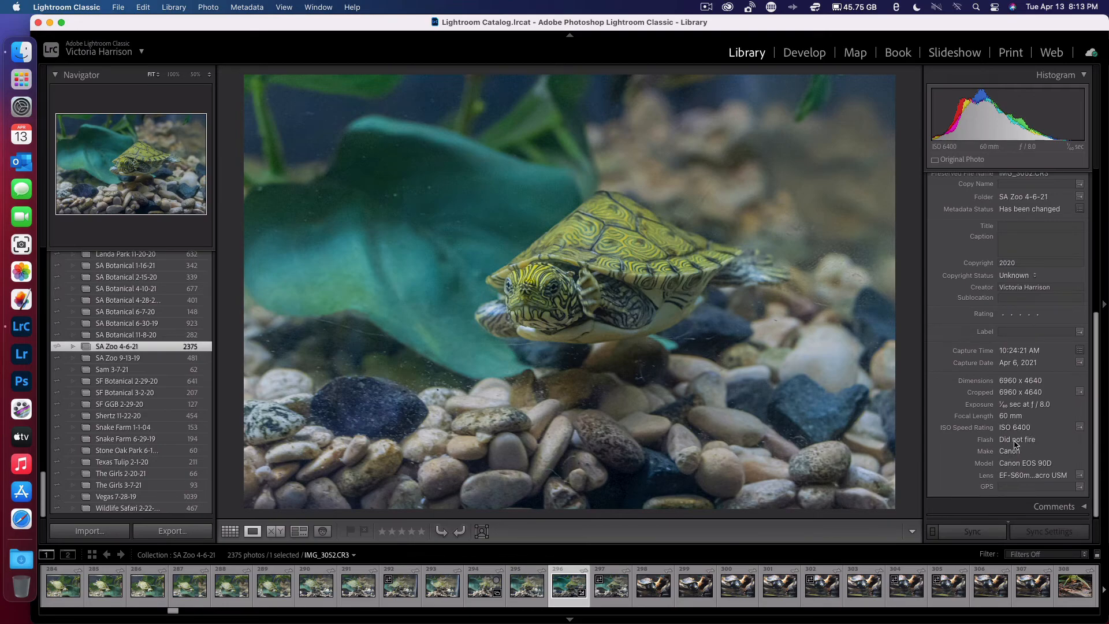
scroll(996, 434, down, 1)
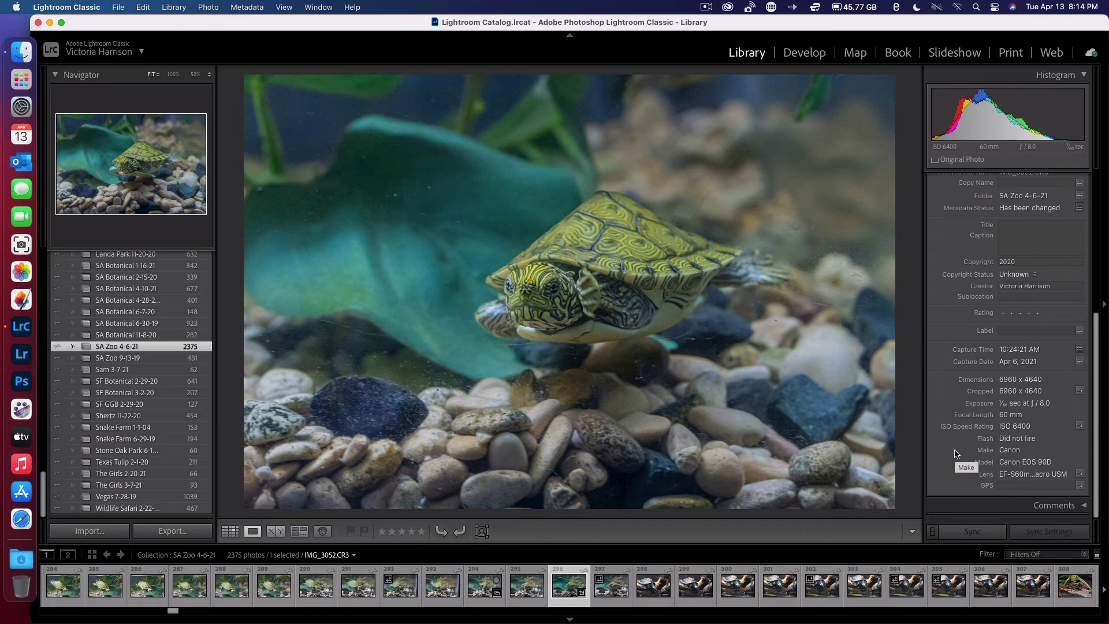
click(1021, 430)
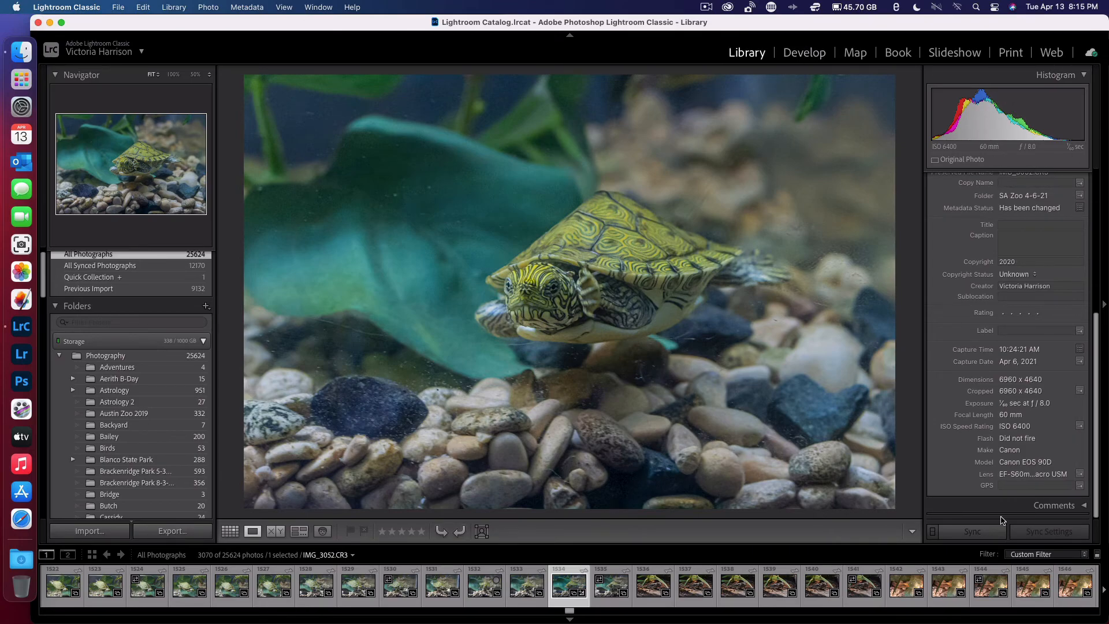
Return the turtle photo to Develop and send it to Adobe Photoshop 2021 for editing.
click(818, 55)
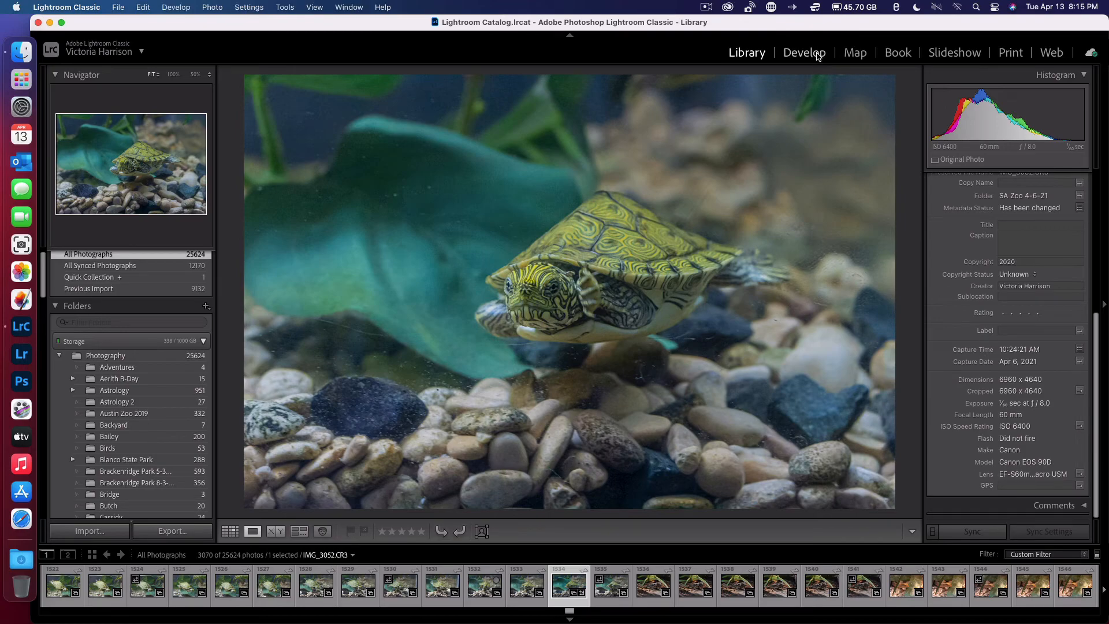
right_click(575, 265)
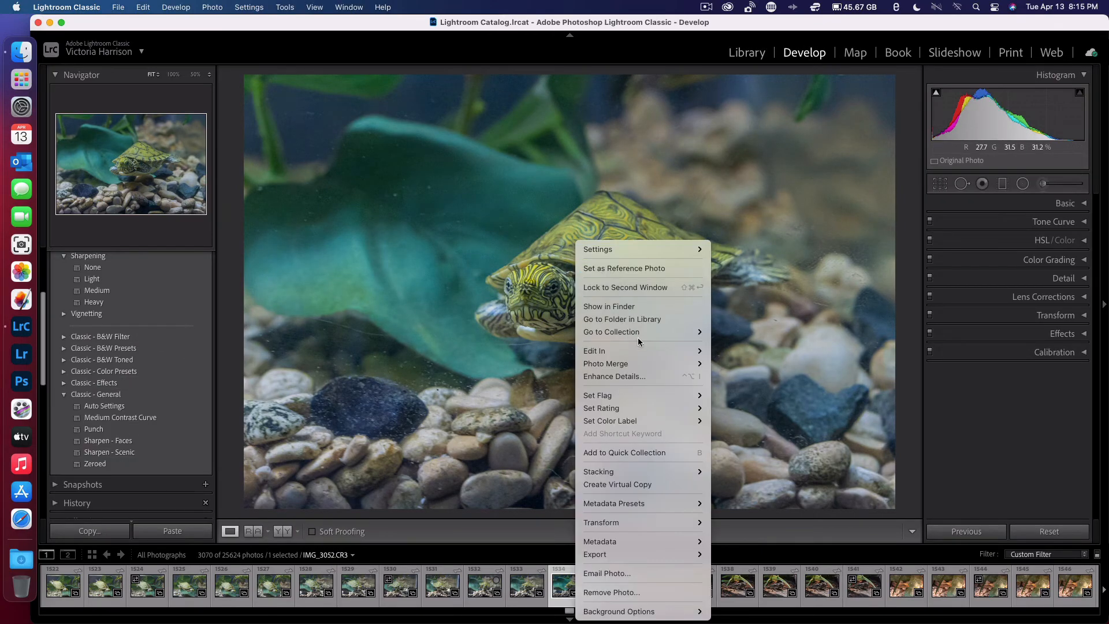
mouse_move(642, 333)
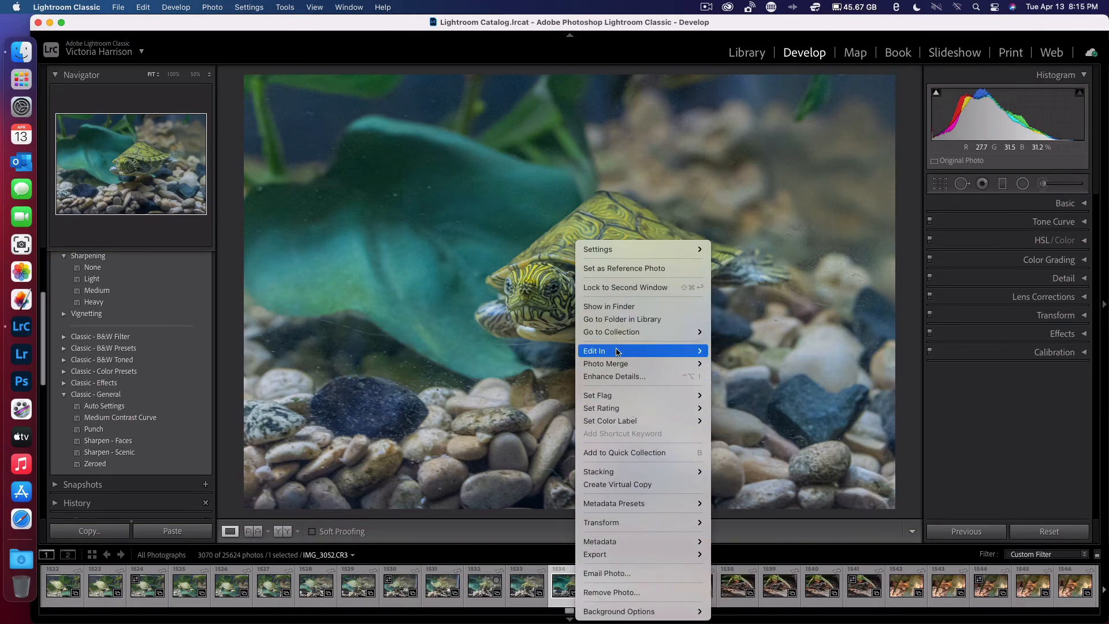
mouse_move(619, 353)
click(747, 352)
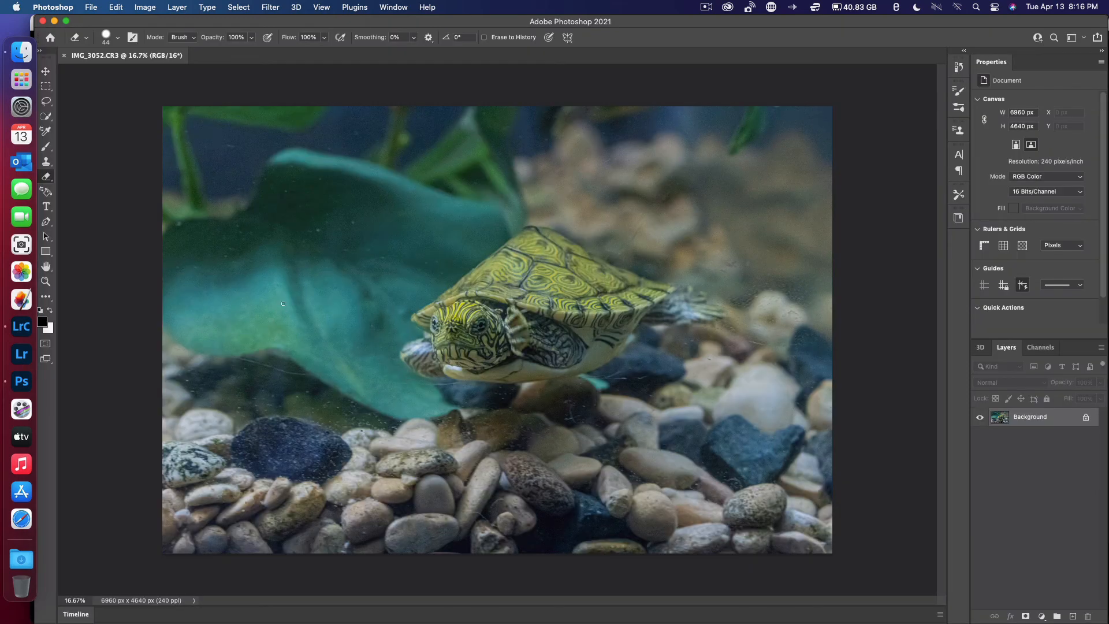
Select the Spot Healing Brush Tool from the additional retouching tools.
click(87, 38)
click(108, 209)
click(49, 301)
click(49, 302)
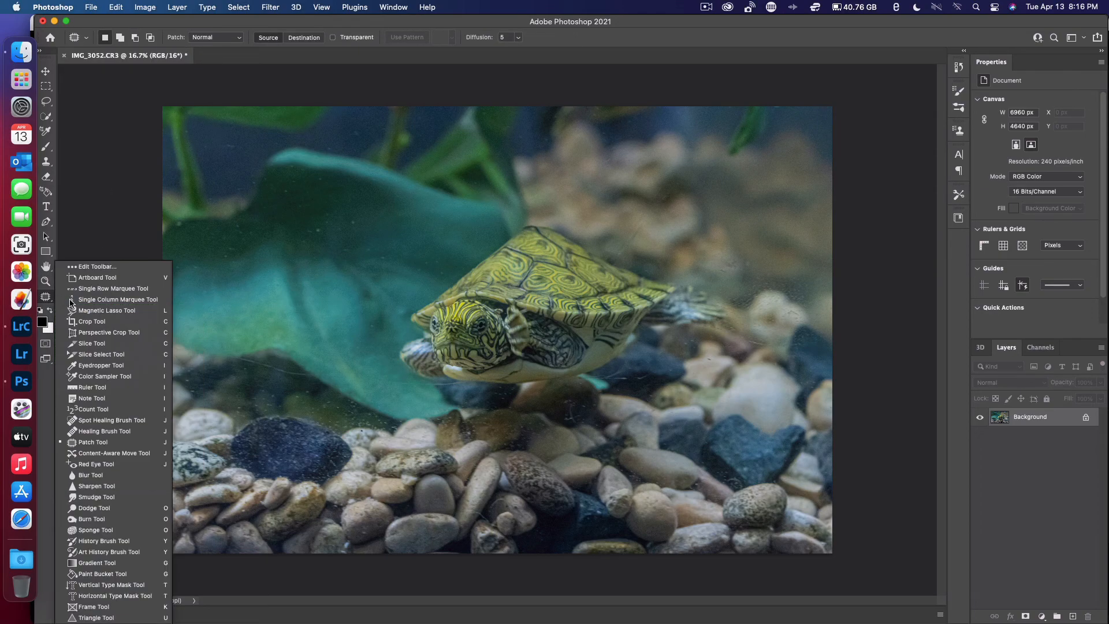
click(114, 421)
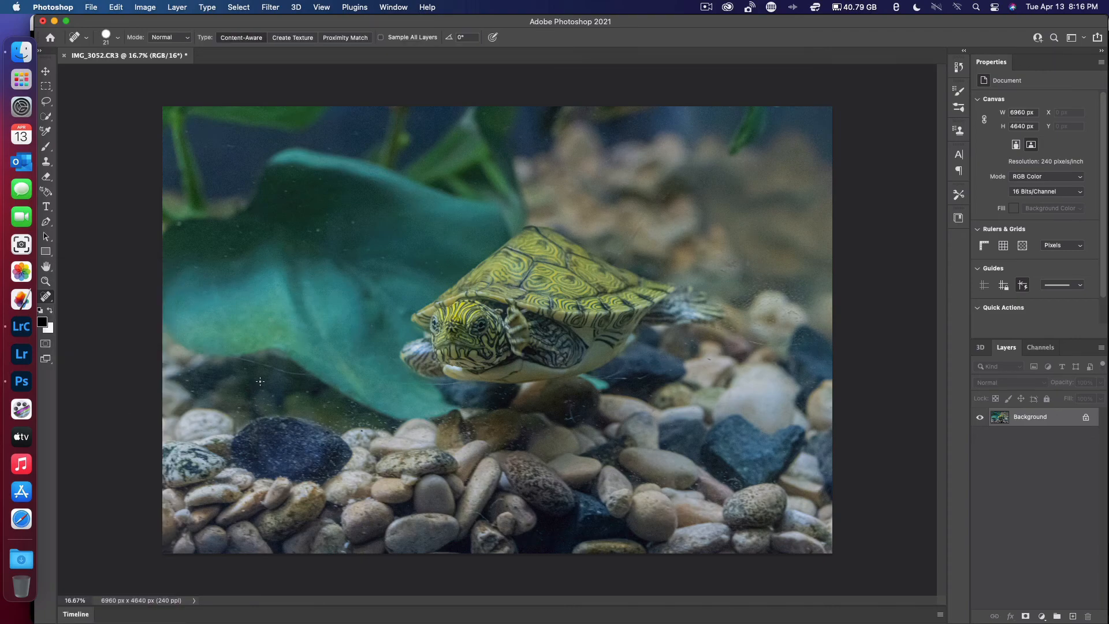
Set the Spot Healing Brush size to 53 px for the specks around the leaf beside the turtle.
scroll(268, 365, up, 5)
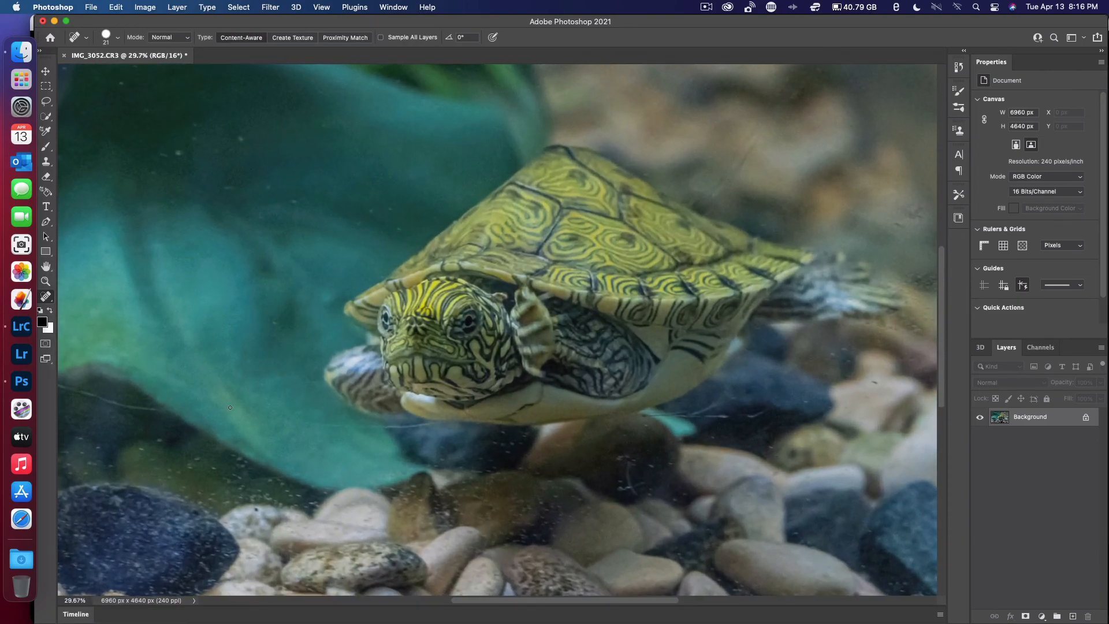
scroll(179, 408, up, 3)
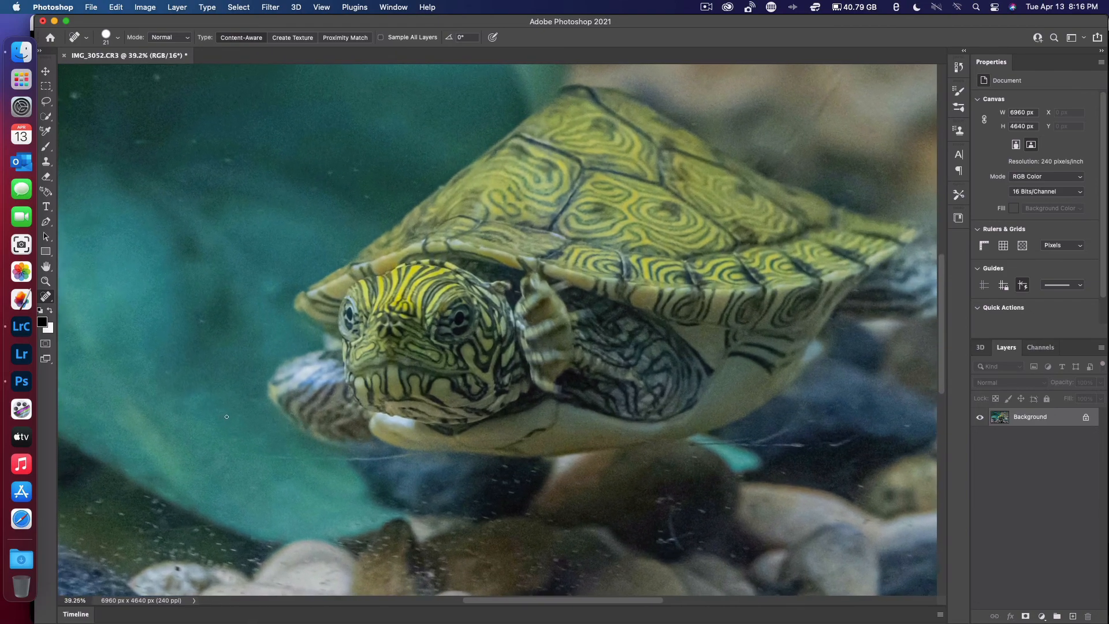
scroll(201, 421, left, 5)
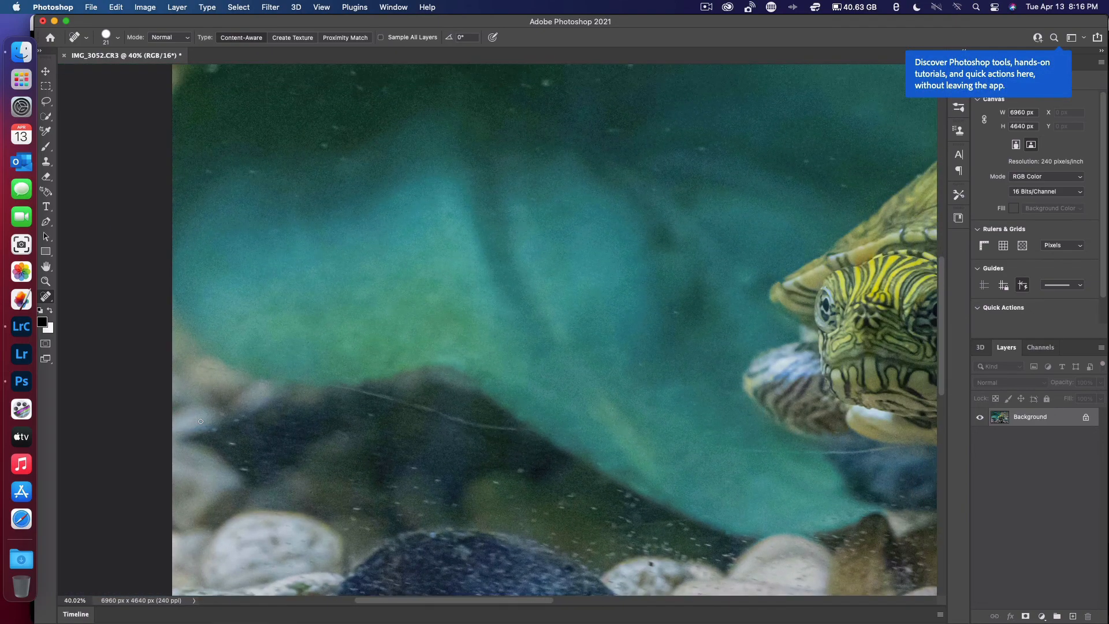
click(117, 38)
drag(64, 70, 83, 72)
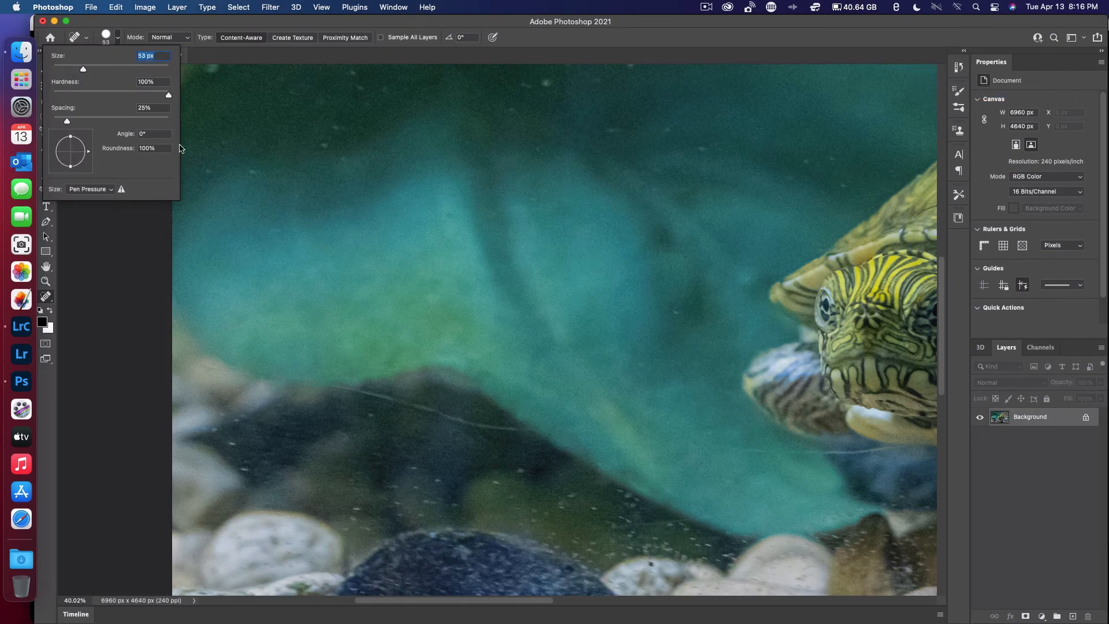
Spot-heal the long thin scratch running across the dark background below the leaf and over the leaf's tip toward the turtle.
click(324, 388)
mouse_move(322, 387)
mouse_down()
mouse_move(401, 396)
mouse_move(462, 420)
mouse_move(613, 433)
mouse_up()
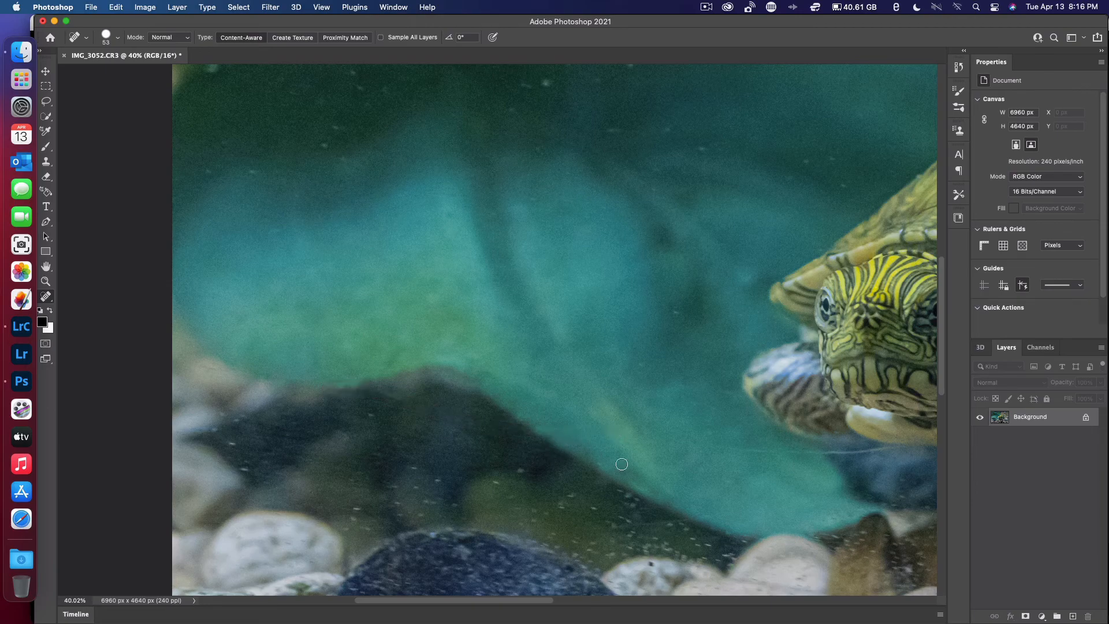
scroll(618, 462, right, 5)
scroll(619, 462, down, 2)
drag(448, 379, 649, 384)
drag(564, 387, 635, 385)
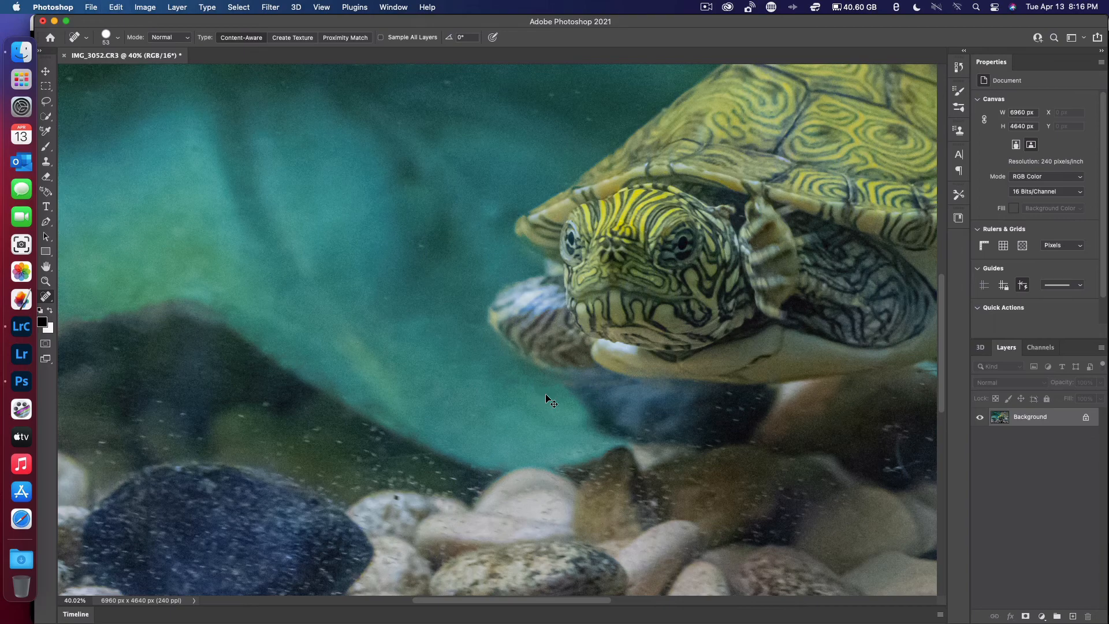
drag(559, 386, 478, 383)
Spot-heal the leftover piece of scratch between the leaf and the dark rock beneath the turtle's chin.
scroll(586, 387, up, 3)
scroll(586, 387, up, 1)
scroll(596, 456, right, 5)
scroll(595, 456, down, 2)
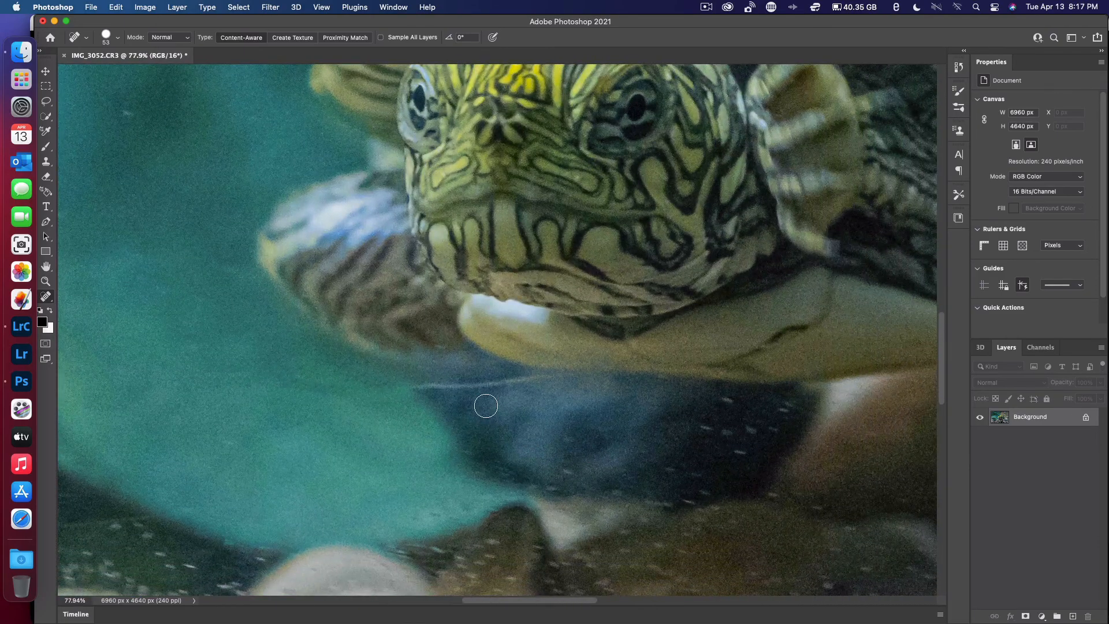
drag(429, 388, 542, 383)
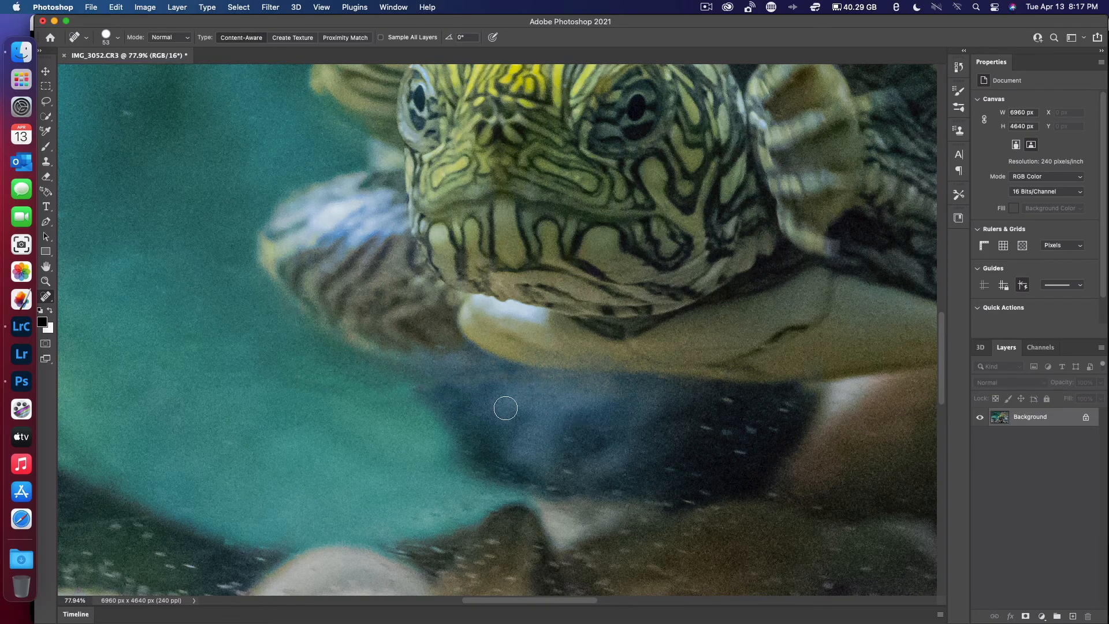
Spot-heal the start of the light streak where it meets the teal patch beneath the turtle's shell.
scroll(506, 407, down, 4)
scroll(505, 408, down, 5)
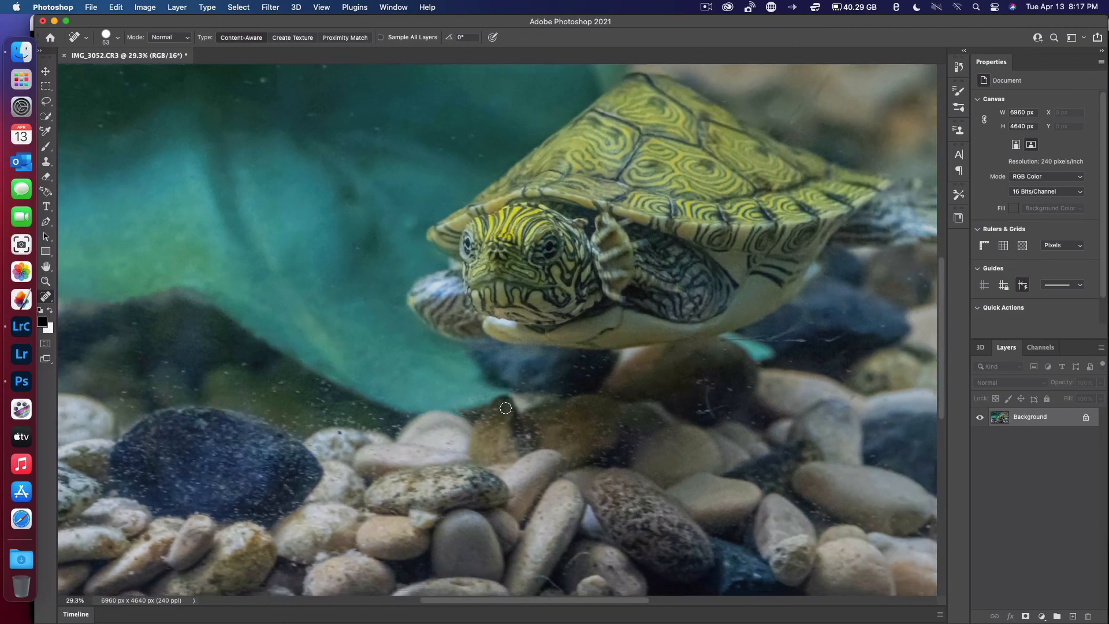
scroll(415, 353, down, 1)
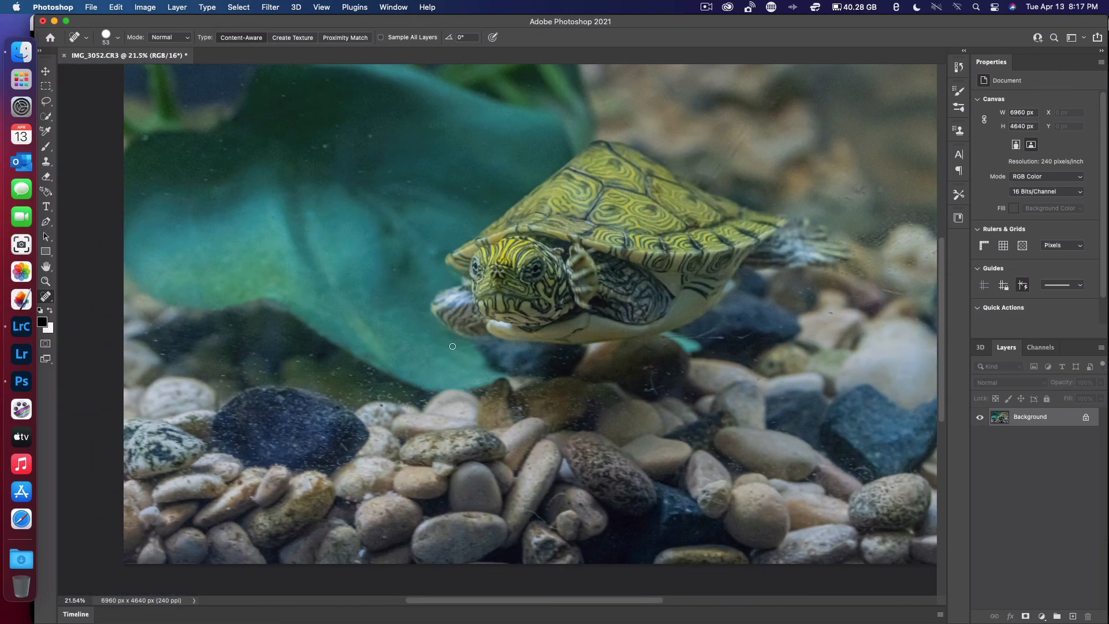
scroll(453, 346, up, 5)
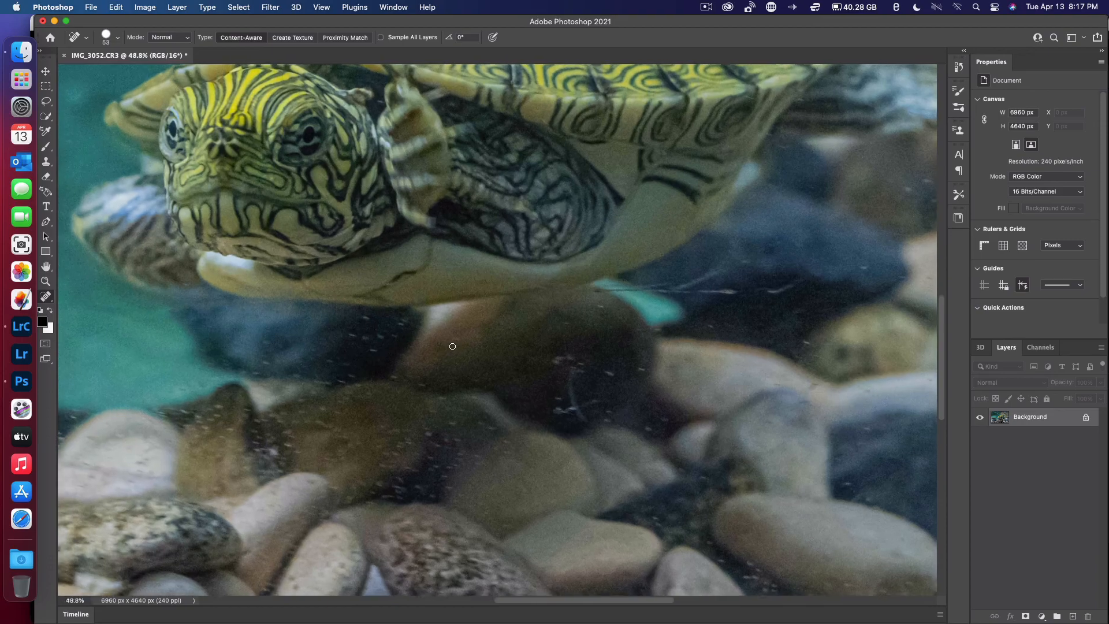
scroll(453, 346, up, 1)
scroll(452, 346, right, 3)
scroll(452, 347, up, 1)
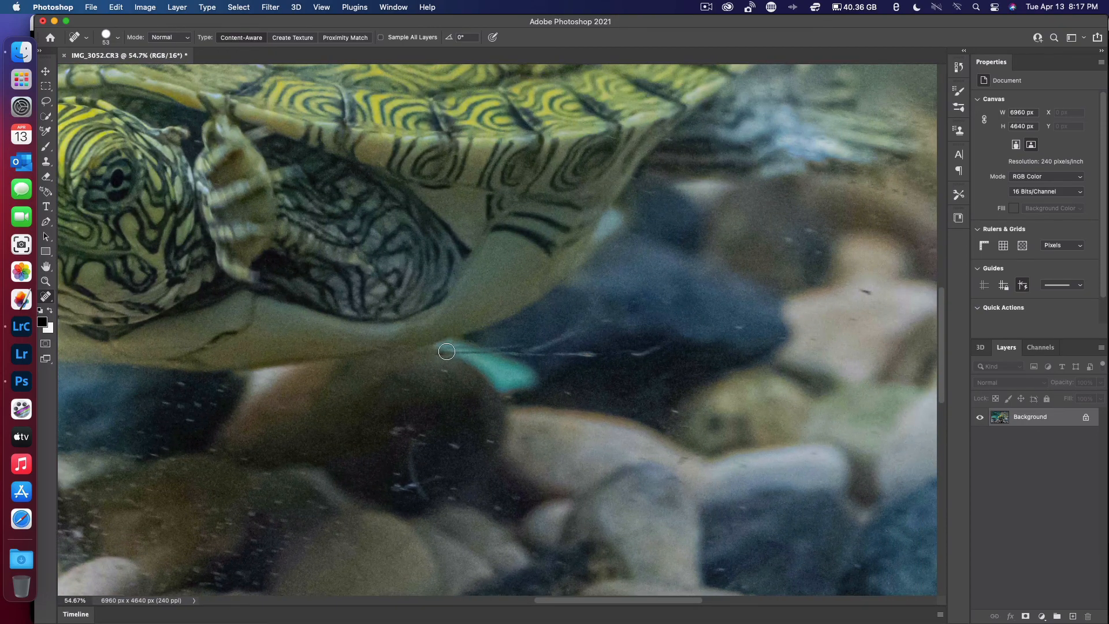
click(443, 352)
mouse_move(455, 351)
mouse_down()
mouse_move(479, 351)
mouse_move(467, 351)
mouse_up()
Set the Spot Healing Brush size to 20 px and heal the thin streak across the teal patch under the turtle.
click(117, 37)
drag(81, 70, 65, 70)
scroll(435, 364, up, 3)
scroll(435, 365, up, 2)
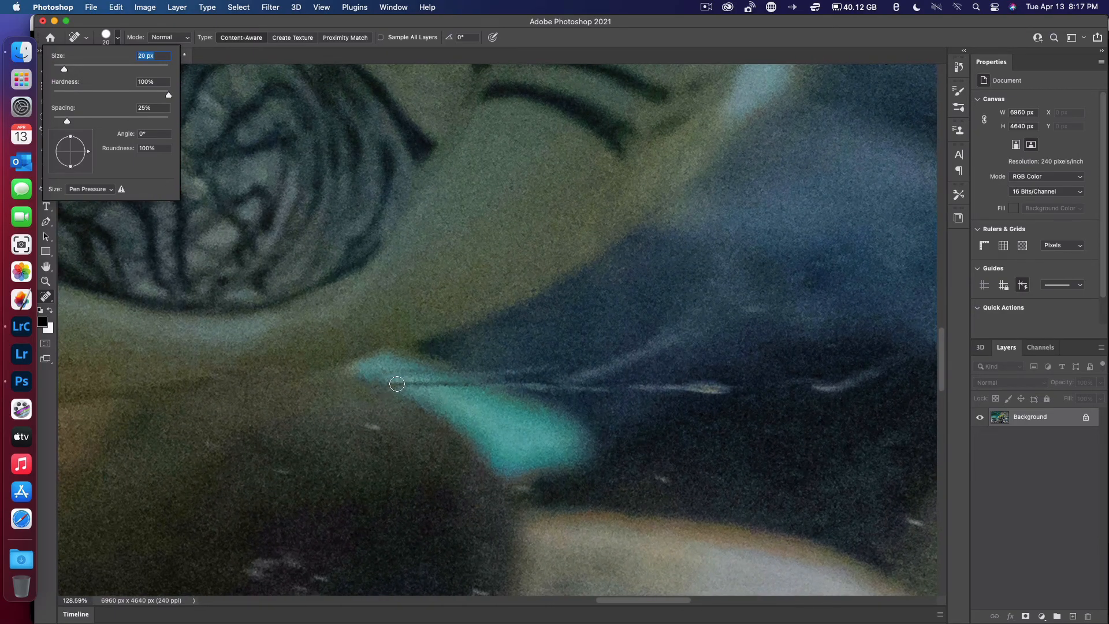
click(397, 384)
drag(397, 384, 470, 385)
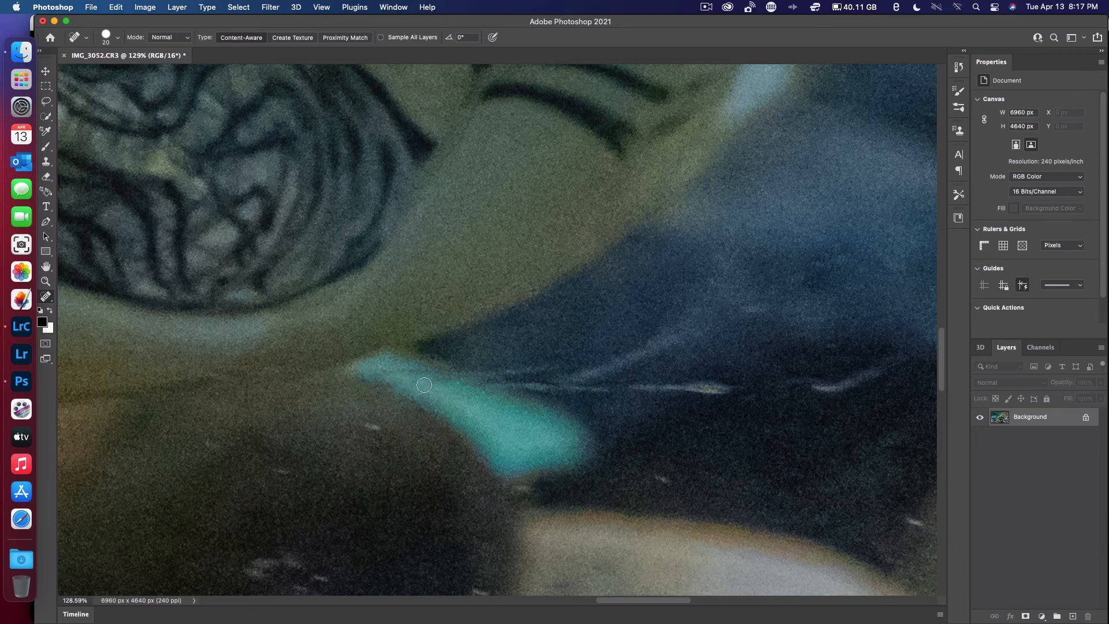
drag(373, 401, 358, 385)
drag(371, 390, 375, 394)
mouse_move(390, 370)
mouse_down()
mouse_move(439, 383)
mouse_move(412, 372)
mouse_up()
drag(490, 374, 555, 363)
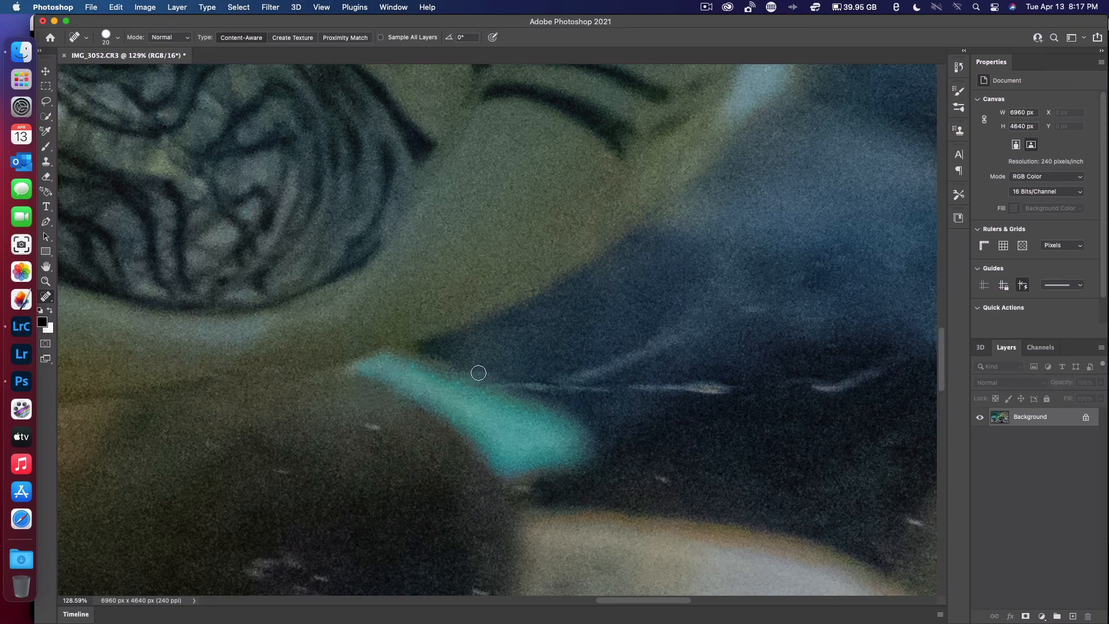
Spot-heal the horizontal and diagonal light streaks on the dark blue rock beside the teal patch.
click(498, 377)
click(485, 372)
drag(511, 384, 700, 392)
mouse_move(595, 386)
mouse_down()
mouse_move(737, 384)
mouse_move(705, 386)
mouse_move(723, 388)
mouse_up()
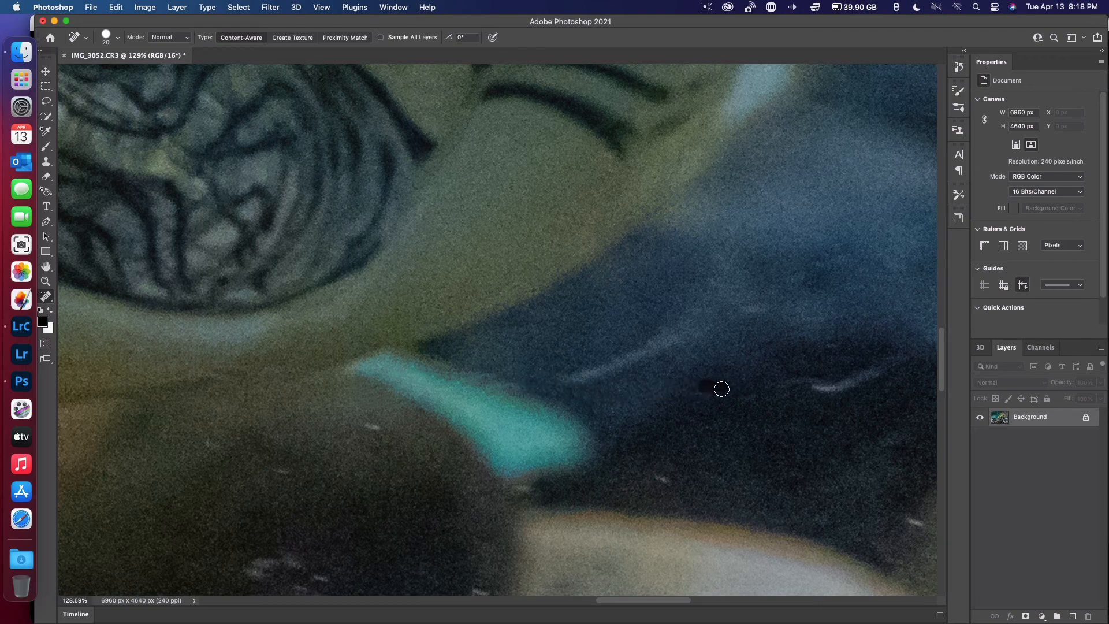
mouse_move(565, 376)
mouse_down()
mouse_move(662, 345)
mouse_move(748, 239)
mouse_up()
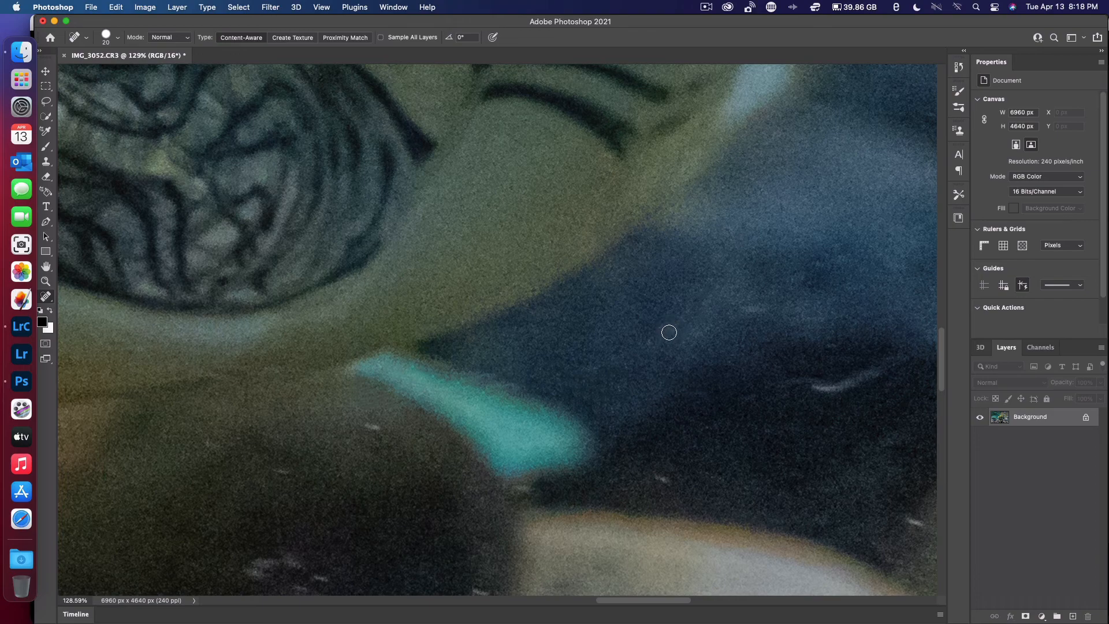
drag(729, 322, 763, 311)
Spot-heal the remaining short curved streak on the shadowed part of the dark blue rock.
scroll(673, 377, down, 10)
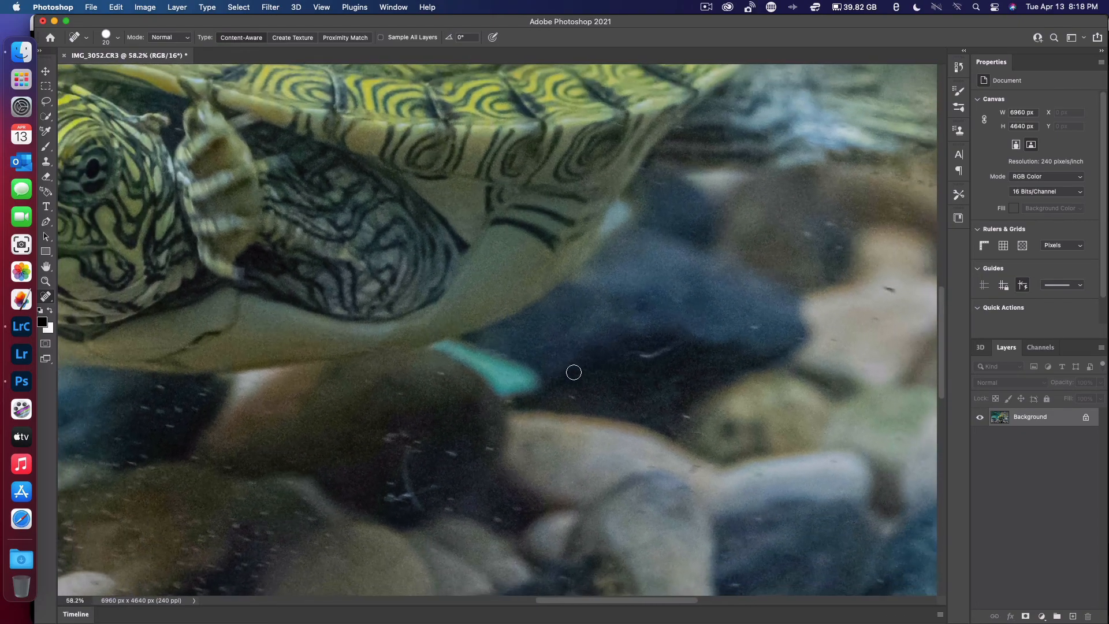
scroll(602, 367, down, 2)
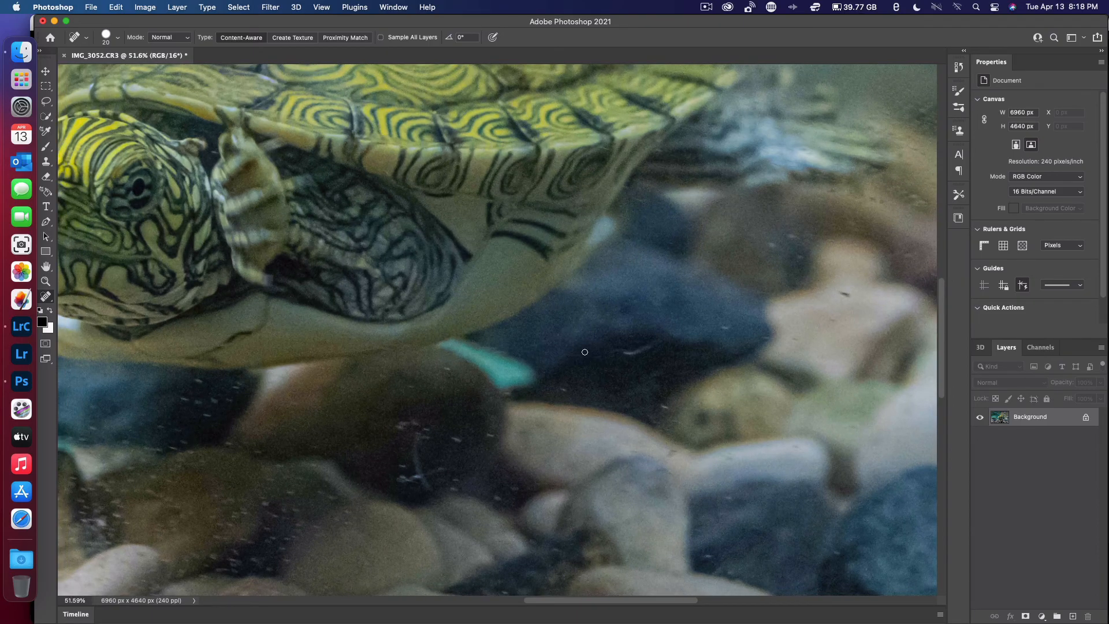
scroll(584, 352, down, 5)
scroll(585, 352, up, 6)
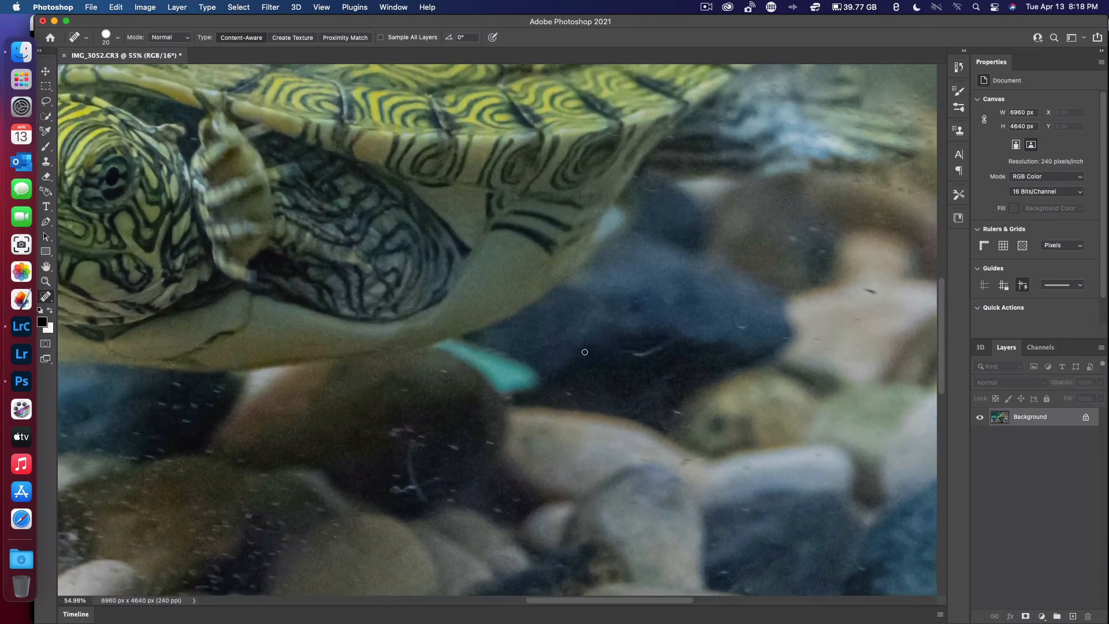
scroll(584, 352, up, 6)
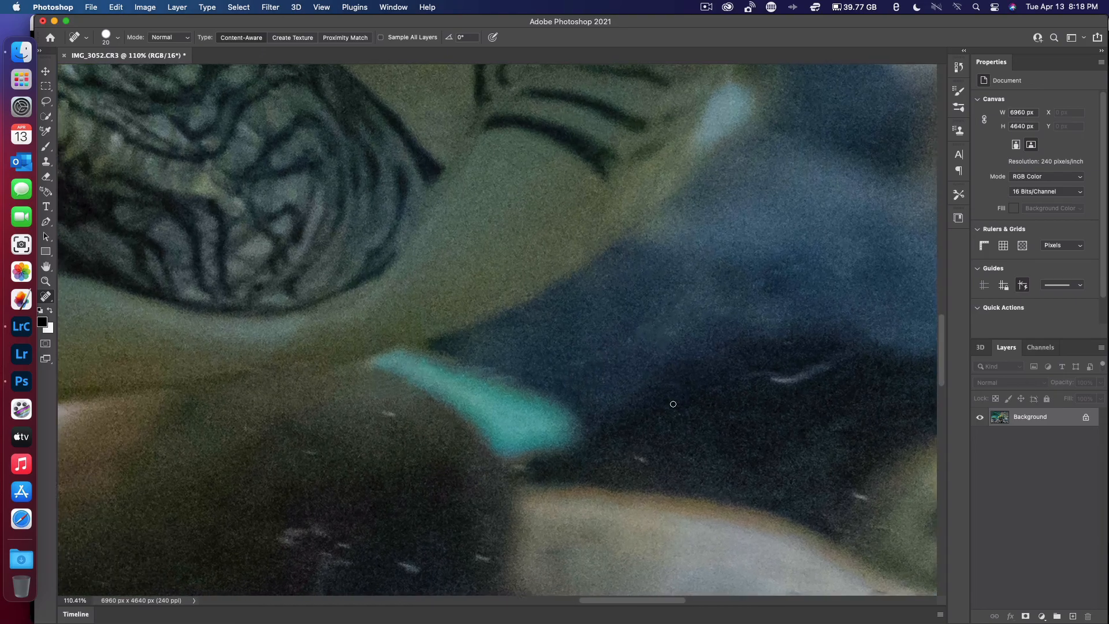
scroll(665, 400, up, 5)
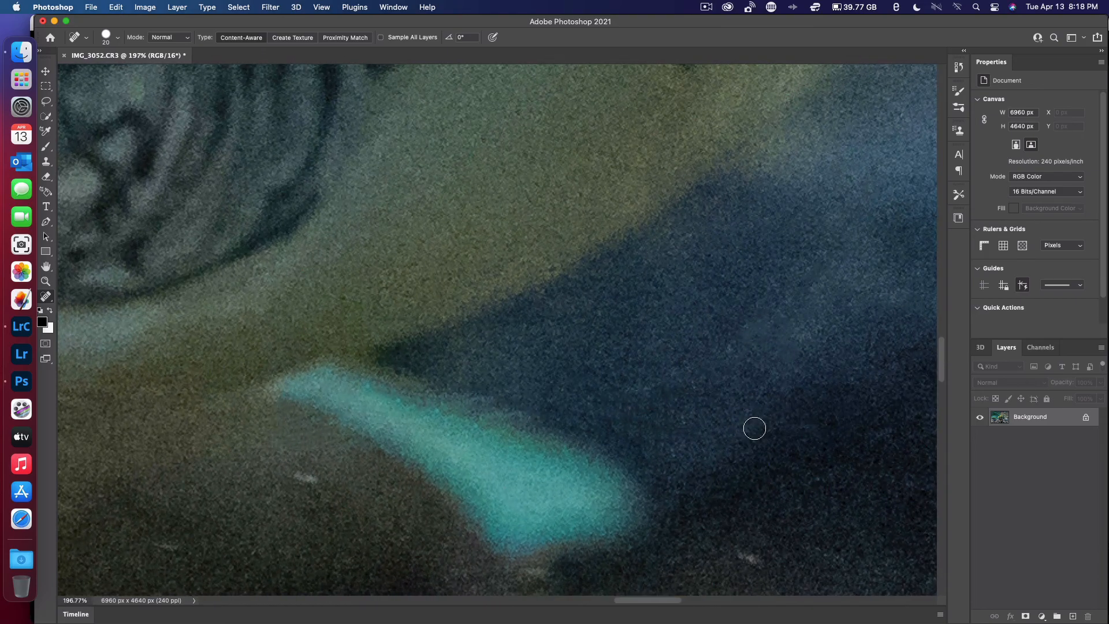
scroll(755, 428, right, 6)
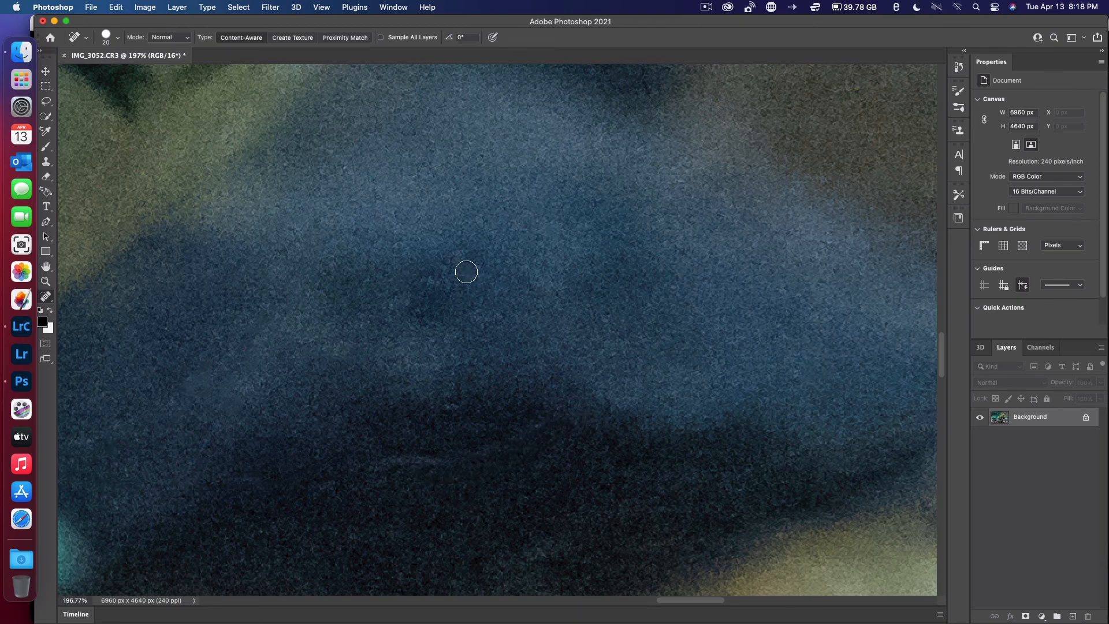
Spot-heal the curved vertical scratch and the bright specks around its lower end on the dark rock below the turtle.
scroll(453, 256, down, 8)
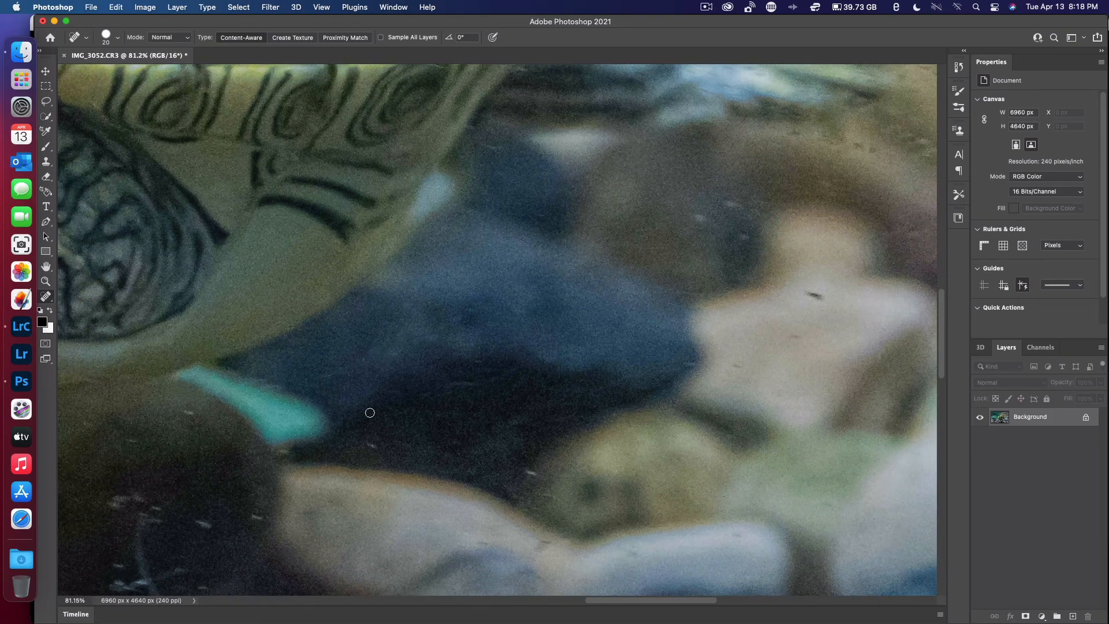
scroll(370, 413, down, 8)
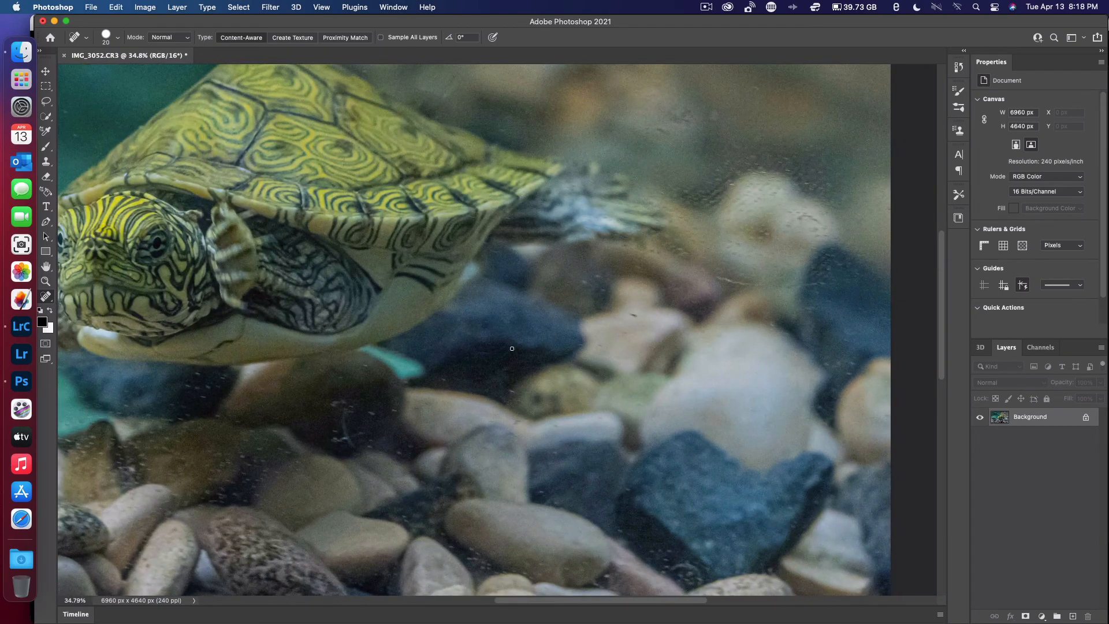
scroll(342, 420, up, 8)
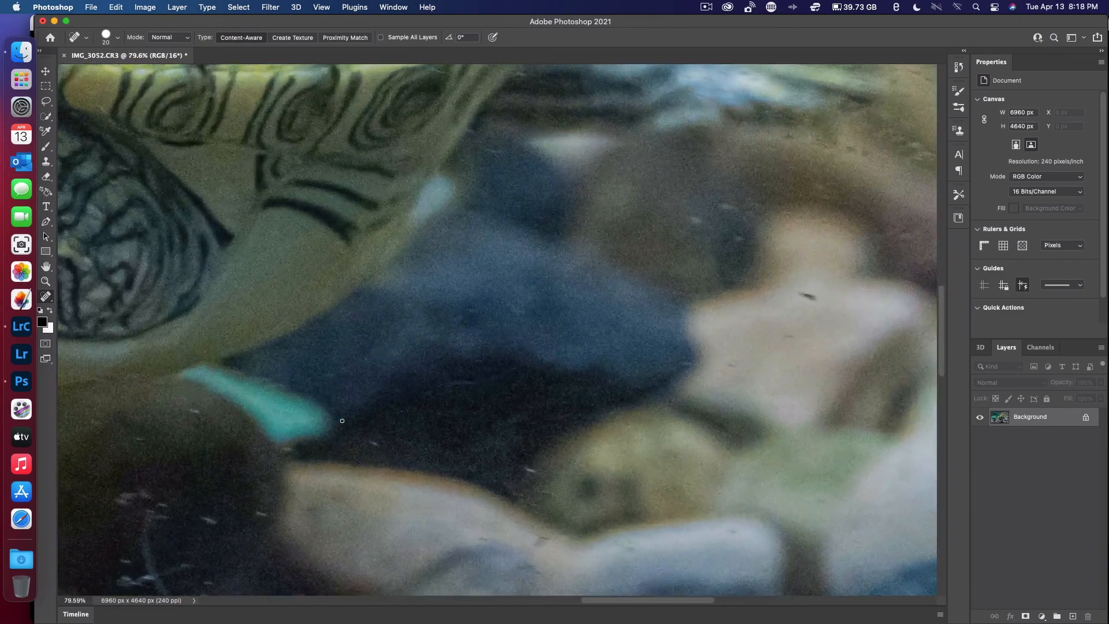
scroll(342, 420, up, 6)
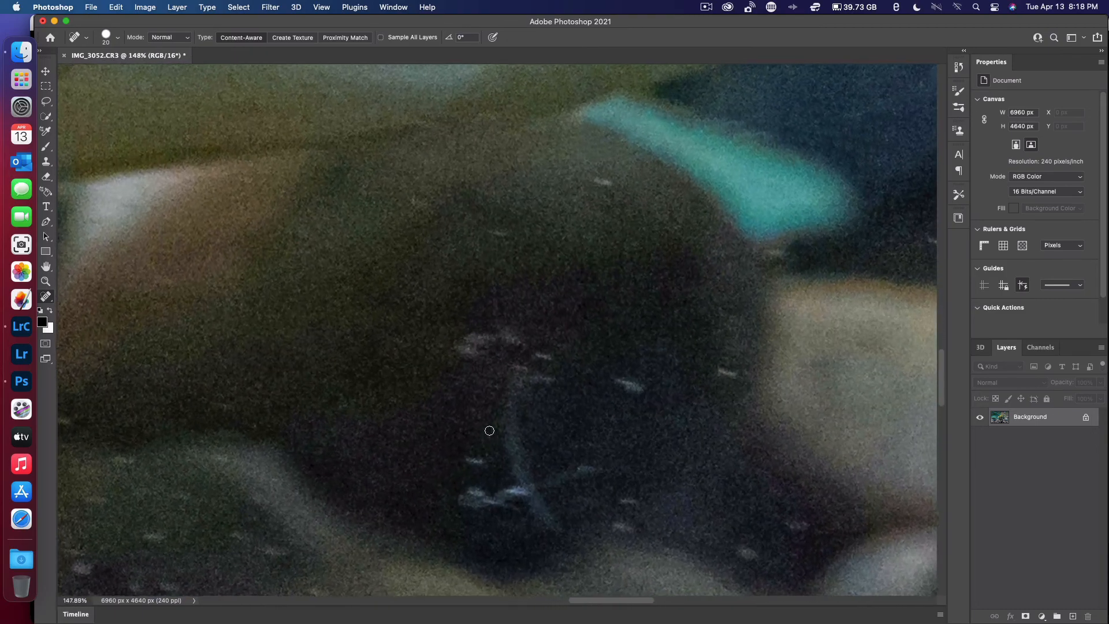
mouse_move(512, 412)
mouse_down()
mouse_move(525, 487)
mouse_move(556, 529)
mouse_up()
mouse_move(470, 500)
mouse_down()
mouse_move(524, 501)
mouse_move(516, 511)
mouse_up()
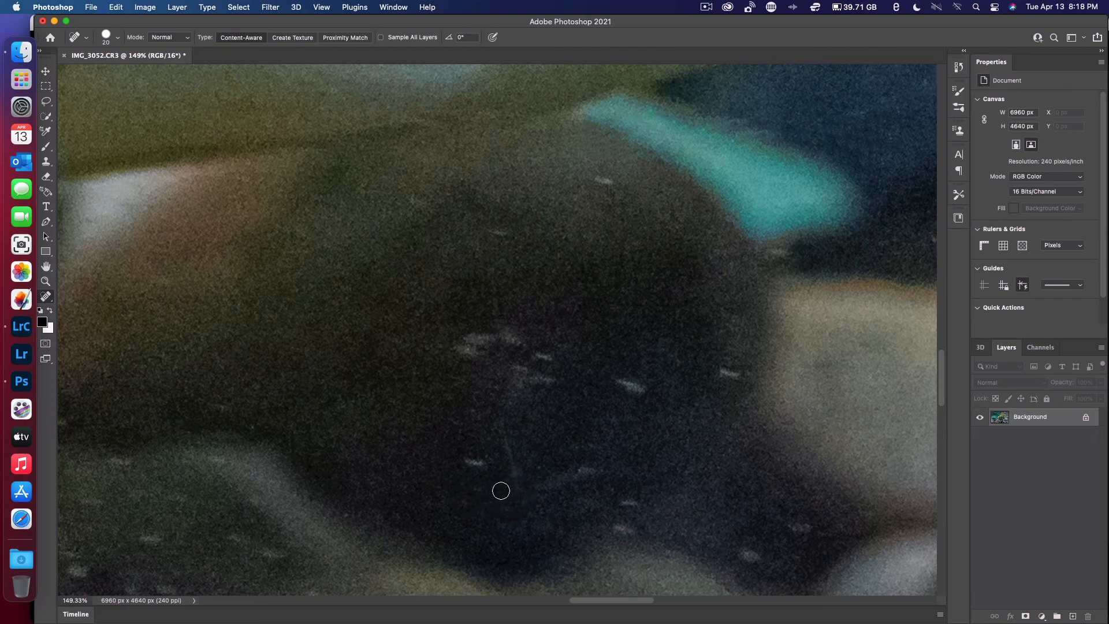
drag(520, 480, 504, 427)
click(469, 463)
mouse_move(554, 484)
mouse_down()
mouse_move(589, 475)
mouse_move(577, 470)
mouse_up()
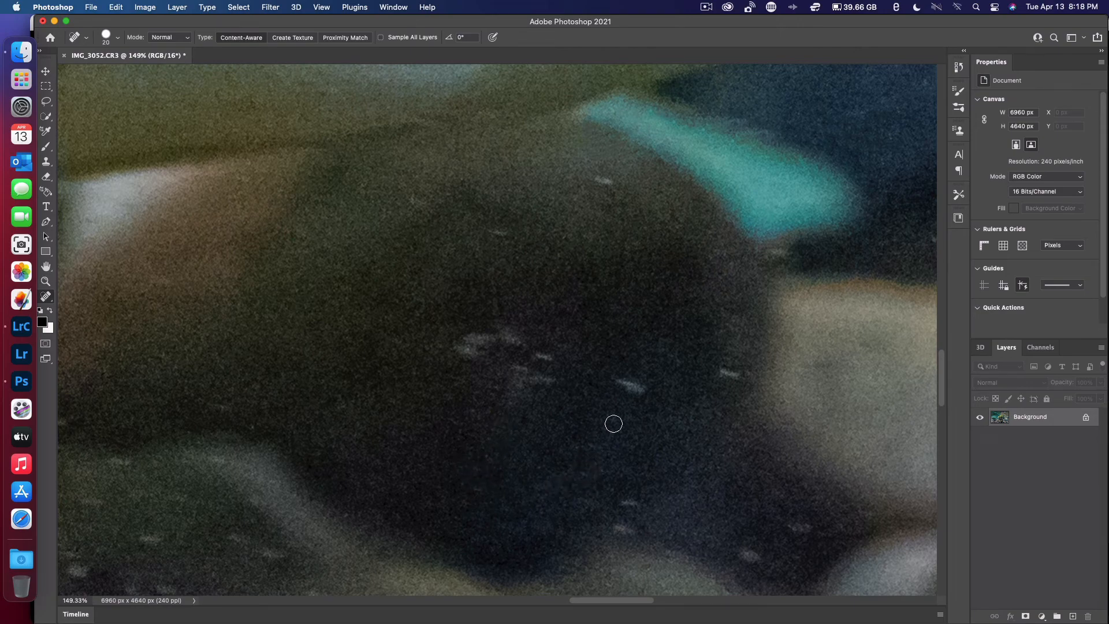
Spot-heal the speck cluster at the middle of the dark rock and the scattered specks near its upper and outer edges.
drag(617, 376, 639, 389)
mouse_move(547, 378)
mouse_down()
mouse_move(524, 375)
mouse_move(505, 400)
mouse_move(519, 393)
mouse_move(515, 368)
mouse_move(545, 358)
mouse_move(506, 327)
mouse_move(510, 340)
mouse_move(471, 352)
mouse_up()
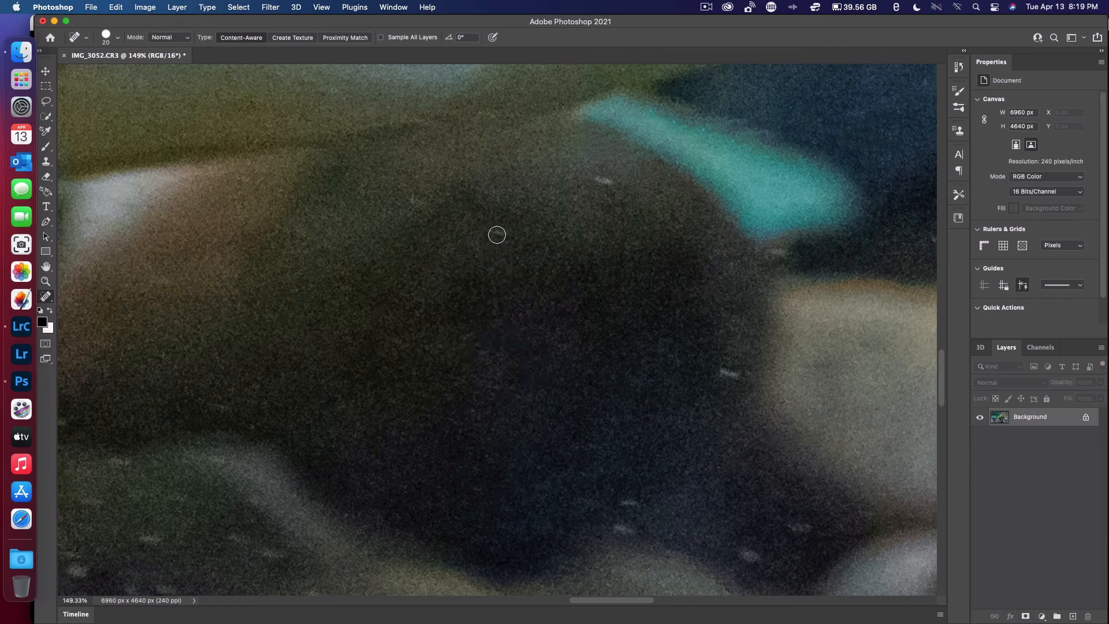
drag(417, 201, 432, 202)
click(610, 181)
click(727, 372)
Spot-heal the last specks along the dark rock's lower edge, above the smaller grey stones.
scroll(628, 382, down, 5)
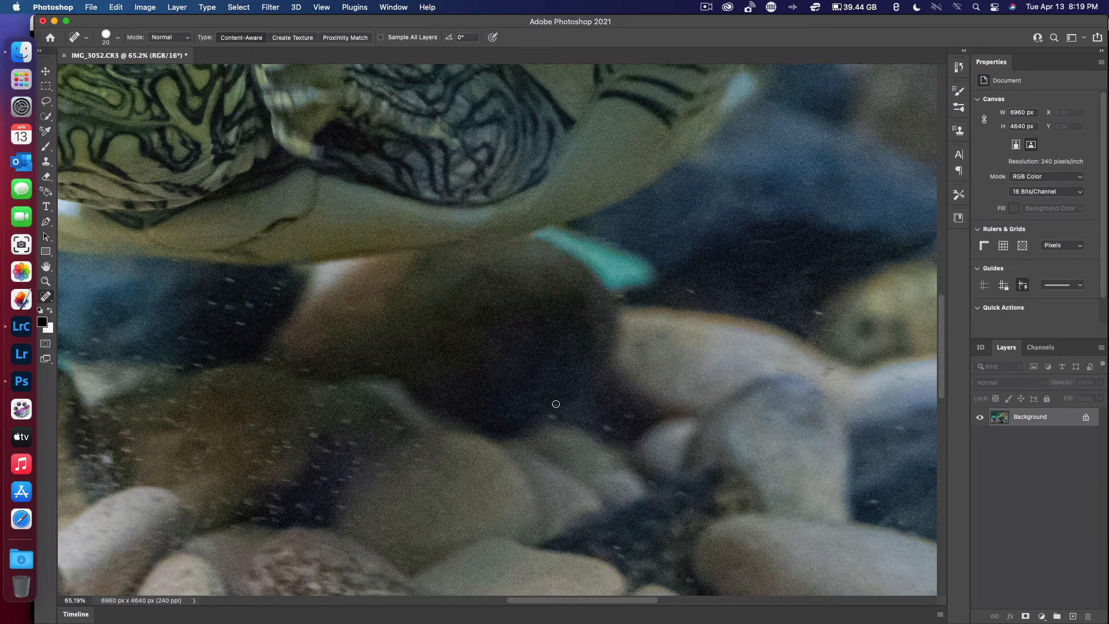
scroll(556, 403, down, 3)
scroll(555, 404, up, 7)
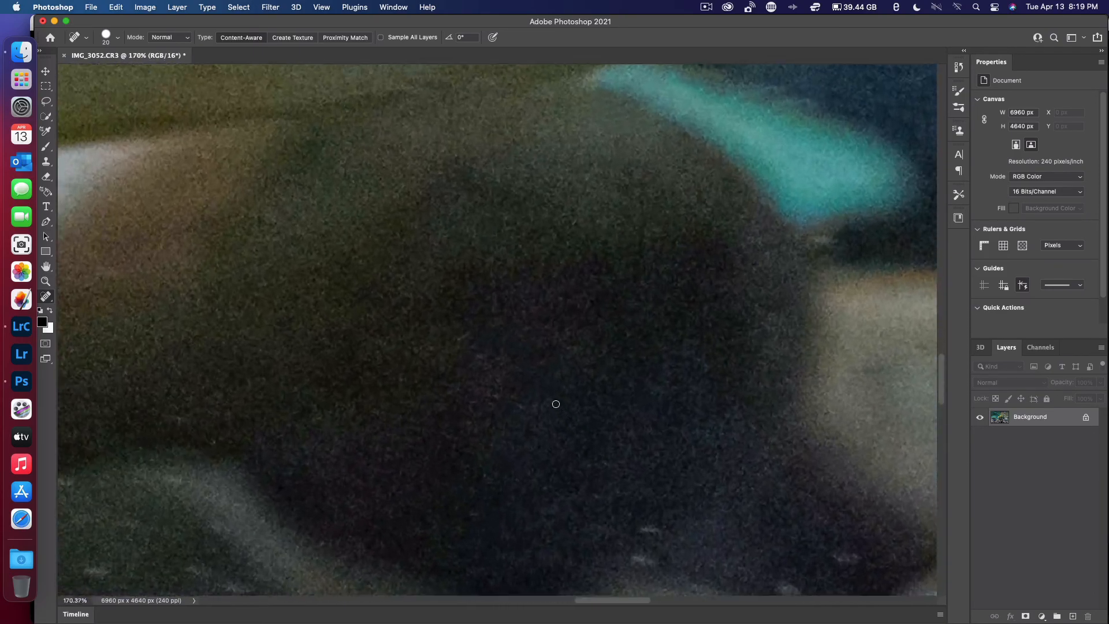
scroll(556, 404, up, 3)
scroll(595, 452, down, 5)
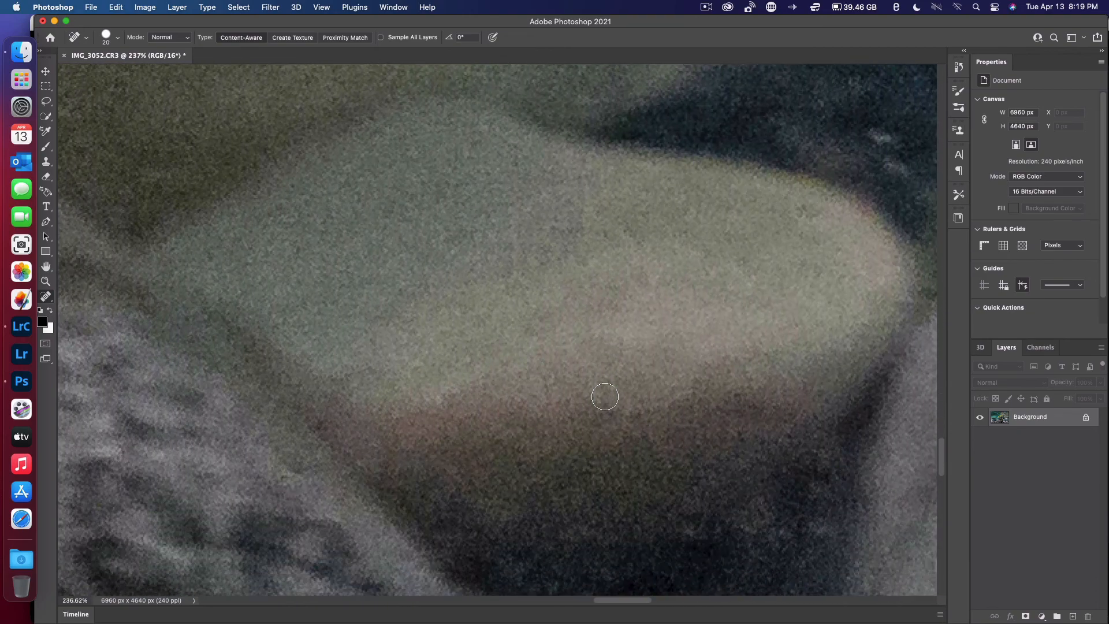
scroll(605, 397, up, 10)
scroll(605, 397, down, 10)
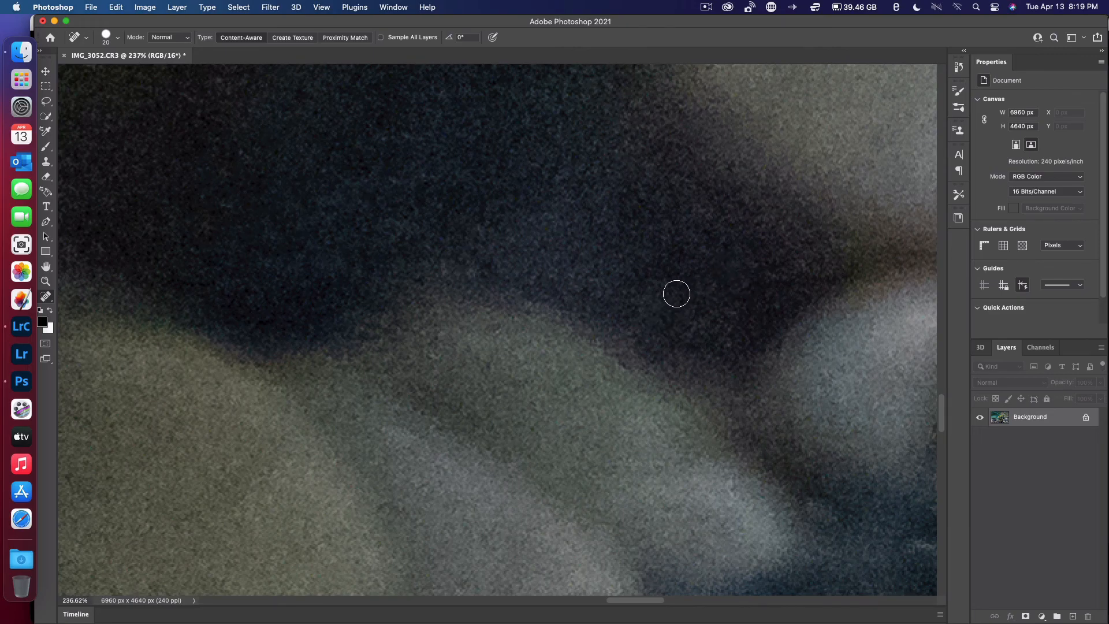
Examine the pebbles and the area around the pale stone behind the turtle's tail for remaining specks.
scroll(677, 294, down, 6)
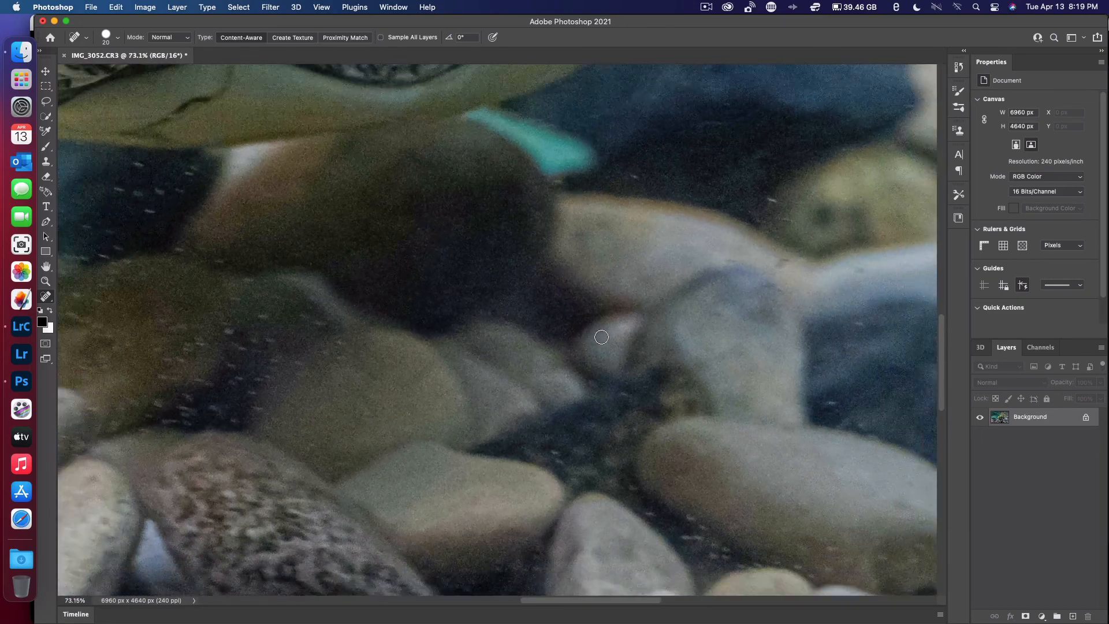
scroll(601, 337, down, 5)
scroll(602, 337, up, 1)
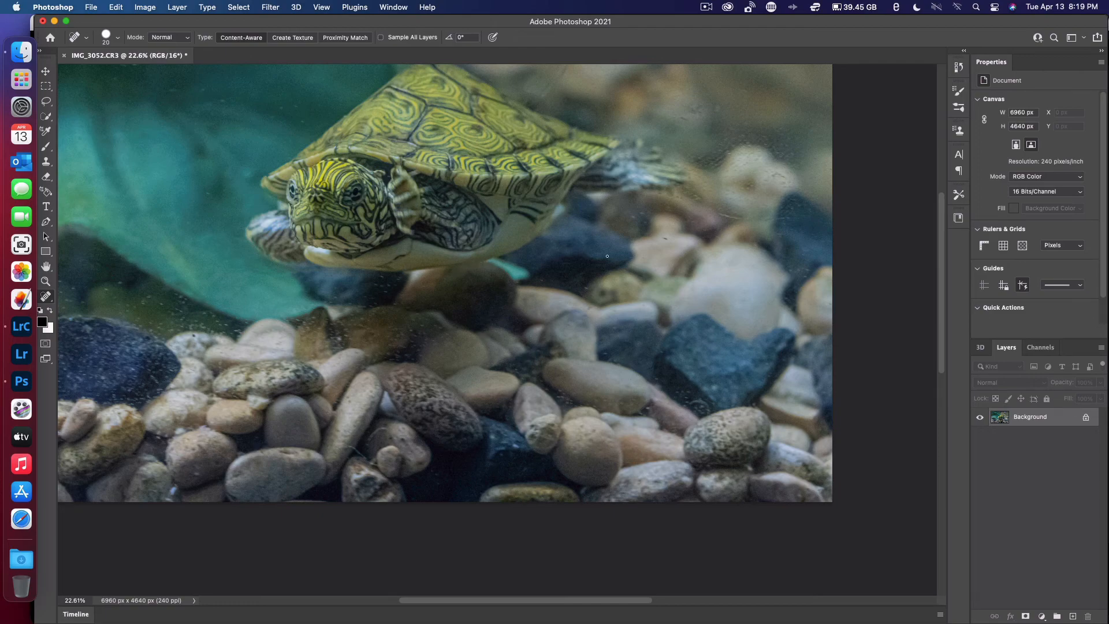
scroll(743, 157, up, 10)
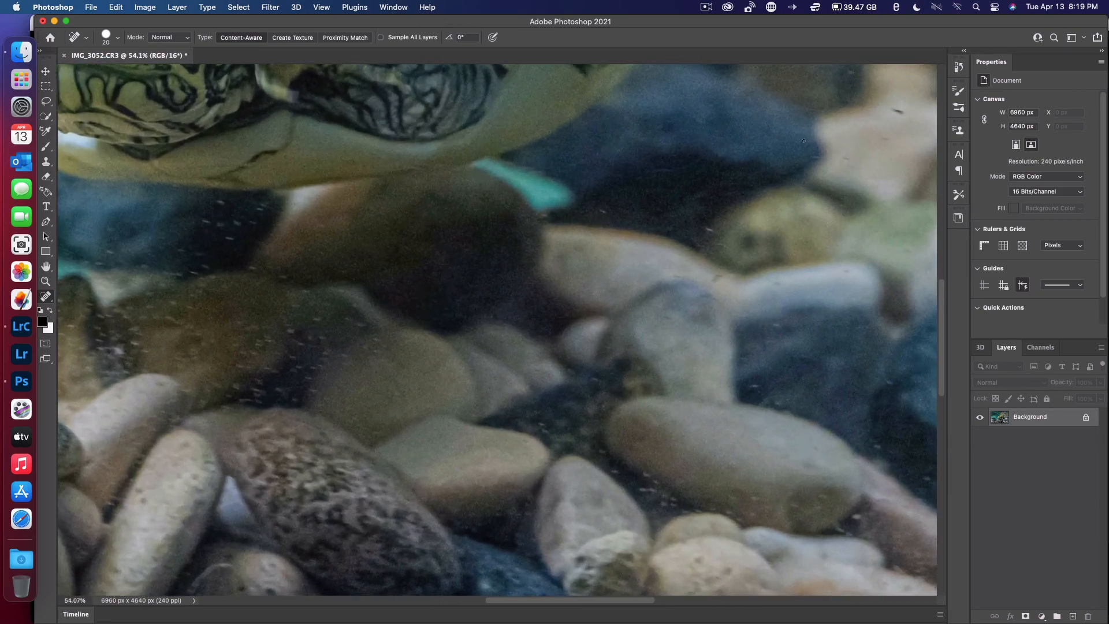
scroll(647, 275, up, 4)
scroll(648, 275, right, 2)
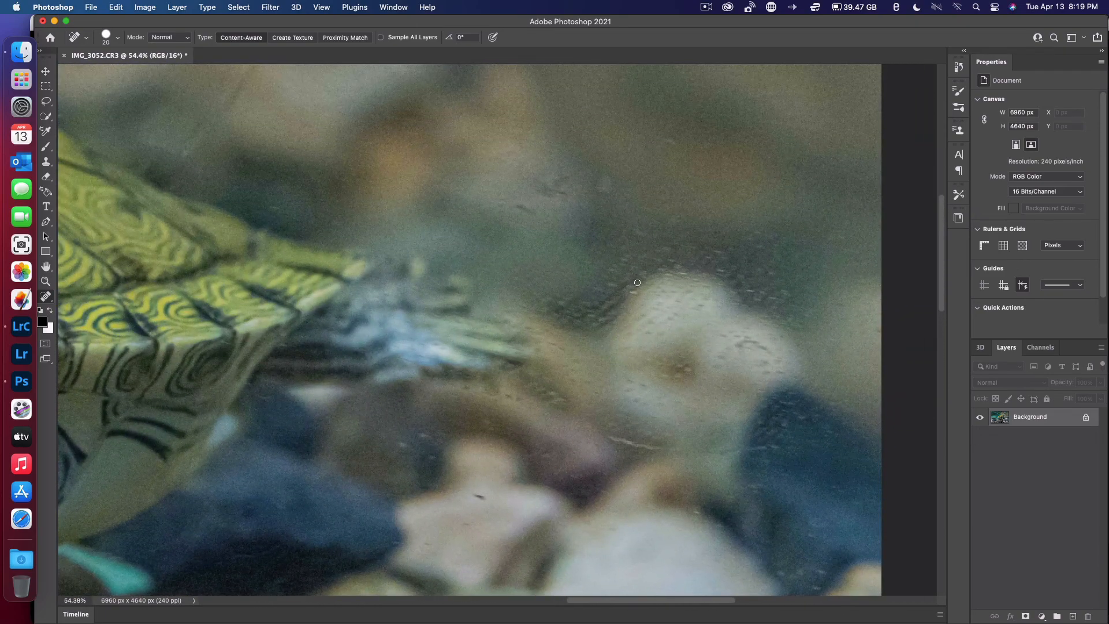
scroll(638, 282, up, 6)
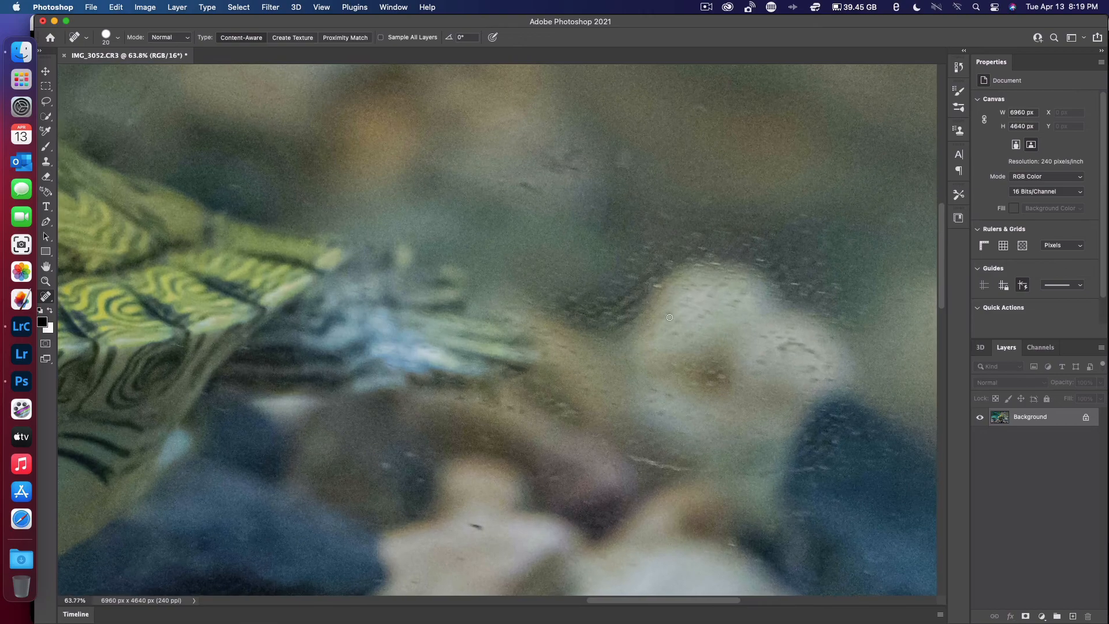
Set the brush size to 82 px and spot-heal the dark specks between the turtle's tail and the pale stone.
scroll(657, 340, down, 1)
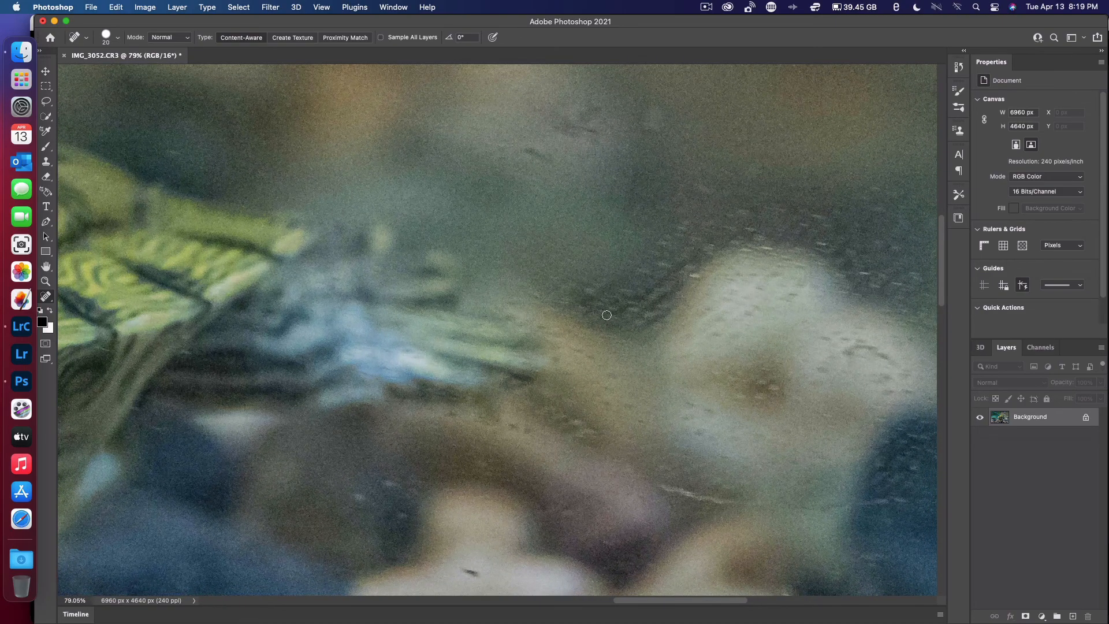
drag(607, 313, 705, 246)
click(119, 38)
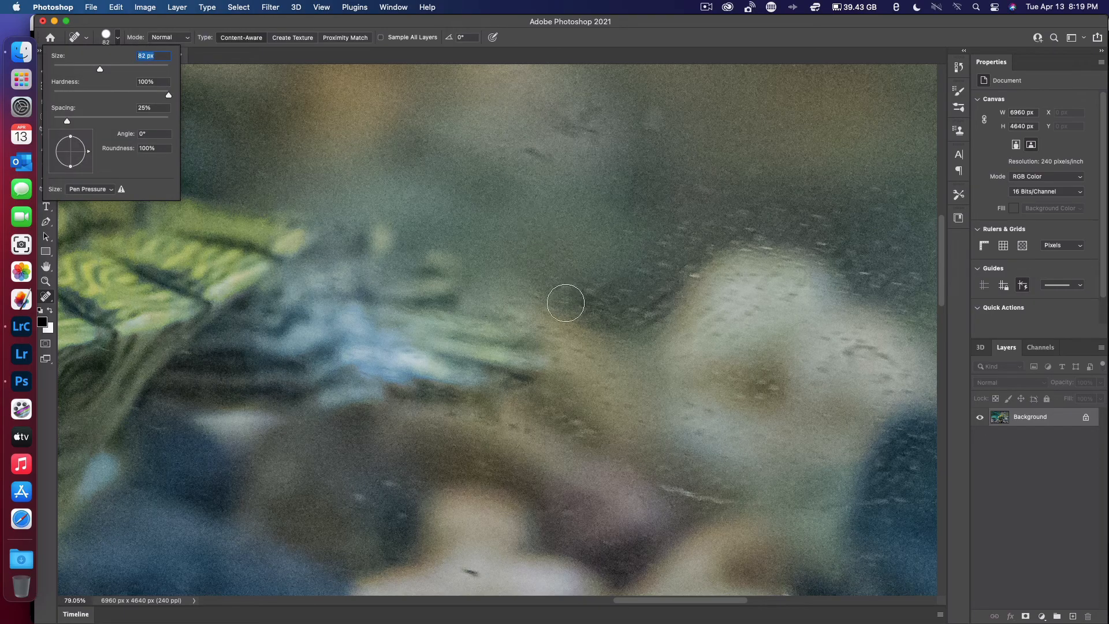
click(594, 297)
click(625, 302)
click(637, 314)
click(655, 283)
click(650, 251)
click(680, 232)
click(681, 254)
click(650, 258)
click(644, 240)
click(644, 278)
click(642, 295)
click(636, 306)
click(623, 308)
click(601, 297)
click(620, 285)
click(629, 286)
click(618, 293)
click(606, 293)
scroll(637, 287, down, 2)
scroll(637, 287, down, 3)
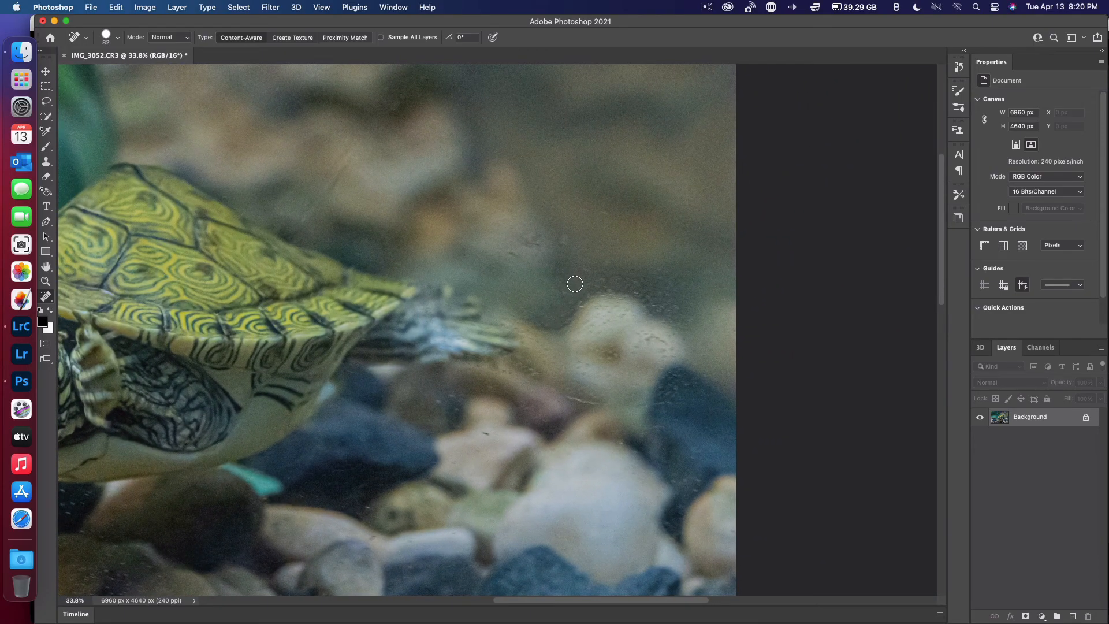
Spot-heal the blurred background above the pale stone, working from beside the tail toward the specks at its upper edge.
scroll(583, 276, up, 4)
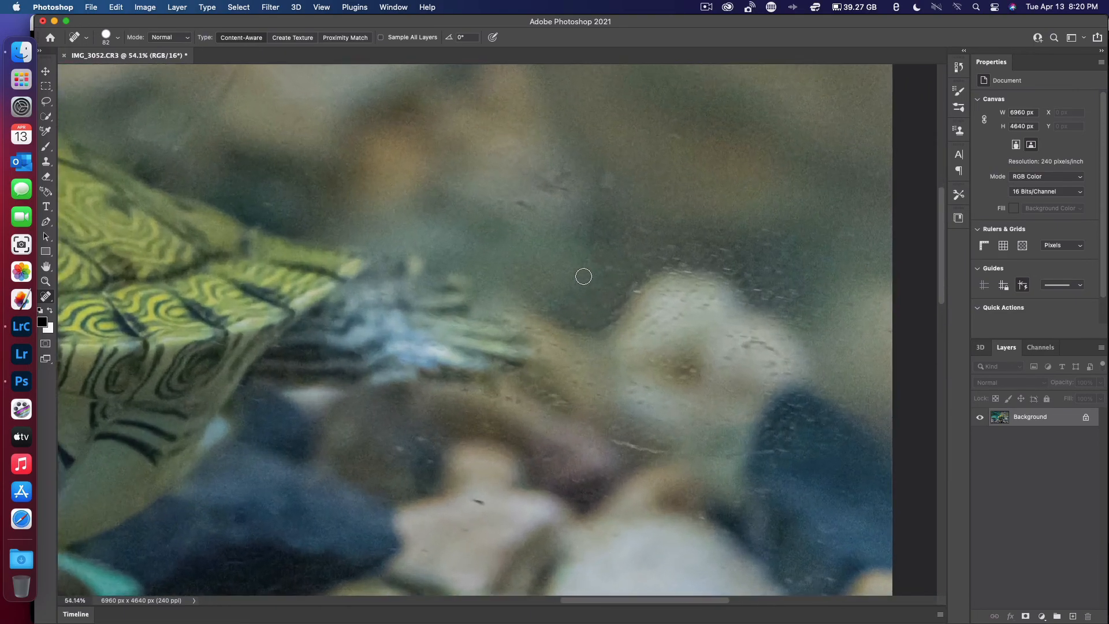
click(668, 259)
mouse_move(665, 258)
mouse_down()
mouse_move(653, 240)
mouse_move(634, 250)
mouse_up()
click(632, 227)
click(635, 173)
click(646, 141)
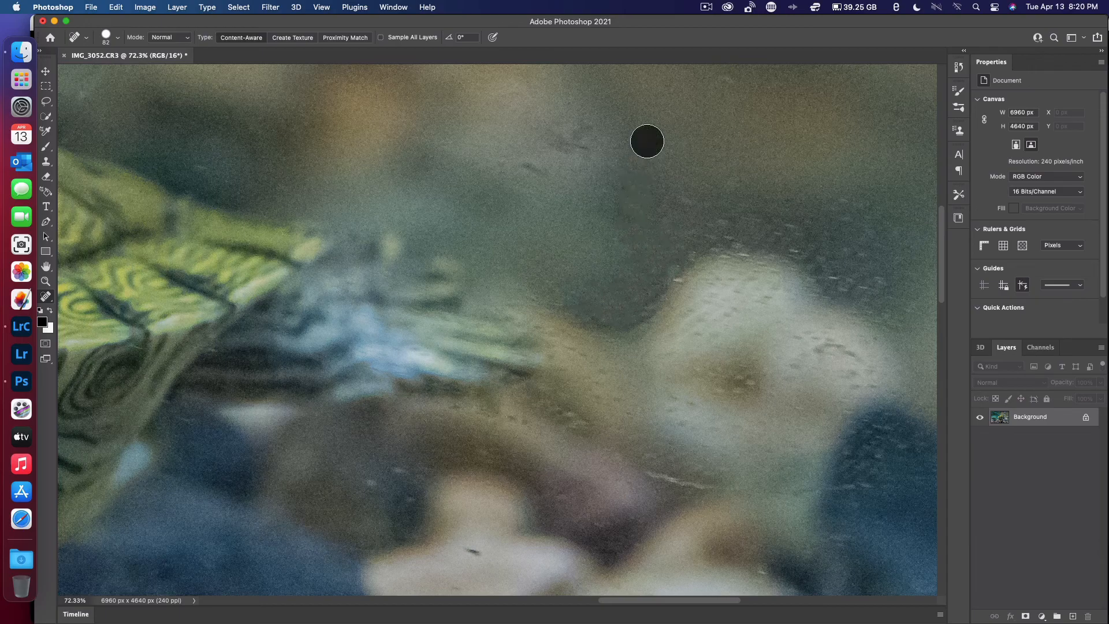
click(639, 175)
click(647, 198)
click(653, 182)
click(664, 222)
click(708, 228)
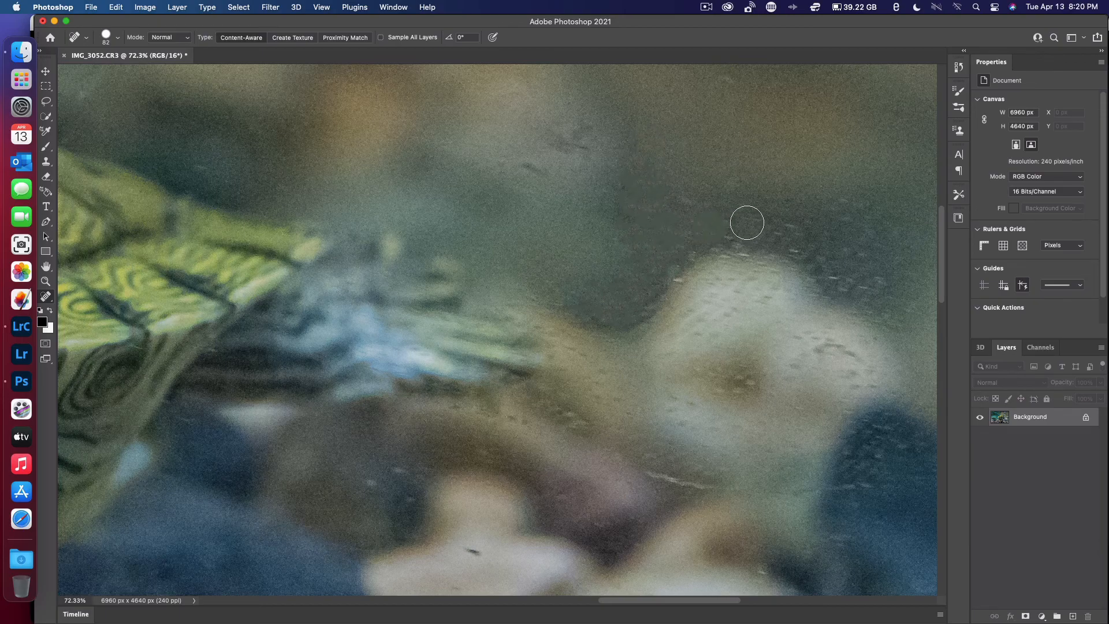
Undo the latest run of spot heals above the pale stone.
key(super+z)
key(super+z)
key(super+z)
key(super+z)
key(super+z)
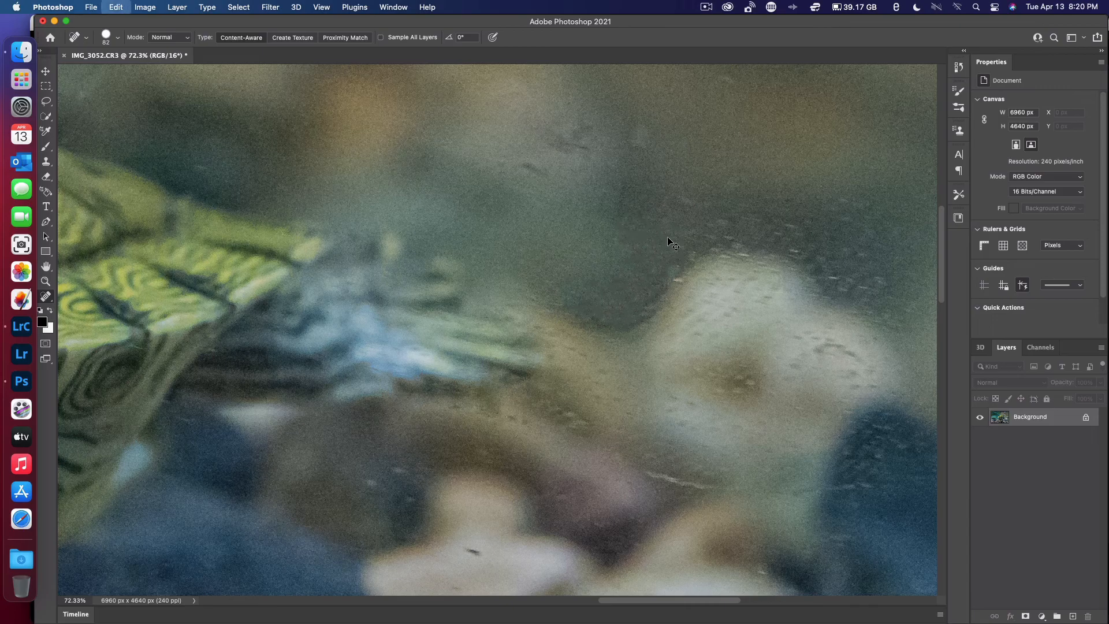
key(super+z)
key(super+z)
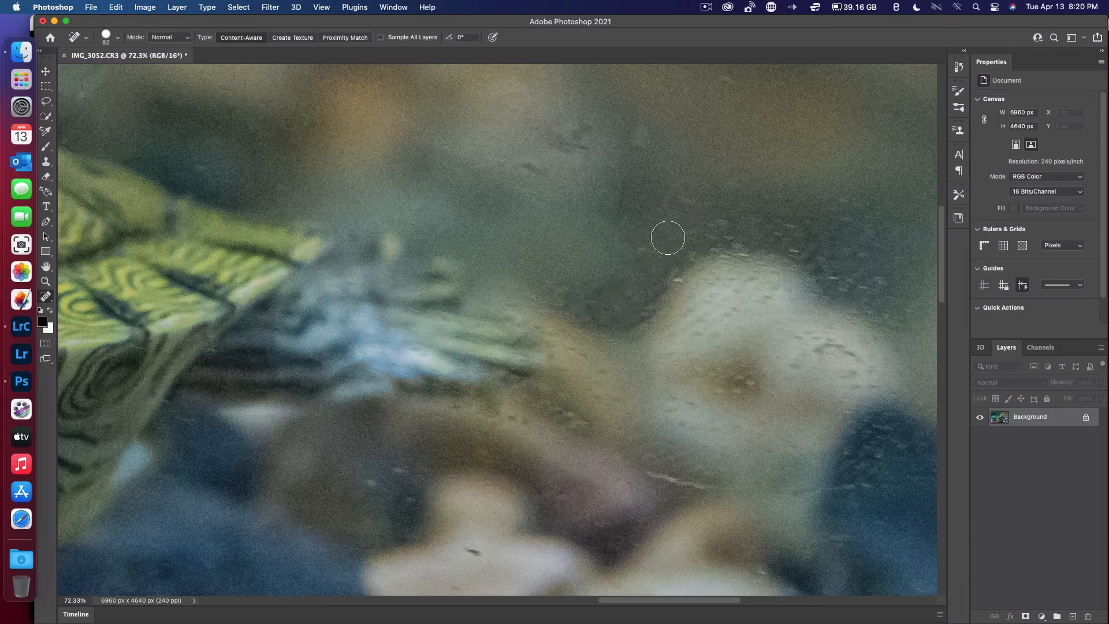
Reduce the brush size to 30 px and spot-heal the leftover blotches in the dark gap beside the pale stone.
click(118, 38)
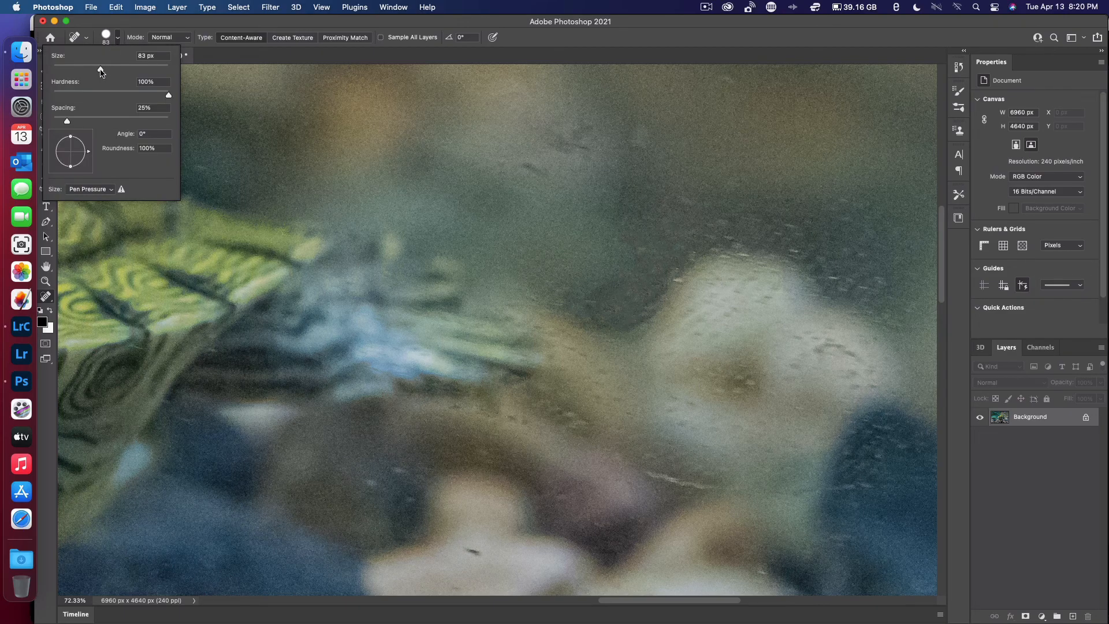
scroll(697, 261, up, 10)
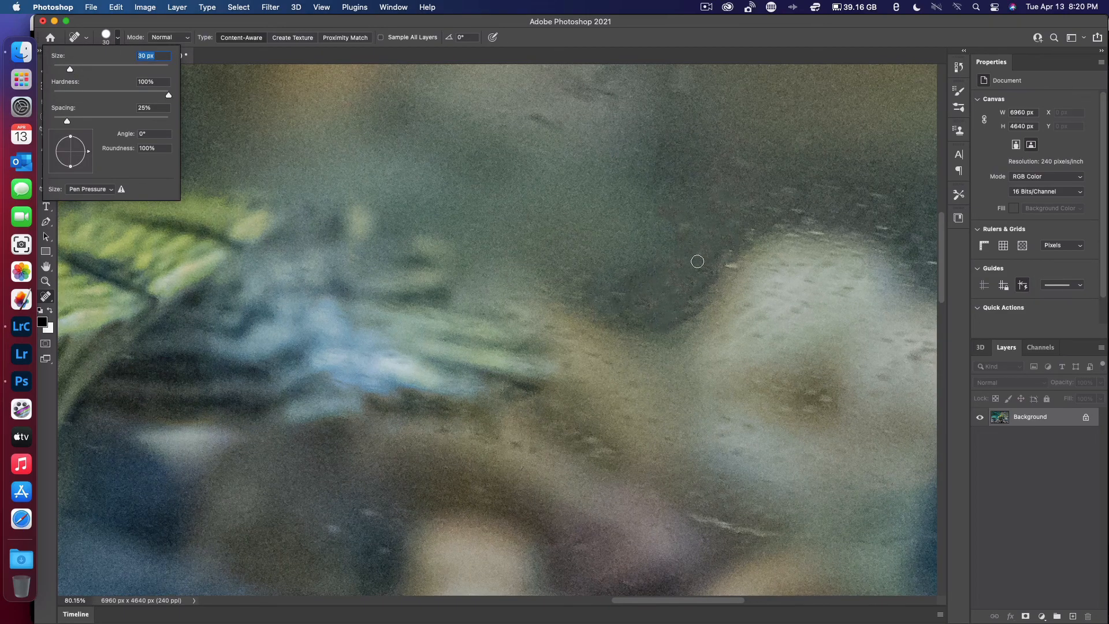
scroll(688, 227, right, 2)
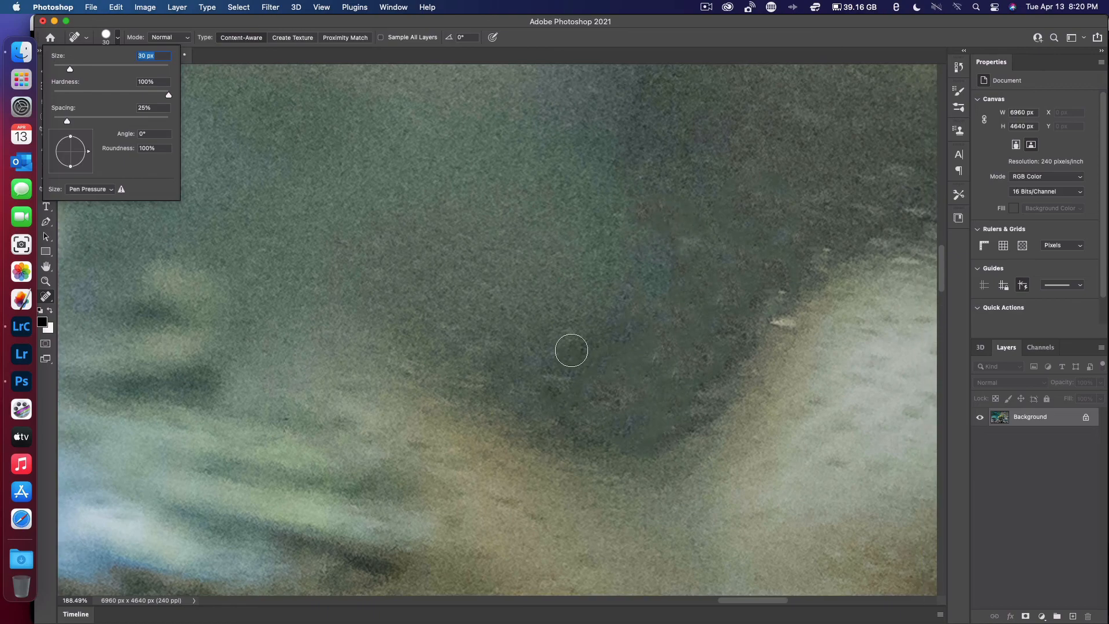
click(560, 384)
click(574, 349)
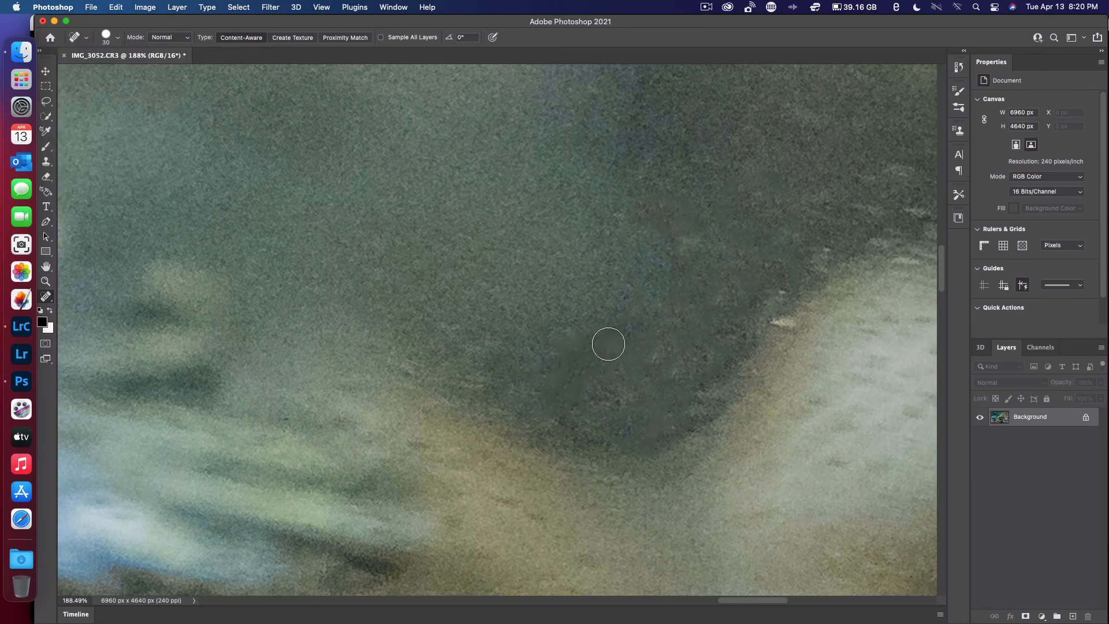
click(695, 239)
mouse_move(695, 238)
mouse_down()
mouse_move(681, 267)
mouse_move(678, 230)
mouse_move(661, 208)
mouse_move(639, 211)
mouse_up()
drag(682, 406, 609, 403)
scroll(609, 403, down, 5)
scroll(610, 404, down, 2)
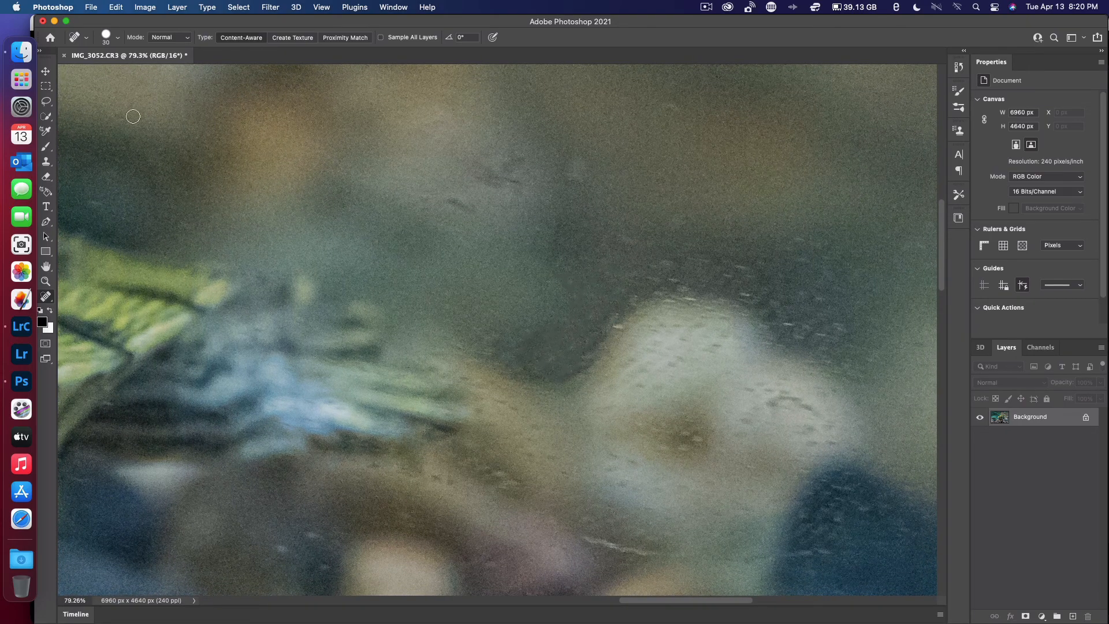
Undo the spot healing in the dark gap between the tail and the pale stone.
key(super+z)
key(super+z)
key(super+z)
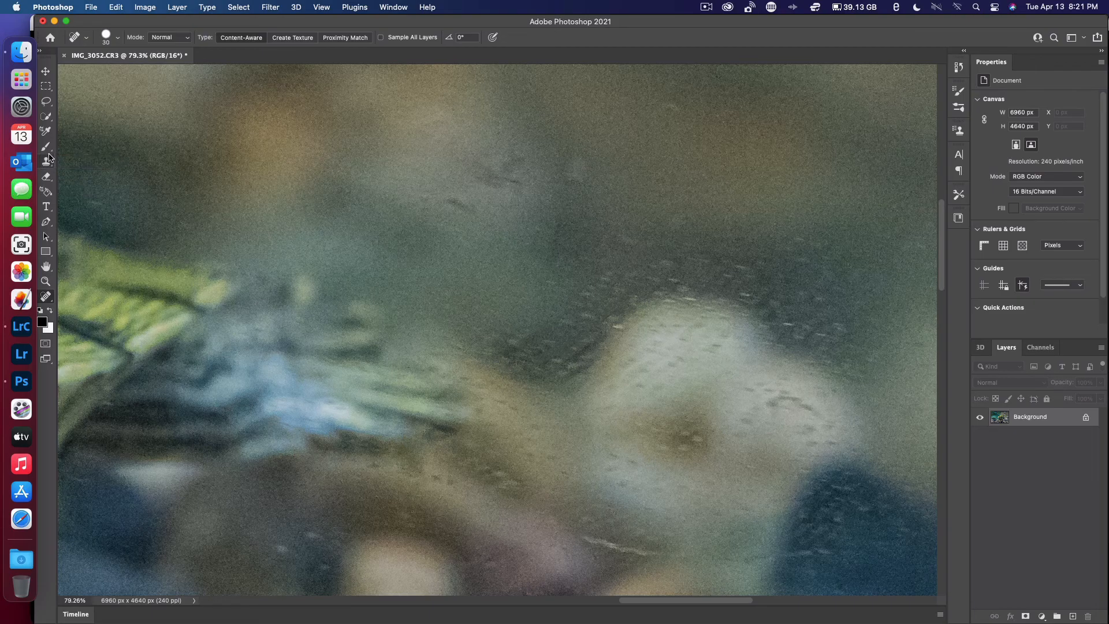
Patch the speckled dark area between the tail and the pale stone with clean background using the Patch tool, and deselect it.
click(52, 301)
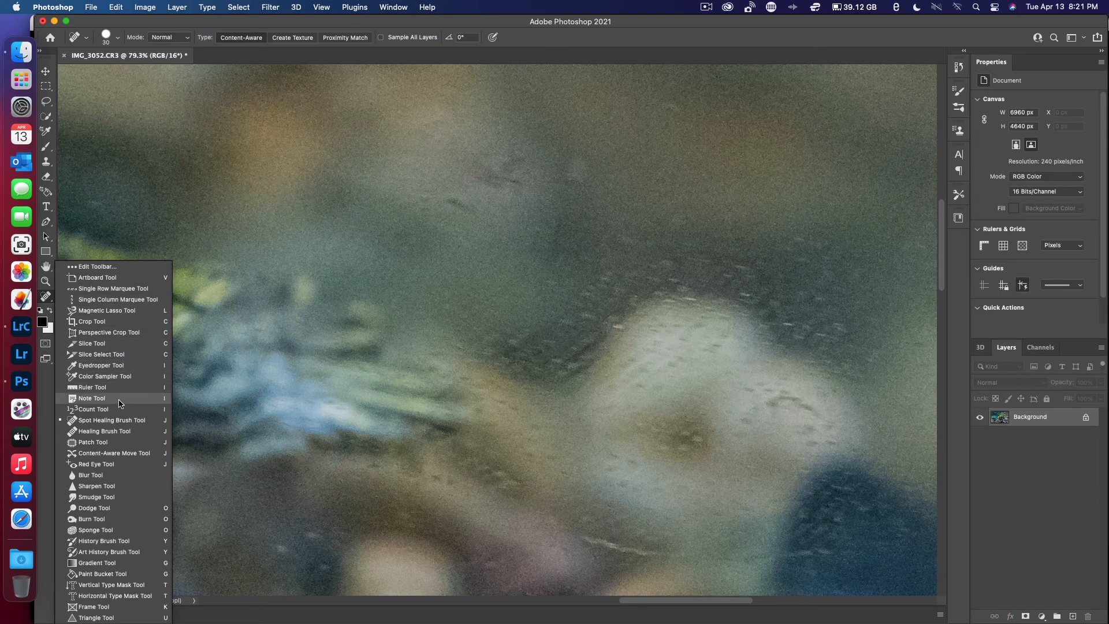
click(78, 442)
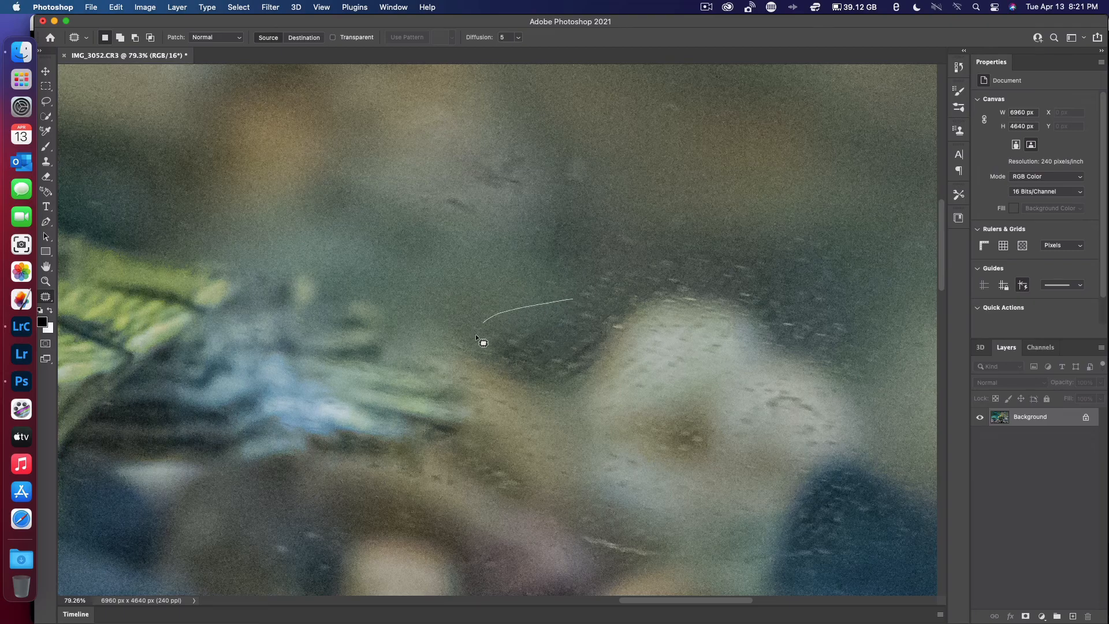
mouse_move(555, 378)
mouse_down()
mouse_move(595, 311)
mouse_move(570, 297)
mouse_move(521, 319)
mouse_move(504, 303)
mouse_up()
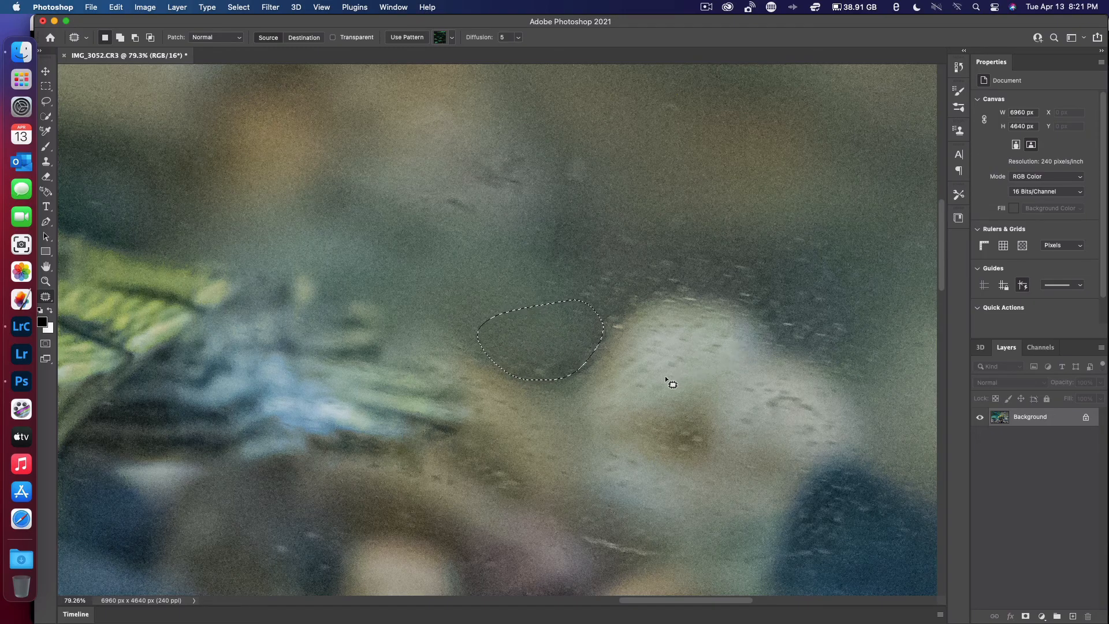
scroll(665, 377, right, 10)
key(super+d)
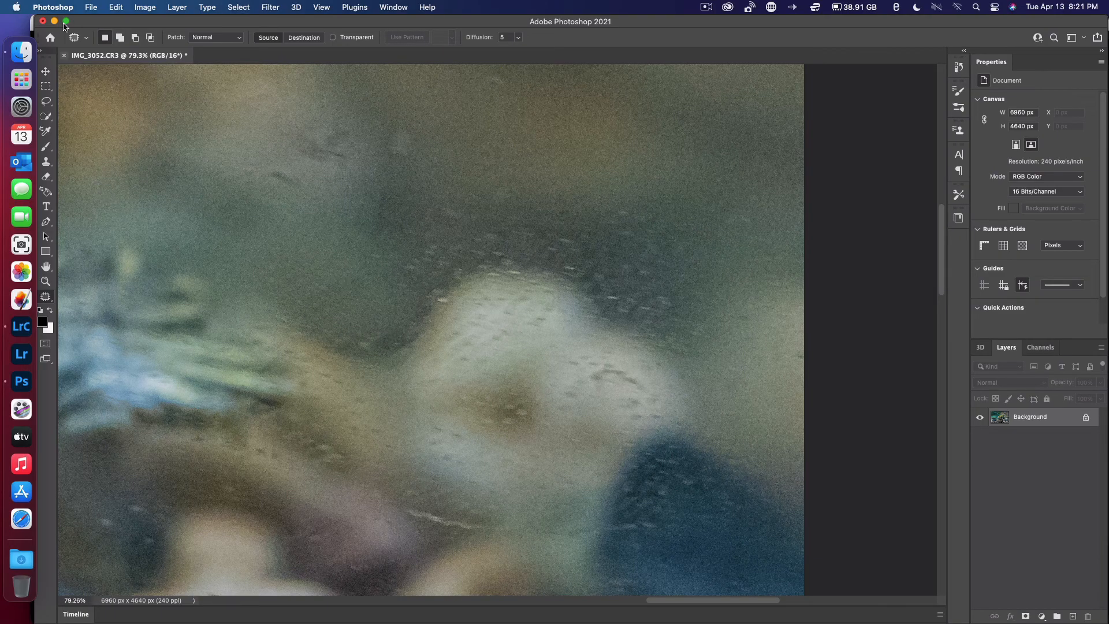
Return to the Spot Healing Brush and heal the remaining specks along the lower edge of the patched area.
click(45, 358)
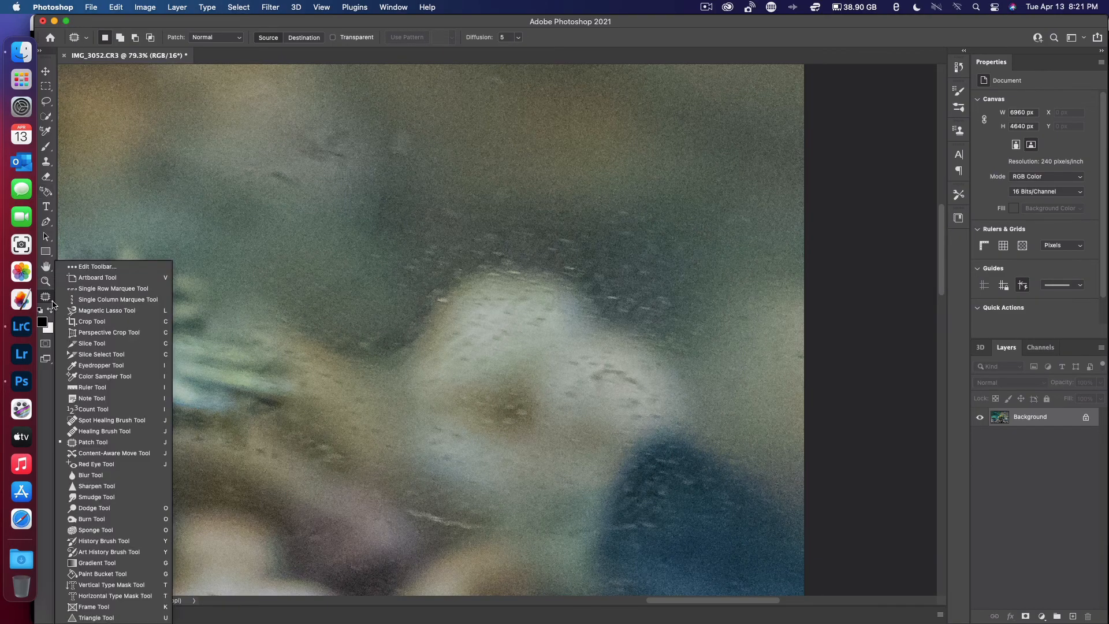
click(96, 422)
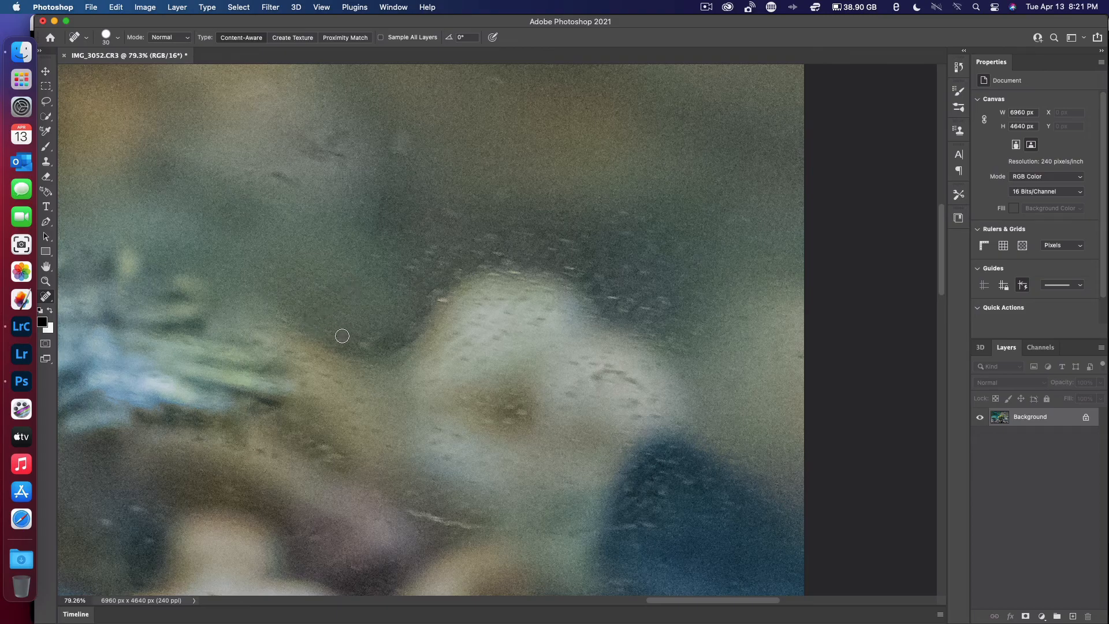
click(332, 335)
click(362, 342)
click(372, 339)
click(379, 333)
Spot-heal the light specks on the teal leaf just above the turtle's head and beside its shell.
scroll(377, 287, down, 5)
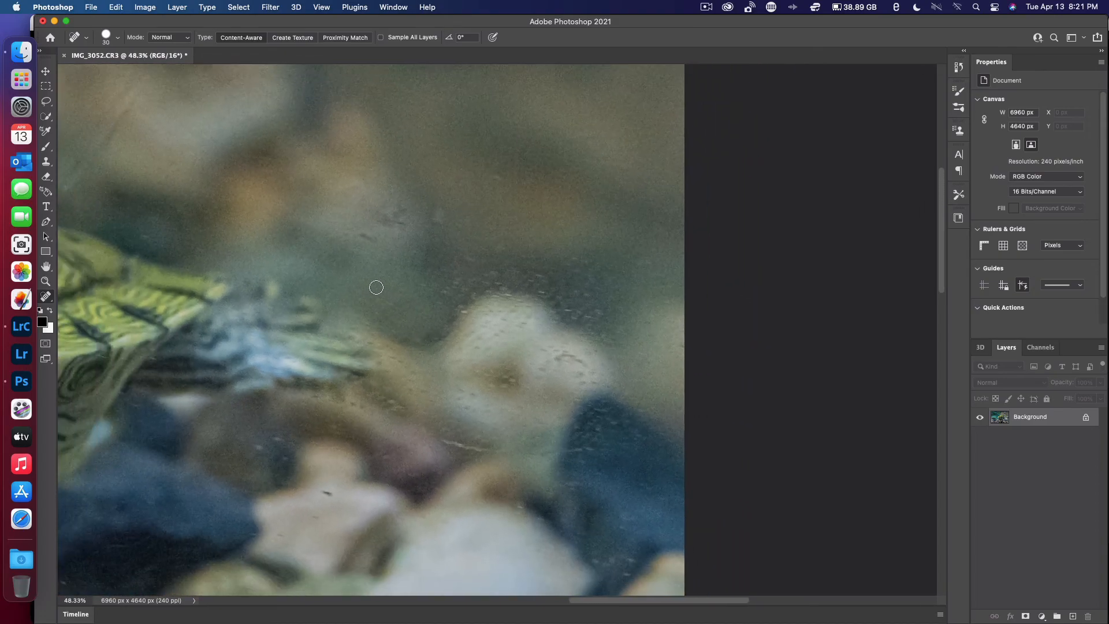
scroll(376, 287, down, 2)
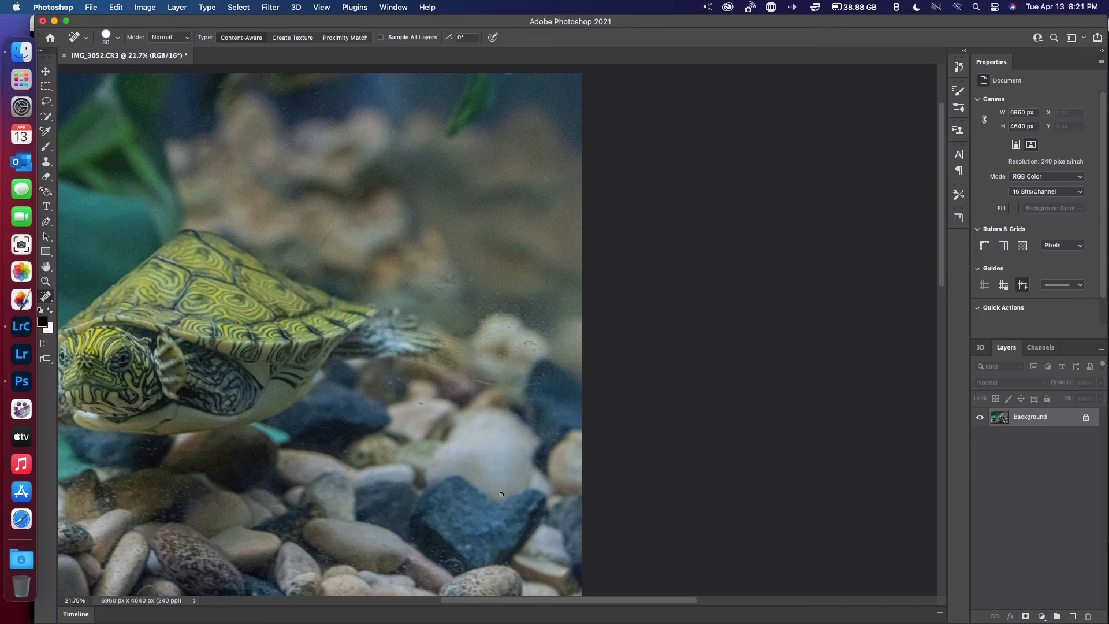
scroll(273, 379, down, 3)
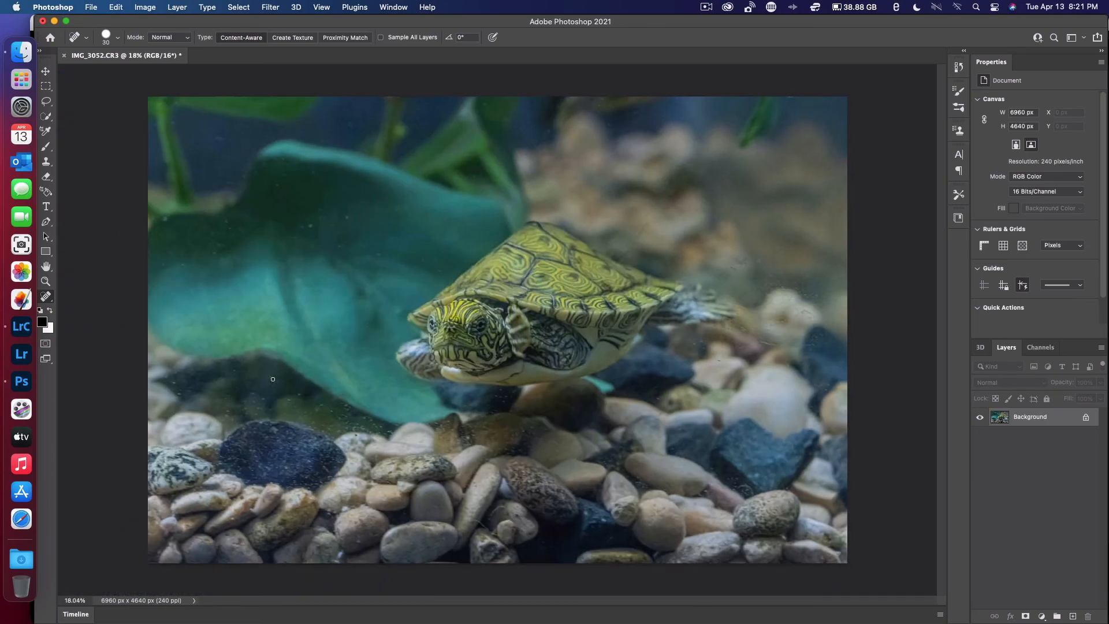
scroll(341, 321, up, 1)
scroll(341, 321, up, 4)
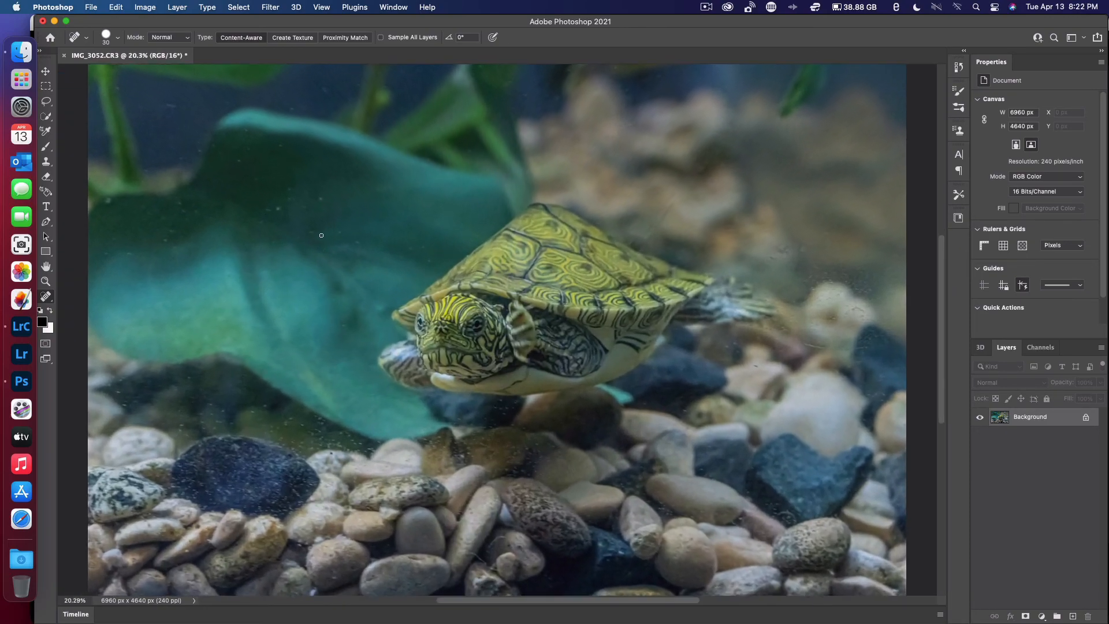
scroll(296, 220, up, 1)
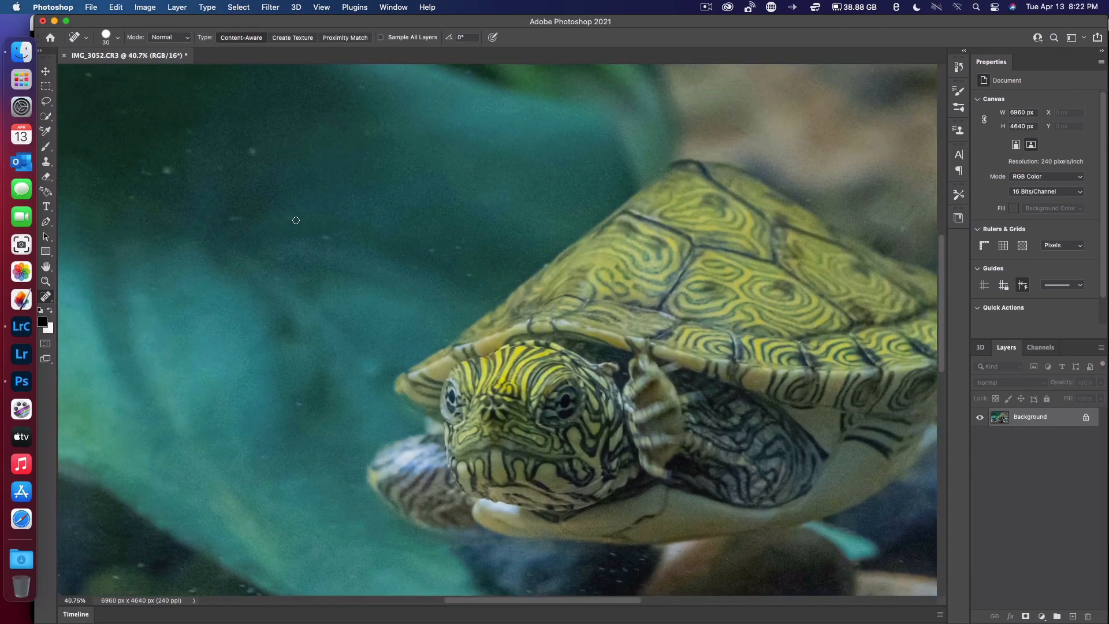
scroll(451, 271, up, 2)
scroll(457, 259, up, 1)
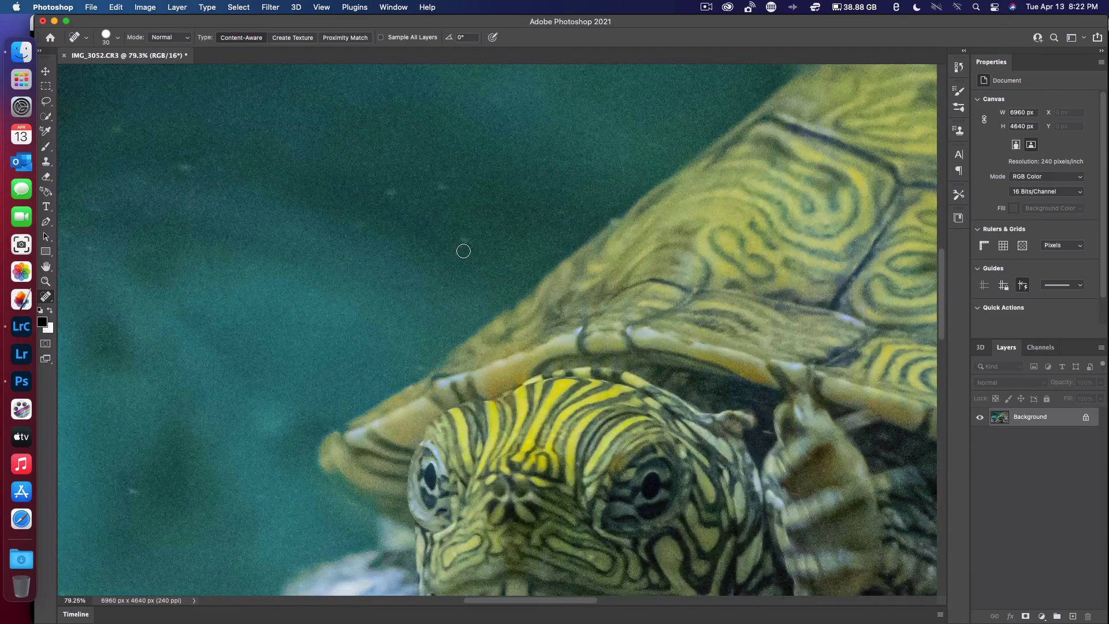
click(393, 192)
click(354, 225)
drag(647, 144, 599, 116)
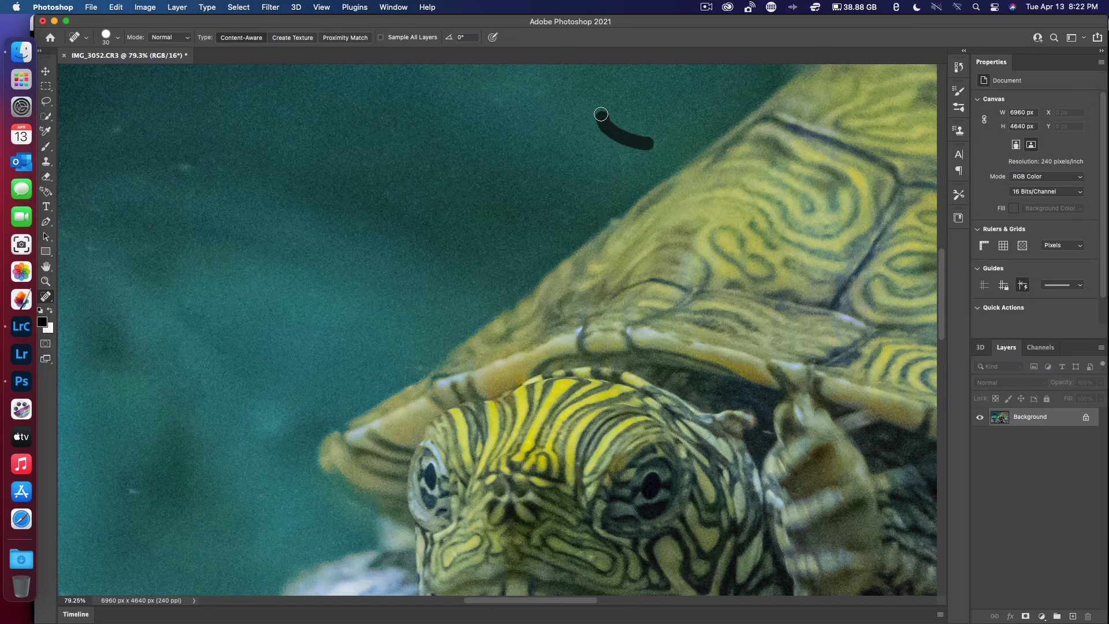
Spot-heal the bright specks across the dark upper part of the teal leaf.
scroll(396, 179, up, 10)
scroll(397, 180, left, 5)
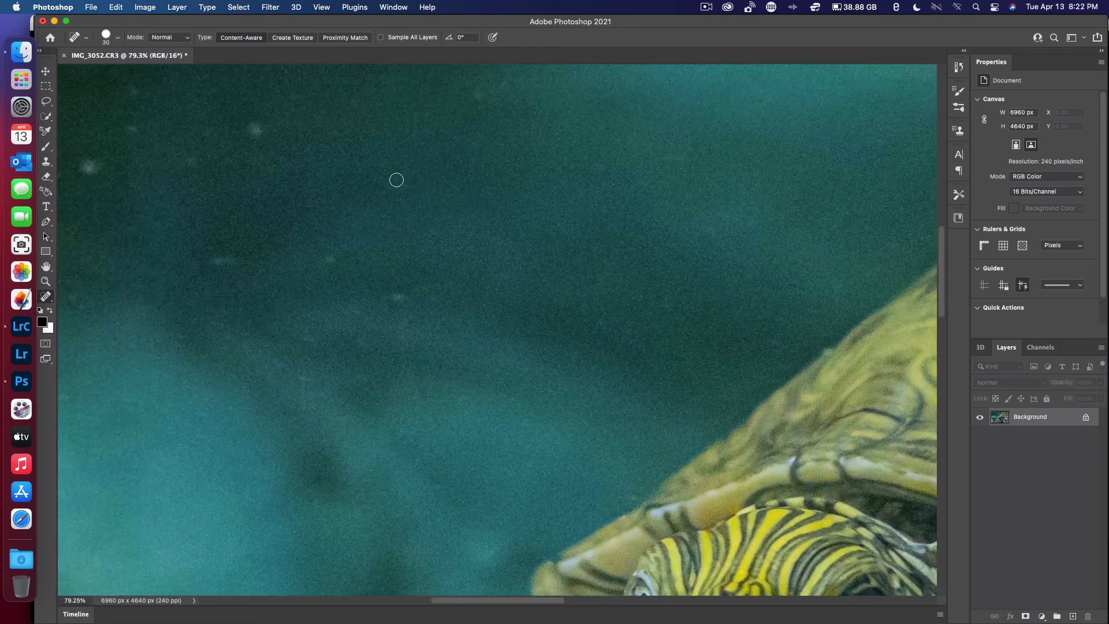
click(561, 358)
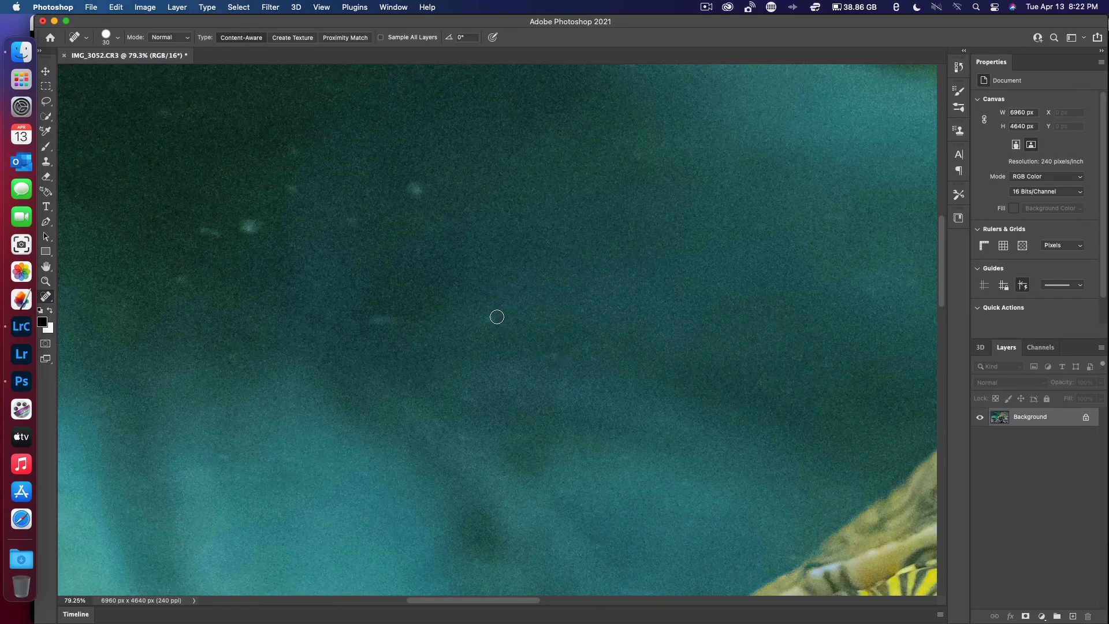
drag(377, 320, 398, 320)
click(413, 189)
click(249, 225)
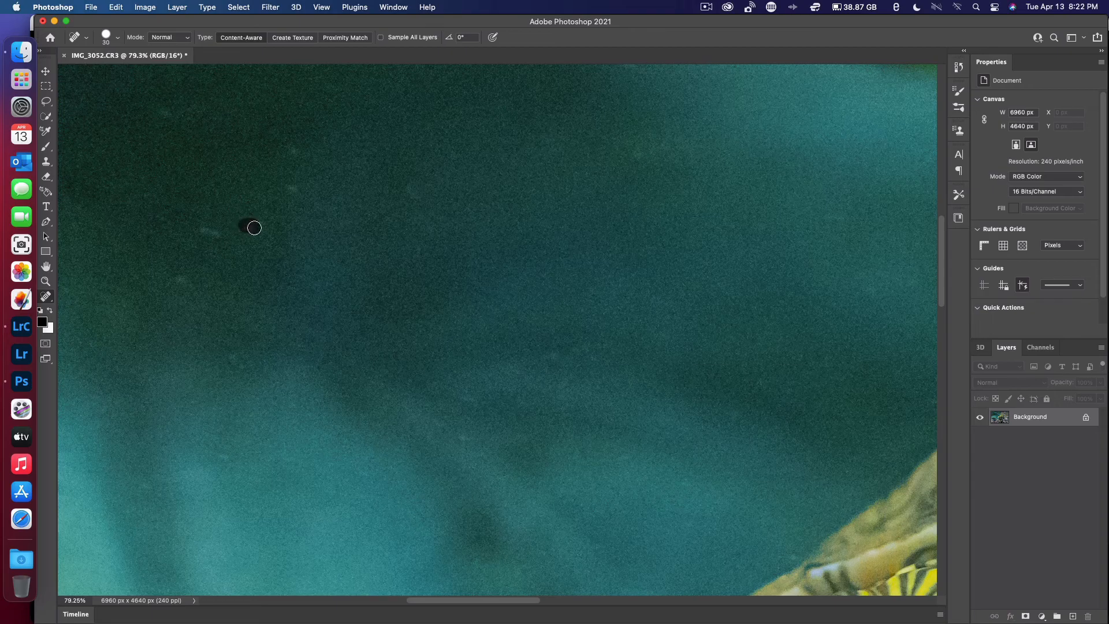
click(292, 188)
click(209, 232)
click(181, 279)
Review the cleaned leaf in the whole photo and examine the stones behind the turtle's tail for remaining specks.
scroll(383, 238, down, 5)
scroll(484, 315, down, 1)
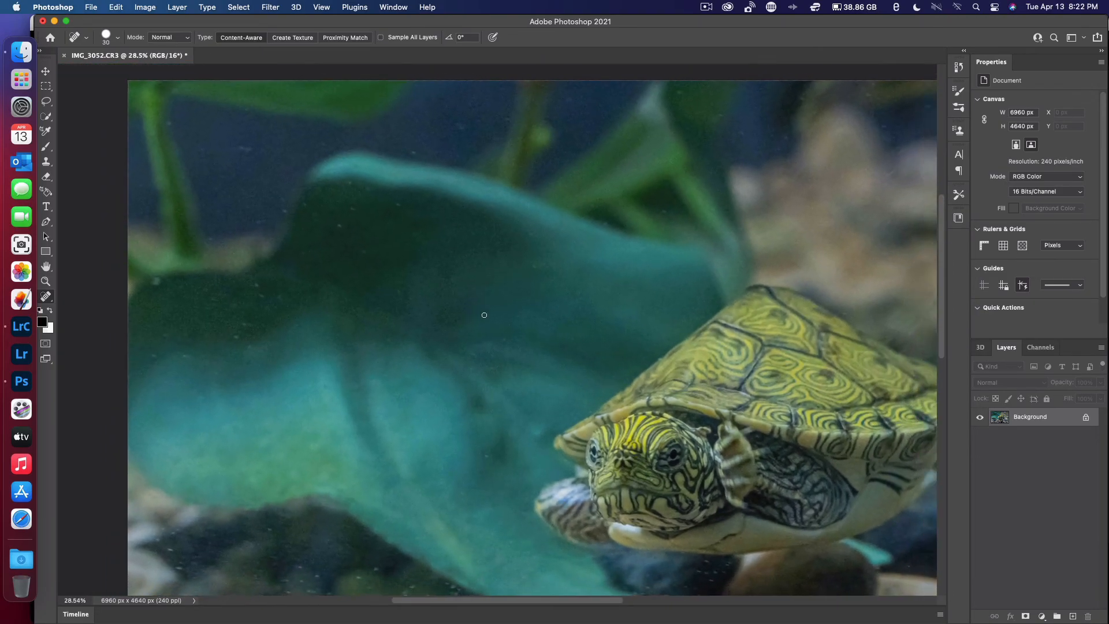
scroll(484, 315, right, 3)
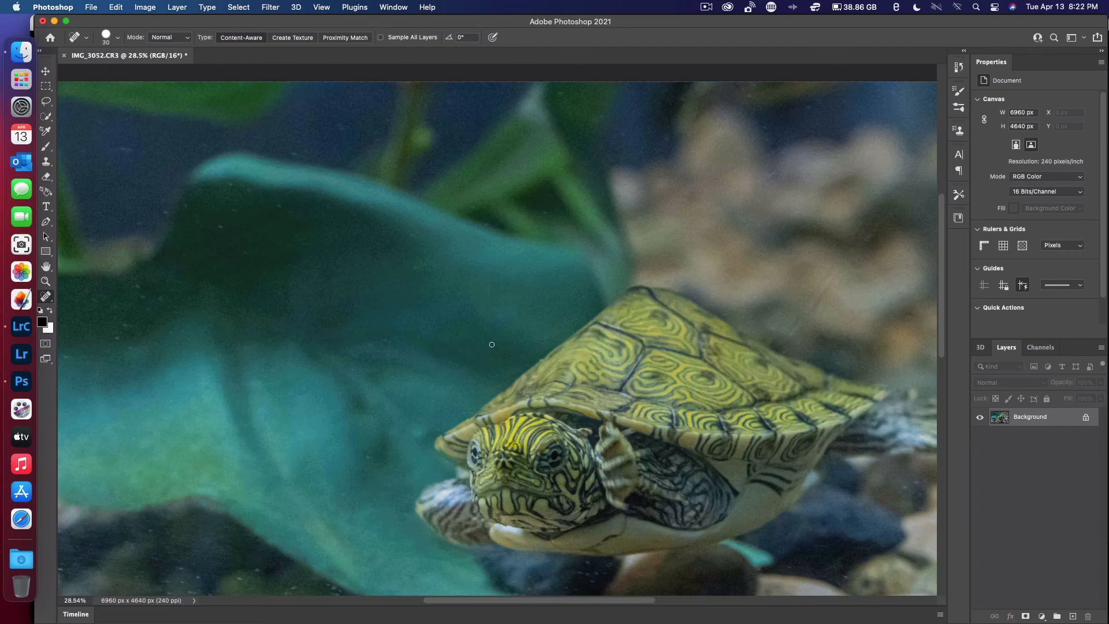
scroll(295, 334, down, 5)
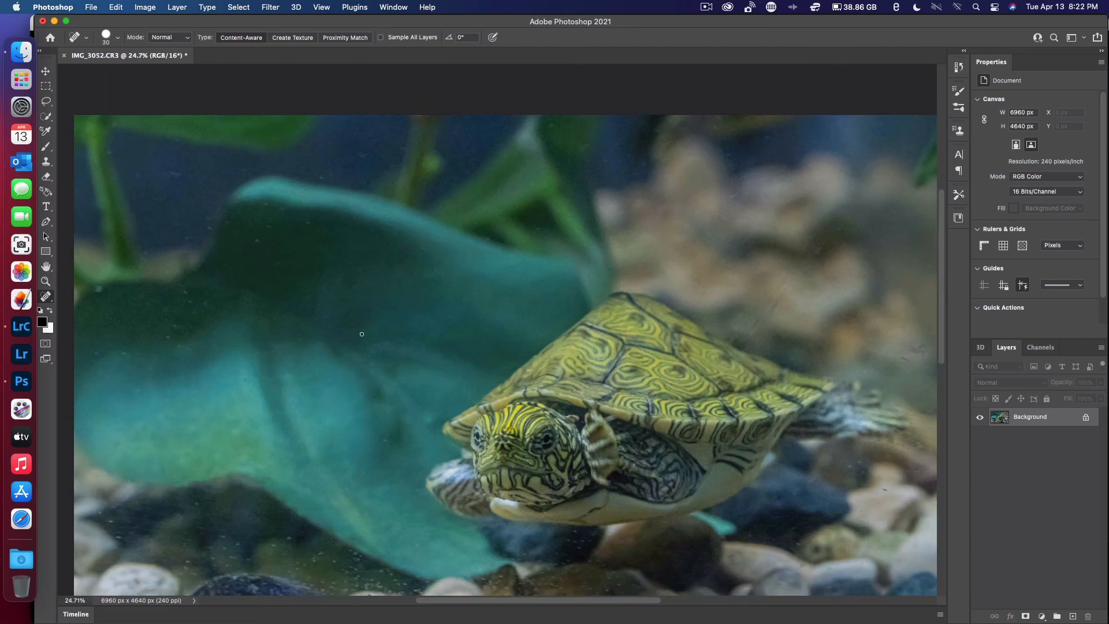
scroll(429, 334, down, 1)
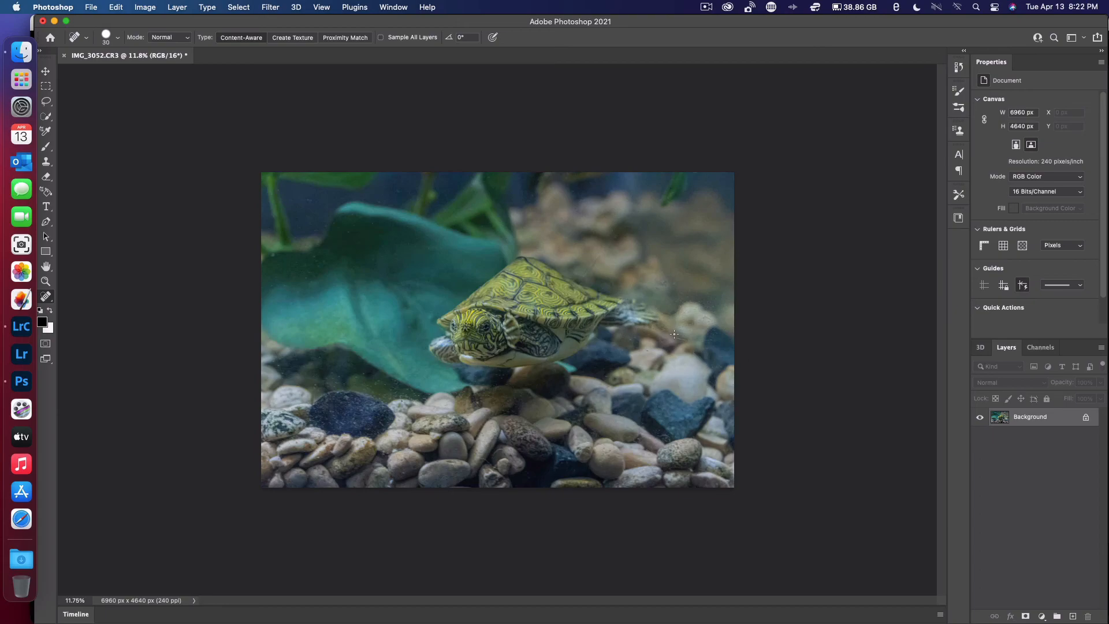
scroll(676, 336, up, 5)
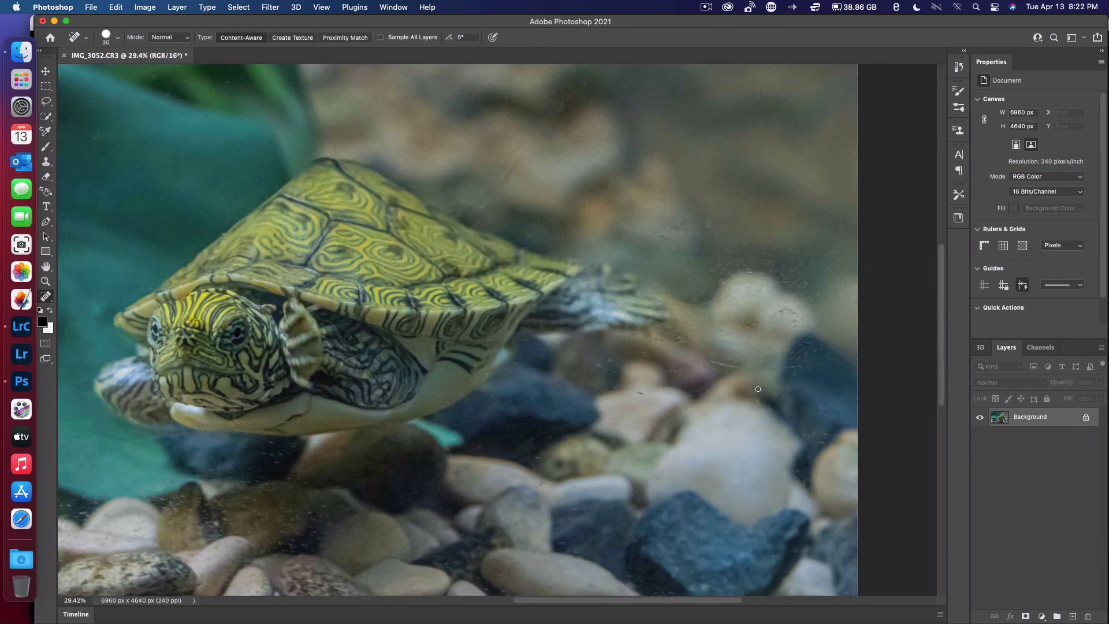
Spot-heal the faint diagonal scratches in the blurred background just above the turtle's shell.
scroll(531, 184, up, 3)
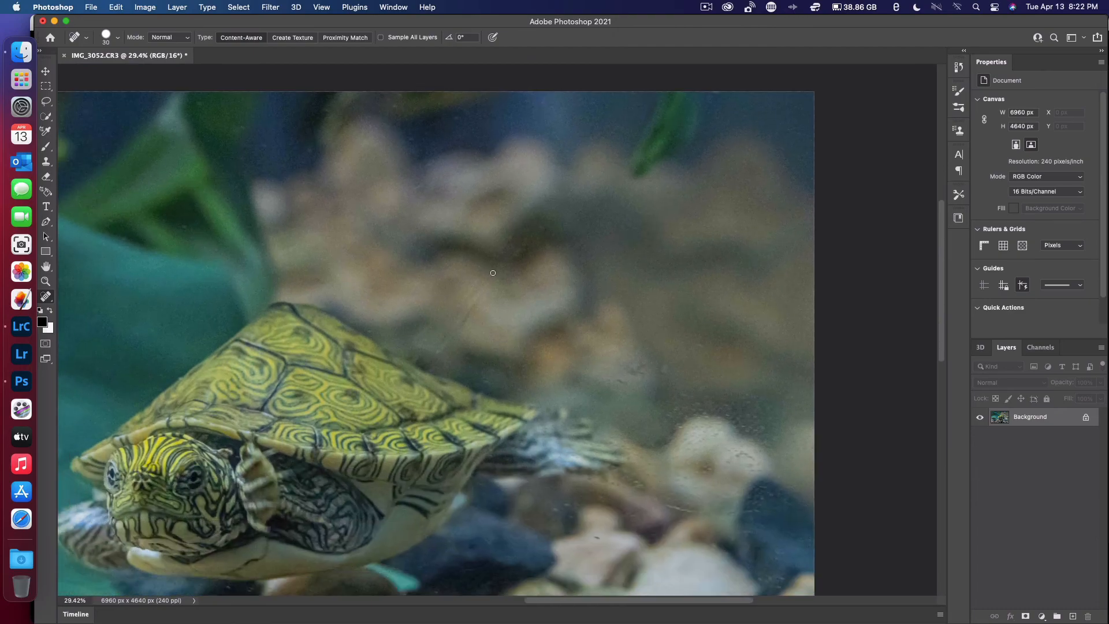
scroll(493, 273, up, 2)
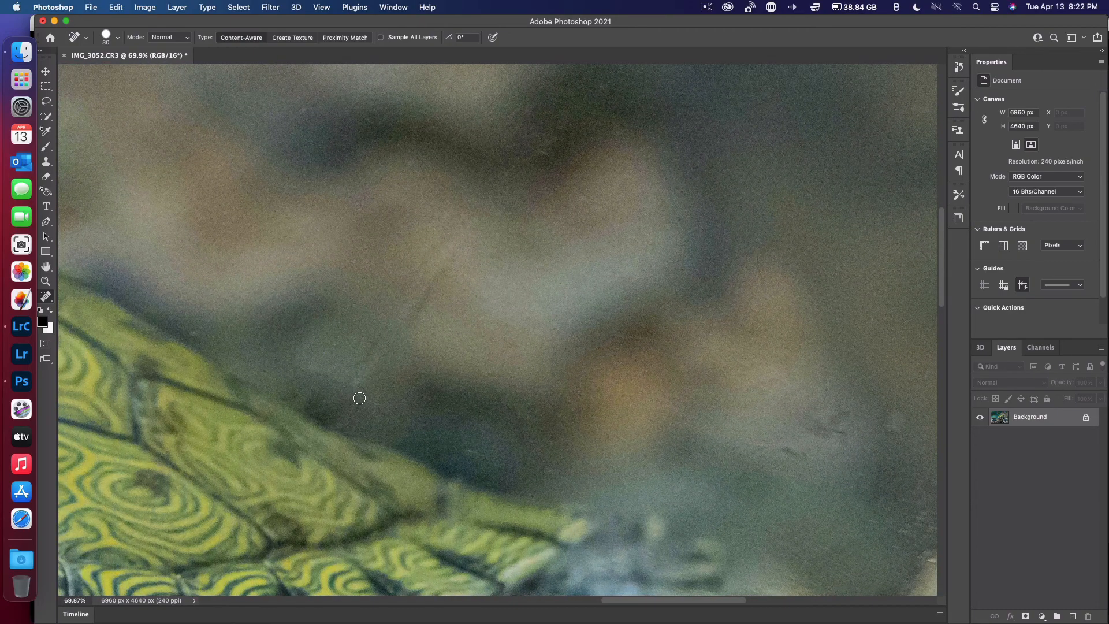
mouse_move(358, 390)
mouse_down()
mouse_move(416, 292)
mouse_move(472, 232)
mouse_up()
mouse_move(366, 334)
mouse_down()
mouse_move(428, 242)
mouse_move(451, 227)
mouse_move(382, 306)
mouse_move(436, 233)
mouse_up()
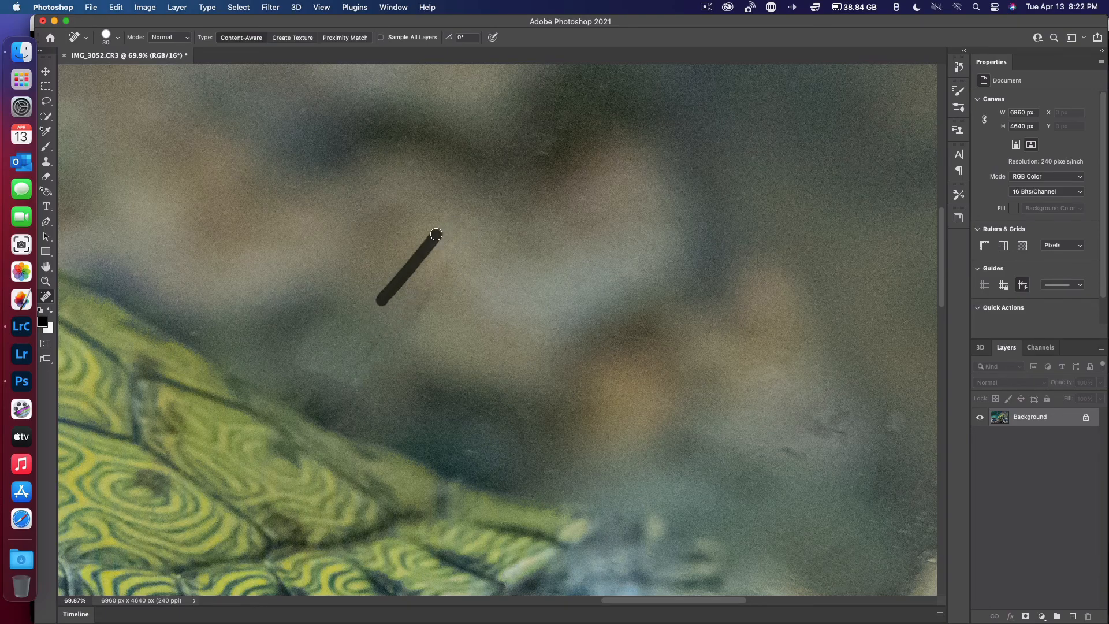
click(396, 274)
click(407, 261)
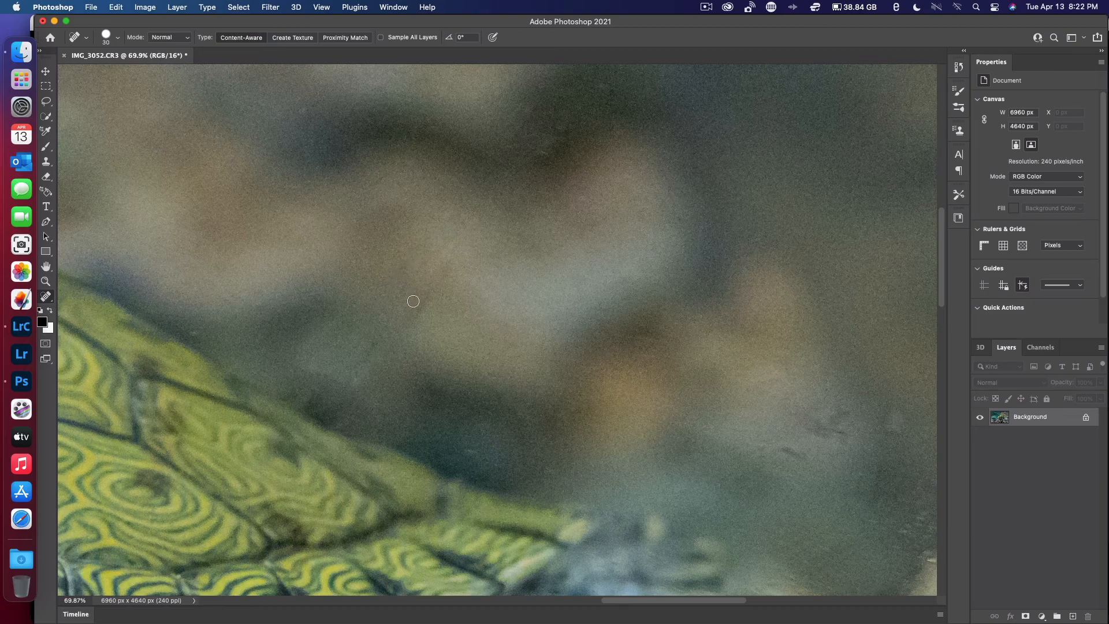
mouse_move(352, 377)
mouse_down()
mouse_move(396, 304)
mouse_move(473, 227)
mouse_move(426, 263)
mouse_up()
drag(414, 318, 443, 273)
Spot-heal the thin light scratch running beneath the pale stone behind the turtle's tail, and review the whole photo.
scroll(599, 402, down, 10)
scroll(599, 402, right, 5)
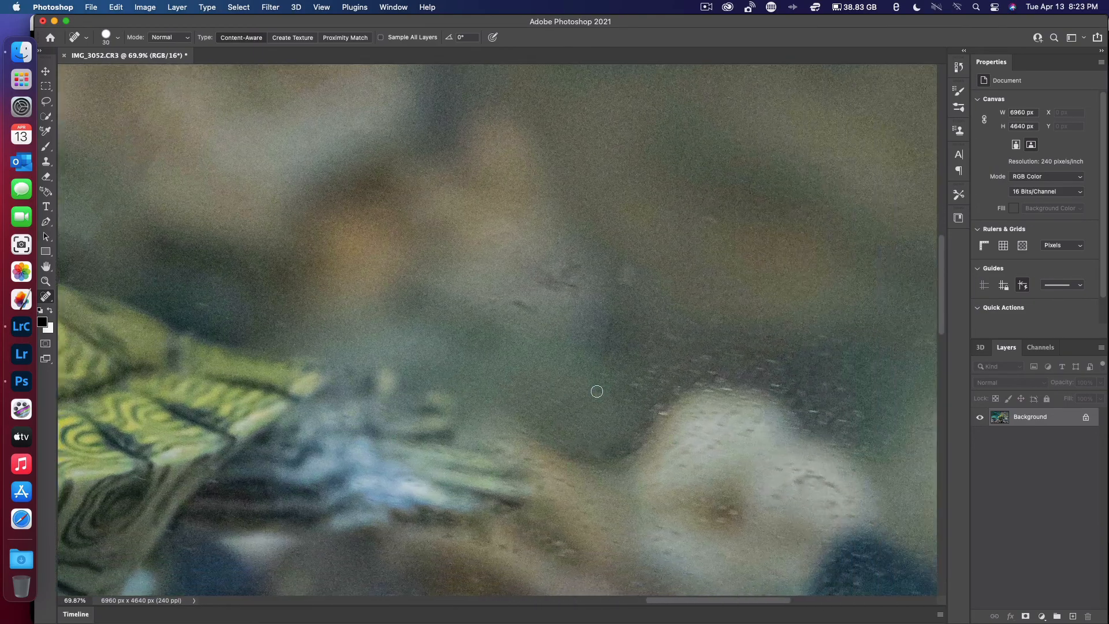
scroll(596, 391, up, 10)
scroll(597, 392, right, 3)
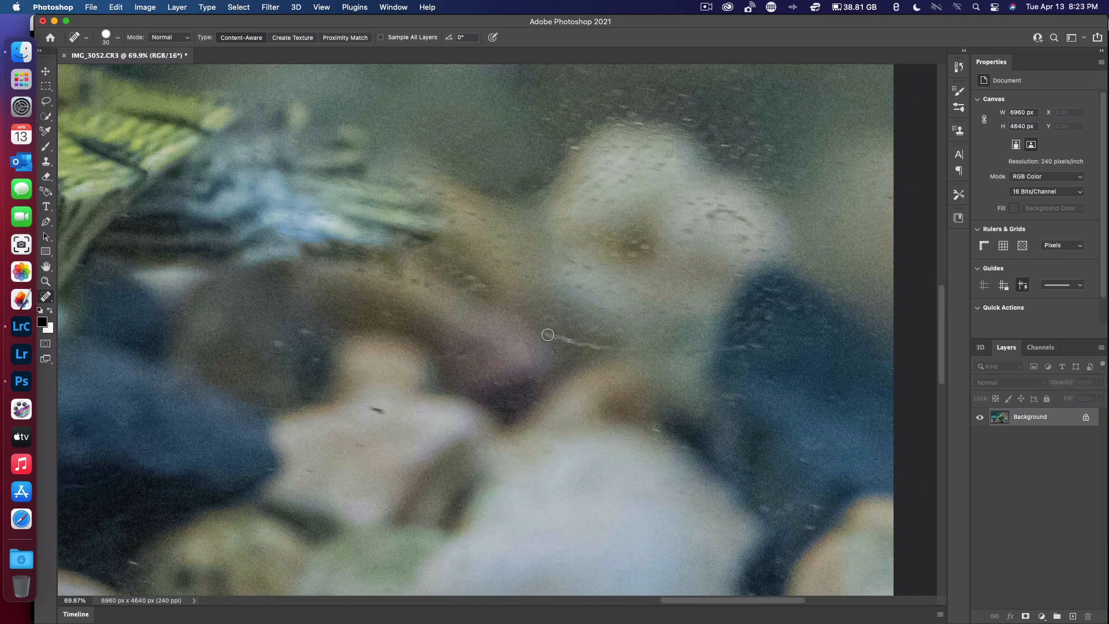
mouse_move(548, 335)
mouse_down()
mouse_move(718, 349)
mouse_move(667, 352)
mouse_move(767, 347)
mouse_up()
scroll(769, 372, down, 3)
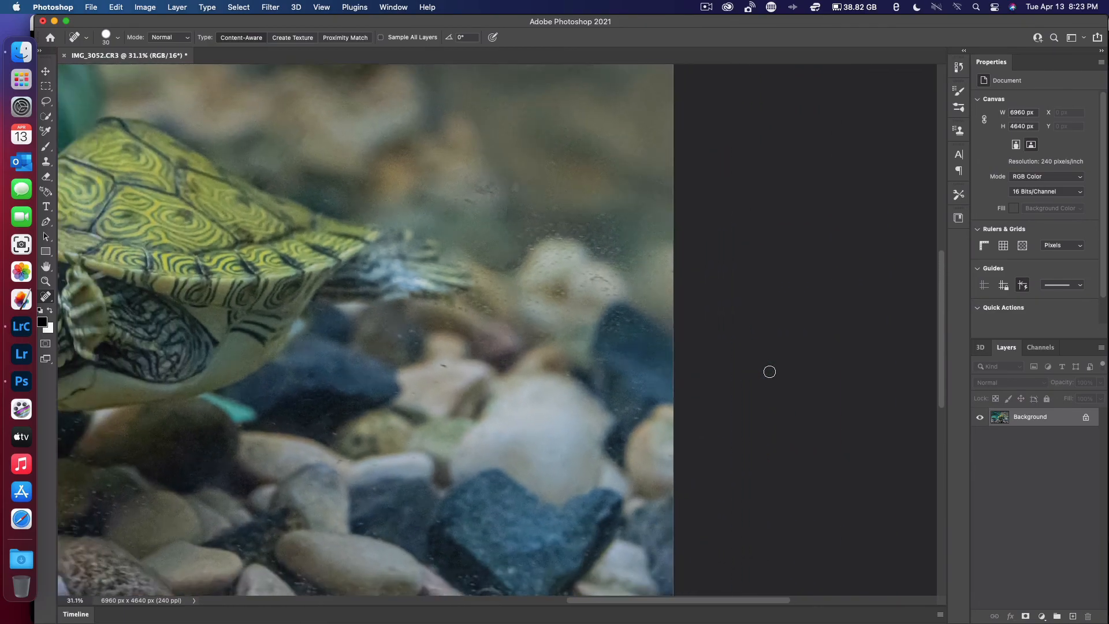
scroll(768, 371, down, 2)
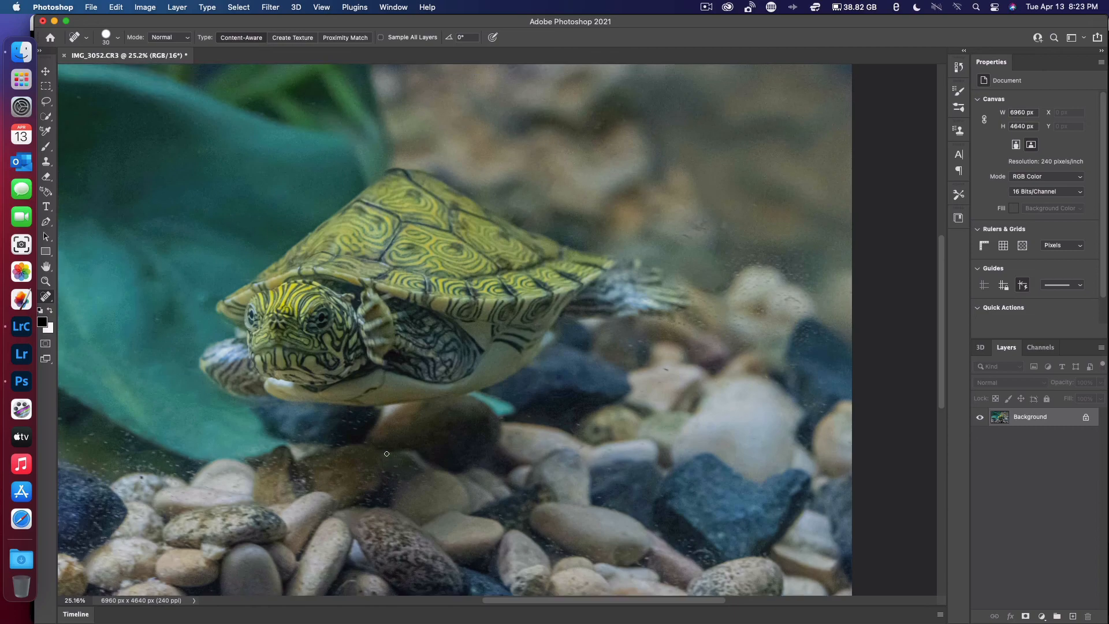
scroll(400, 364, down, 2)
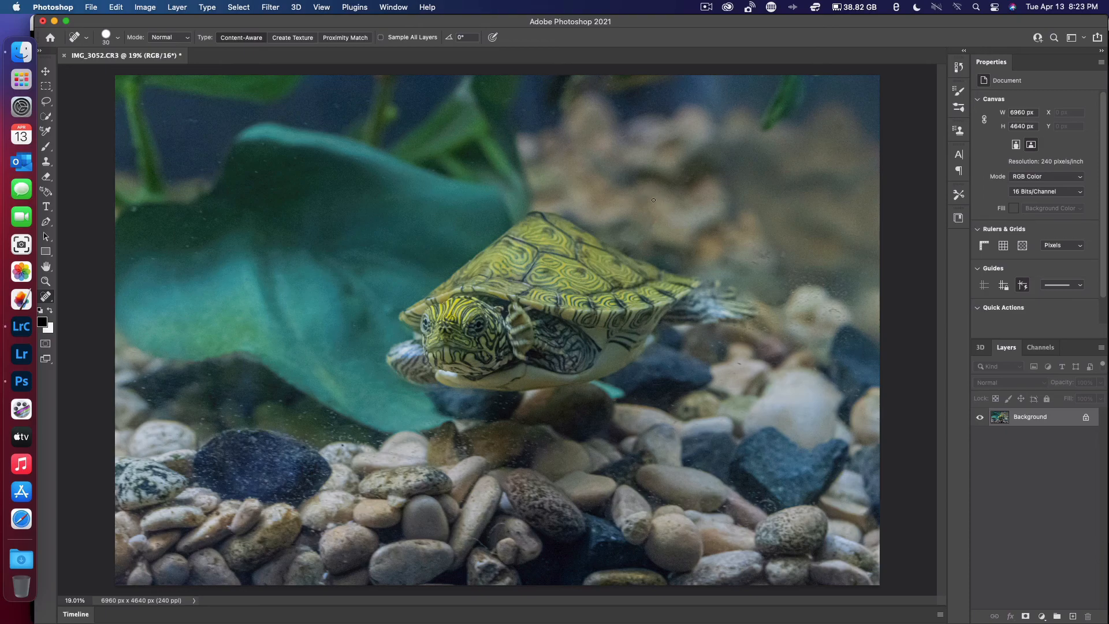
scroll(654, 200, up, 5)
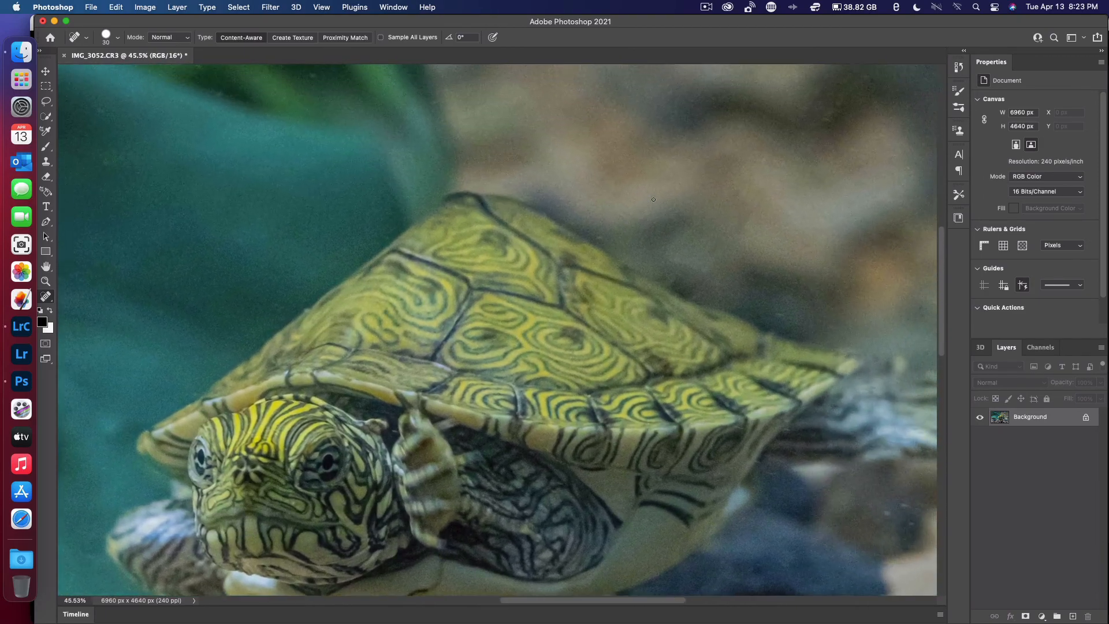
scroll(654, 200, up, 5)
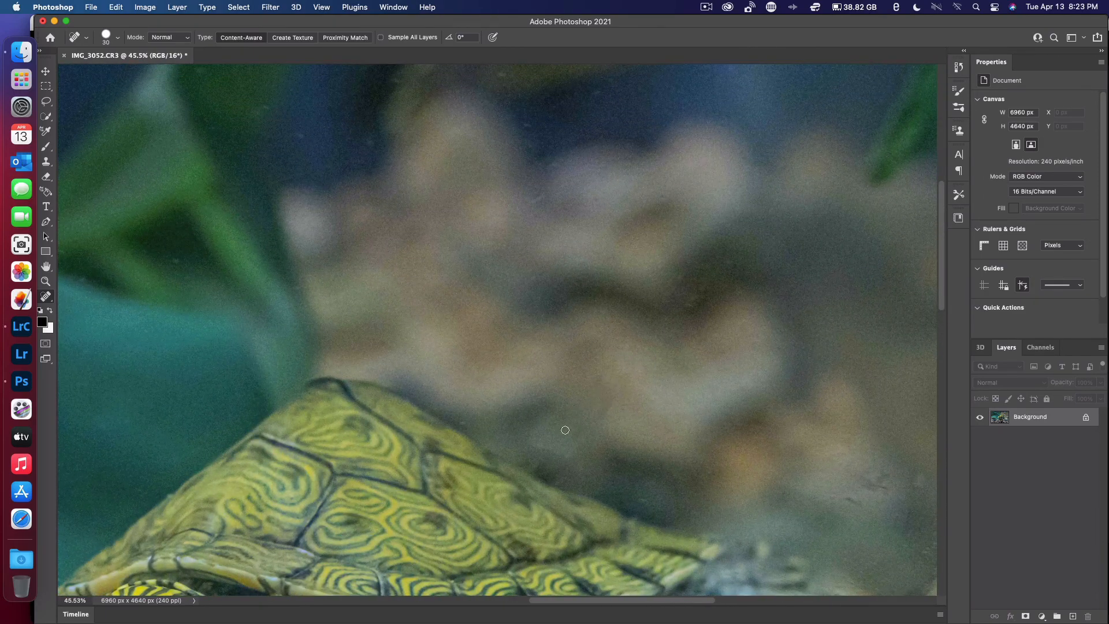
scroll(628, 320, down, 5)
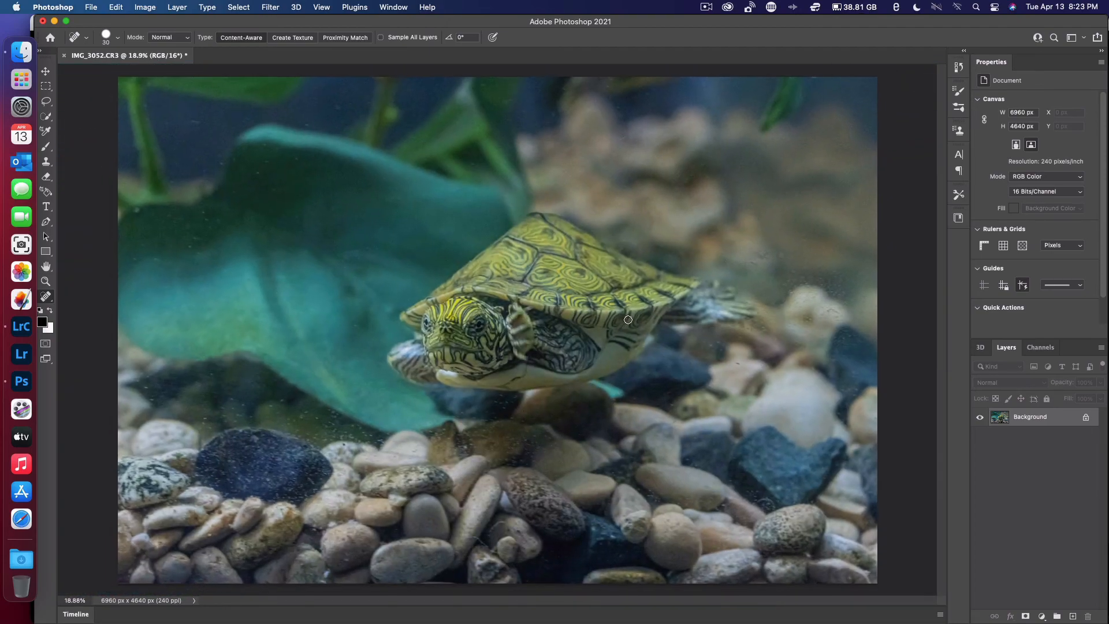
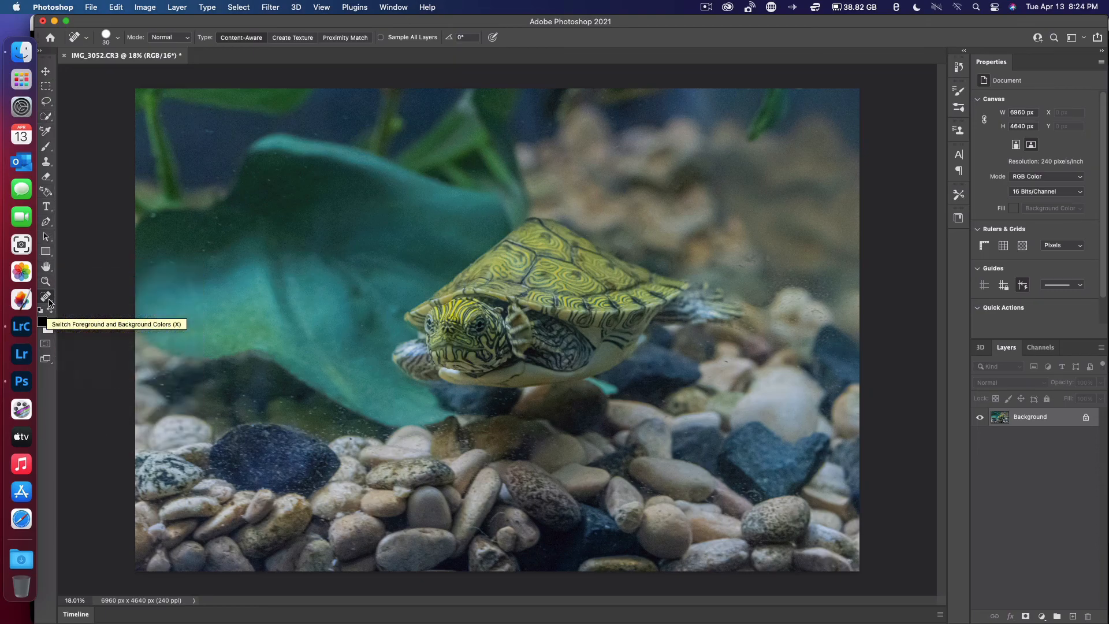
Crop the turtle photo with the Crop tool to the 4:5 (8:10) ratio, keeping the whole turtle inside the portrait frame.
click(49, 302)
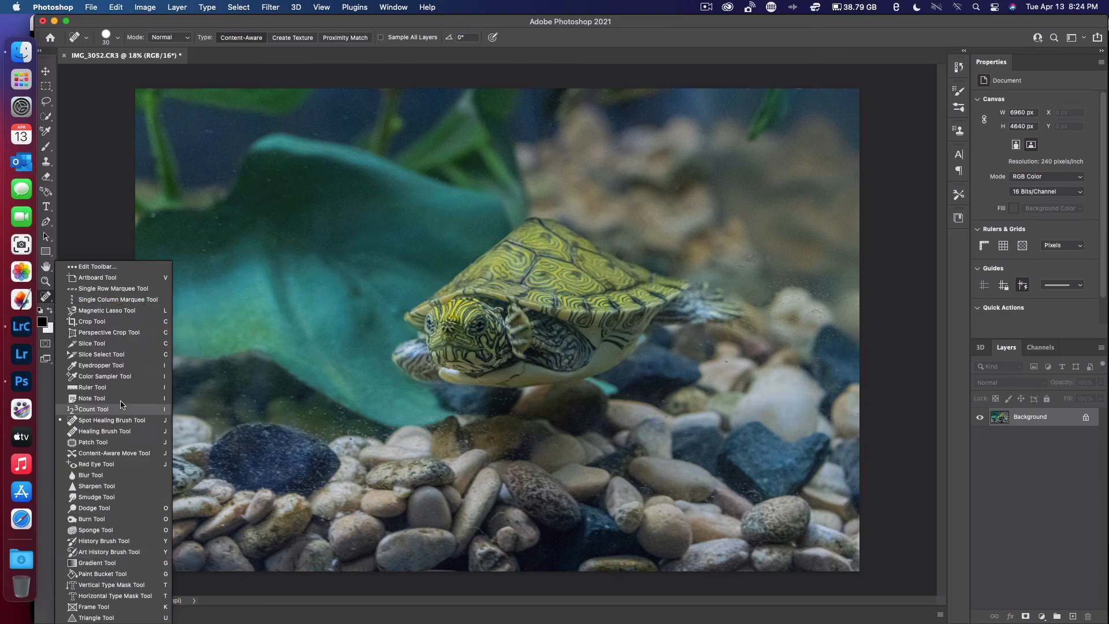
click(121, 321)
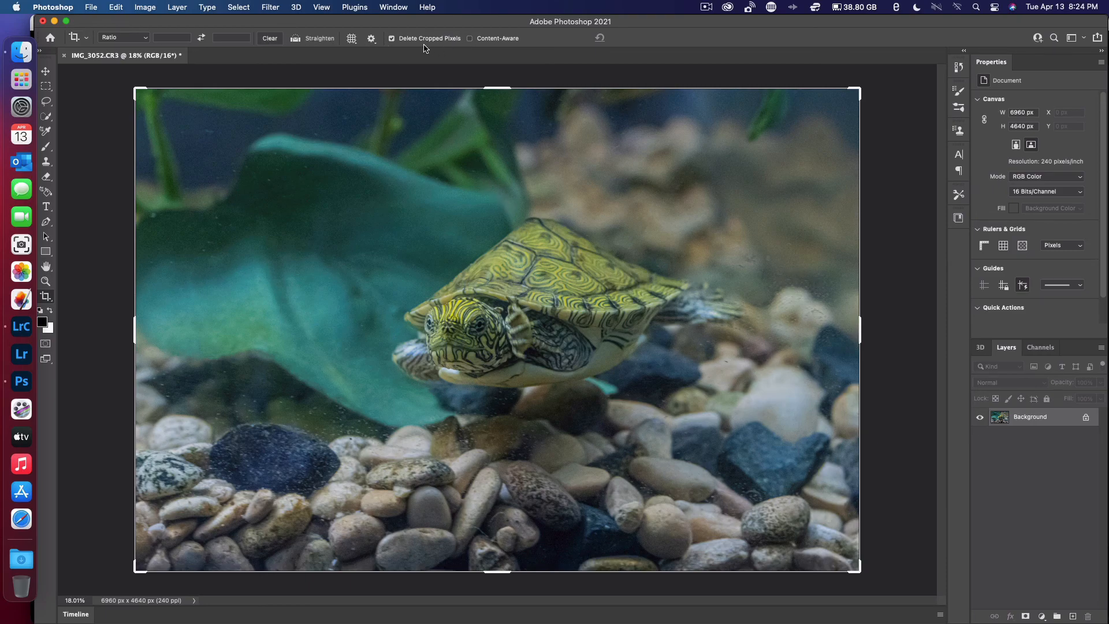
click(372, 39)
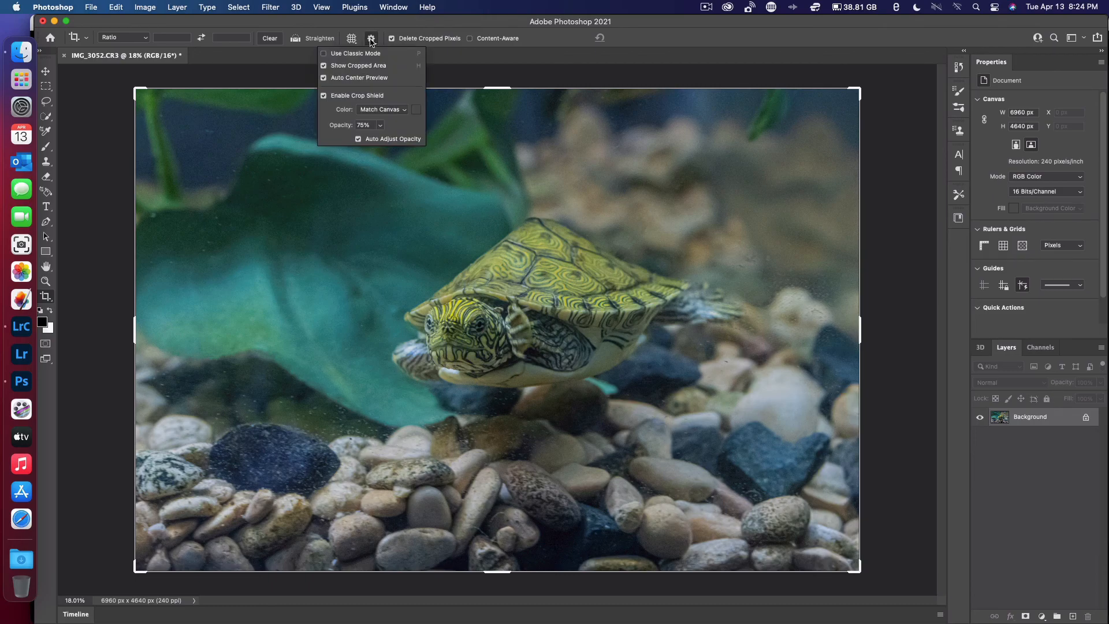
click(213, 63)
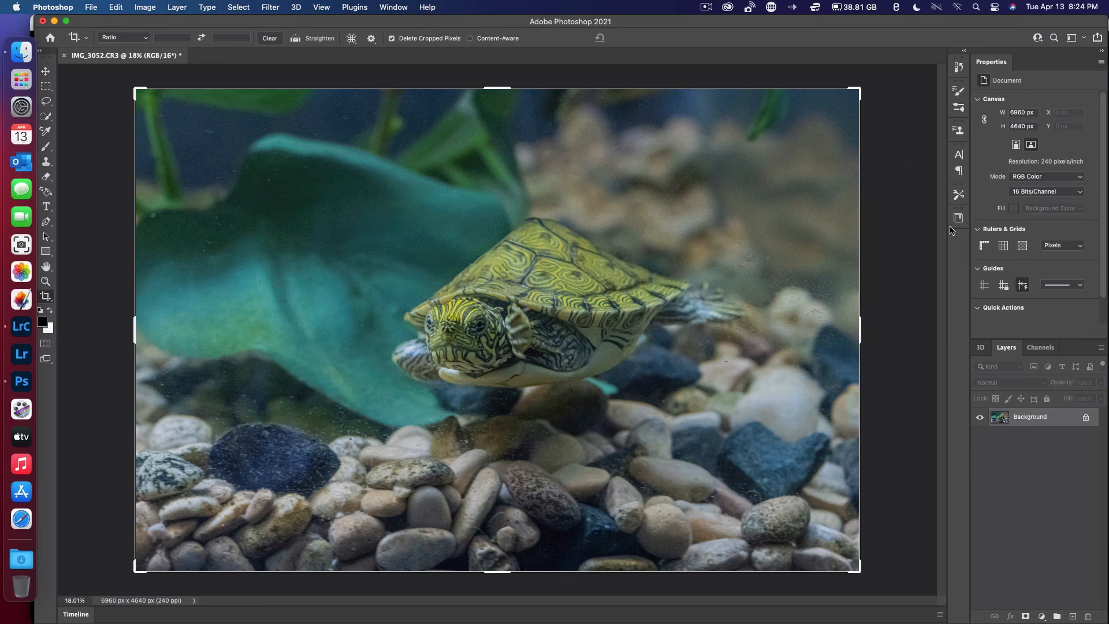
right_click(481, 233)
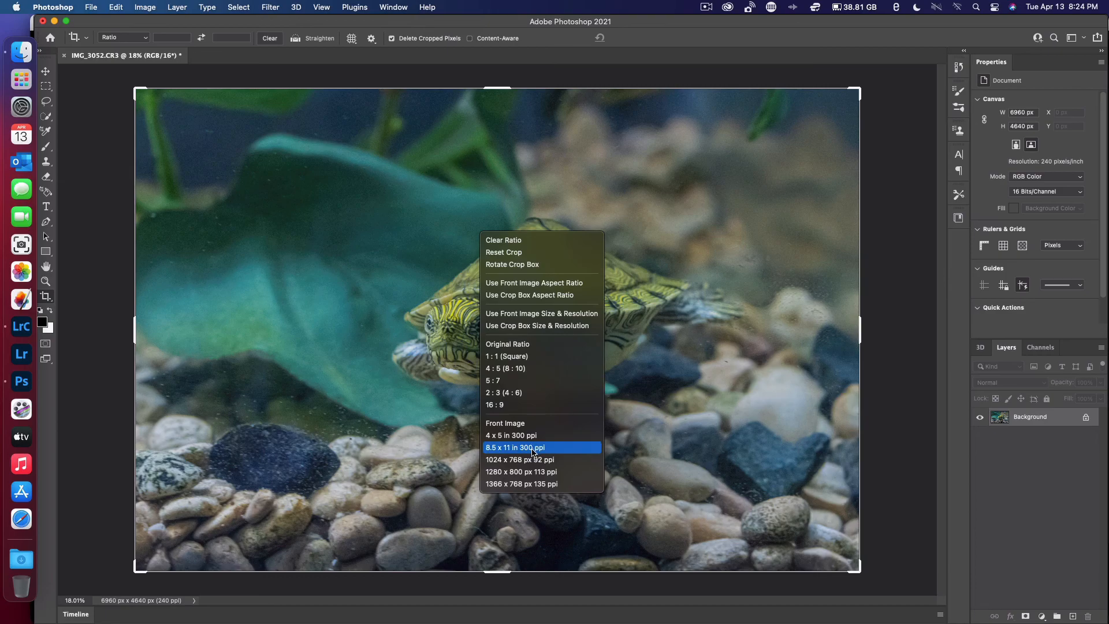
click(549, 368)
drag(514, 360, 446, 364)
key(Return)
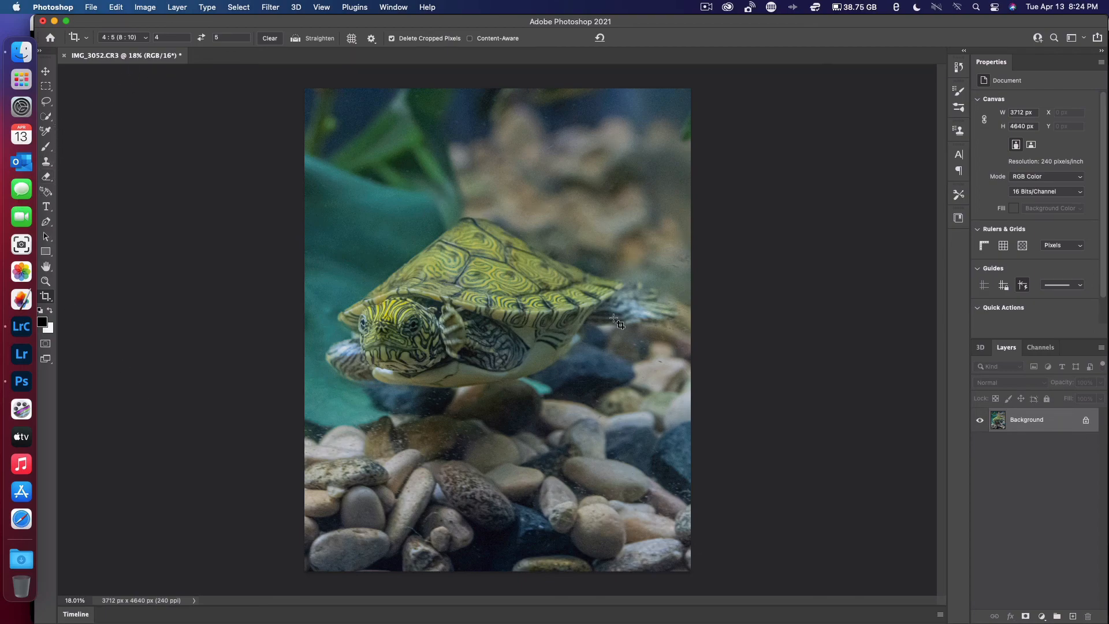
Close IMG_3052.CR3 without saving its changes and return to Lightroom Classic.
scroll(608, 306, up, 5)
scroll(607, 303, down, 5)
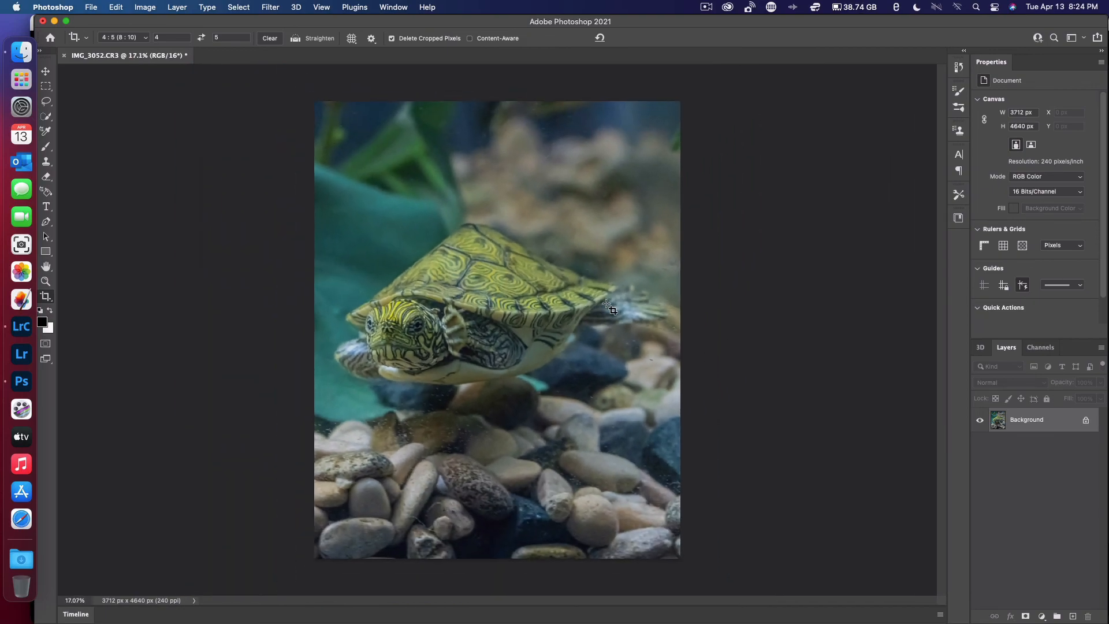
scroll(610, 308, up, 1)
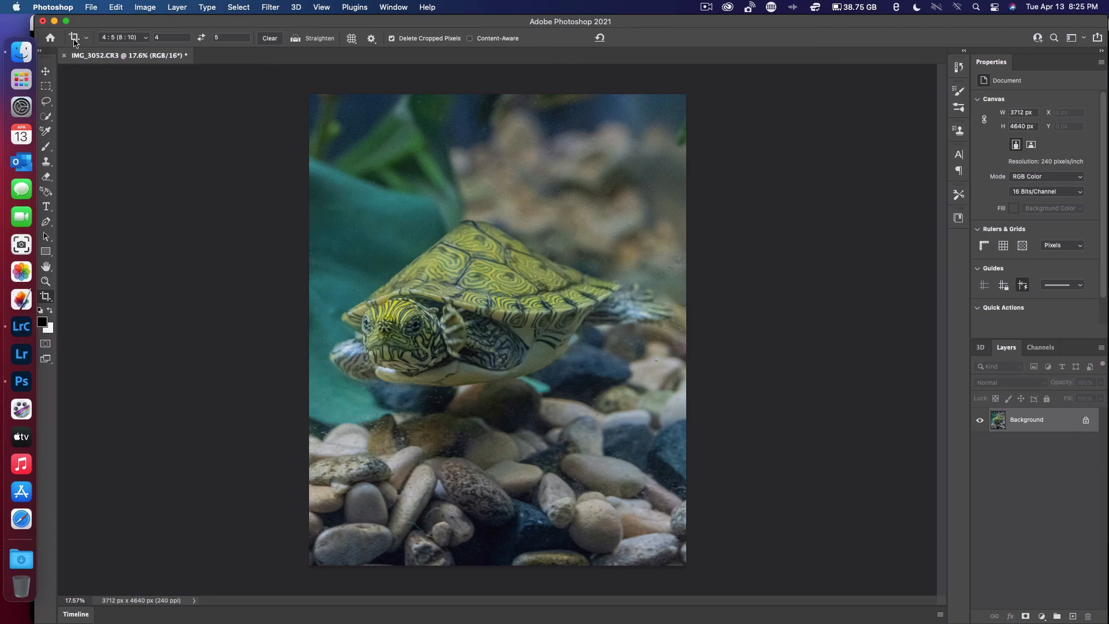
click(43, 21)
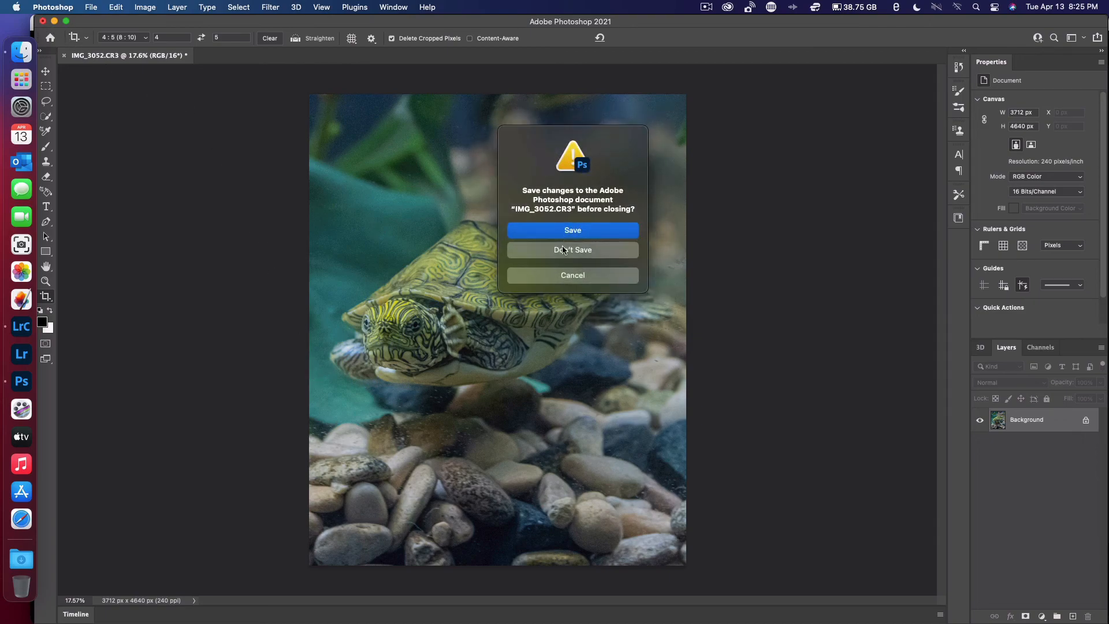
click(563, 249)
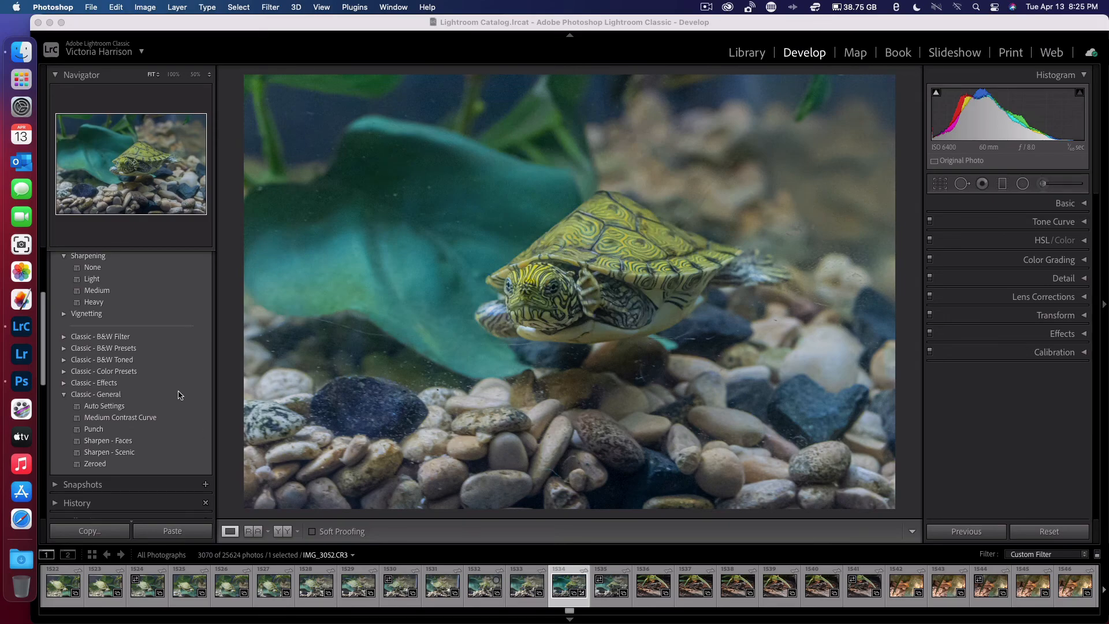
Open the SA Botanical 4-10-21 collection.
scroll(127, 437, down, 8)
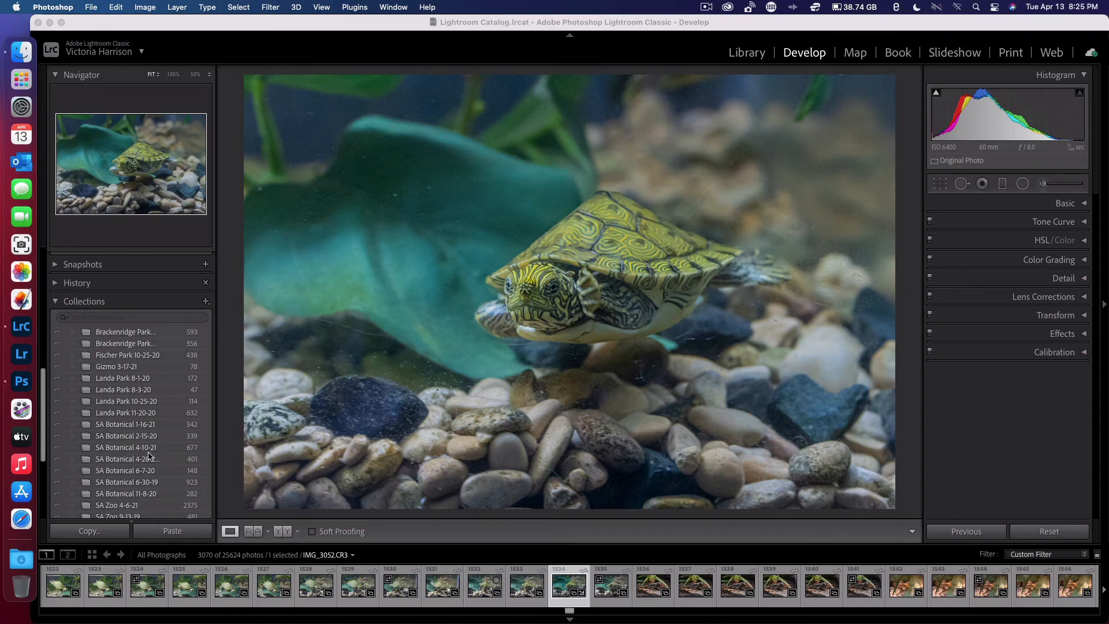
click(149, 449)
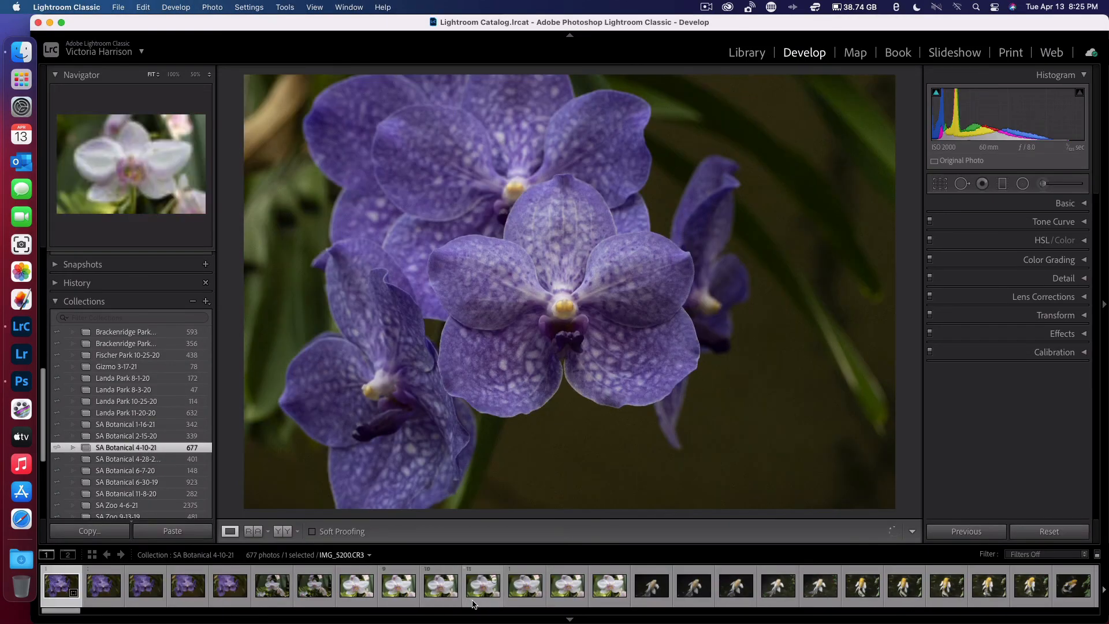
Browse the collection's photos and display a pink-and-white columbine close-up near the end of the series.
scroll(693, 586, down, 10)
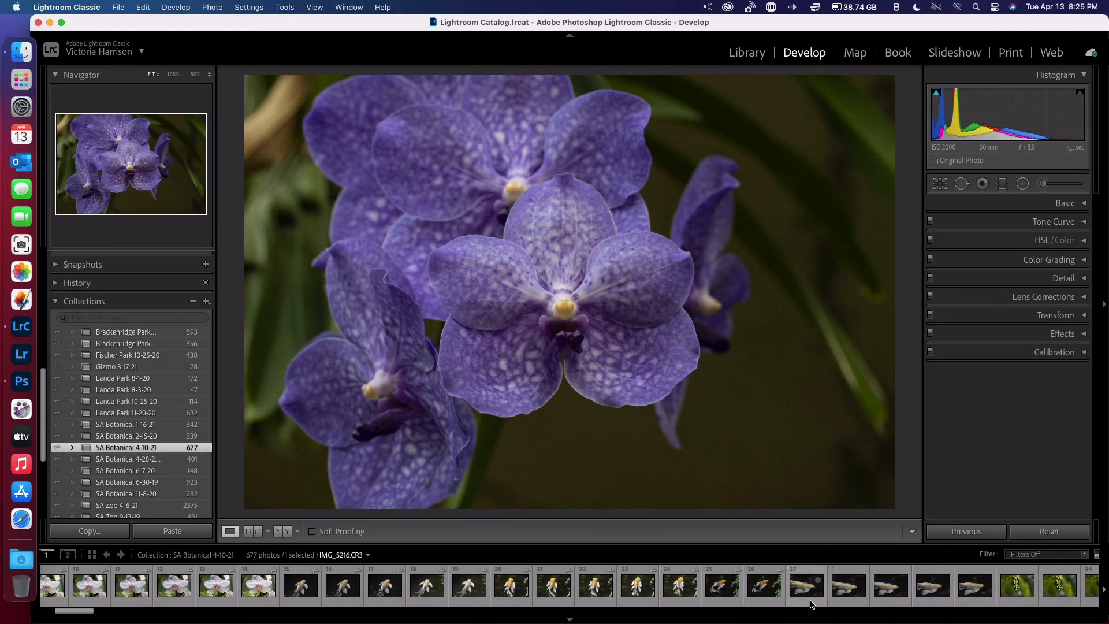
scroll(810, 604, down, 12)
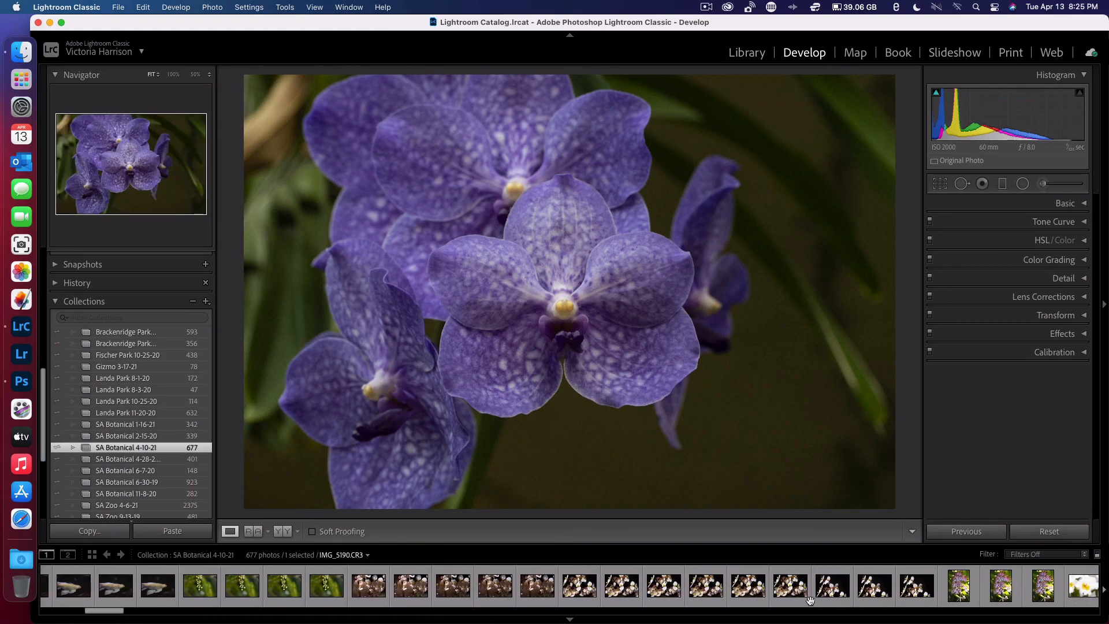
scroll(811, 604, up, 15)
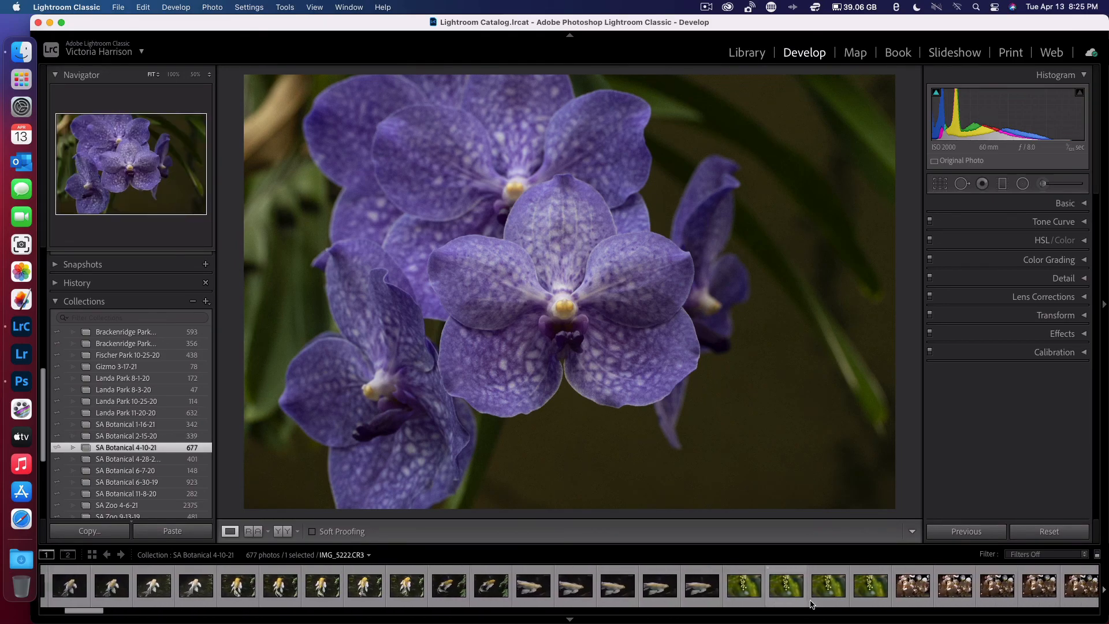
scroll(810, 603, down, 20)
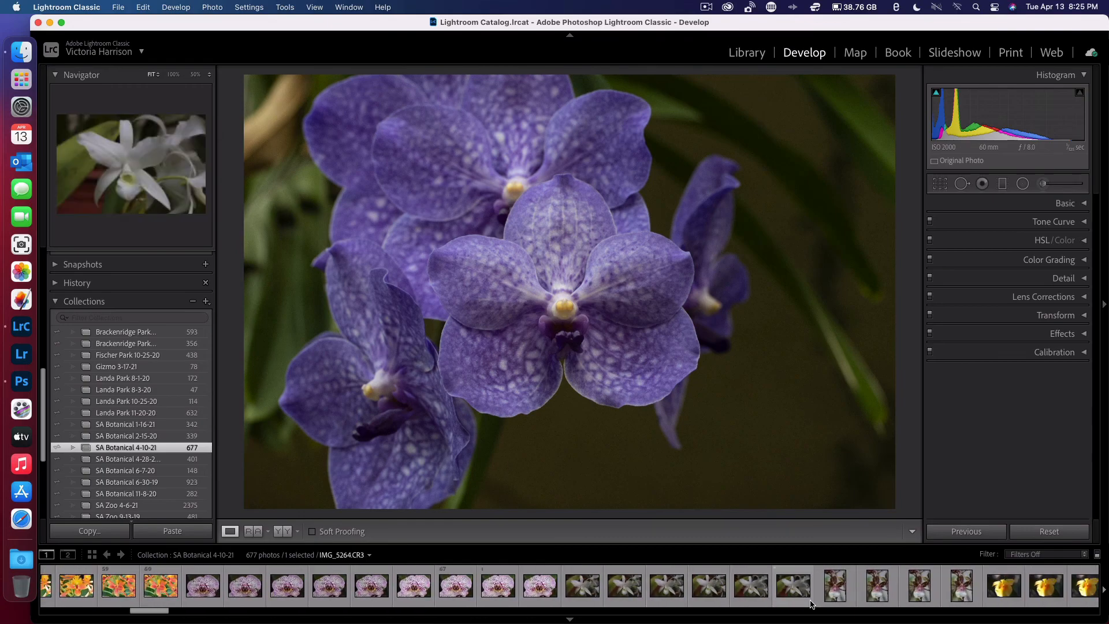
scroll(810, 604, down, 20)
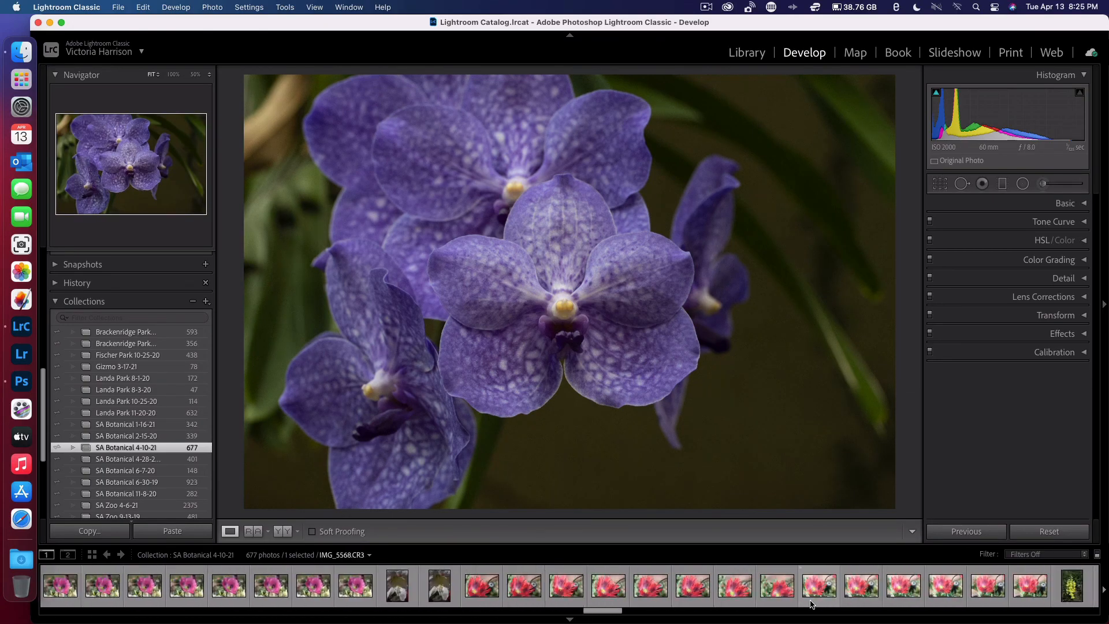
scroll(811, 603, down, 20)
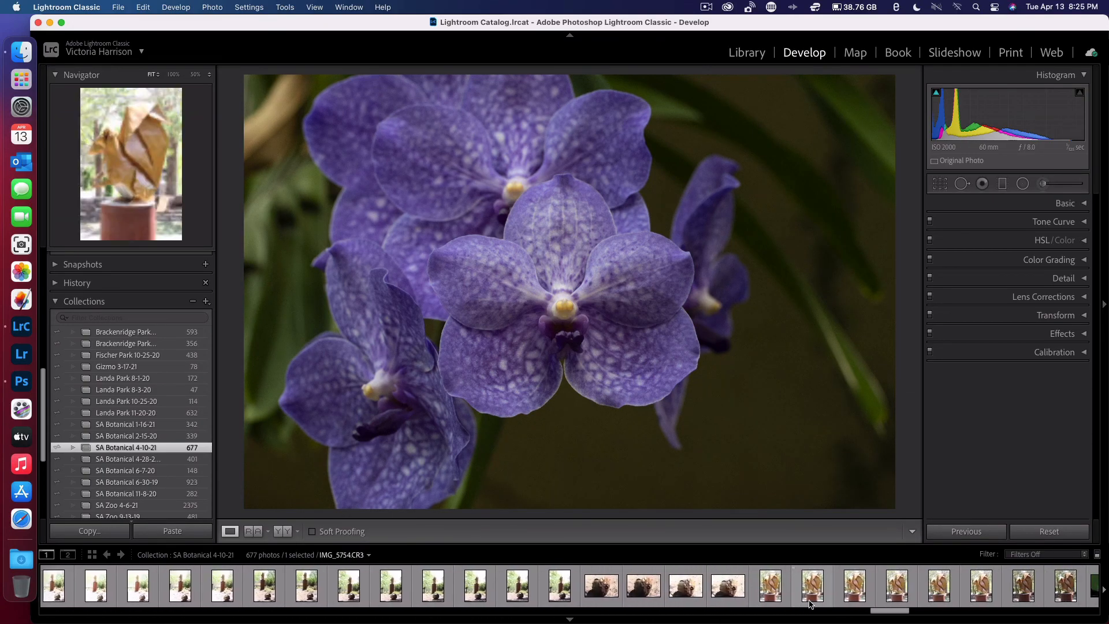
scroll(810, 604, down, 15)
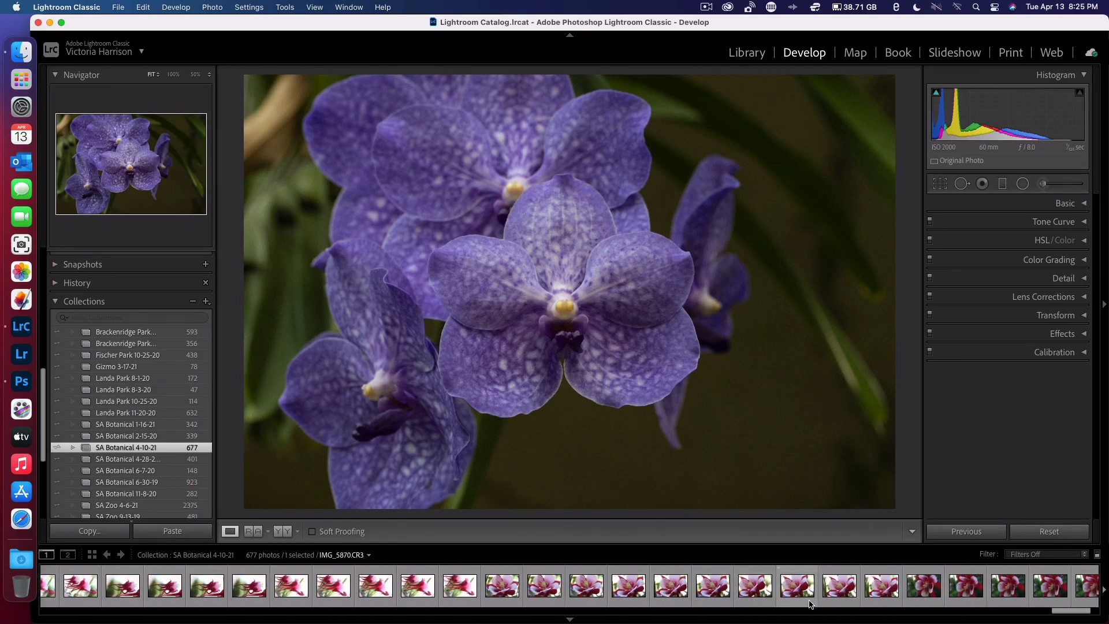
scroll(811, 605, down, 5)
scroll(810, 605, down, 3)
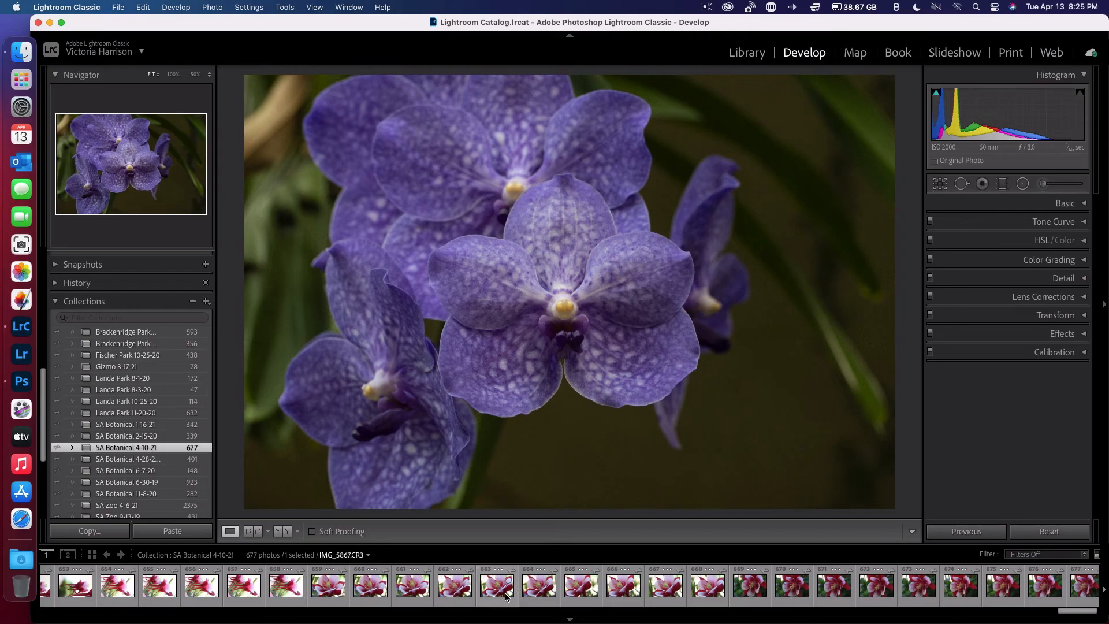
click(498, 586)
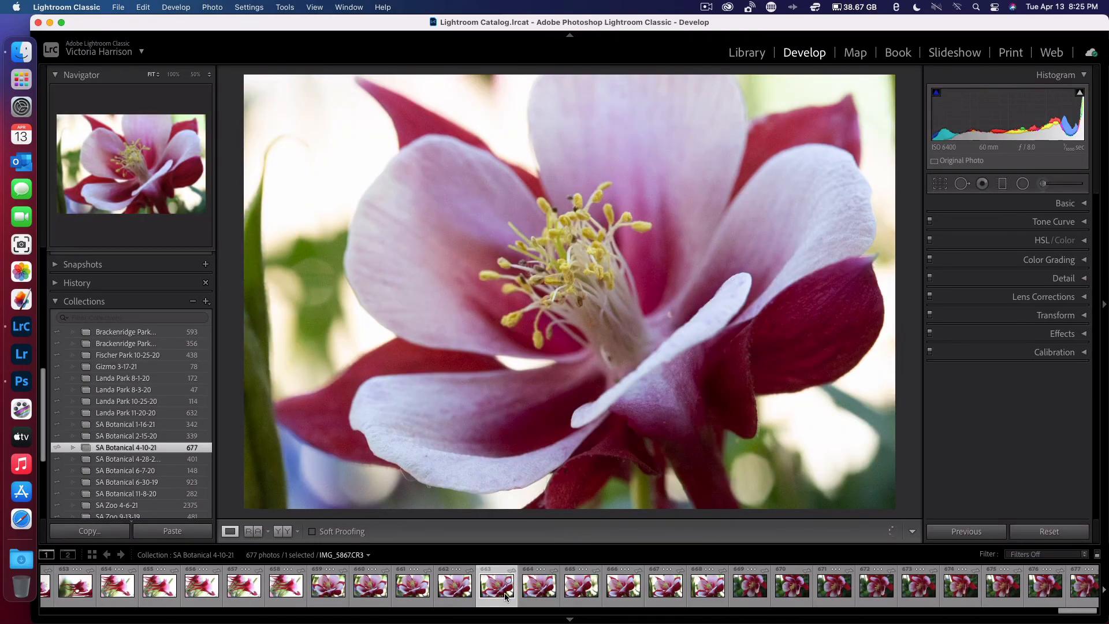
View the drooping red columbine photo and the earlier shot of two white flowers side by side.
scroll(505, 590, up, 3)
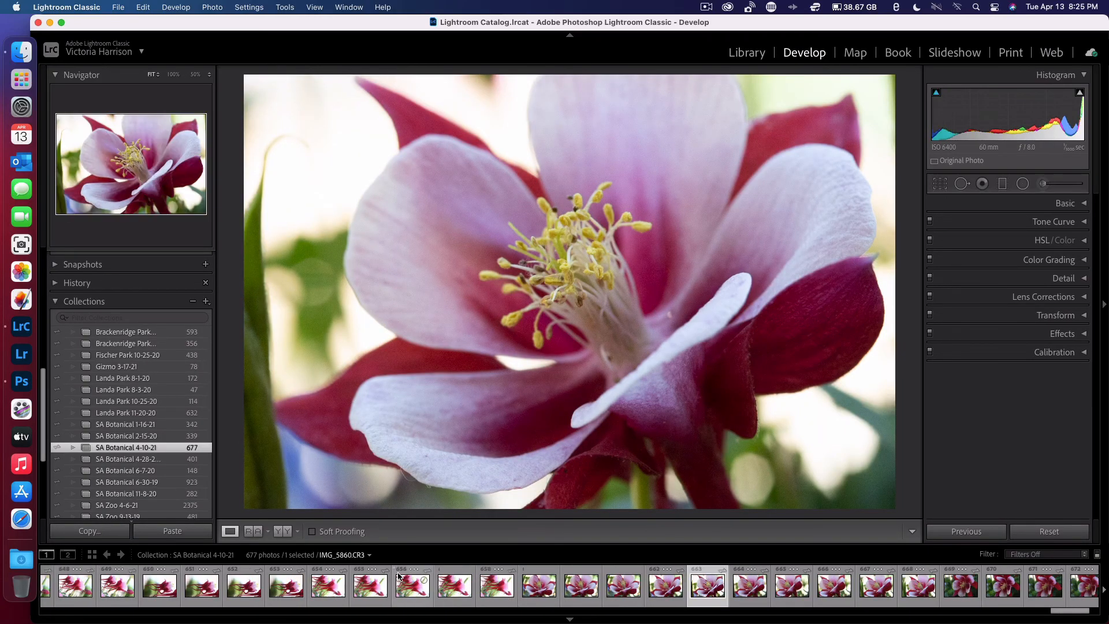
click(414, 586)
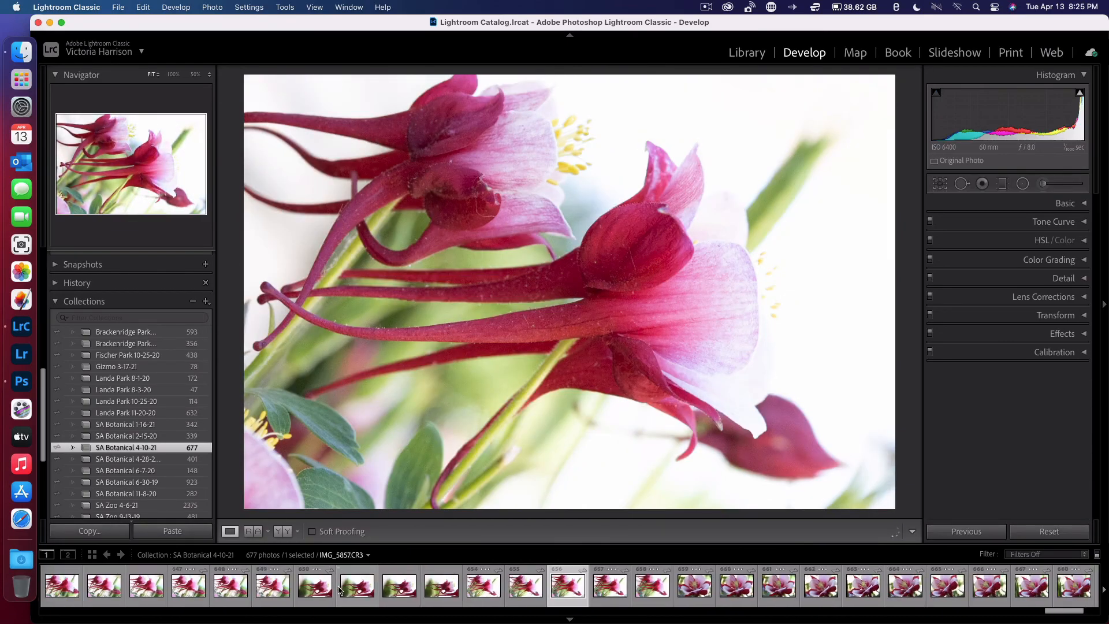
scroll(339, 589, up, 8)
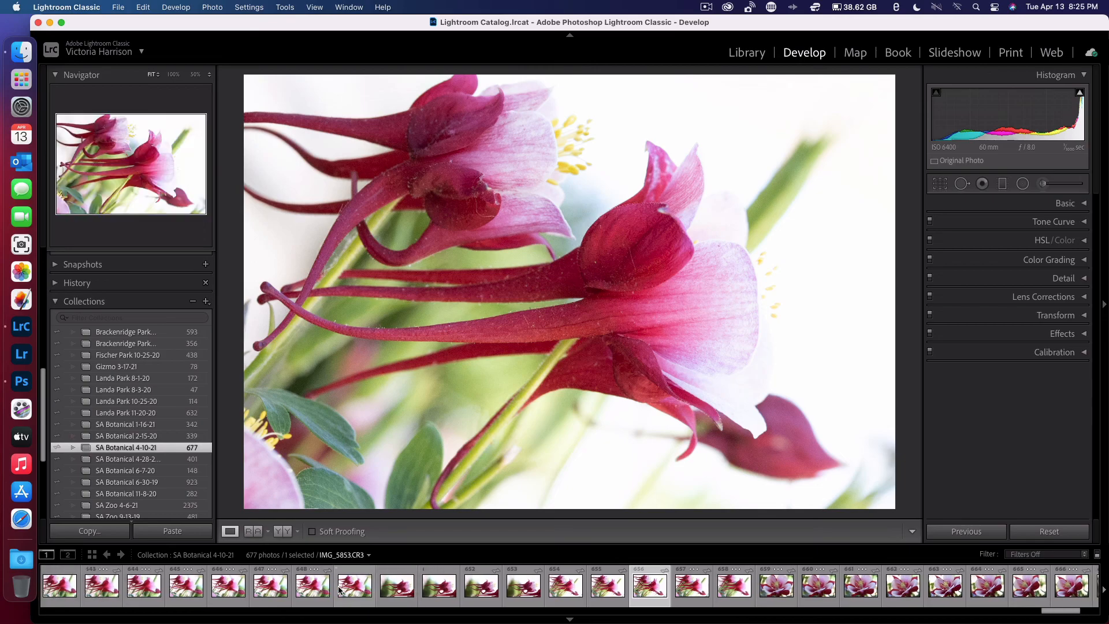
scroll(339, 590, up, 15)
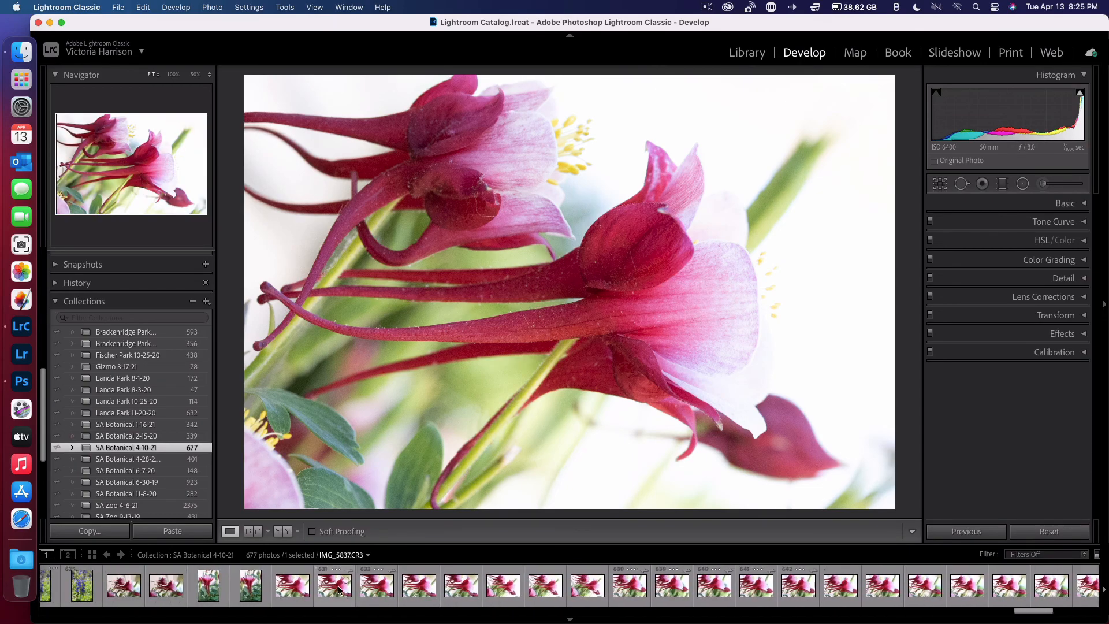
scroll(339, 589, up, 15)
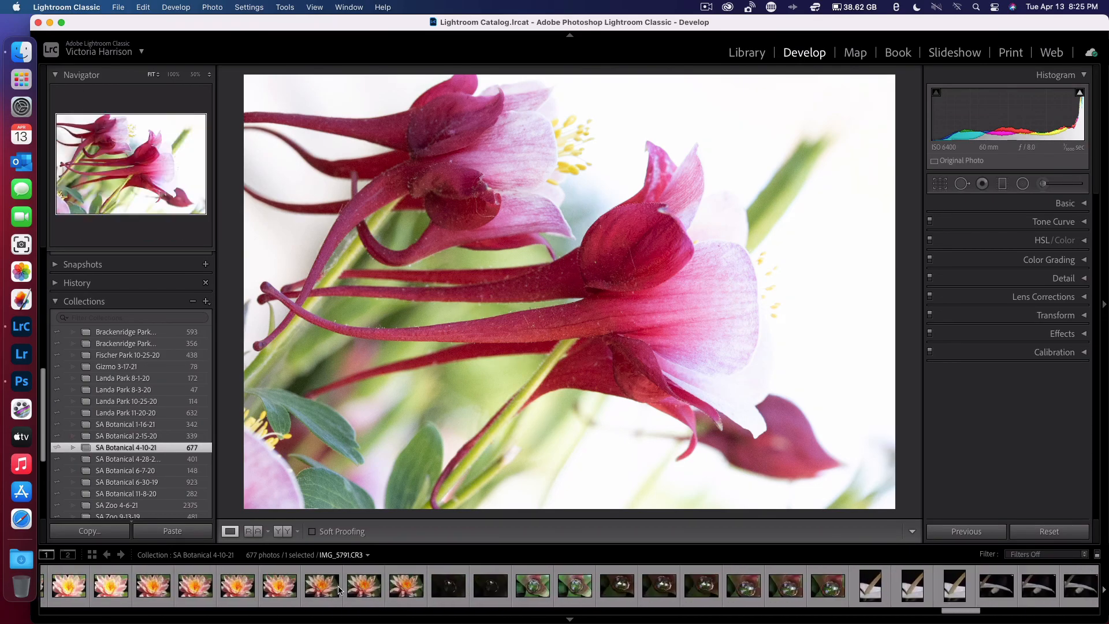
scroll(340, 589, up, 15)
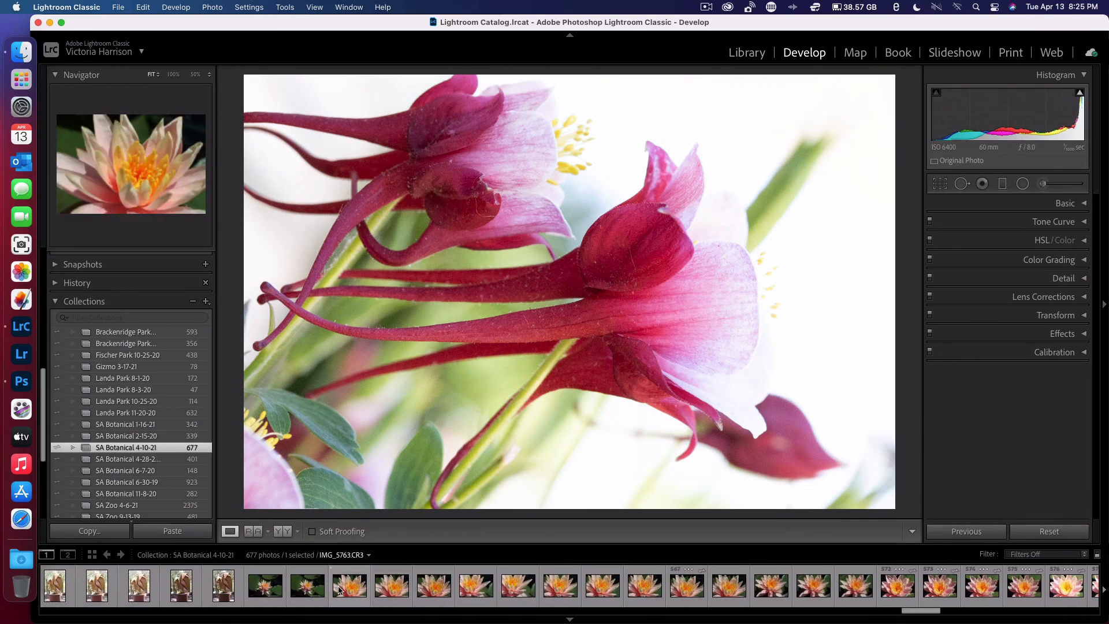
scroll(339, 589, up, 15)
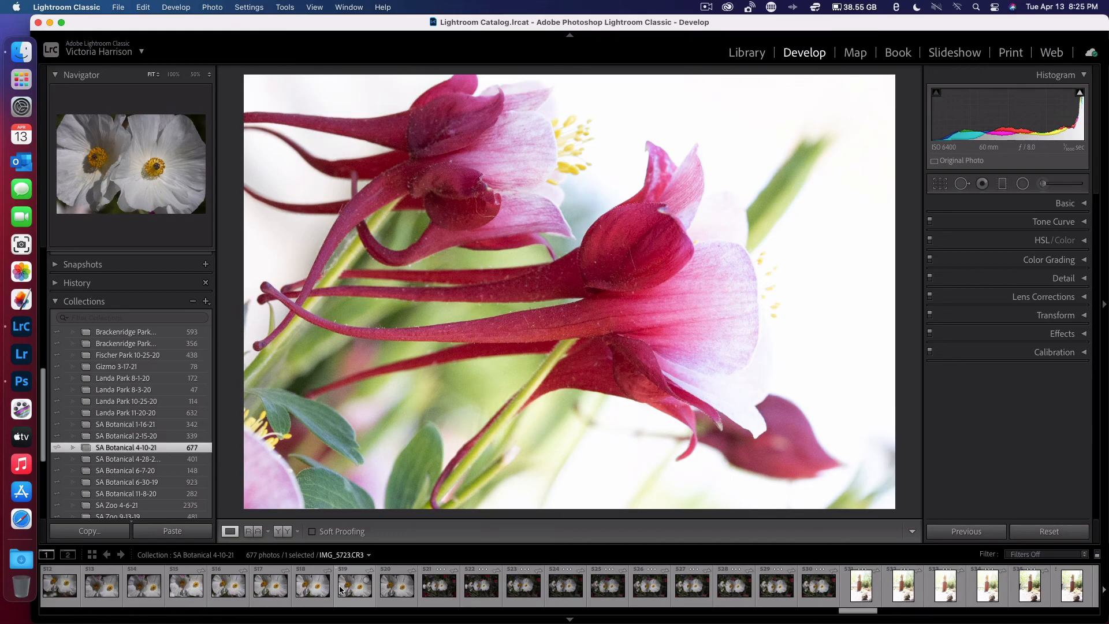
click(341, 589)
Select IMG_5698.CR3, the close-up of a single white flower with a yellow center.
scroll(322, 592, up, 4)
scroll(322, 592, up, 15)
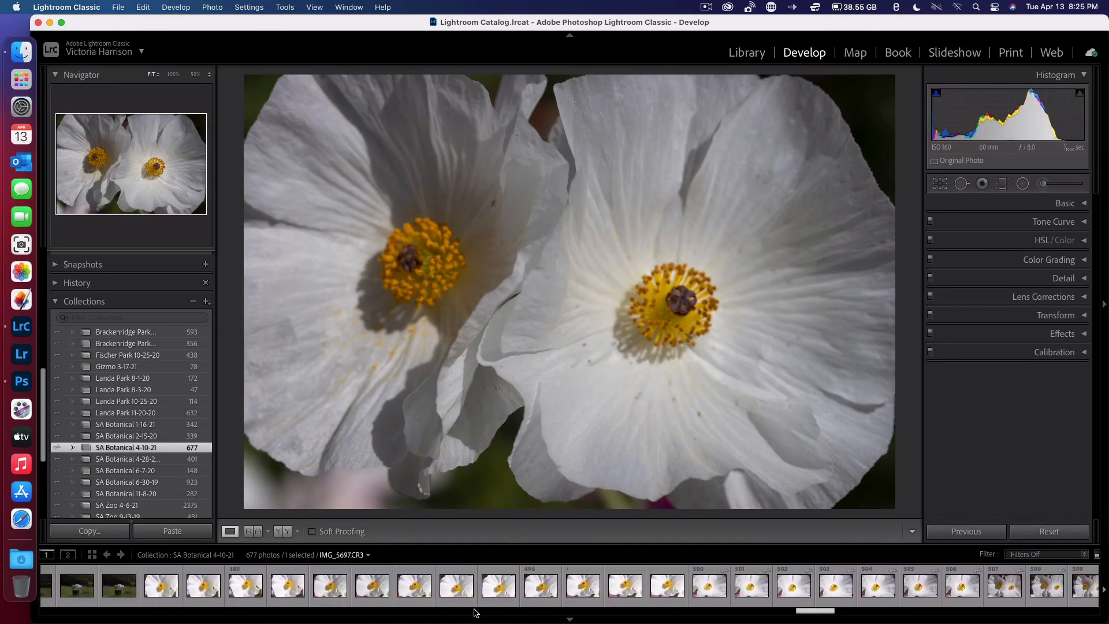
click(460, 594)
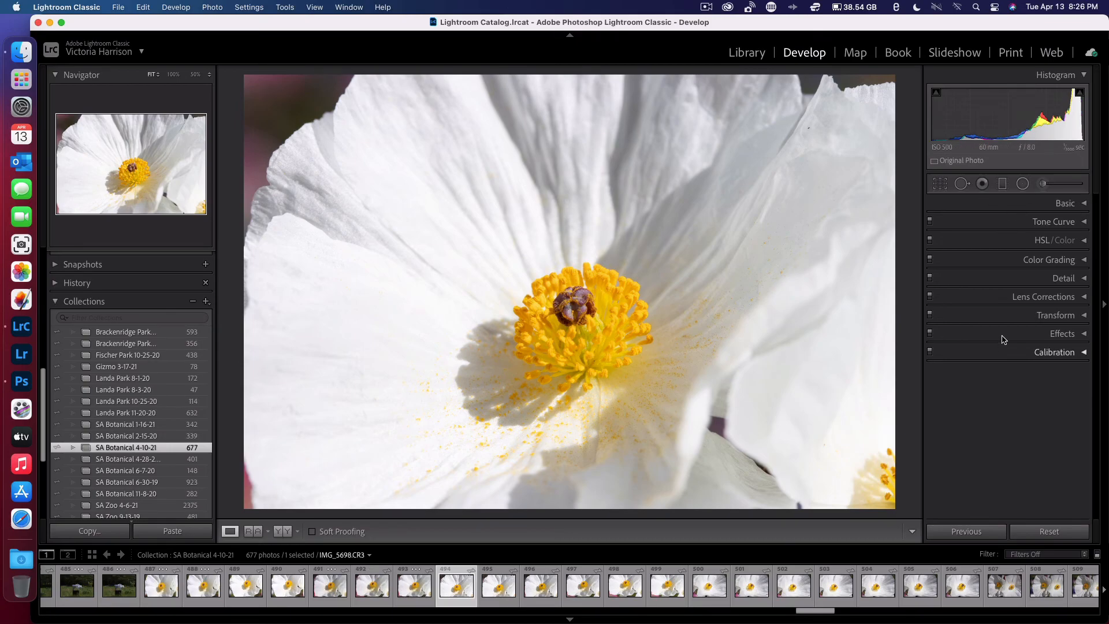
Expand the Basic adjustments and start the Crop & Straighten tool on the white flower photo.
click(1083, 204)
click(935, 181)
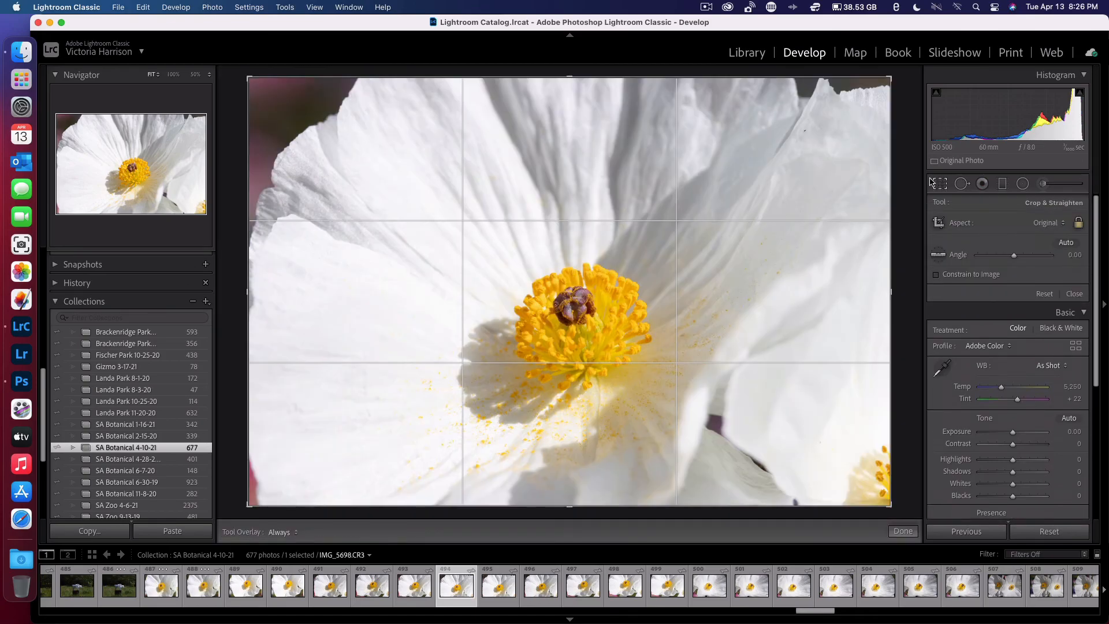
Try to straighten the photo along a diagonal line across the lower petals, and undo the crop changes.
click(939, 254)
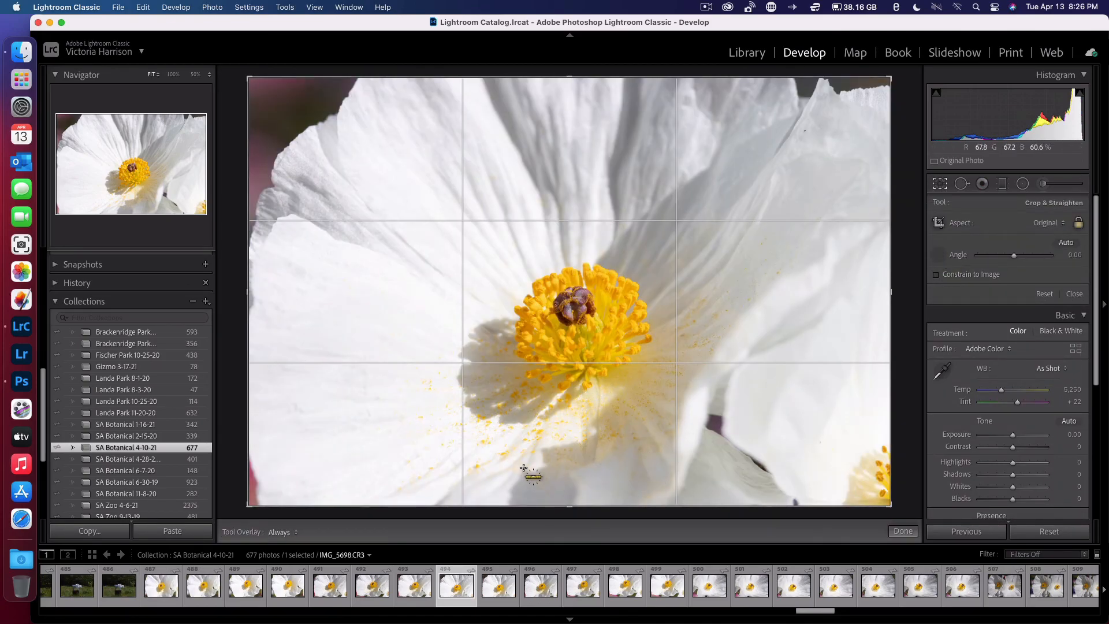
drag(585, 466, 664, 404)
key(super+z)
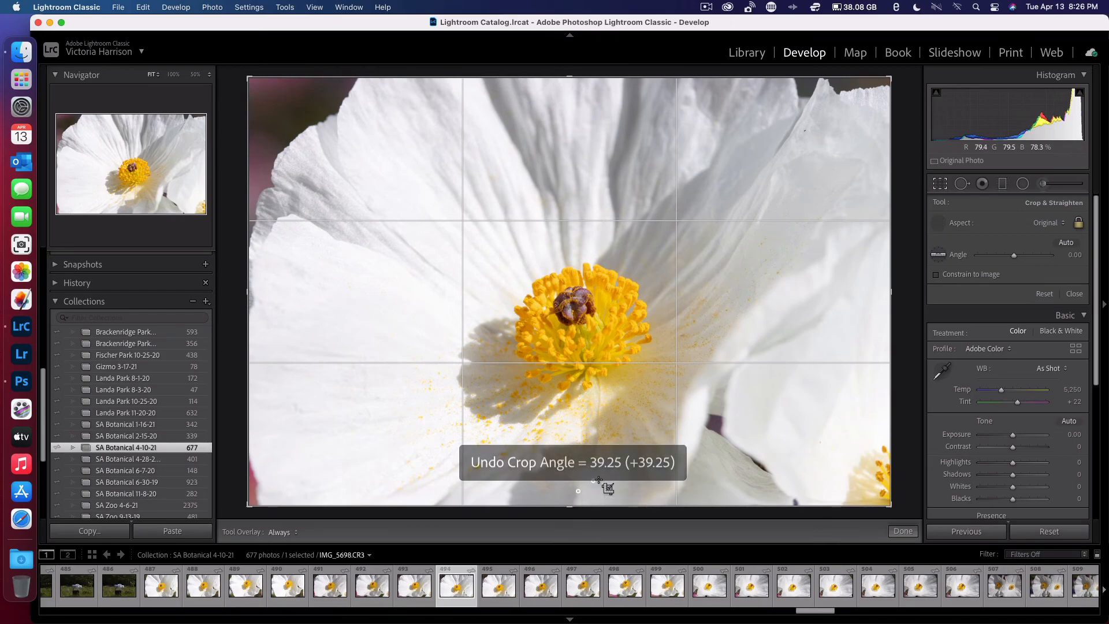
key(super+z)
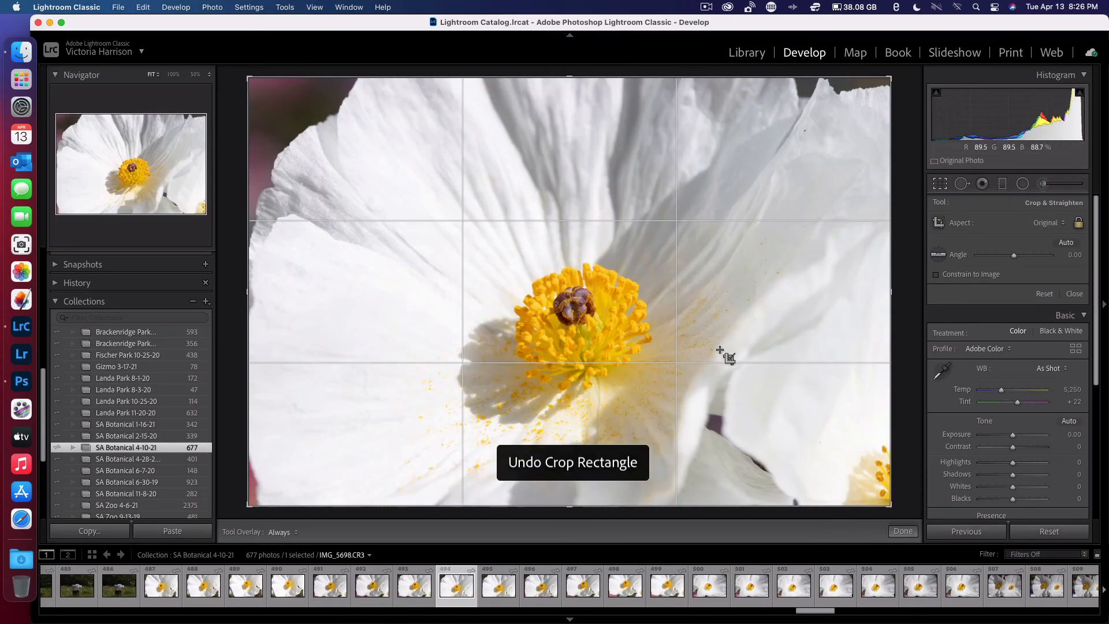
Straighten the photo to an angle of 17.30 with a line across the lower petals, and shift the flower slightly within the crop.
click(939, 255)
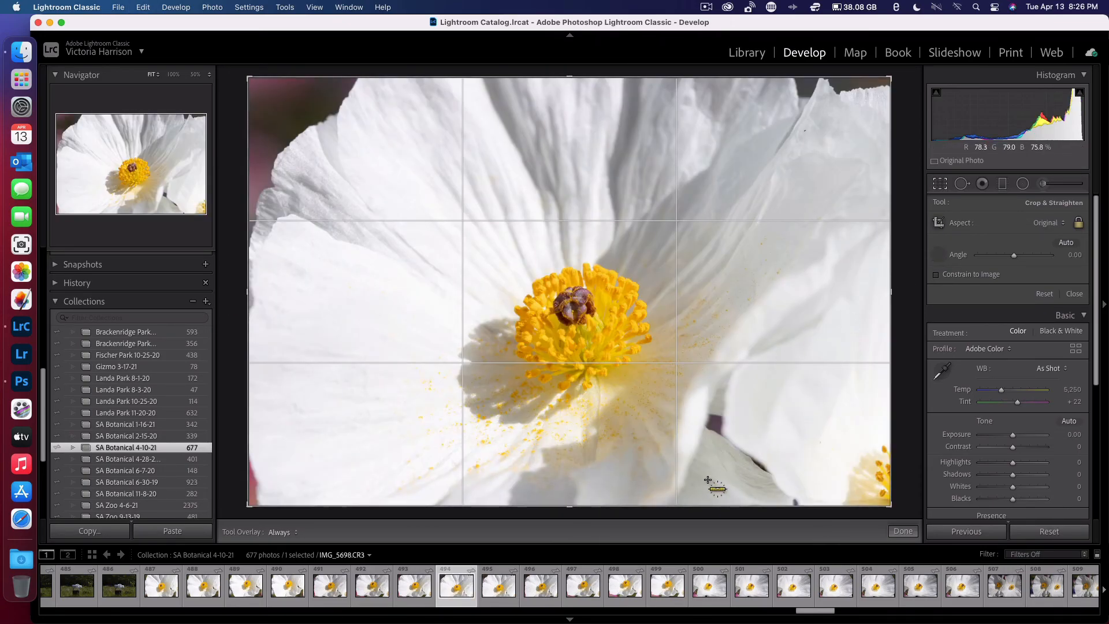
drag(516, 486, 554, 474)
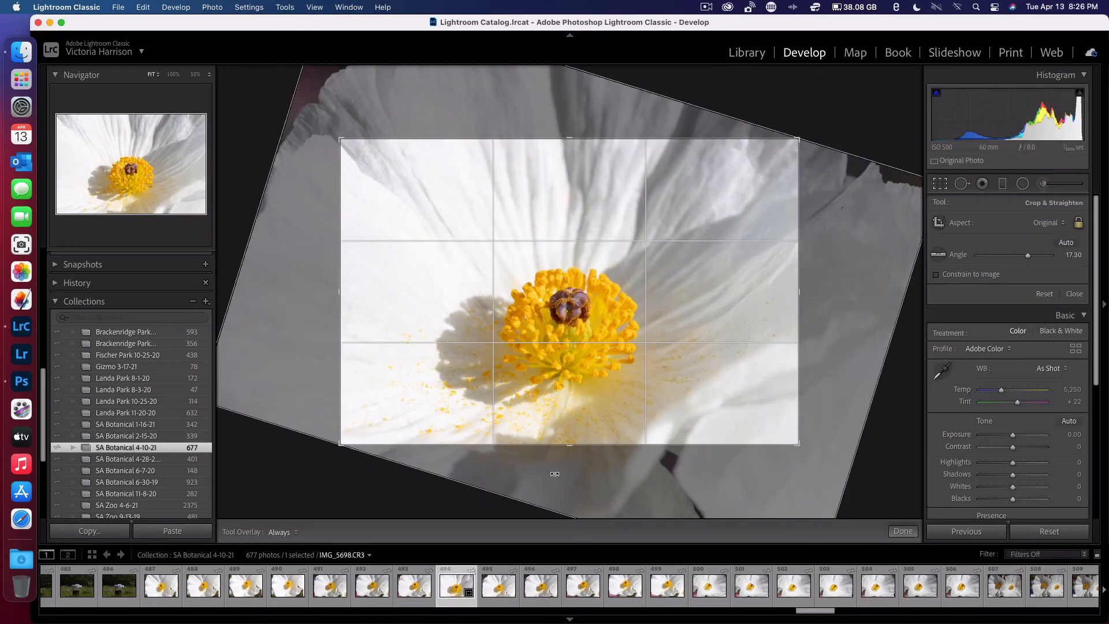
mouse_move(560, 347)
mouse_down()
mouse_move(599, 354)
mouse_move(552, 358)
mouse_up()
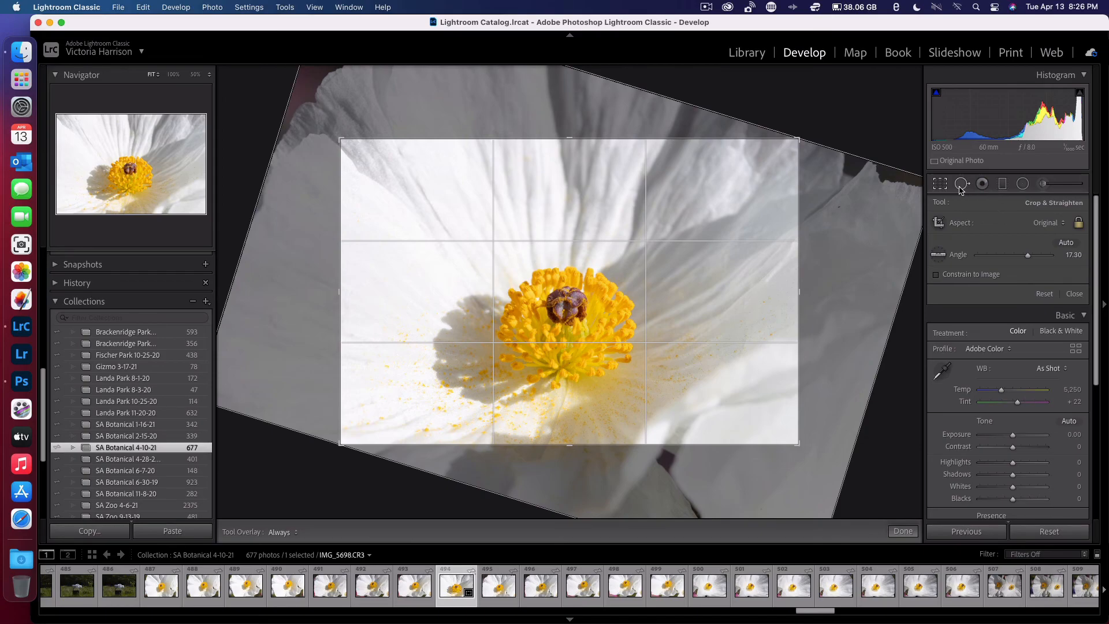
Set the crop aspect to 4 x 5 / 8 x 10, reposition the flower's yellow center in the frame, and apply the crop.
click(1056, 224)
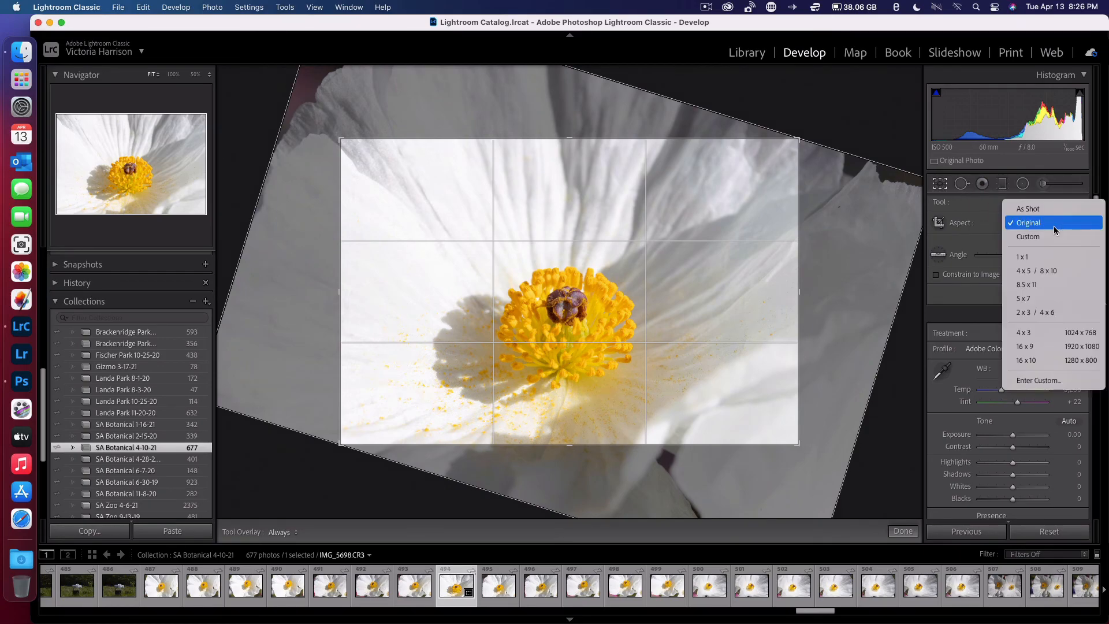
click(1034, 270)
drag(612, 298, 574, 404)
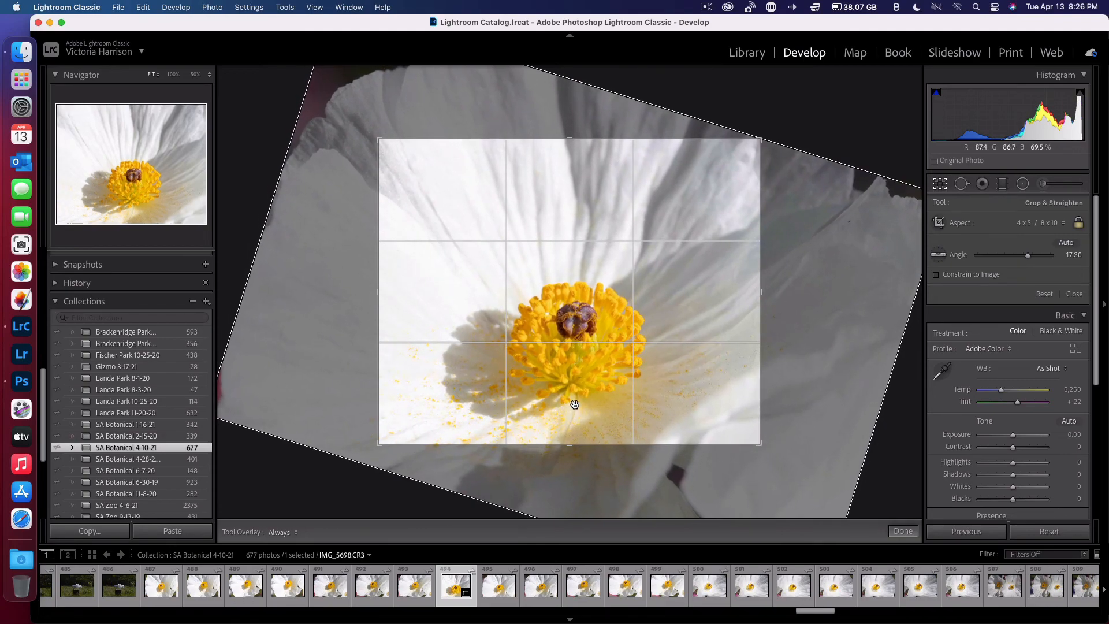
key(Return)
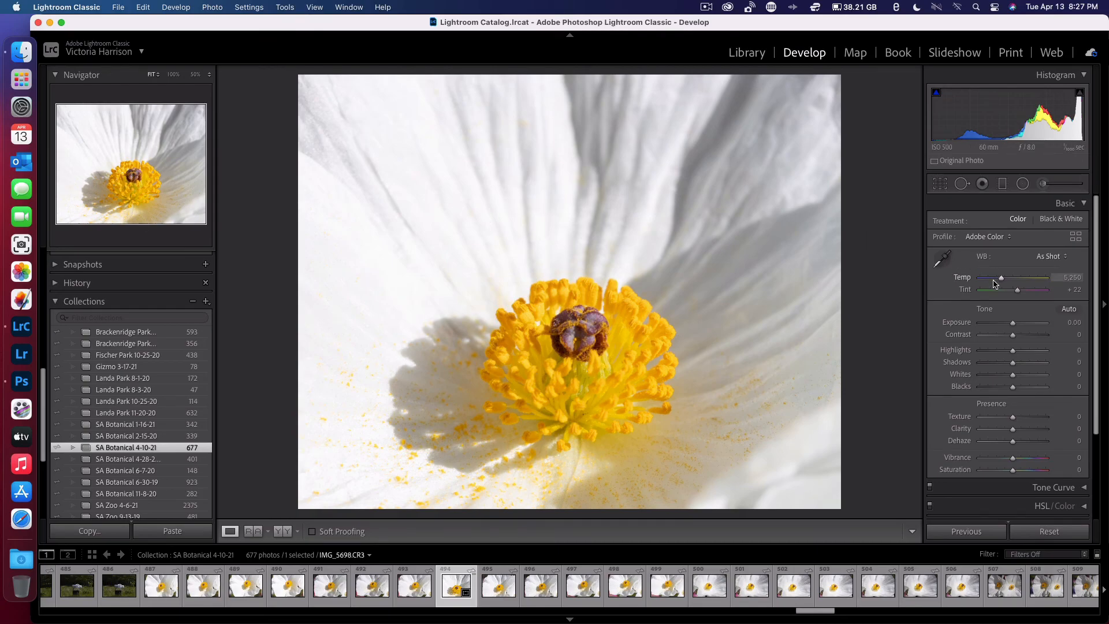
Set the flower photo's Contrast to −100 and Exposure to −0.40.
drag(1012, 326, 1005, 325)
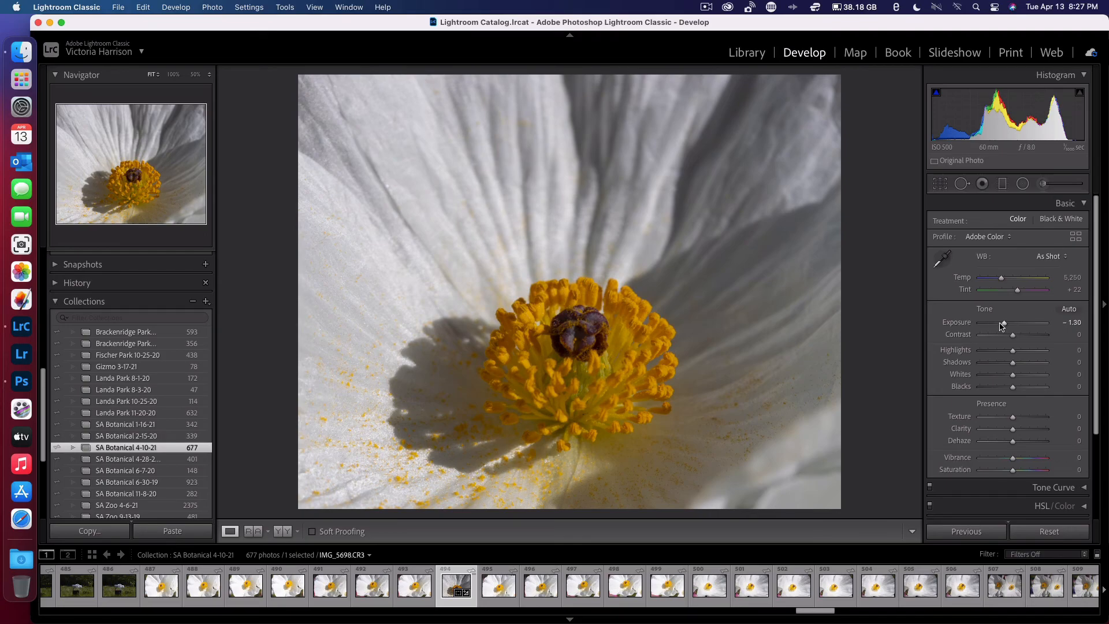
drag(1007, 338, 982, 335)
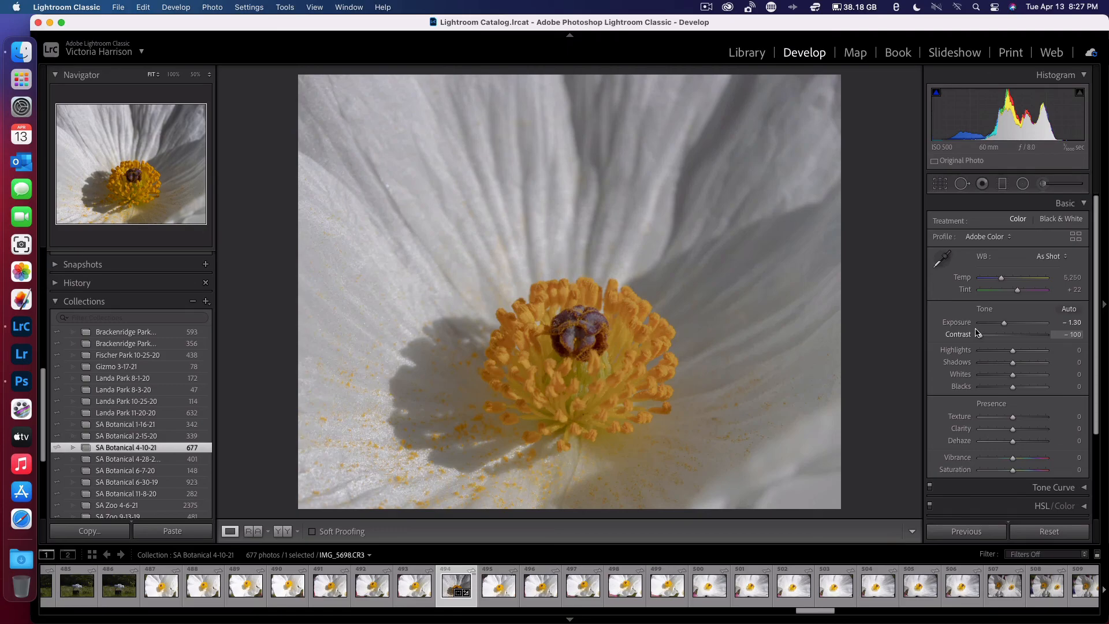
drag(992, 341, 976, 335)
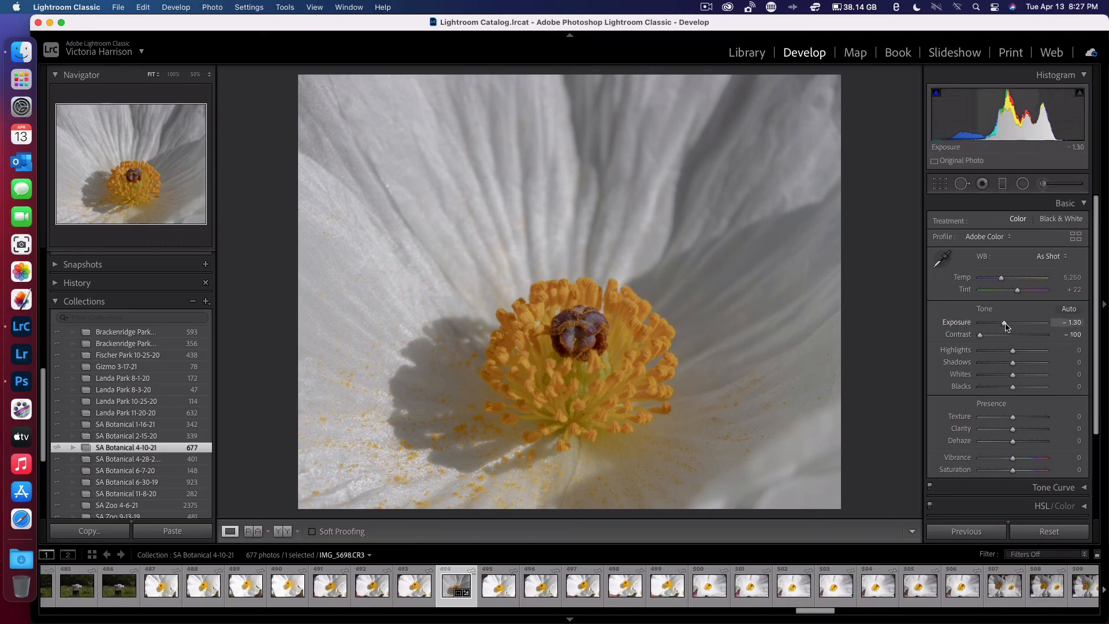
drag(1005, 327, 1012, 328)
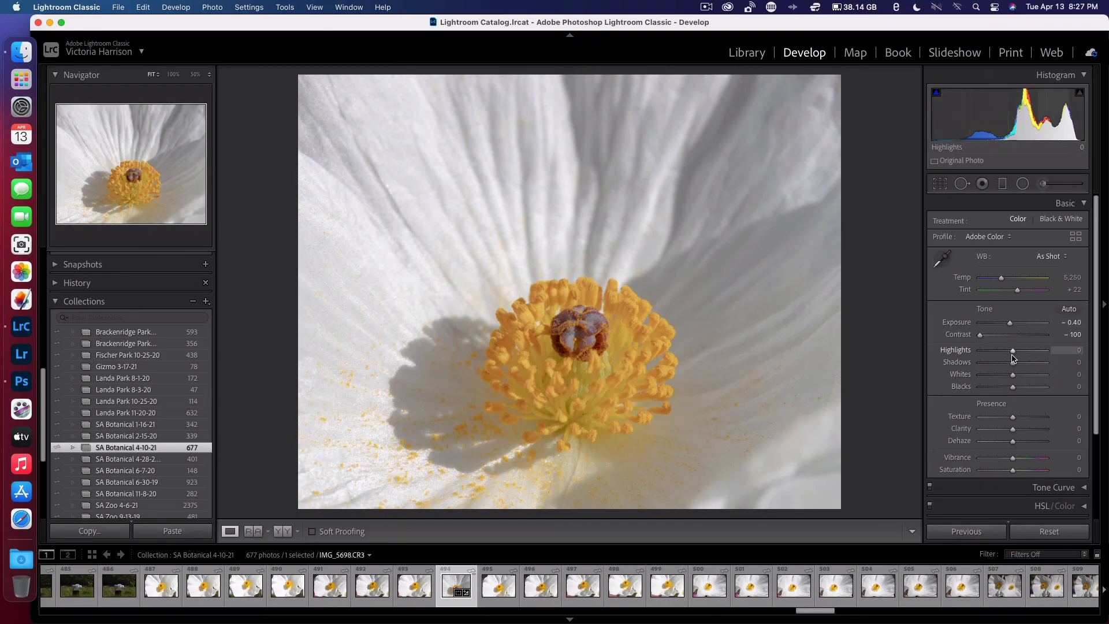
Set the photo's Highlights to −100, Shadows to −72, Whites to −35 and Blacks to −45.
drag(986, 350, 991, 372)
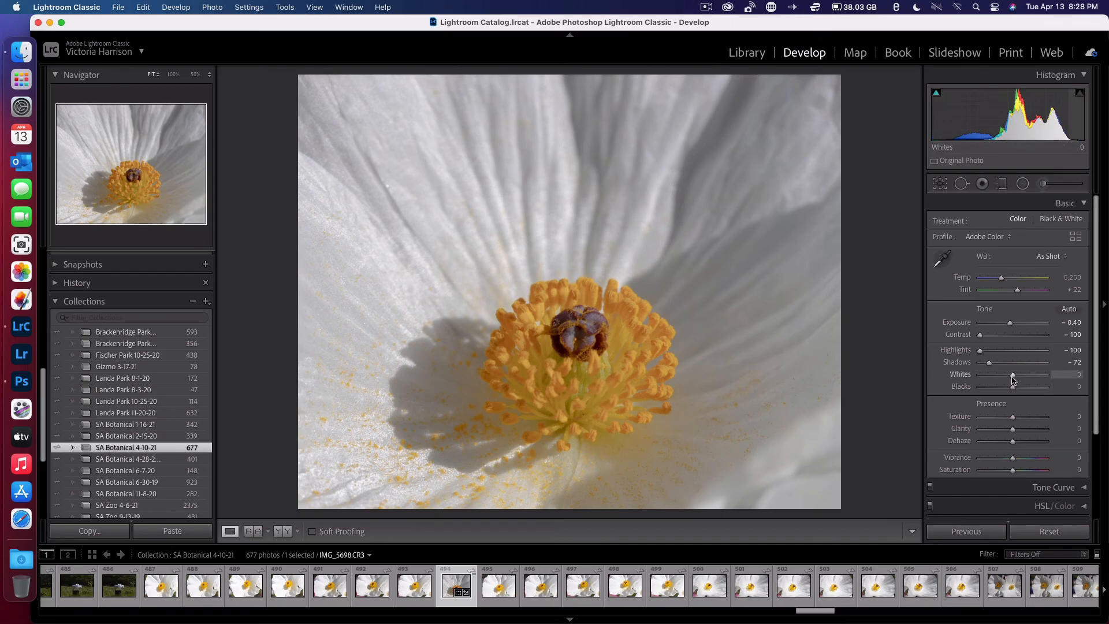
drag(1013, 376, 976, 376)
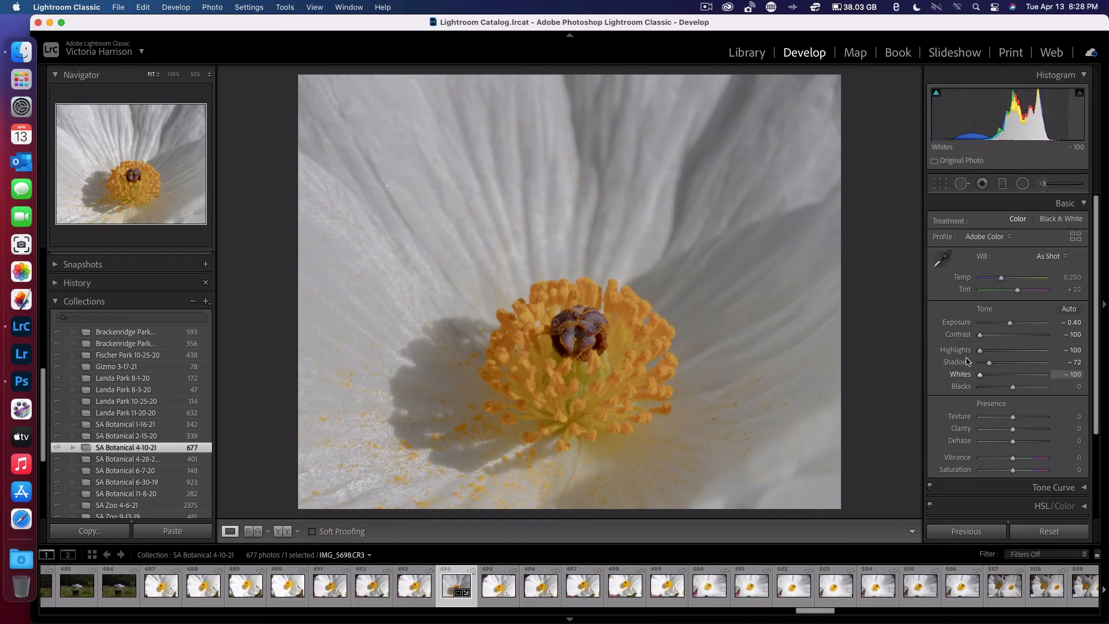
drag(966, 359, 957, 389)
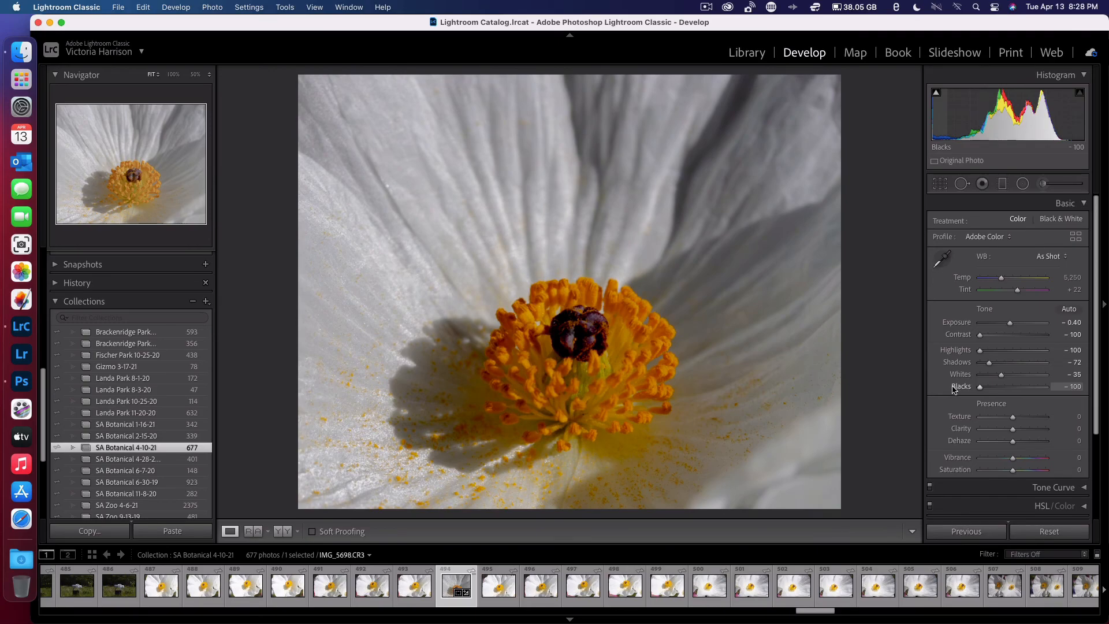
drag(979, 389, 1000, 399)
click(1079, 387)
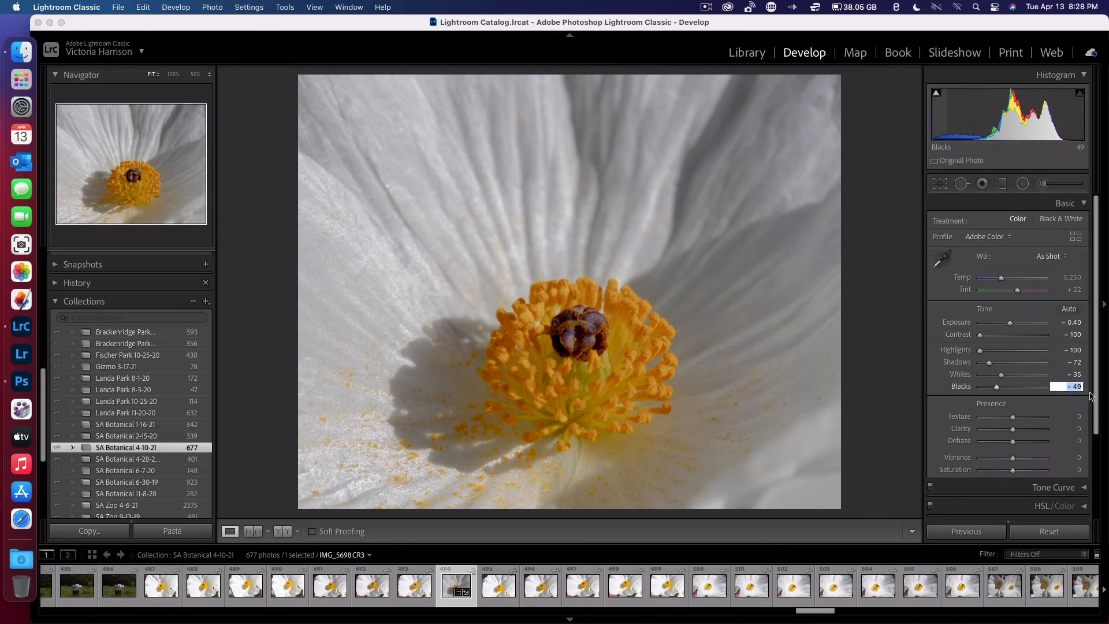
key(Right)
text(5)
key(Return)
Set Texture to +48 and check the detail in the flower's yellow center up close.
scroll(959, 428, down, 3)
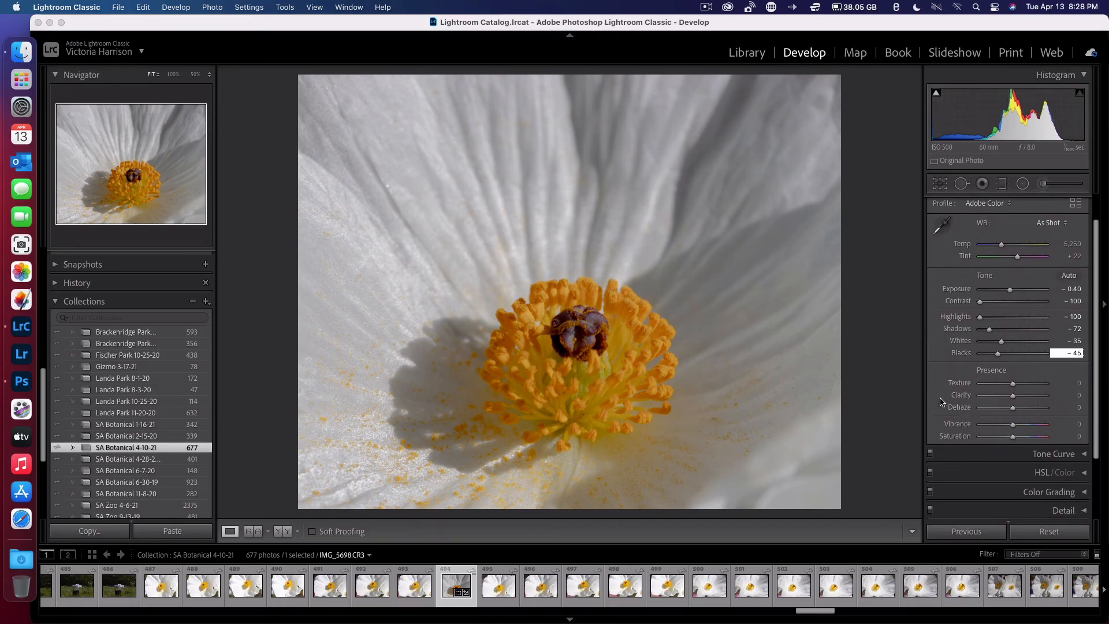
click(568, 356)
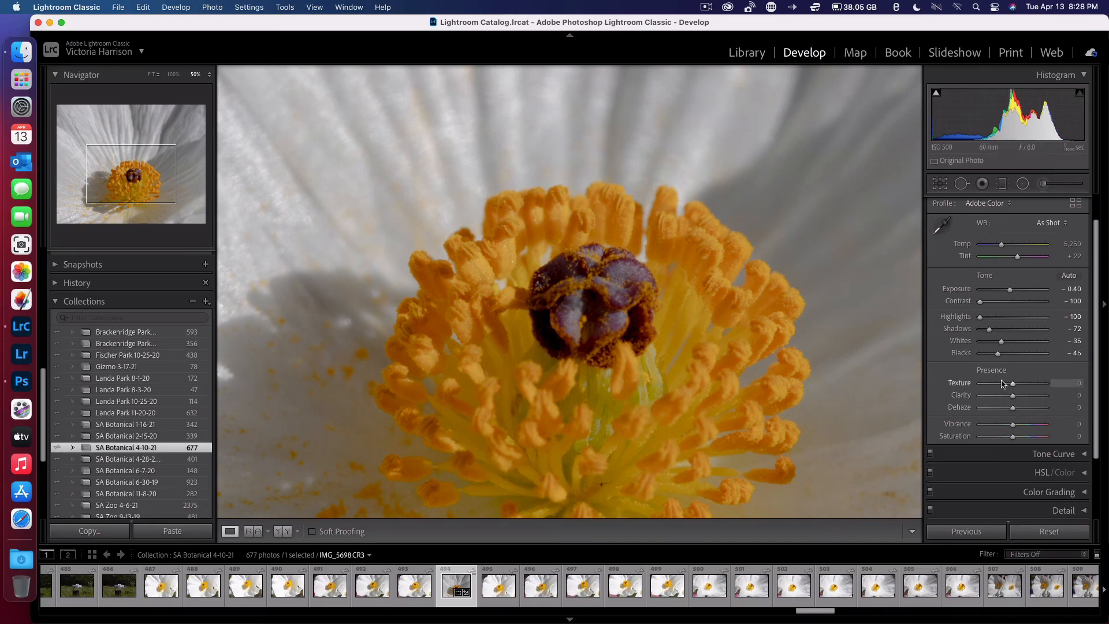
drag(1015, 388, 1030, 390)
drag(427, 413, 411, 349)
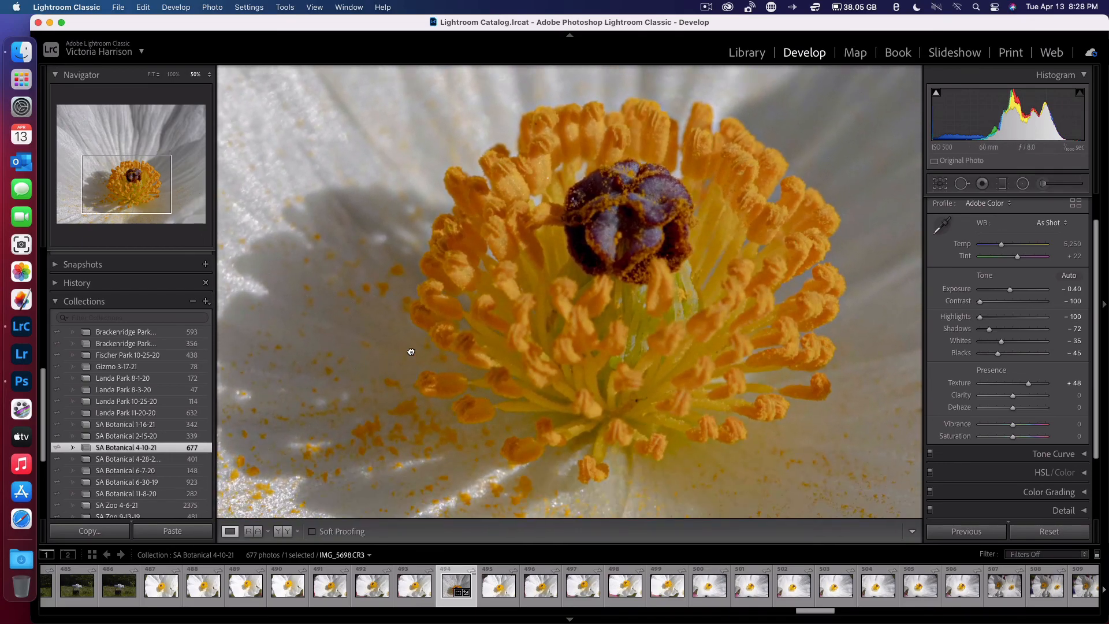
click(411, 349)
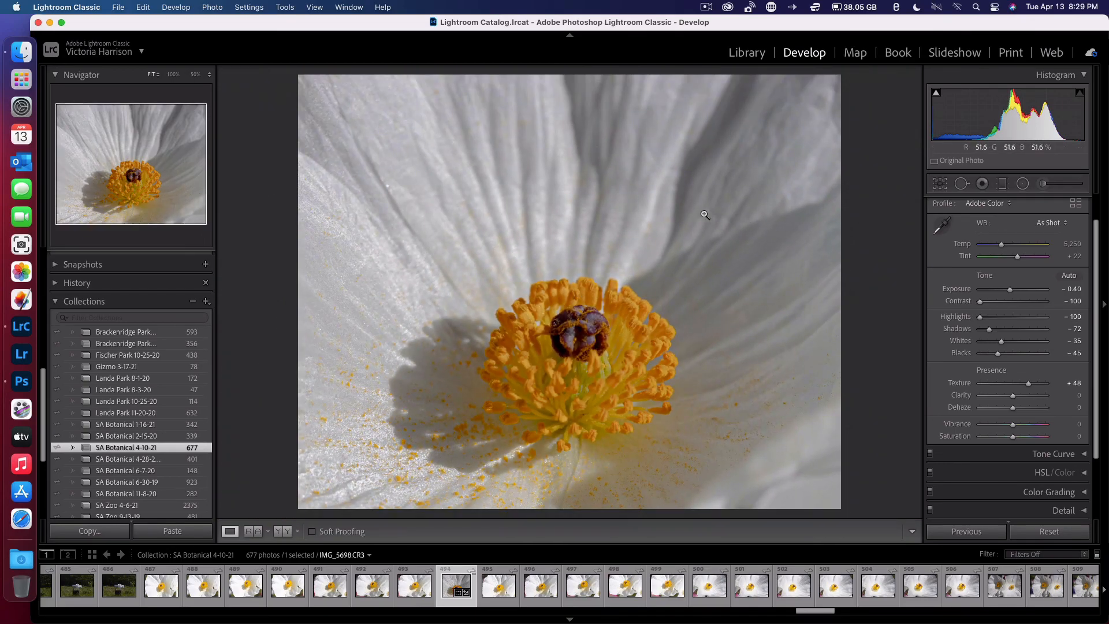
Try Clarity at +78 and a Dehaze adjustment on the flower's center, and reset both to 0.
click(675, 341)
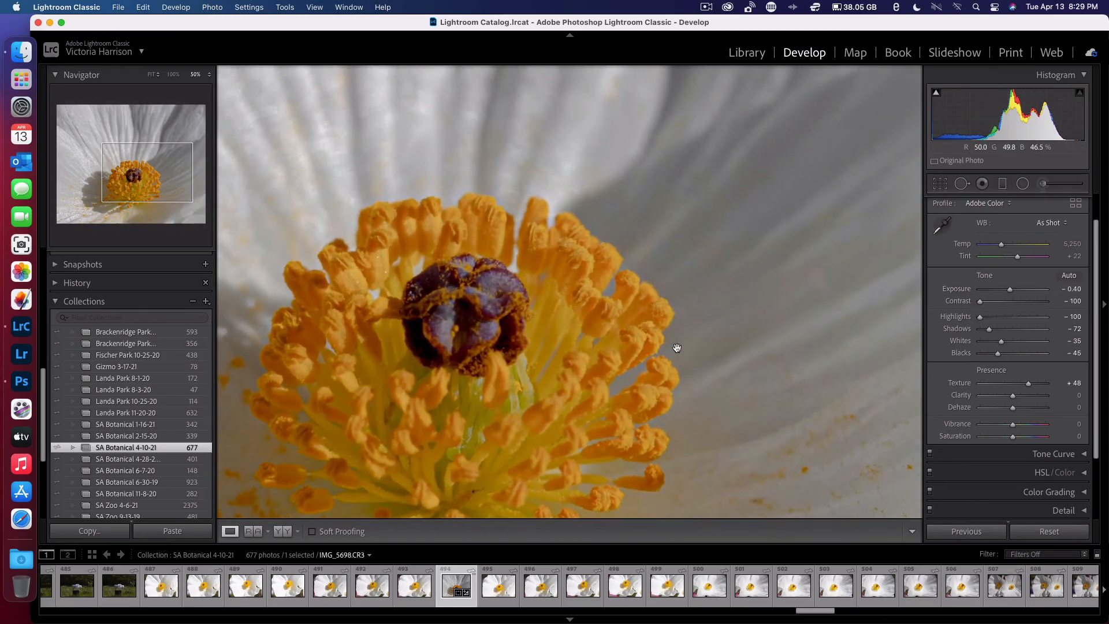
drag(465, 366, 553, 300)
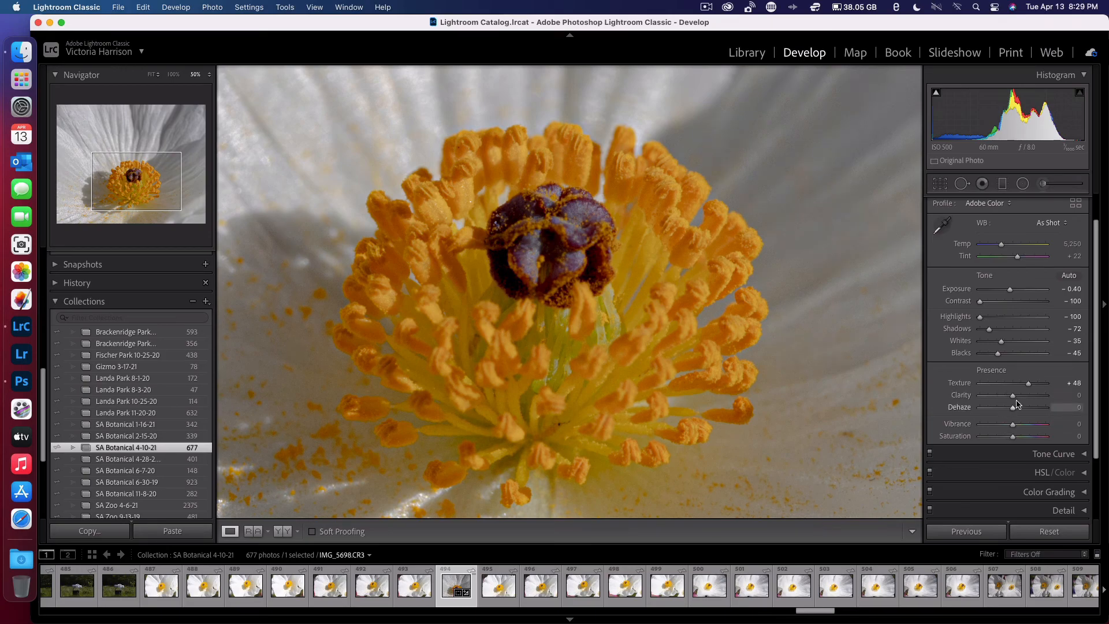
drag(1014, 397, 1039, 398)
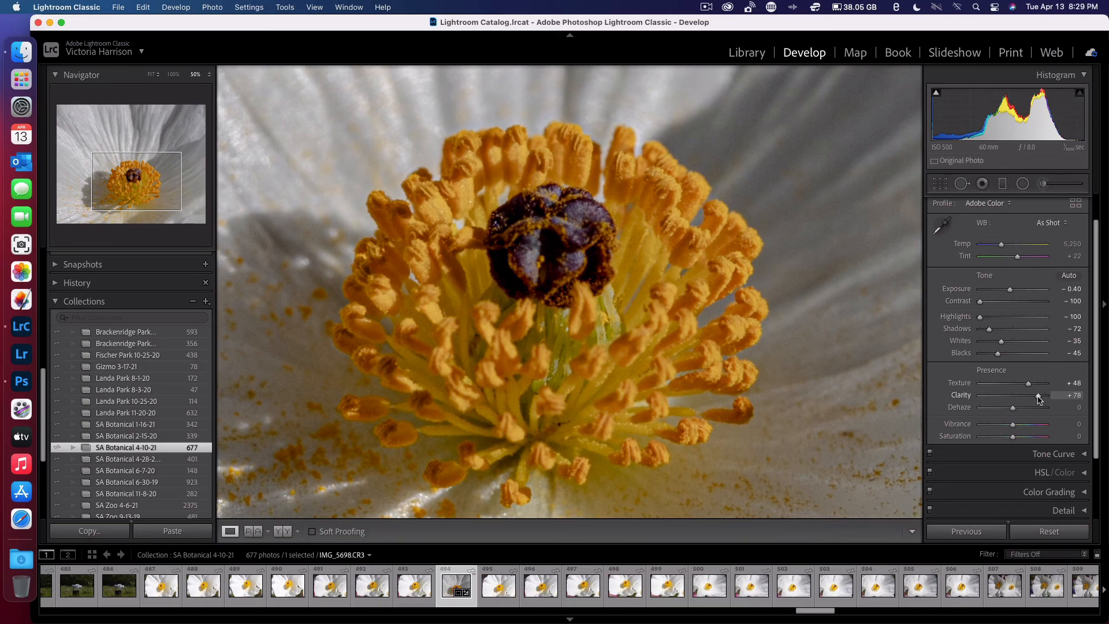
drag(1038, 399, 1012, 399)
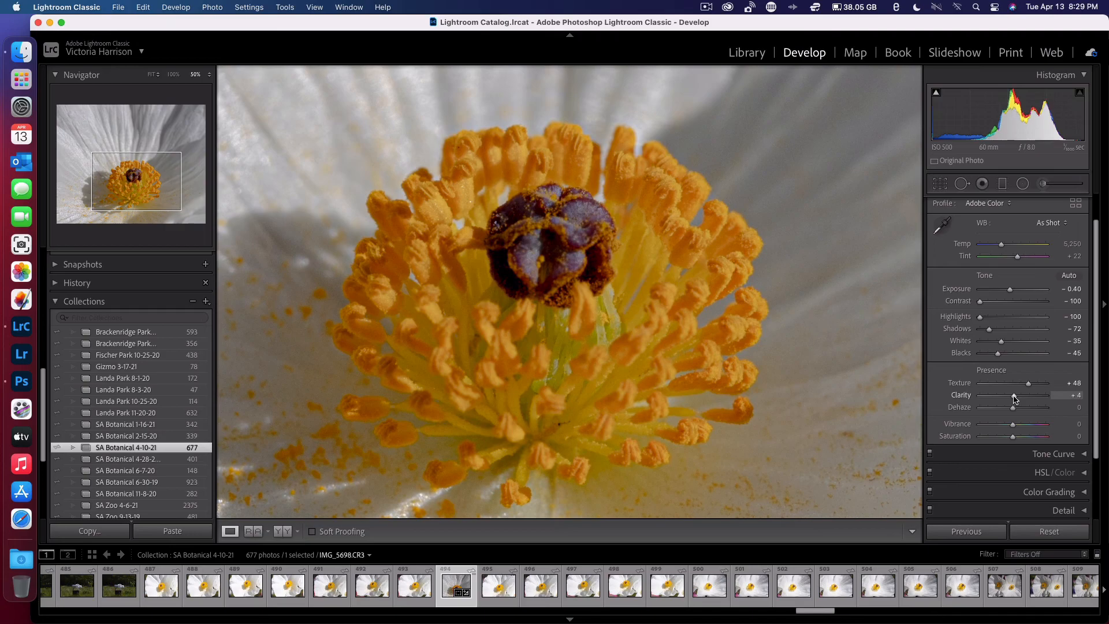
click(1074, 395)
key(Right)
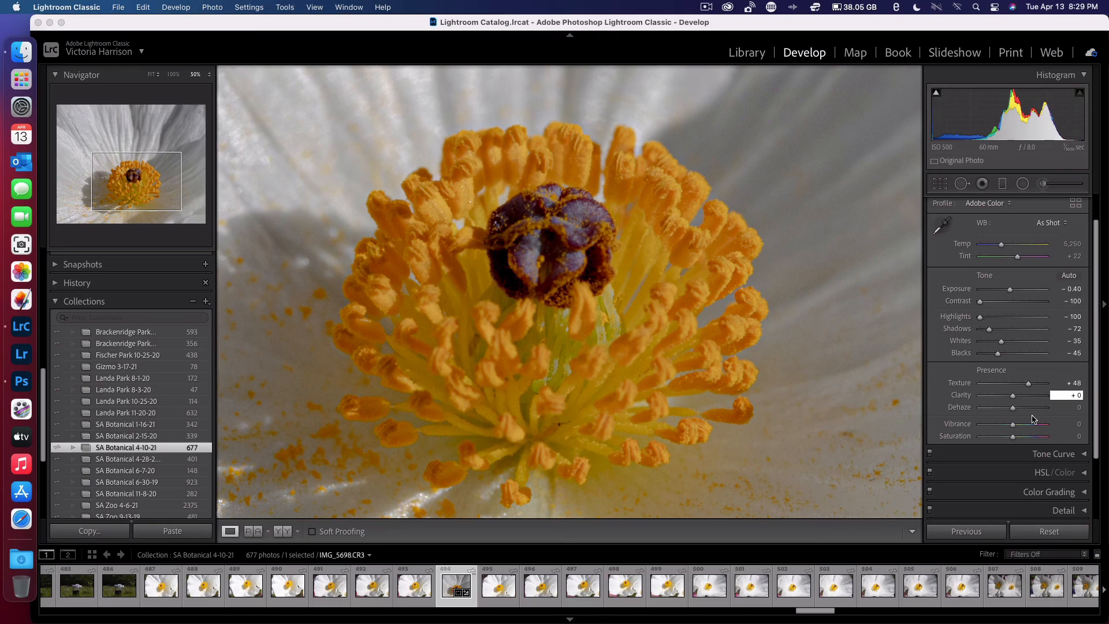
mouse_move(1015, 411)
mouse_down()
mouse_move(978, 406)
mouse_move(1046, 411)
mouse_move(1012, 410)
mouse_up()
click(1078, 407)
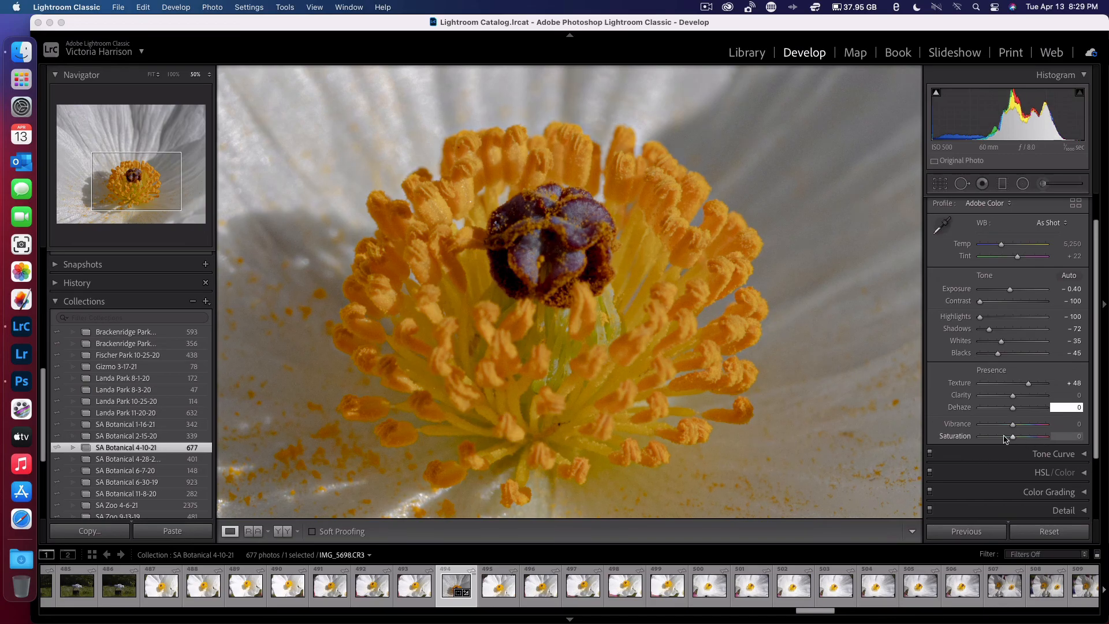
Try adjusting Vibrance and Saturation with the whole flower in view, and reset both to 0.
click(954, 420)
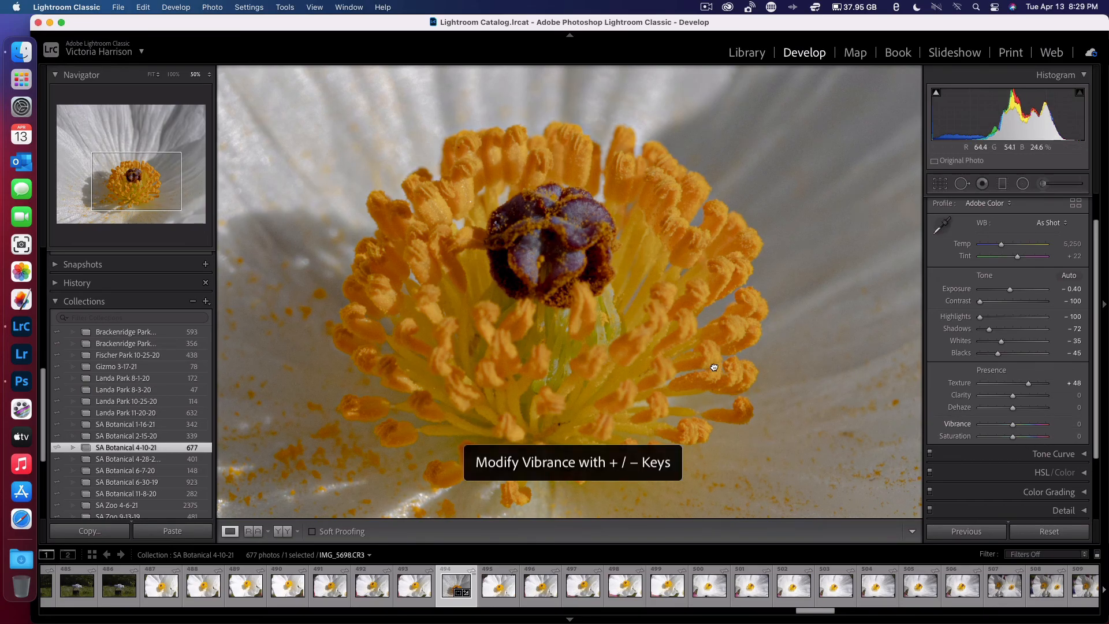
click(668, 422)
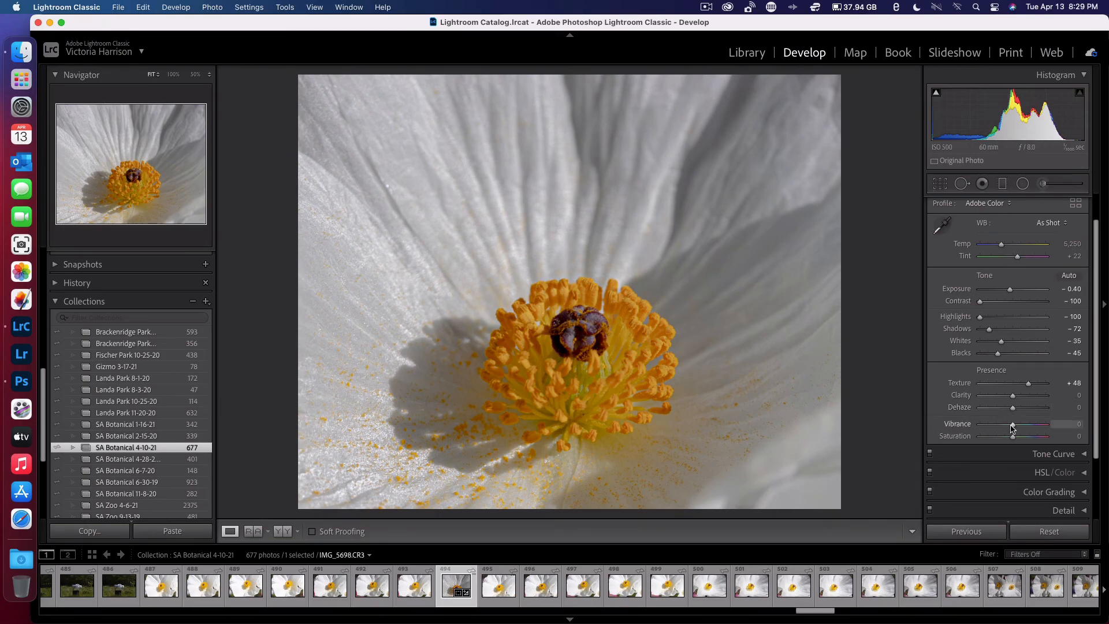
mouse_move(1014, 427)
mouse_down()
mouse_move(990, 433)
mouse_move(1007, 432)
mouse_up()
click(1079, 426)
text(0)
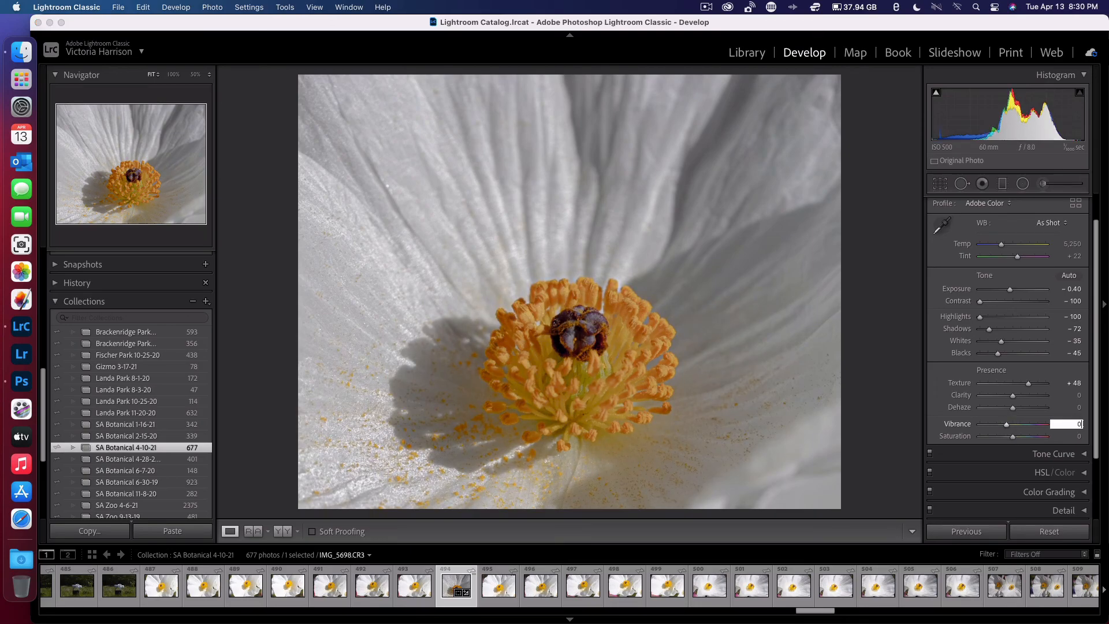
mouse_move(1015, 439)
mouse_down()
mouse_move(977, 440)
mouse_move(1011, 438)
mouse_up()
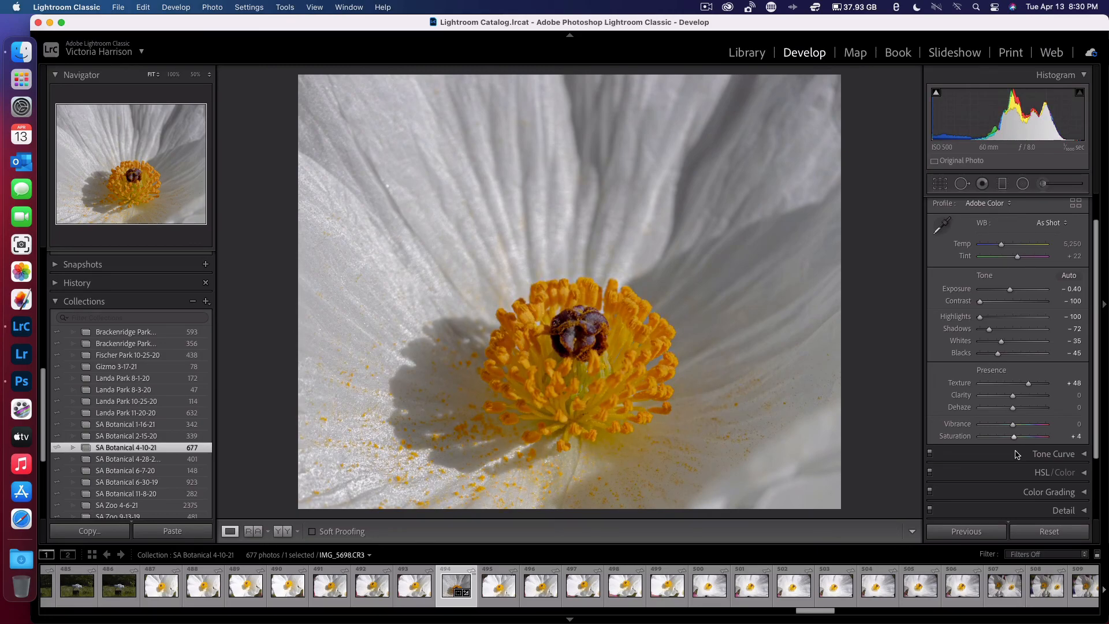
click(1076, 439)
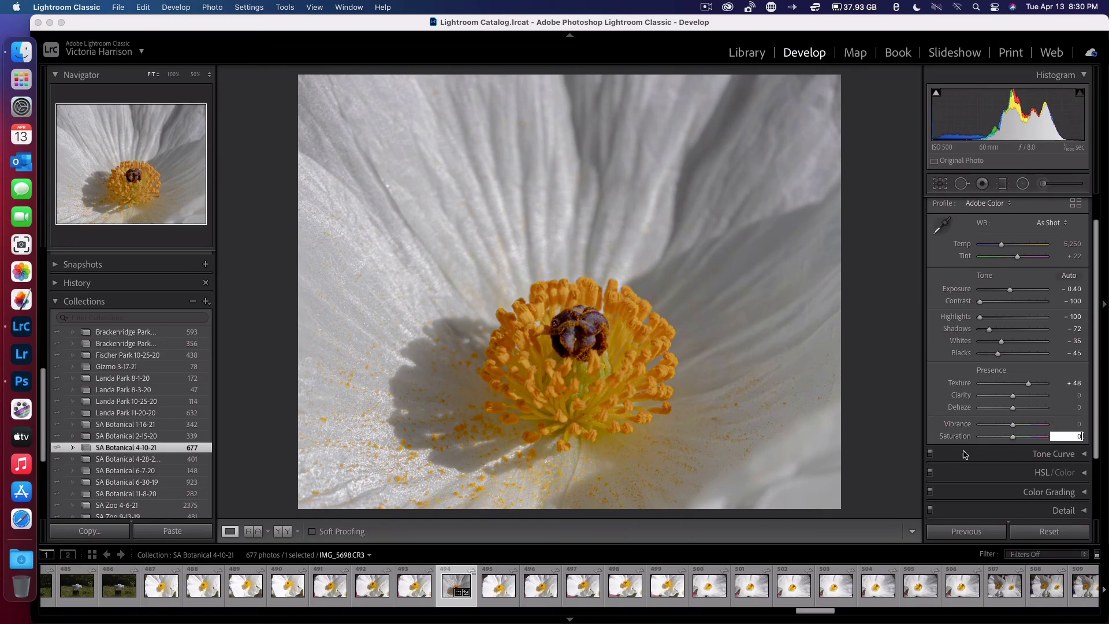
Warm the photo's white balance by setting Temp to 6,953.
scroll(990, 369, down, 2)
scroll(990, 369, up, 4)
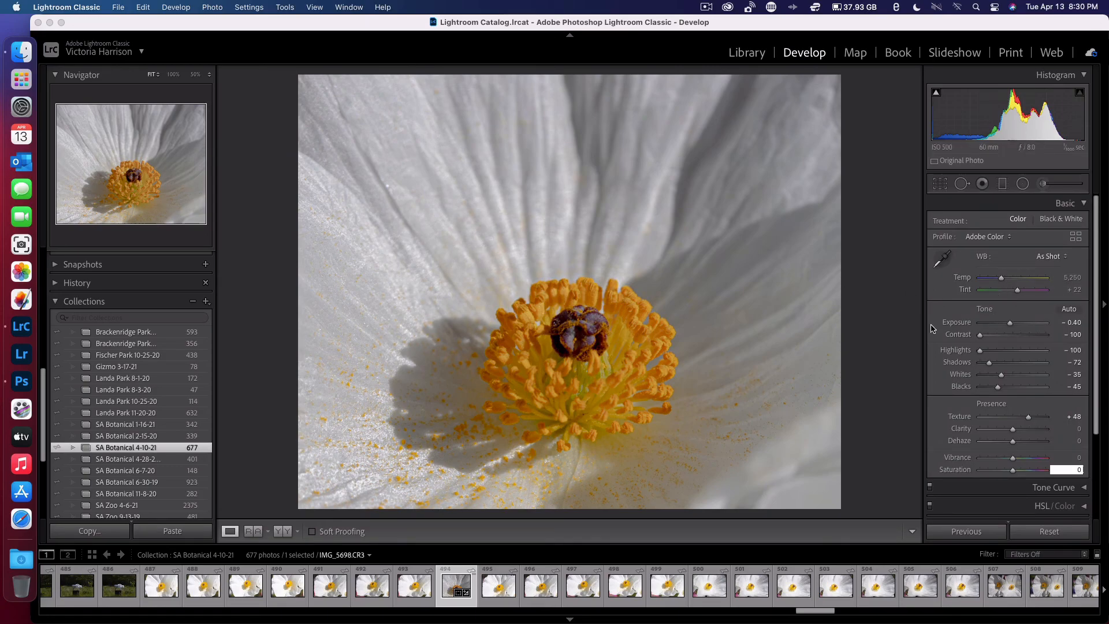
drag(1003, 277, 1014, 282)
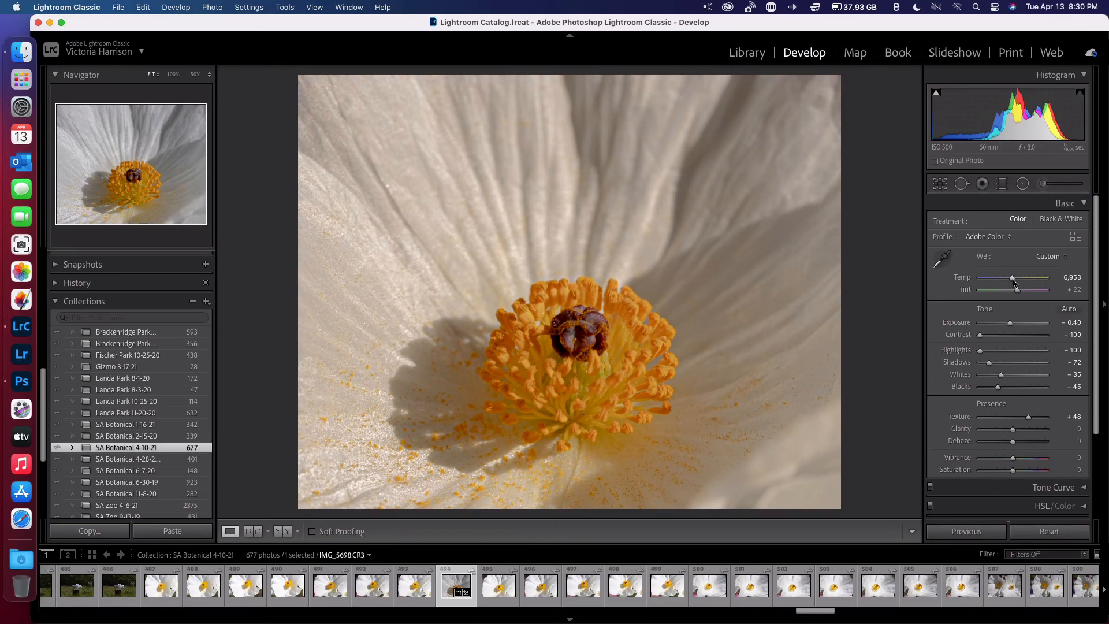
Cool the photo's white balance by setting Temp to 5,057 and check the upper petals up close.
drag(1013, 282, 993, 280)
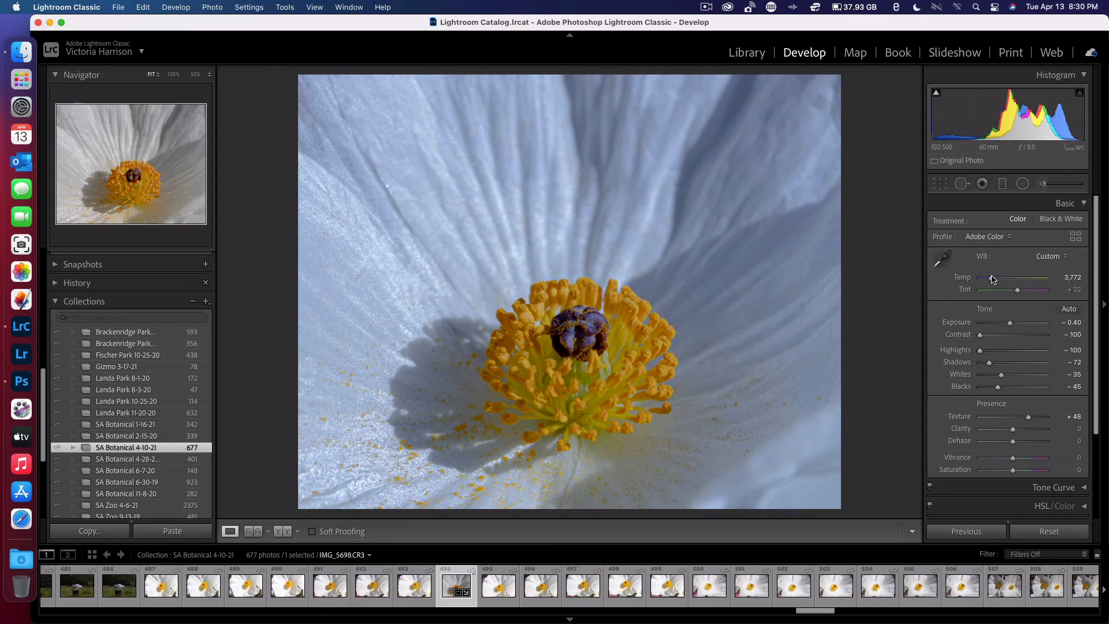
drag(993, 279, 1001, 283)
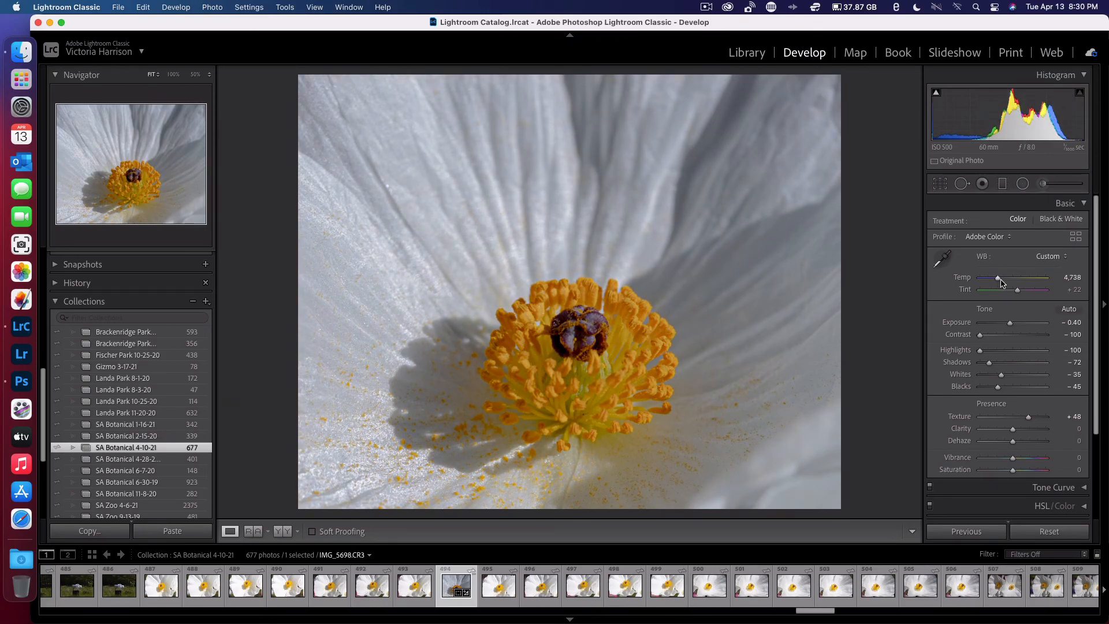
drag(1001, 282, 1001, 280)
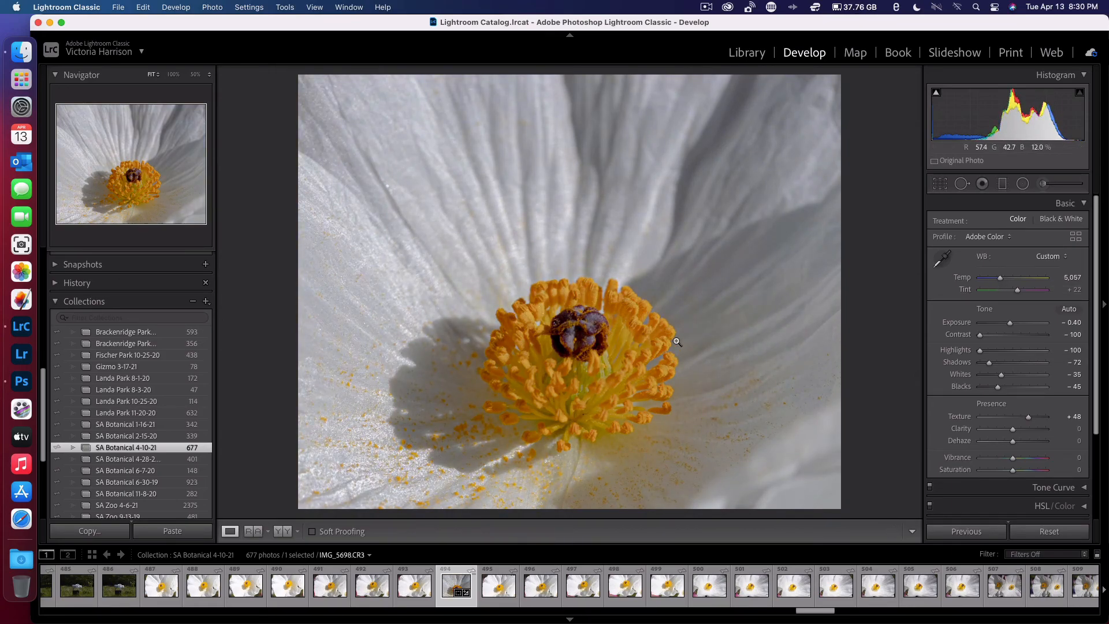
click(768, 206)
click(776, 258)
Set the sharpening Amount to 50 in the photo's Detail settings.
scroll(945, 462, down, 3)
scroll(955, 298, up, 3)
click(1085, 204)
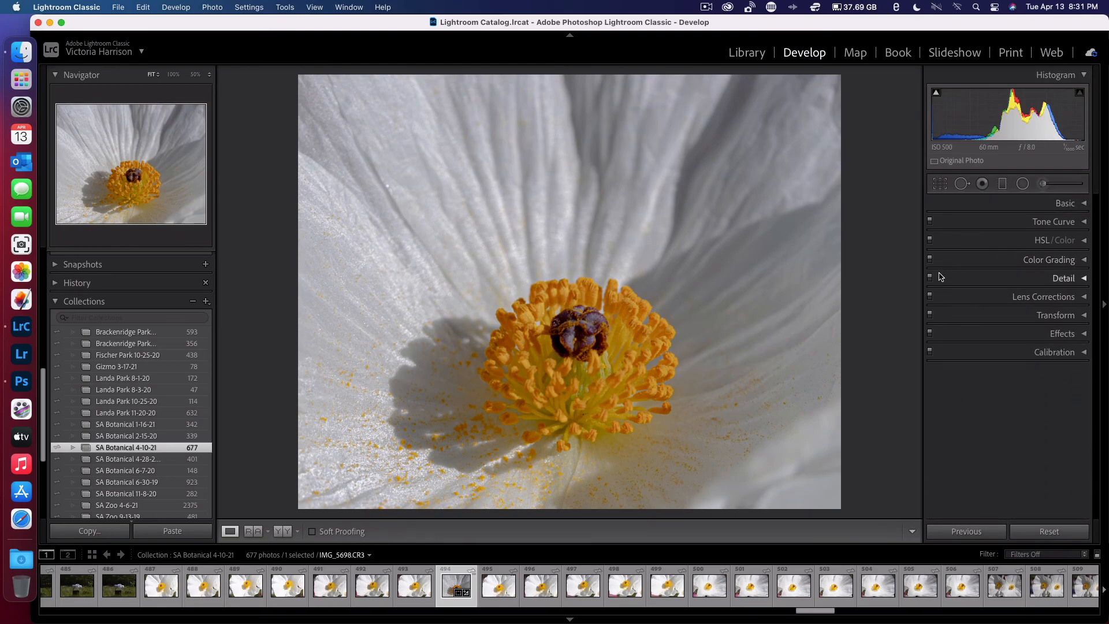
click(982, 282)
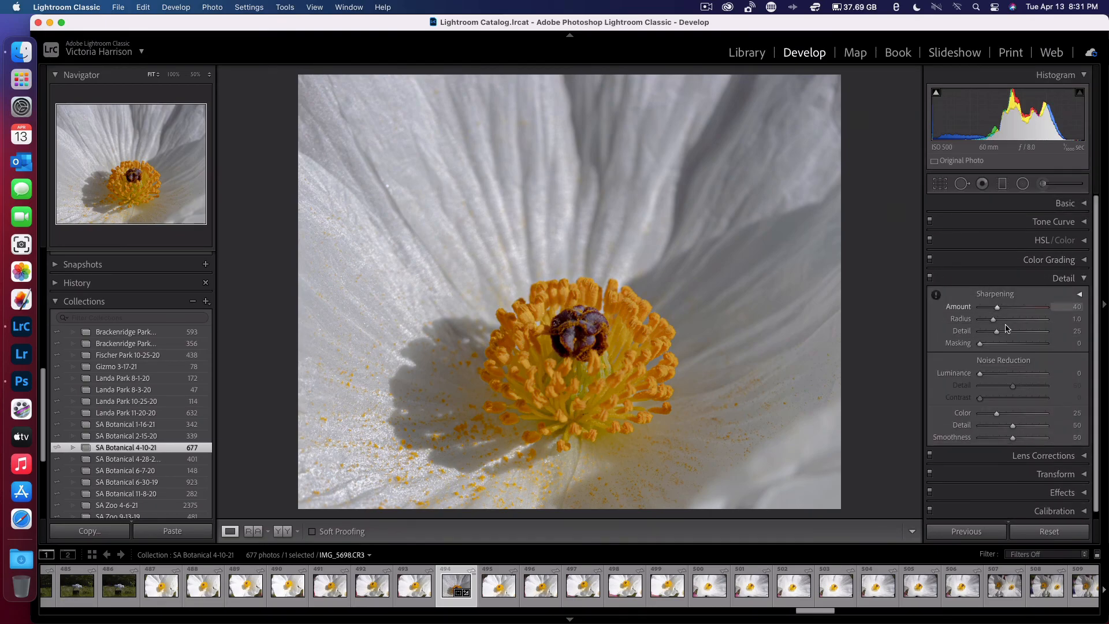
click(1076, 308)
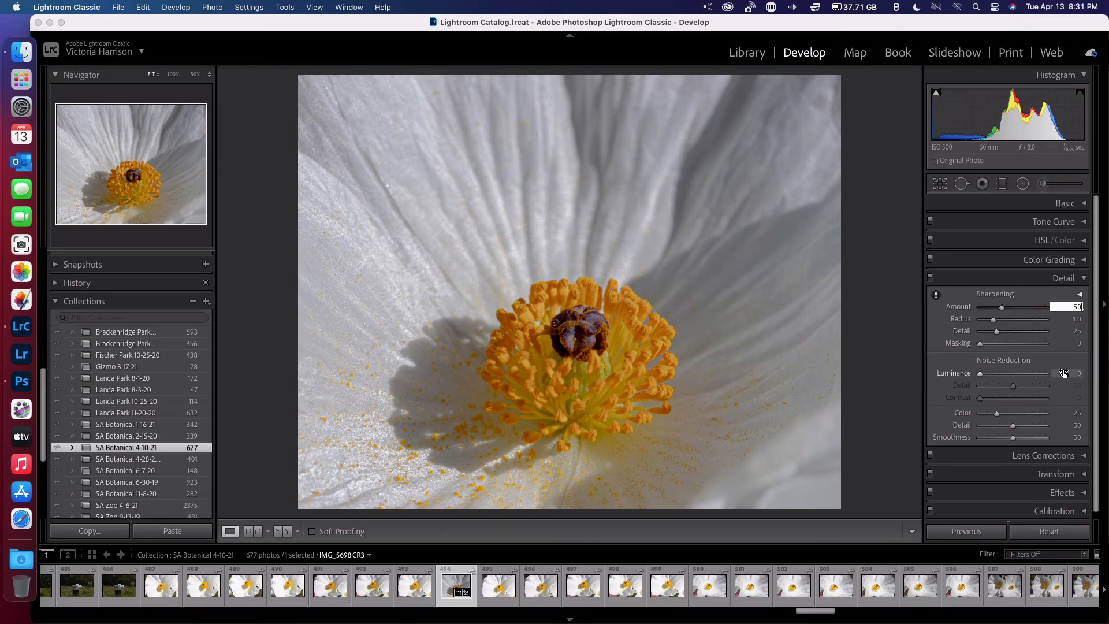
Set Luminance noise reduction to 50 and its Detail to 65.
click(1078, 373)
key(Return)
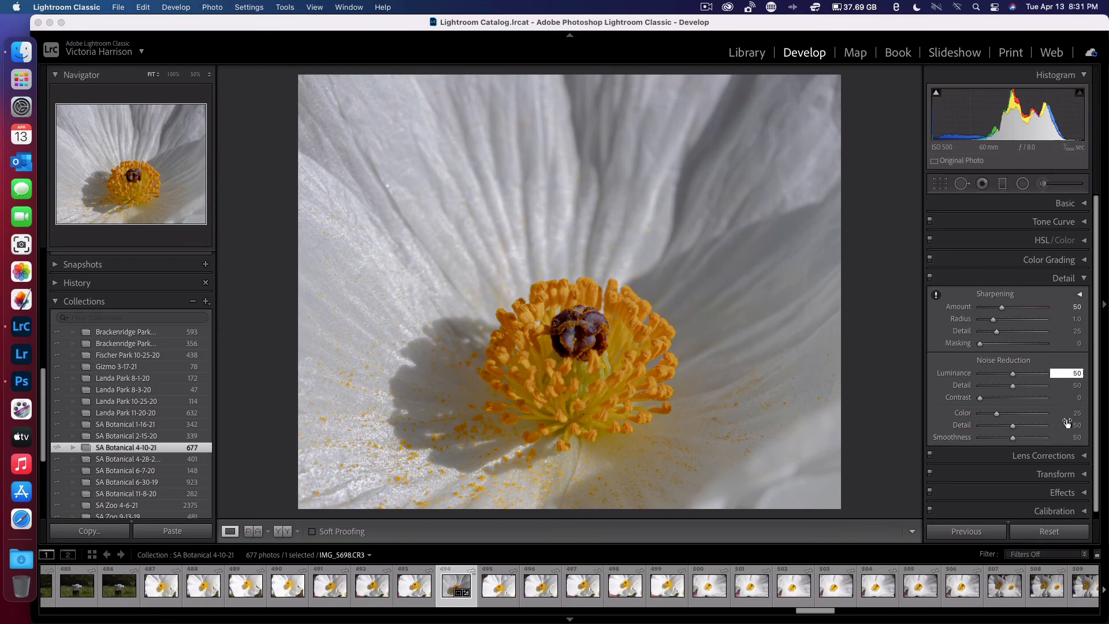
click(1073, 385)
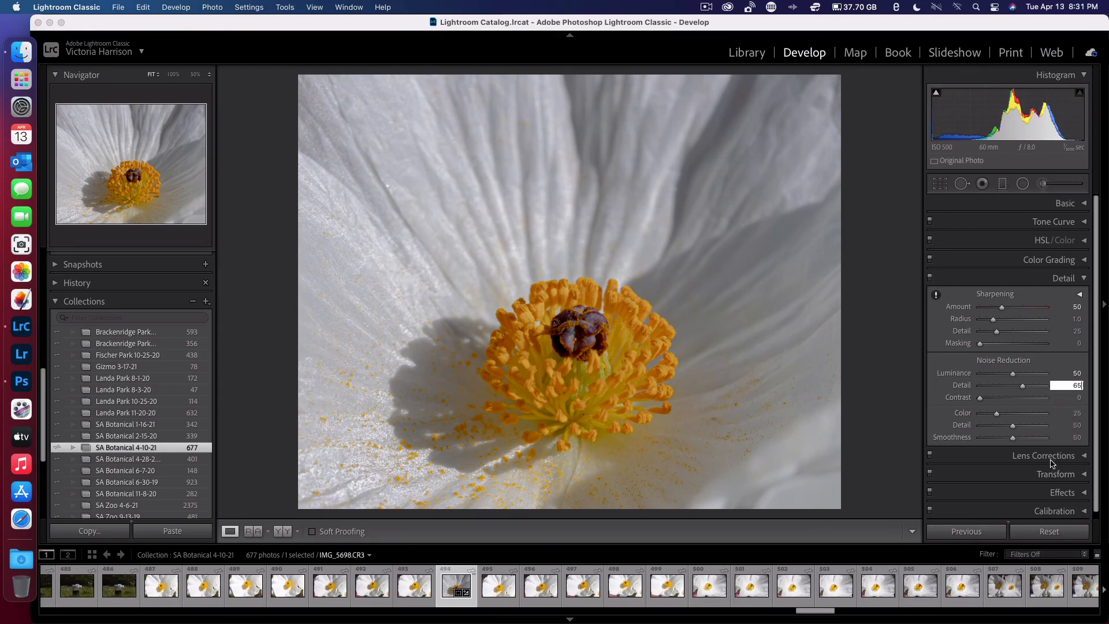
Set Color noise reduction to 50 with its Detail at 65, and inspect the petals and flower's center up close.
click(1076, 413)
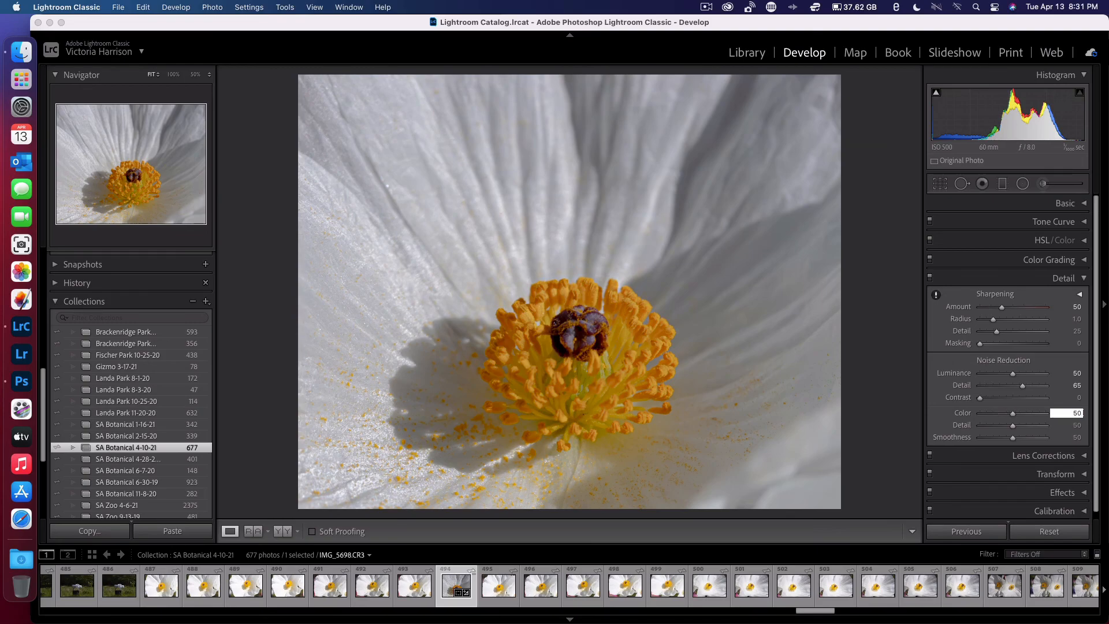
click(1077, 425)
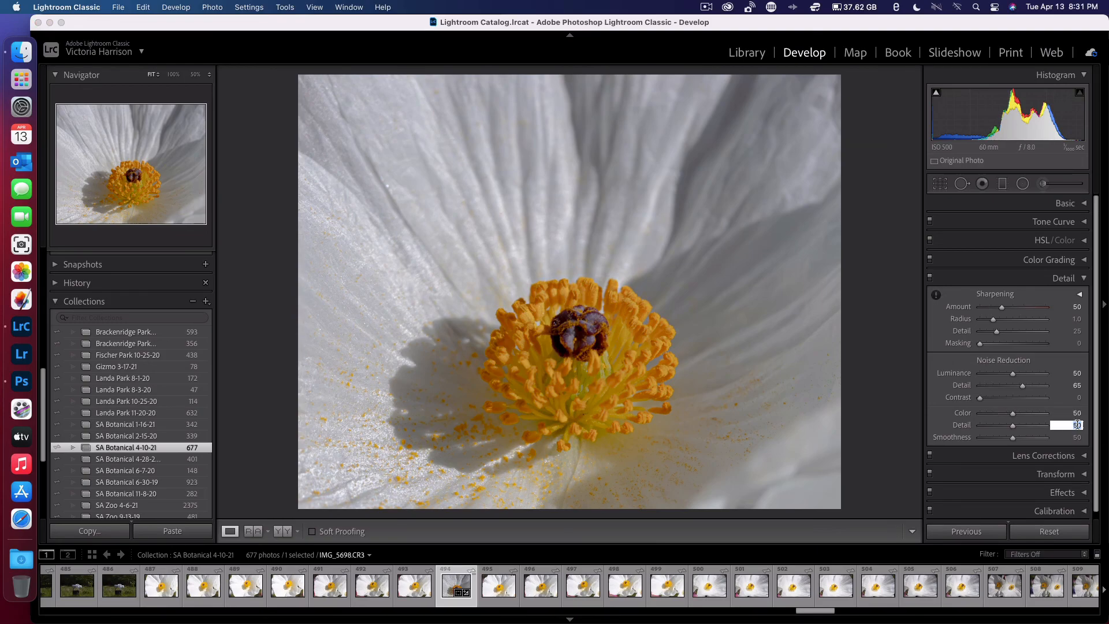
key(Return)
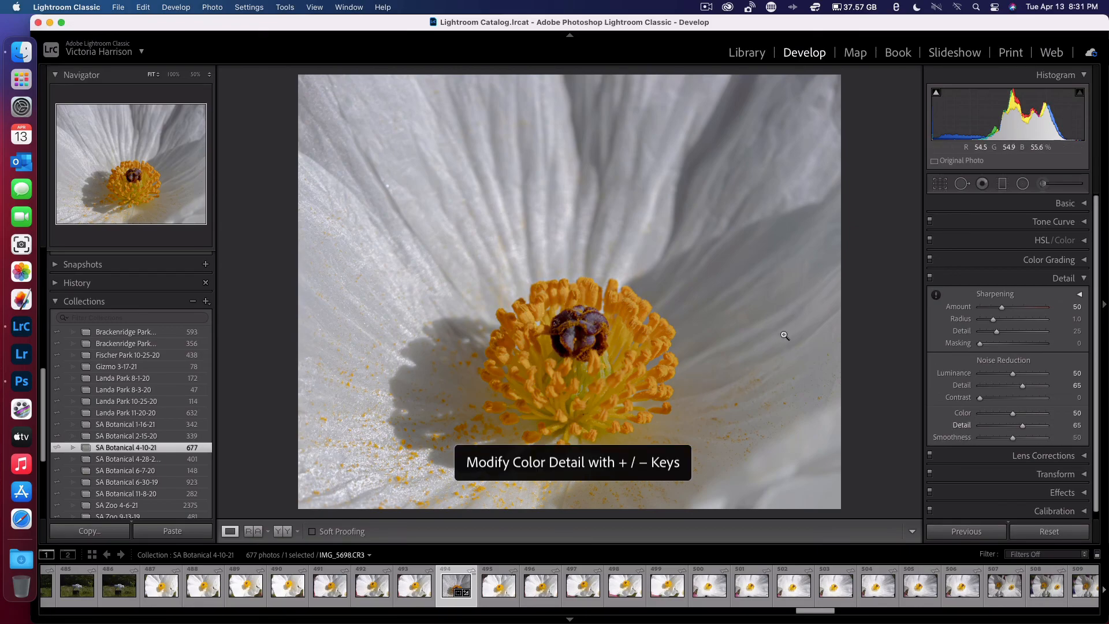
click(802, 315)
drag(720, 210, 865, 316)
click(511, 346)
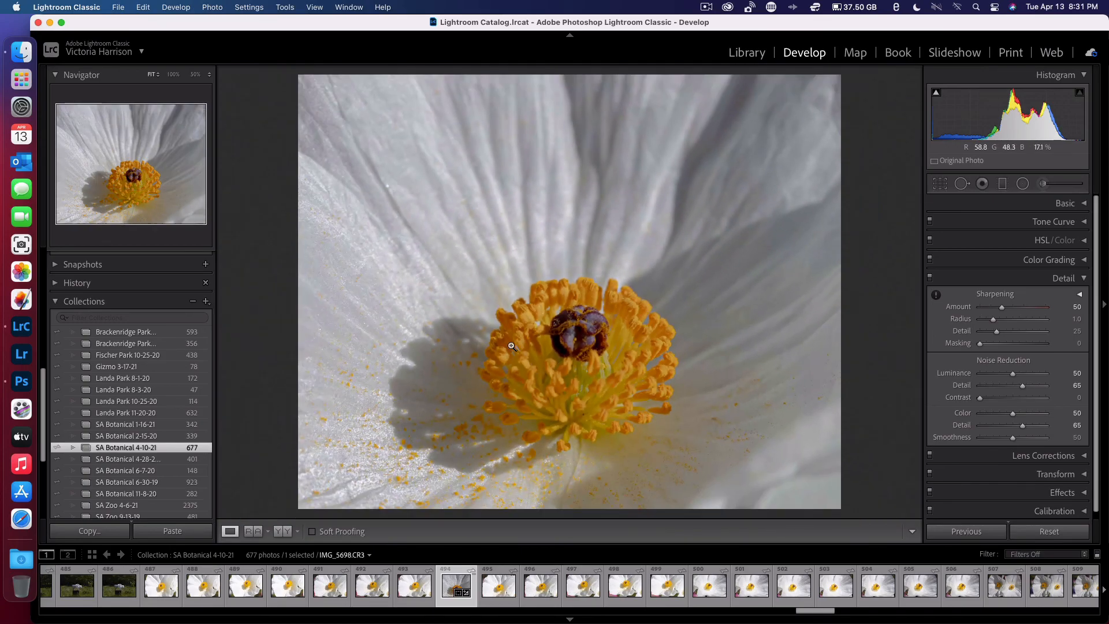
click(549, 330)
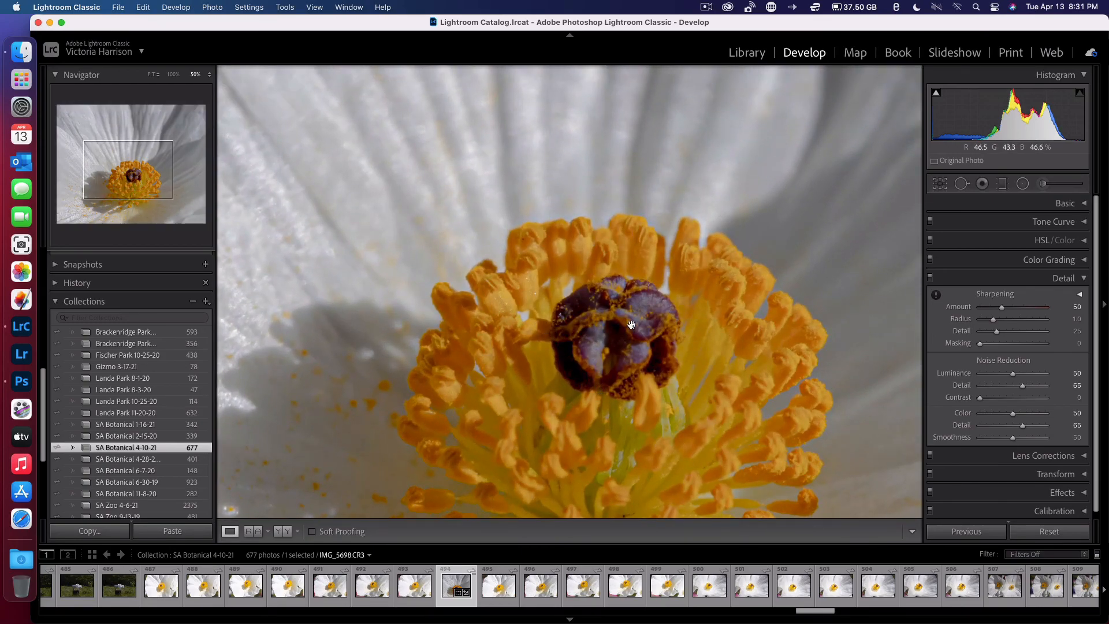
click(478, 366)
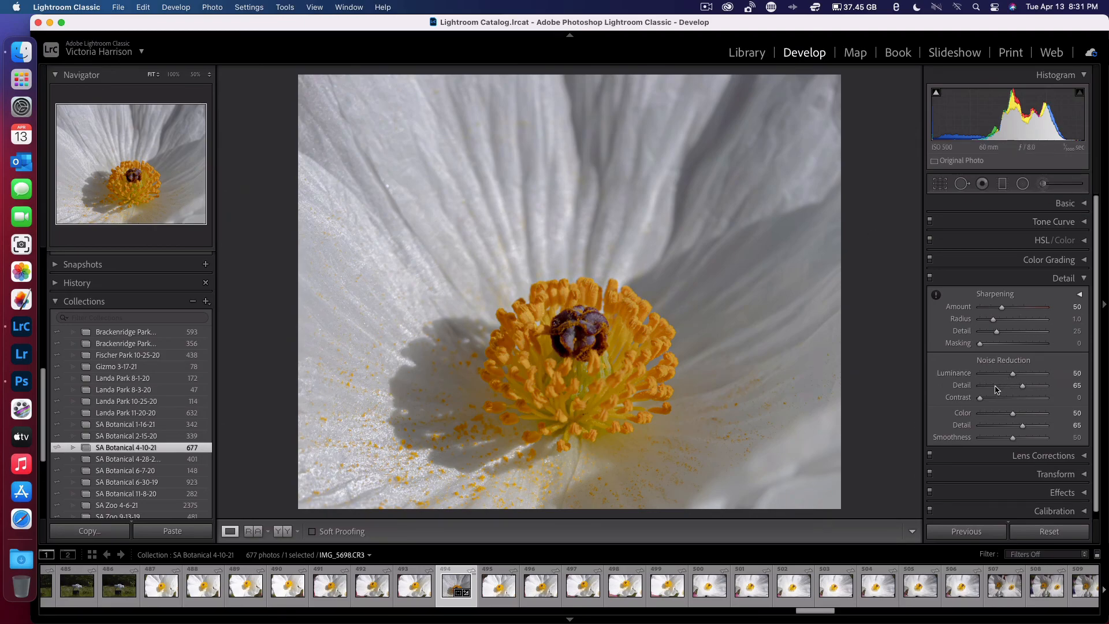
Remove chromatic aberration and enable the lens profile corrections for the photo.
scroll(988, 346, down, 1)
click(1000, 450)
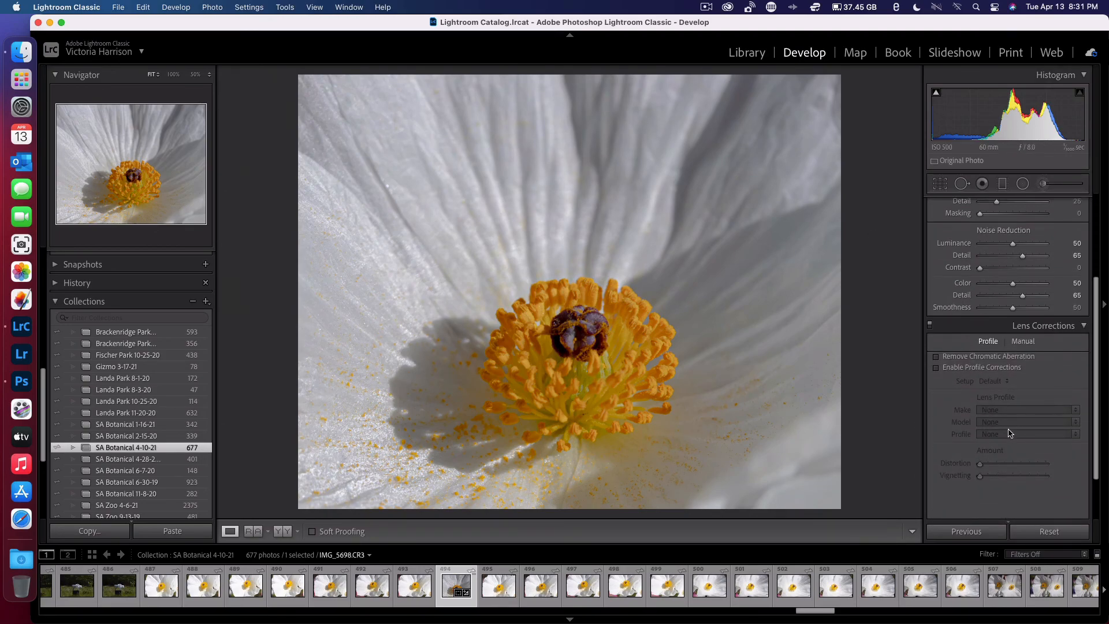
click(936, 357)
click(936, 368)
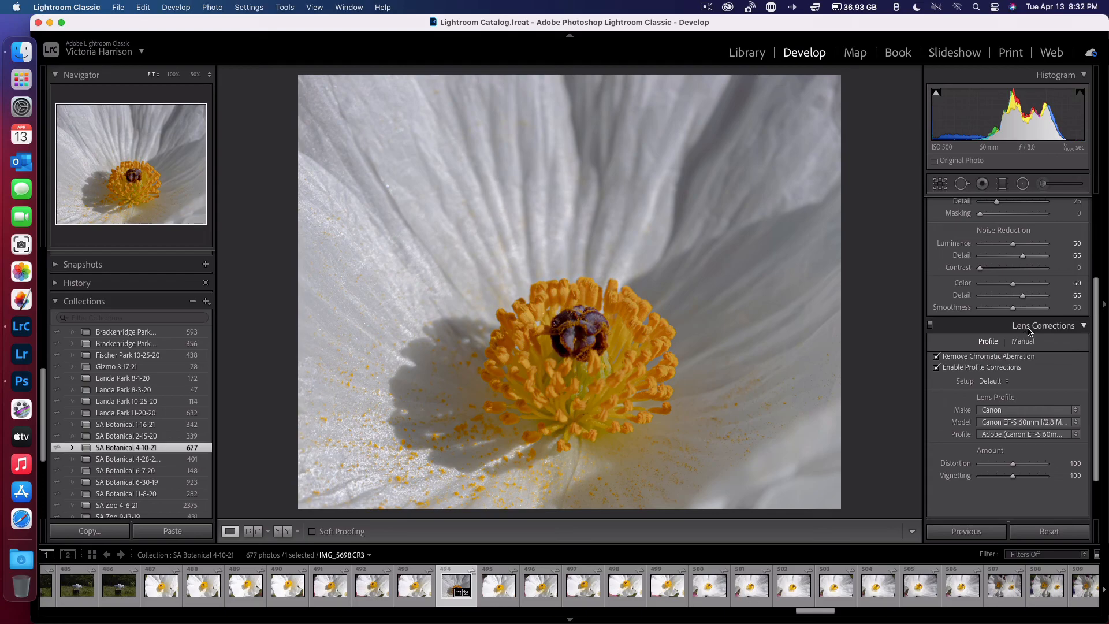
click(950, 327)
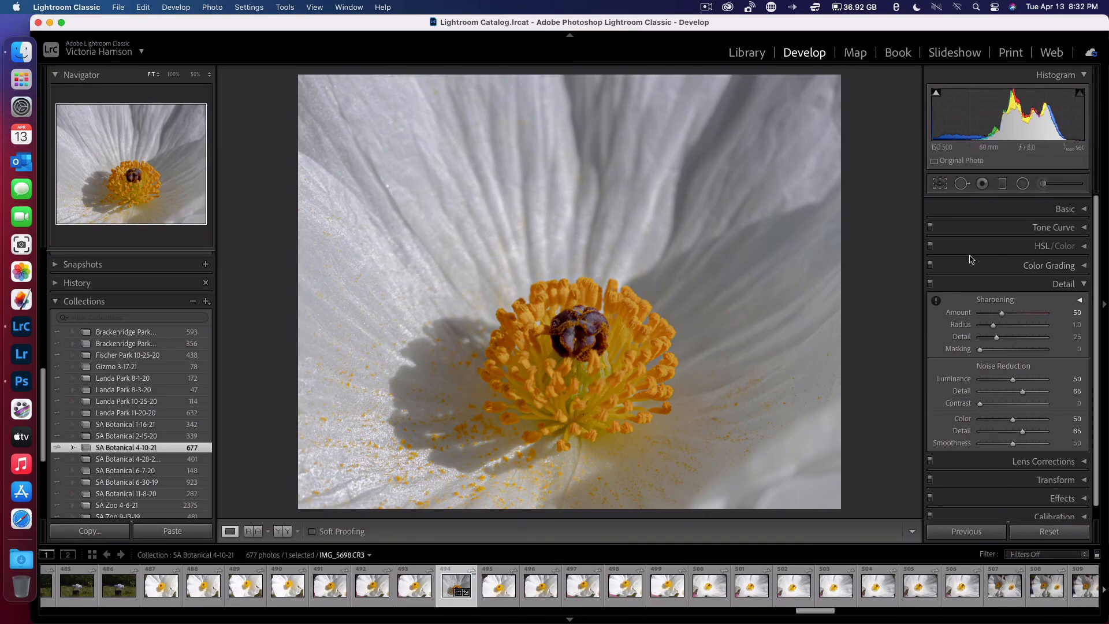
Brighten the flower photo by raising Exposure to +0.50.
click(1049, 205)
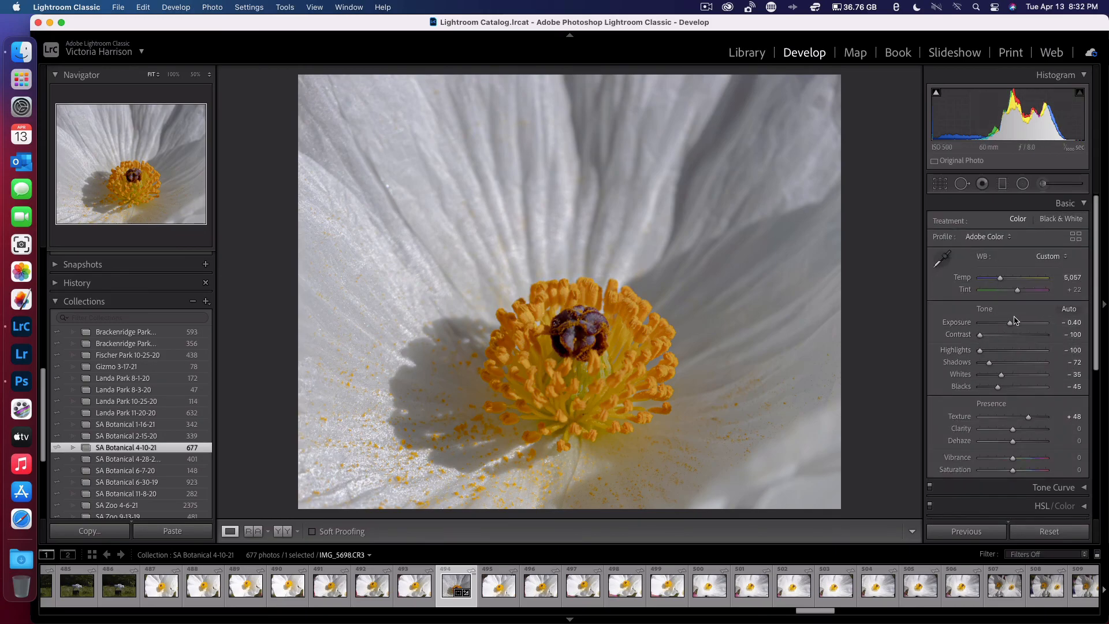
mouse_move(1011, 324)
mouse_down()
mouse_move(1001, 325)
mouse_move(1017, 326)
mouse_up()
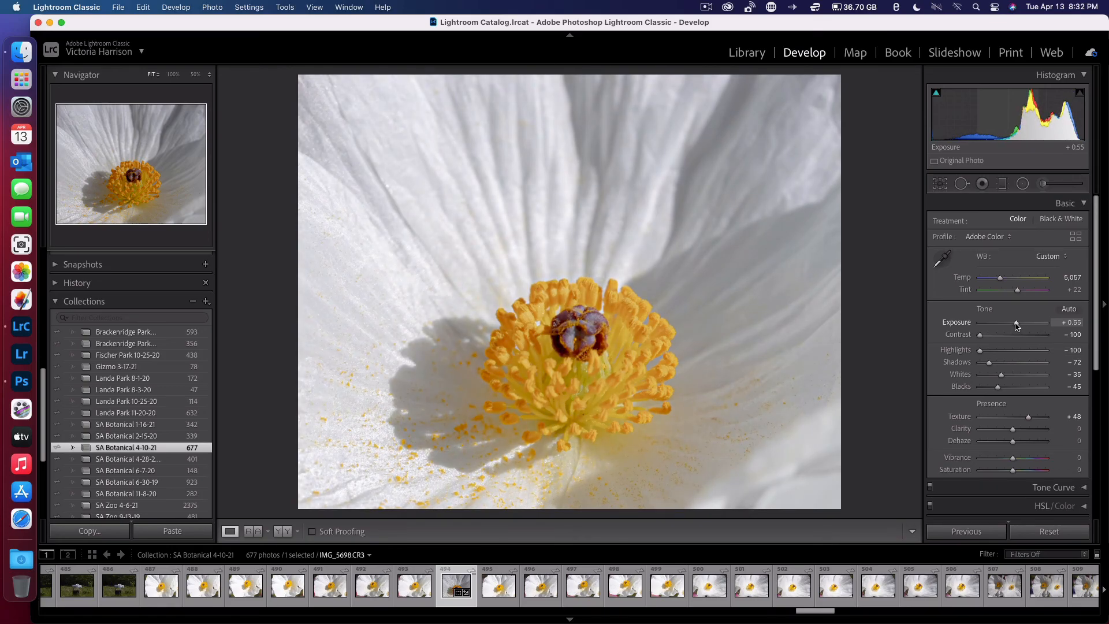
drag(1017, 325, 1016, 326)
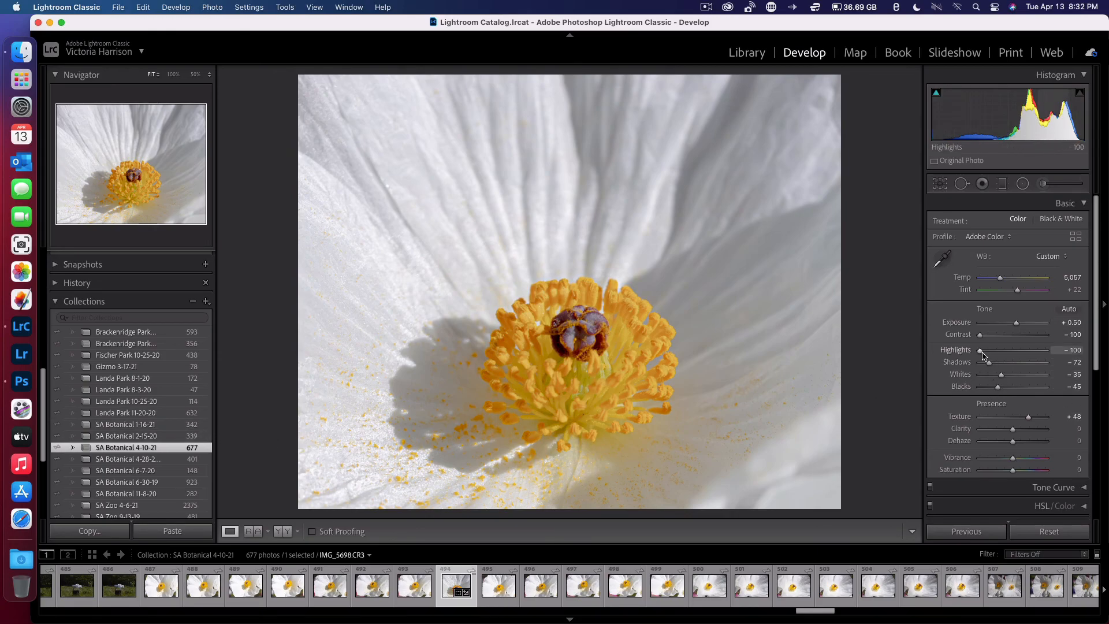
Set Whites to -58 and try Highlights from -93 up to +54, settling on +2.
drag(987, 355, 994, 383)
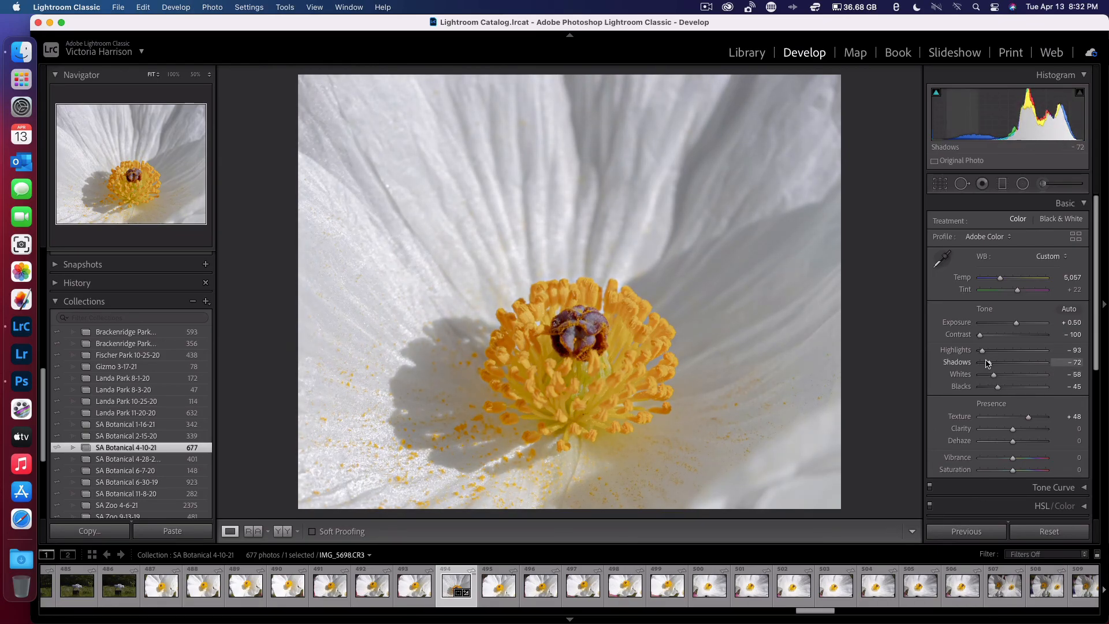
drag(985, 353, 1020, 363)
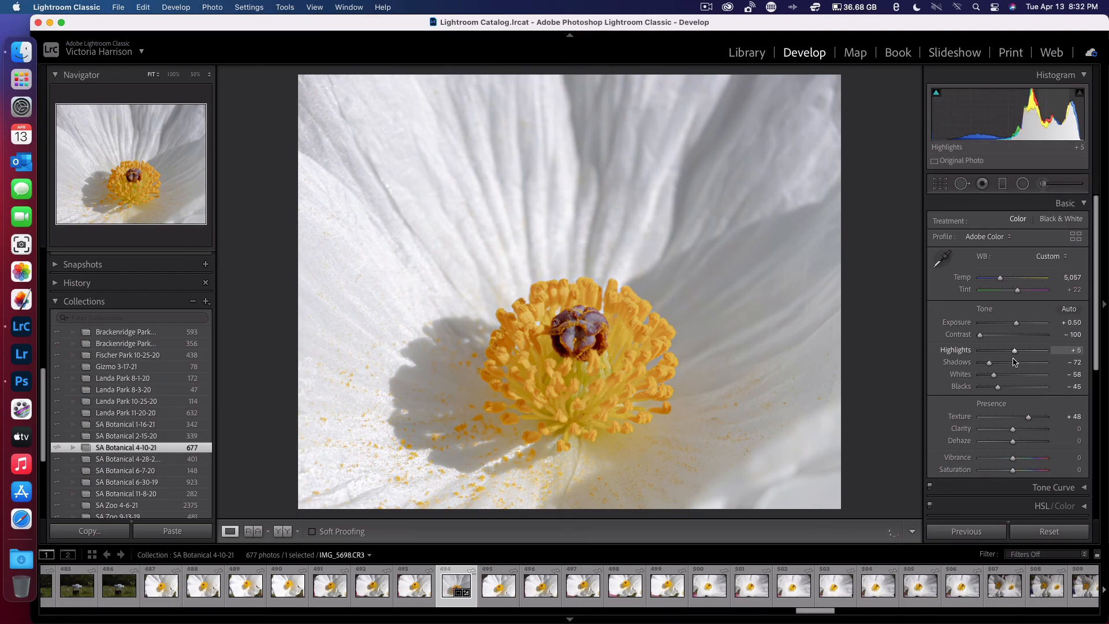
drag(1012, 358, 1032, 363)
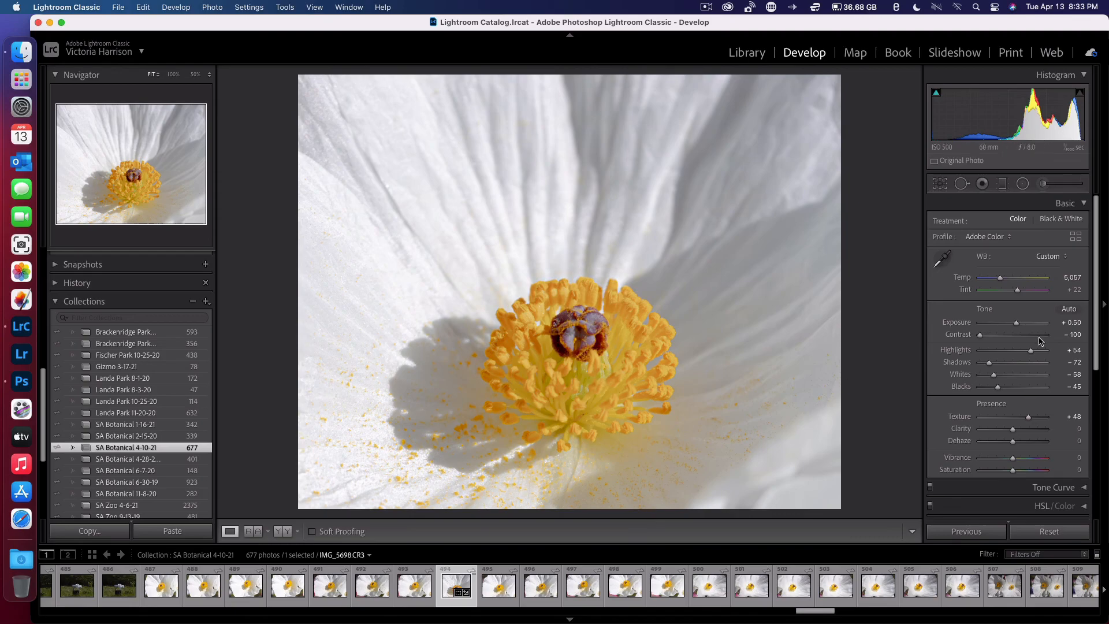
mouse_move(1032, 353)
mouse_down()
mouse_move(1050, 358)
mouse_move(1015, 355)
mouse_up()
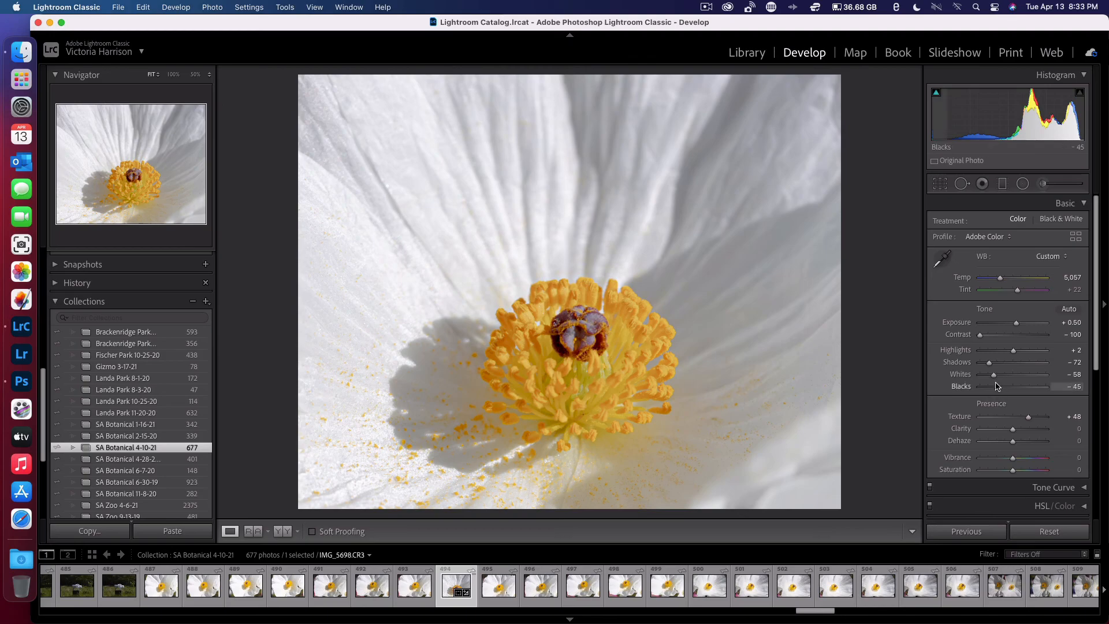
Fine-tune the tone with Whites at -48, Shadows at -100, Blacks at -47 and Exposure at +0.45.
mouse_move(995, 378)
mouse_down()
mouse_move(1008, 379)
mouse_move(998, 379)
mouse_up()
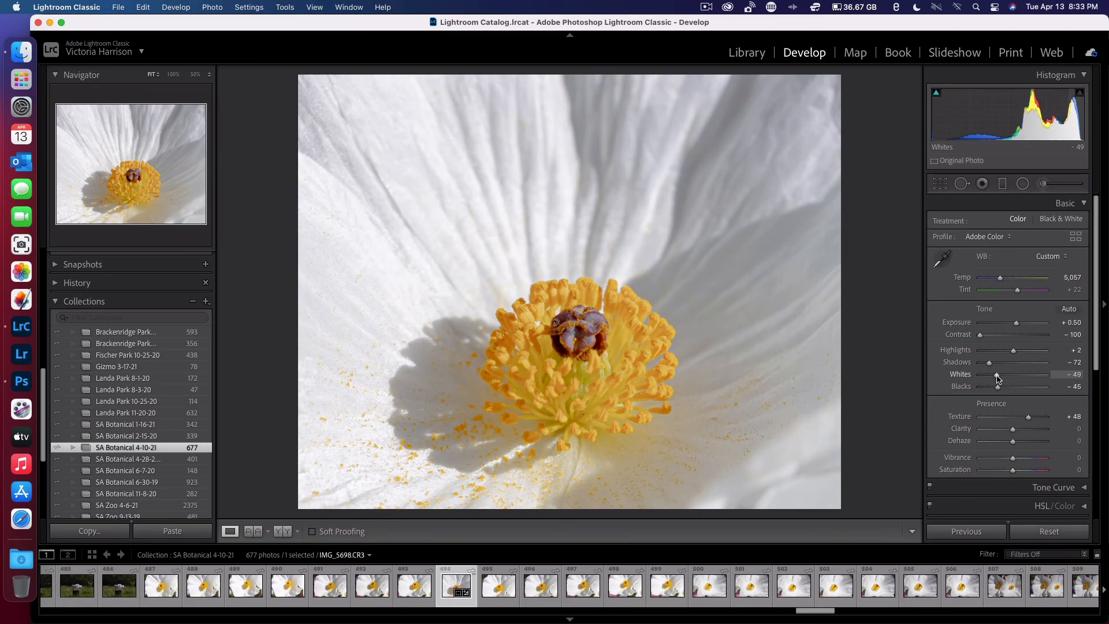
drag(990, 365, 980, 364)
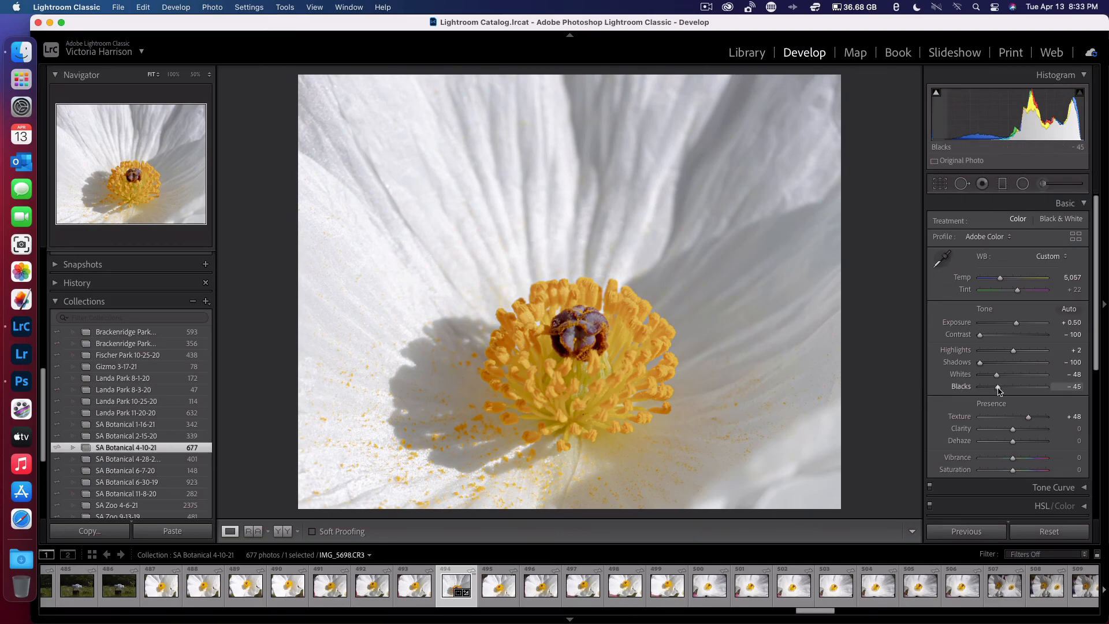
mouse_move(1000, 389)
mouse_down()
mouse_move(990, 390)
mouse_move(1000, 391)
mouse_up()
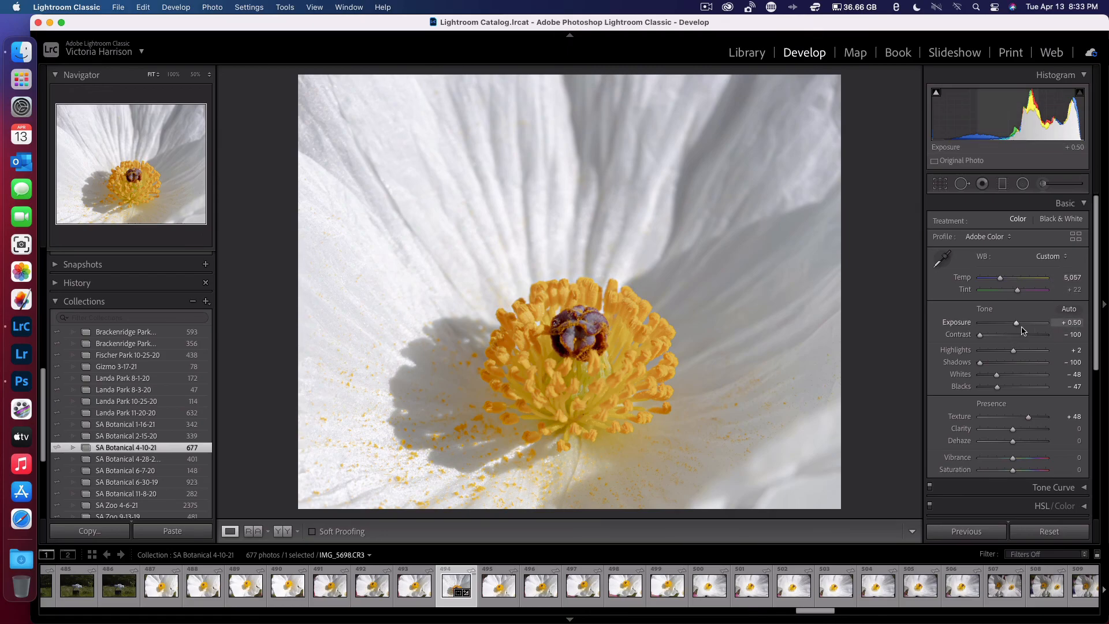
drag(1018, 329, 1017, 328)
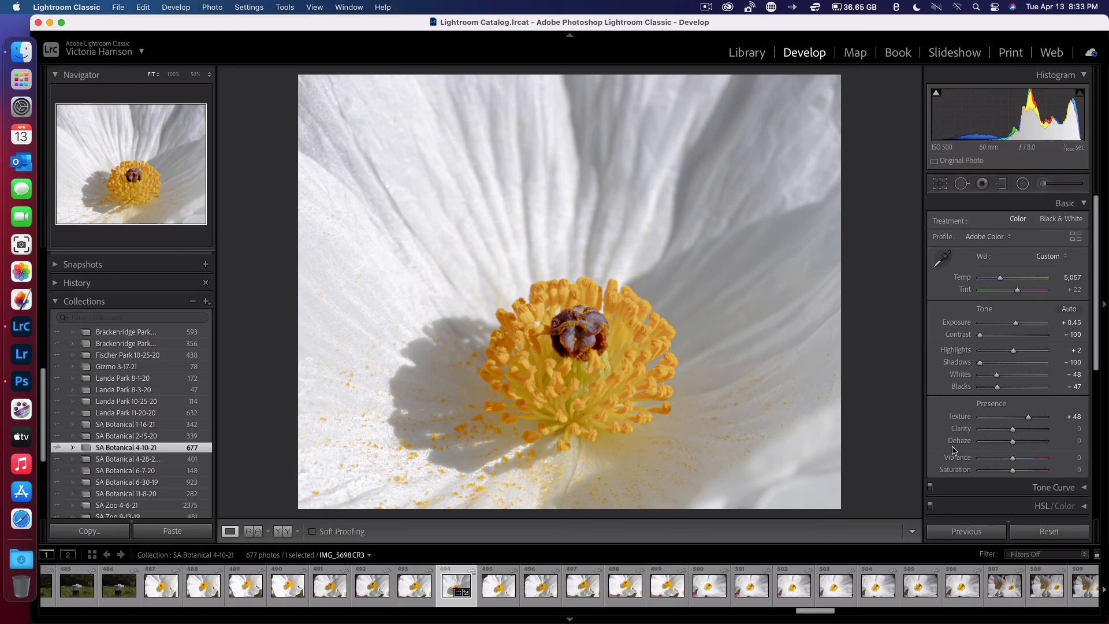
Examine the flower's yellow center, the pollen-dusted petal and the upper petals up close for detail.
scroll(953, 450, down, 5)
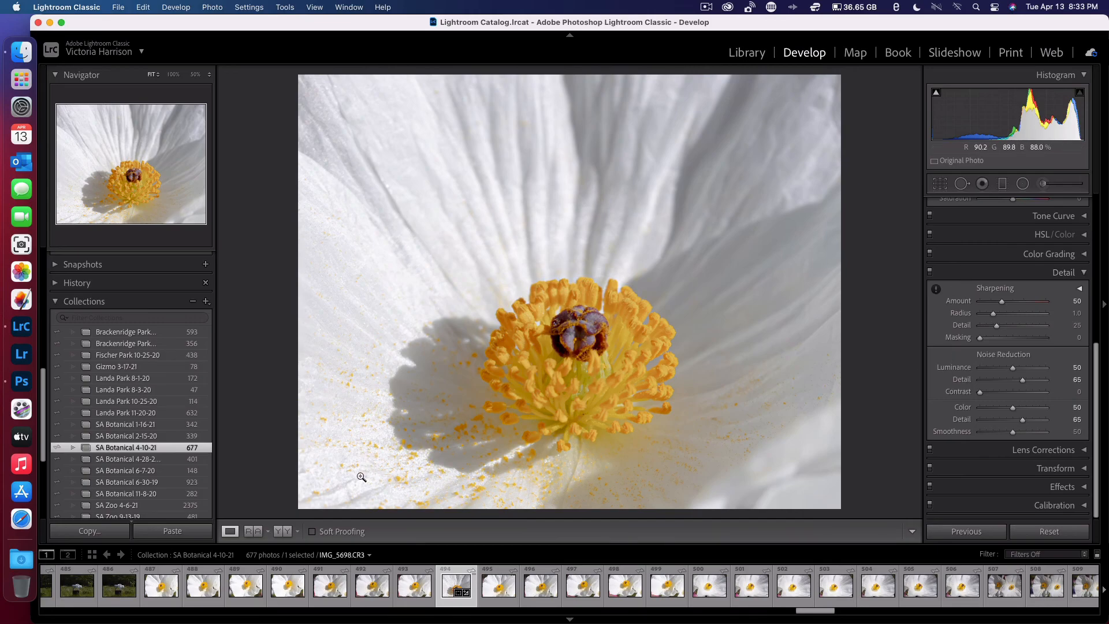
click(583, 431)
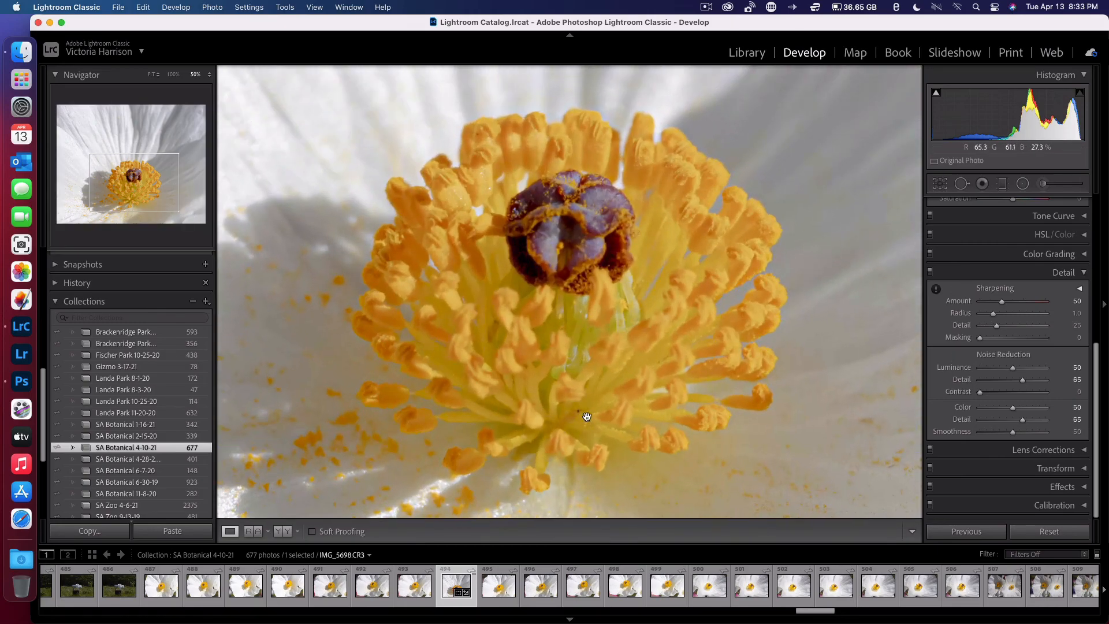
drag(493, 508, 728, 349)
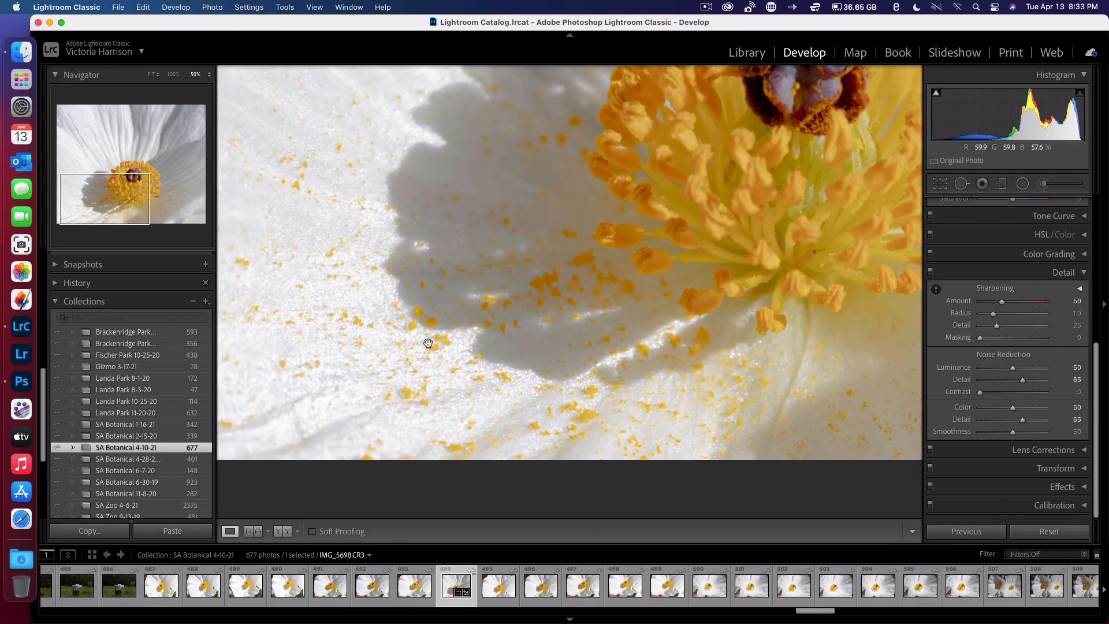
click(421, 339)
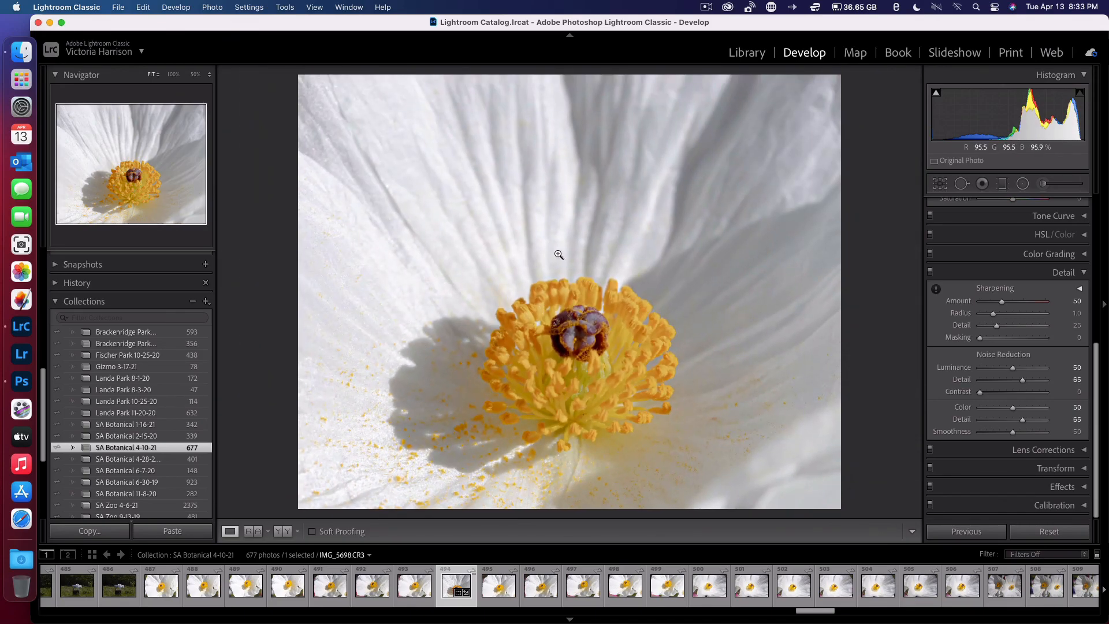
click(615, 242)
click(616, 243)
click(455, 344)
click(488, 175)
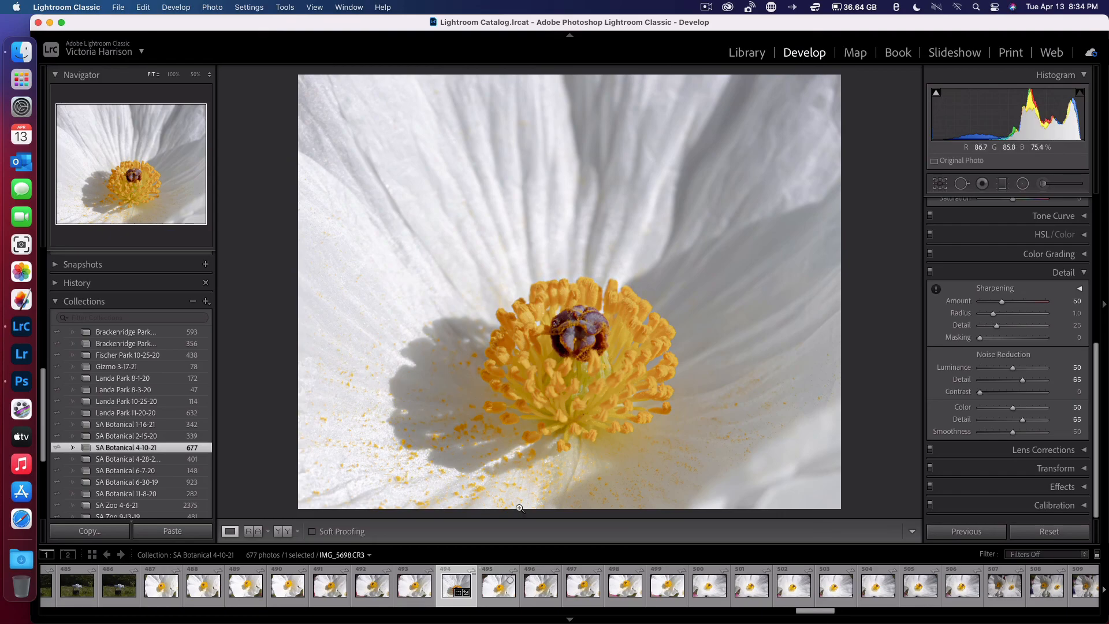
Browse back through the SA Botanical 4-10-21 collection and open the pink rose photo with the bee, IMG_5659.CR3.
scroll(806, 588, up, 10)
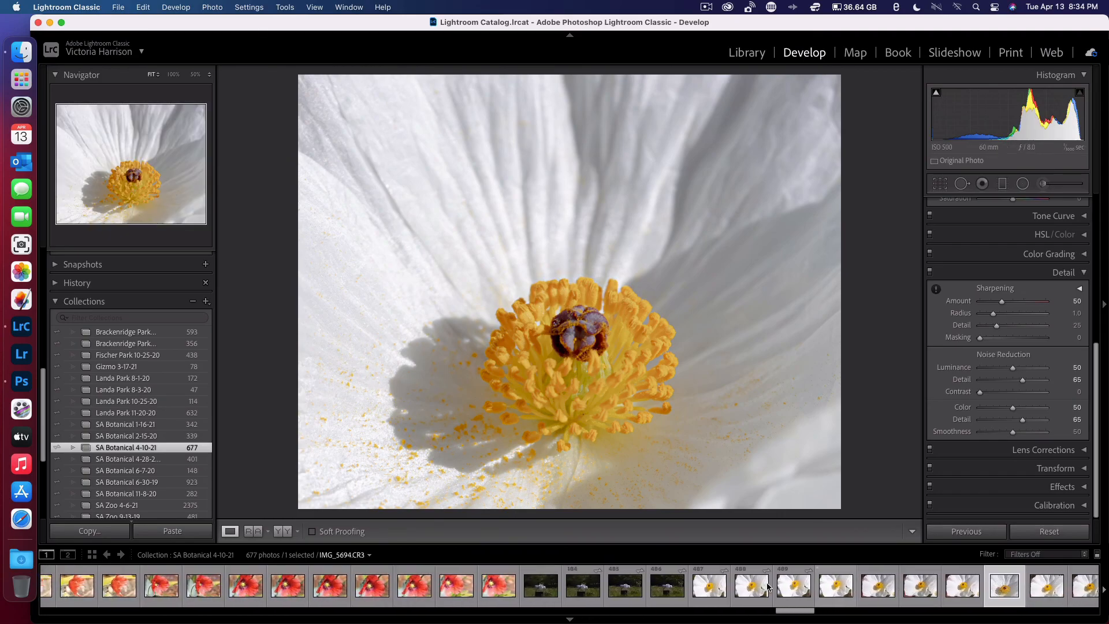
scroll(520, 585, up, 10)
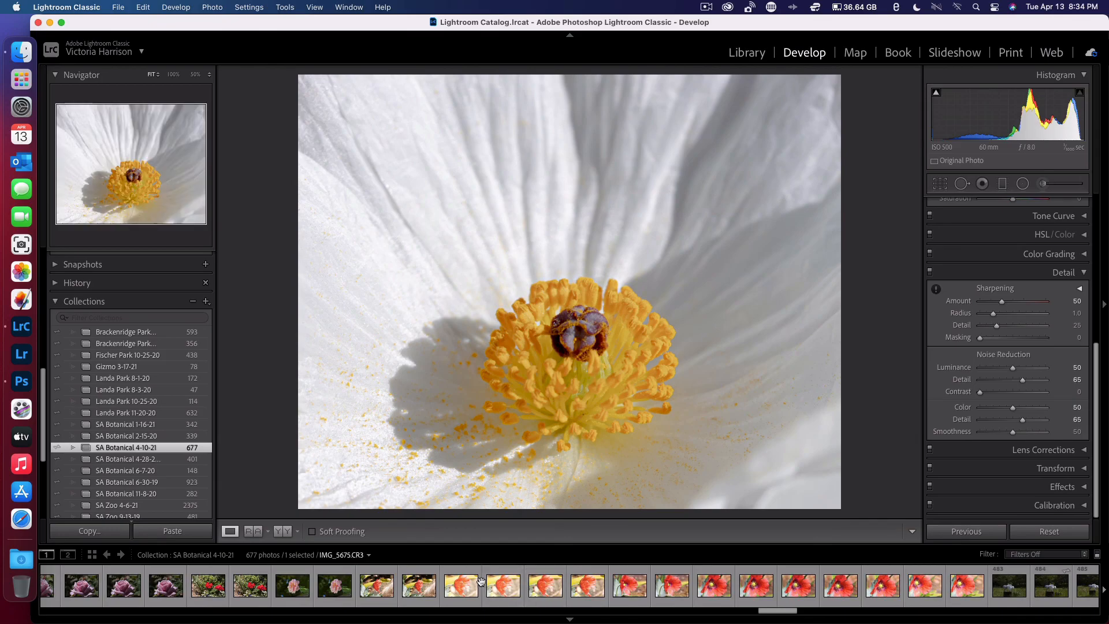
scroll(481, 584, up, 8)
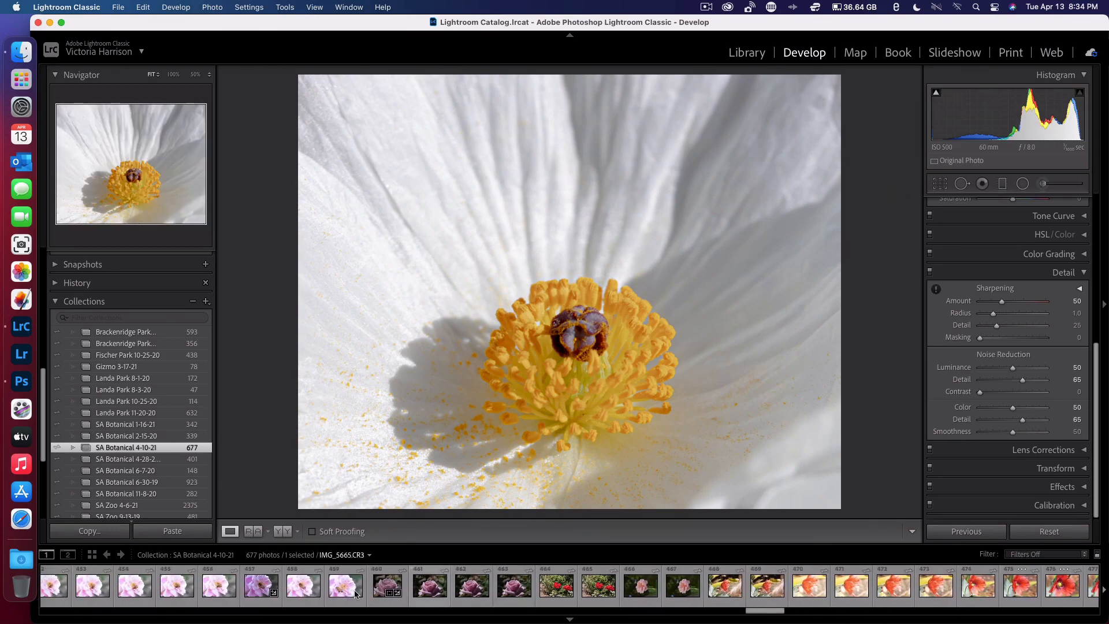
scroll(388, 586, up, 4)
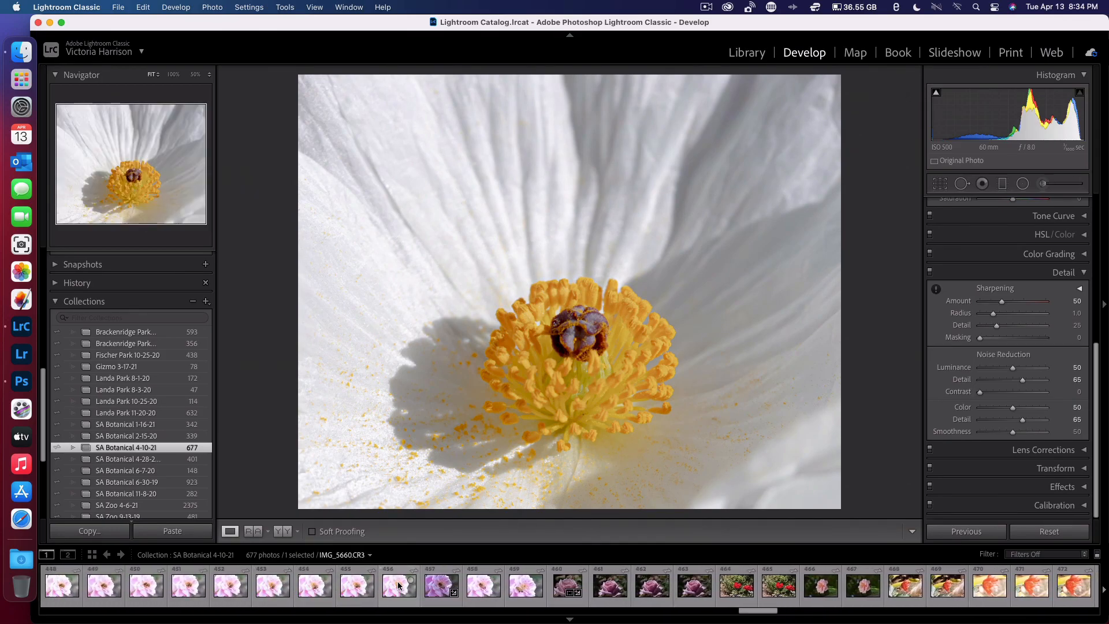
click(428, 591)
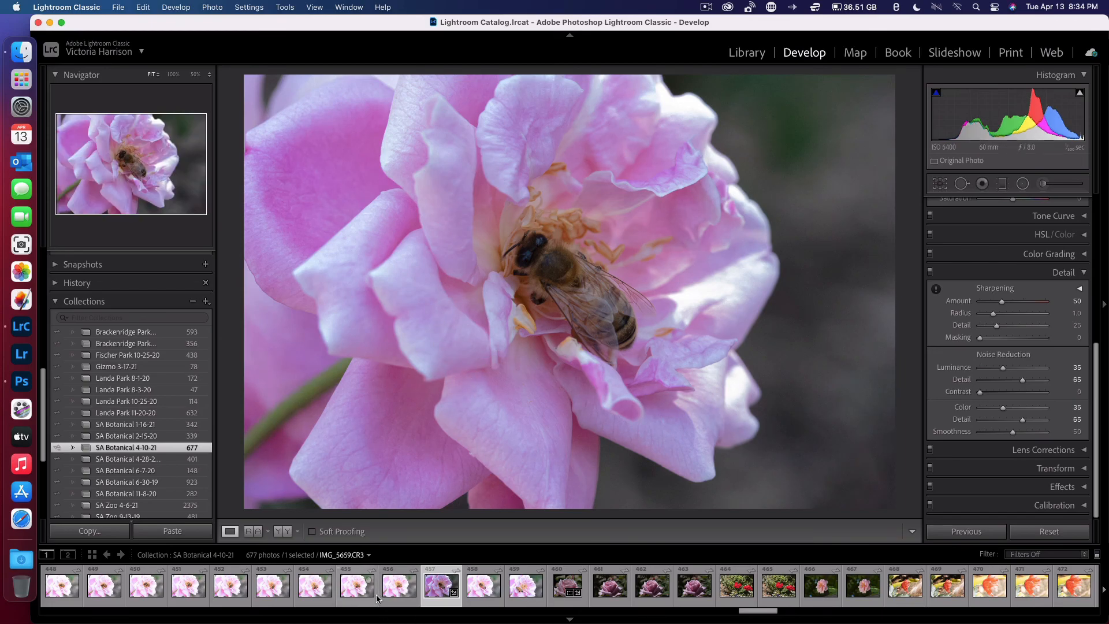
Open the pink rose photo IMG_5636.CR3 from earlier in the collection and examine its center and lower petals up close.
scroll(376, 595, left, 4)
scroll(376, 594, left, 15)
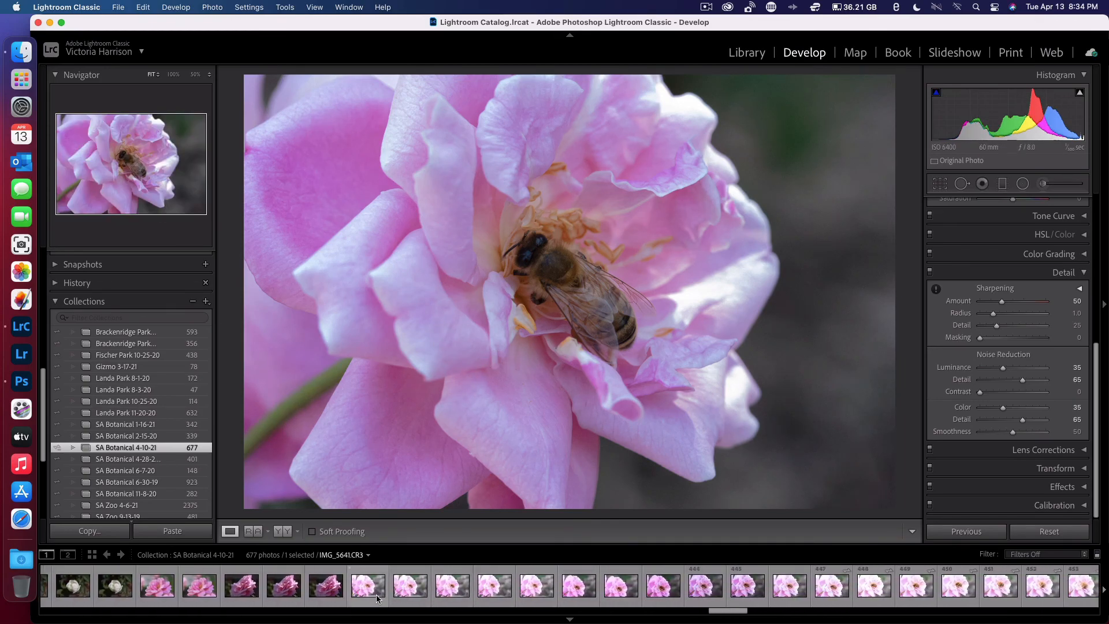
scroll(376, 595, left, 3)
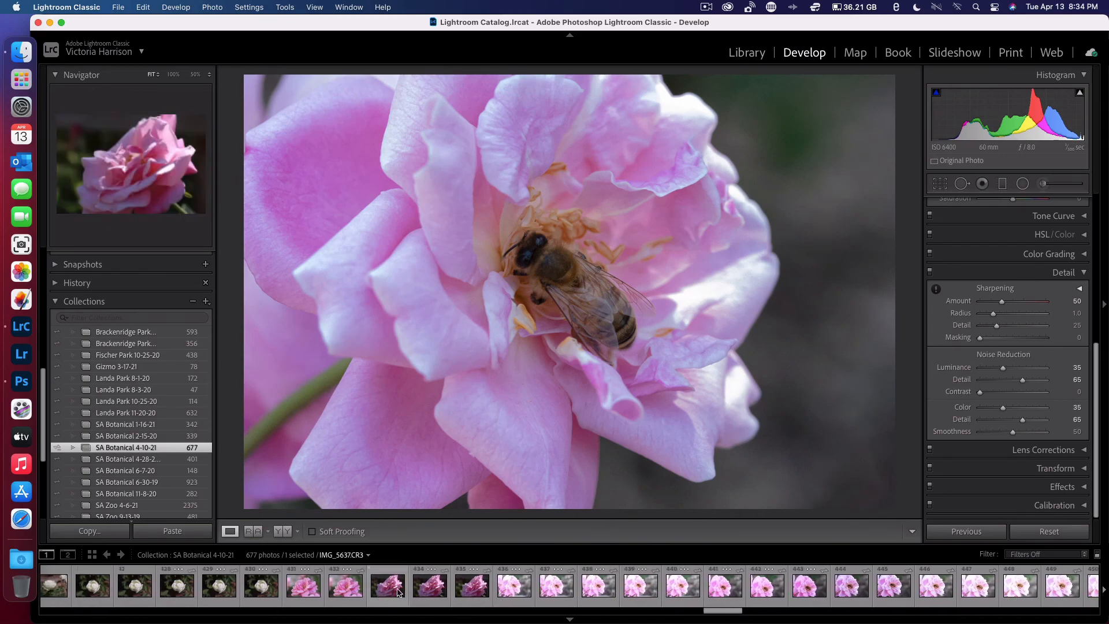
click(346, 586)
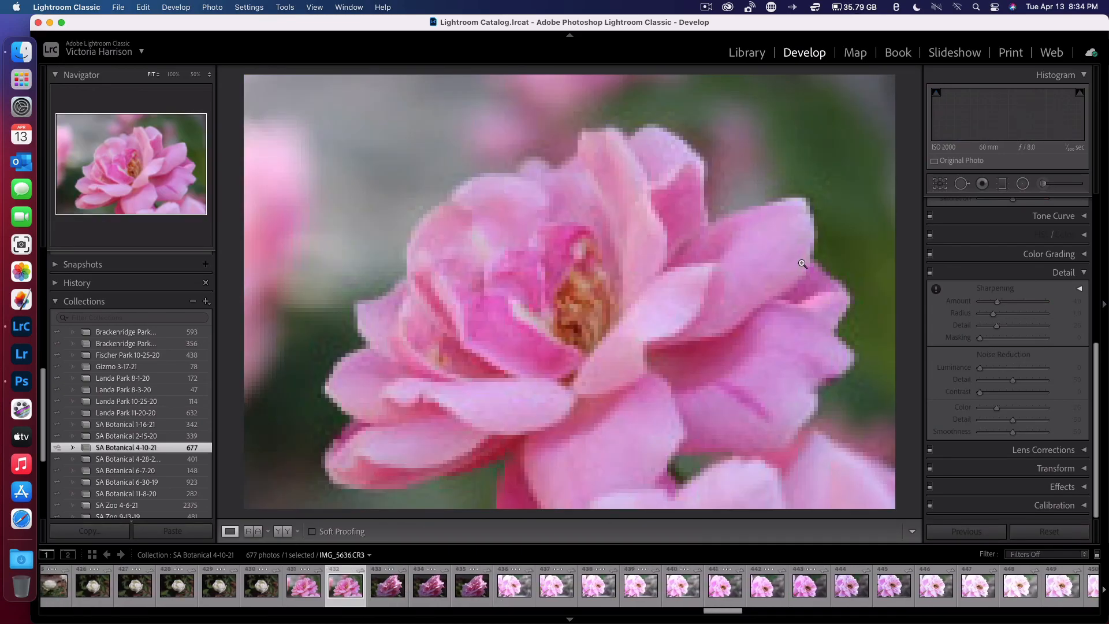
click(611, 390)
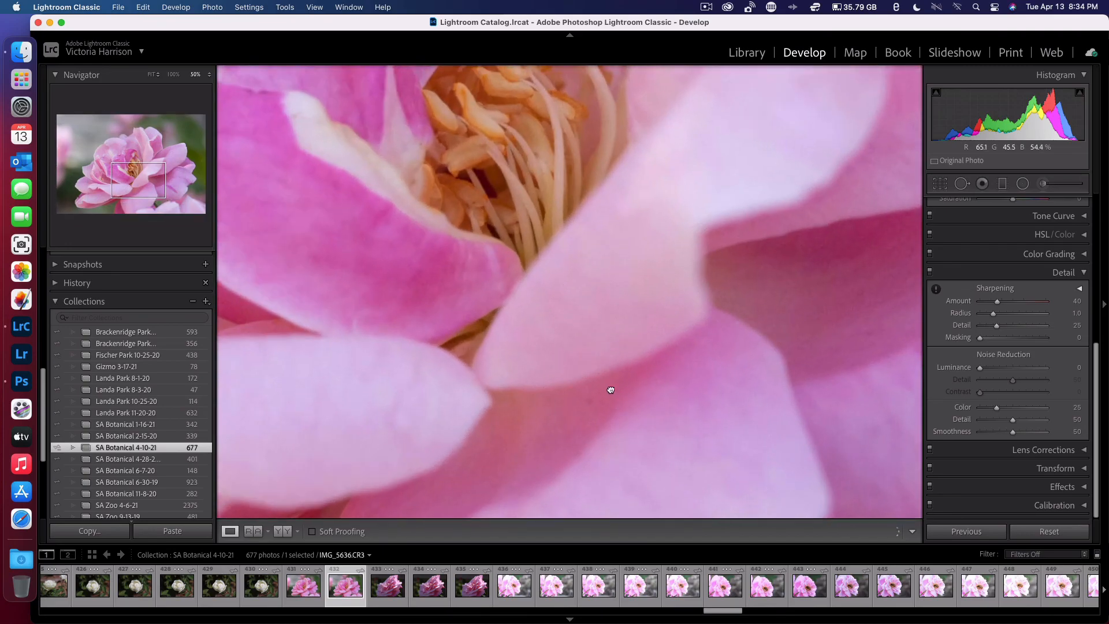
drag(604, 376, 605, 340)
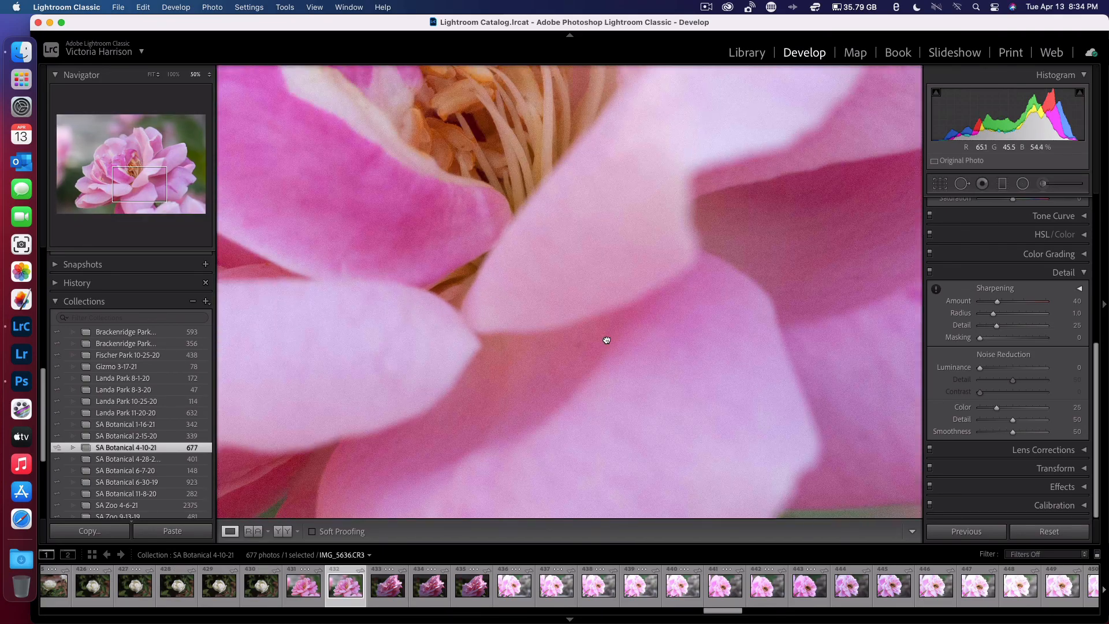
click(606, 341)
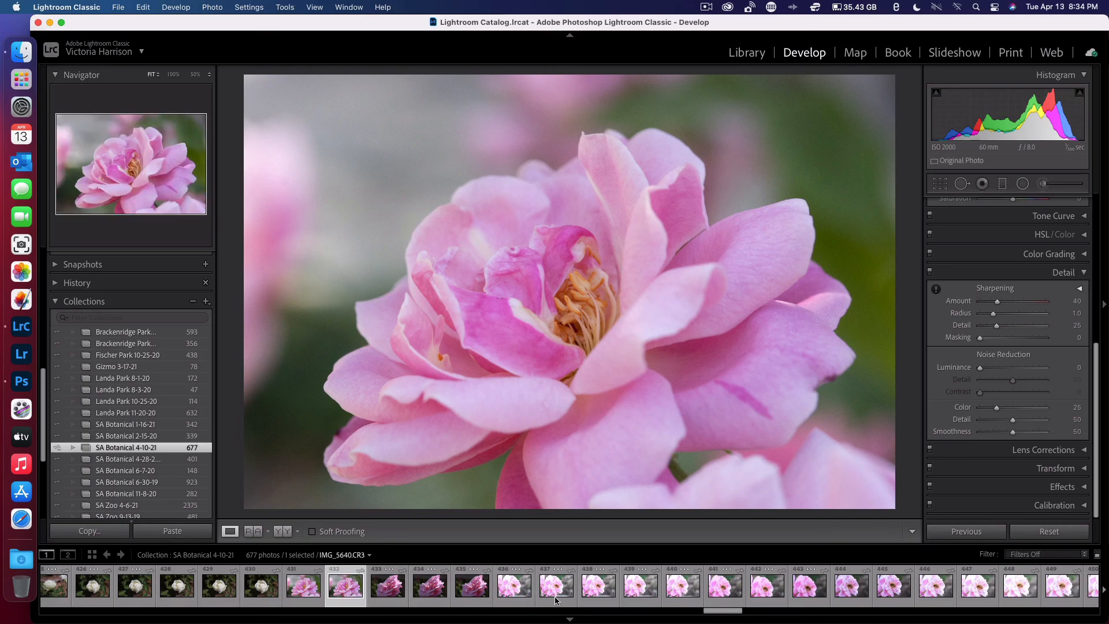
Open the overexposed bee-on-rose photo IMG_5642.CR3 and set Exposure to -1.30 and Contrast to -100.
click(599, 588)
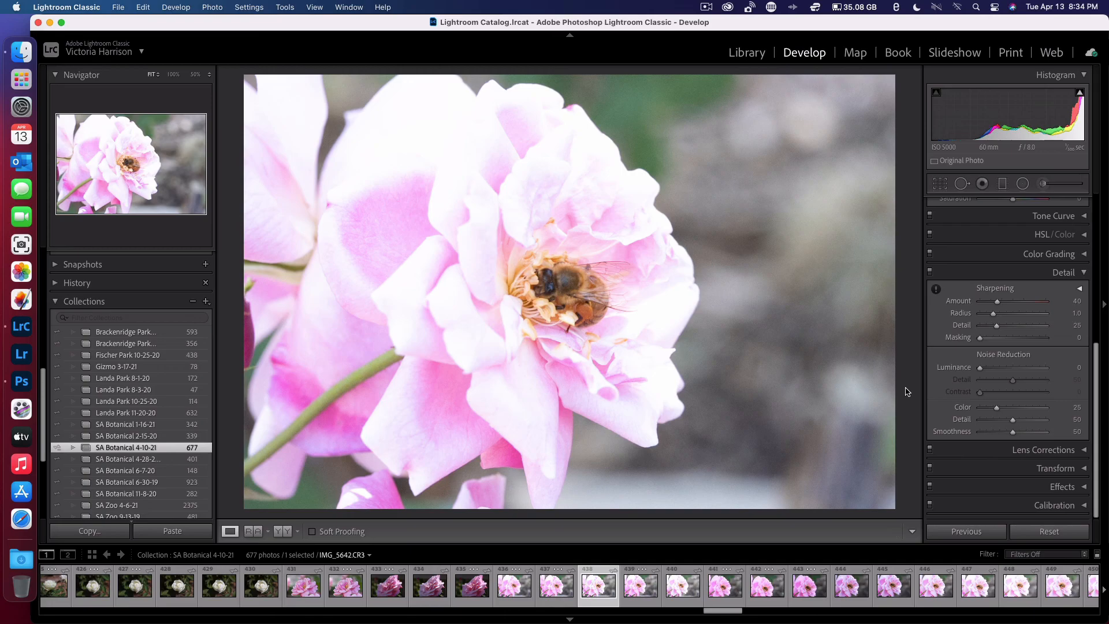
scroll(1016, 341, up, 10)
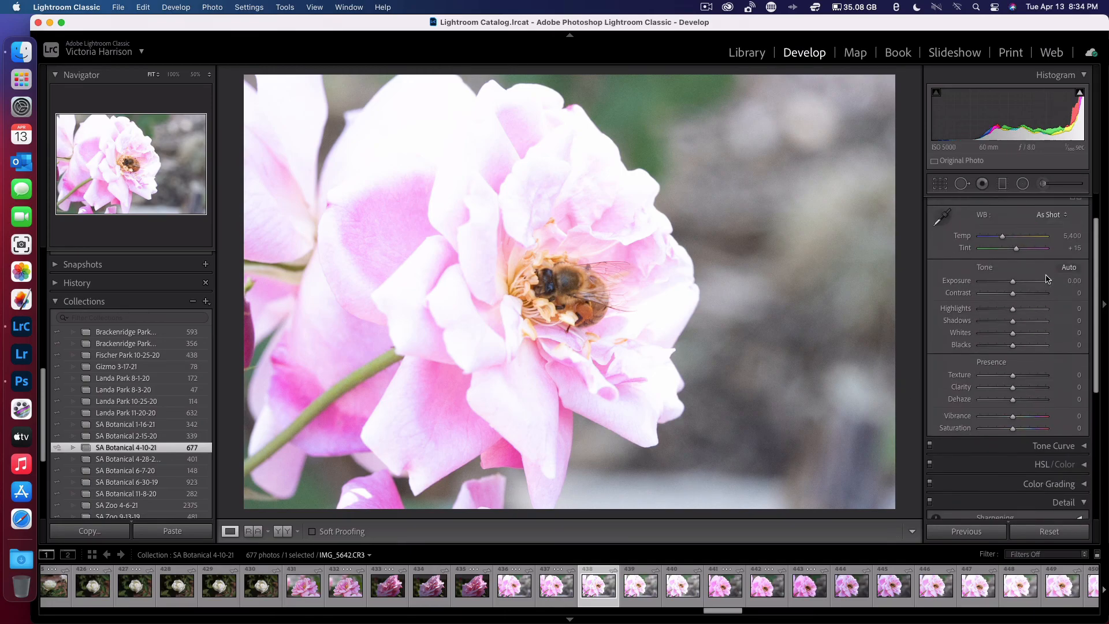
scroll(1028, 229, up, 1)
scroll(1029, 229, up, 3)
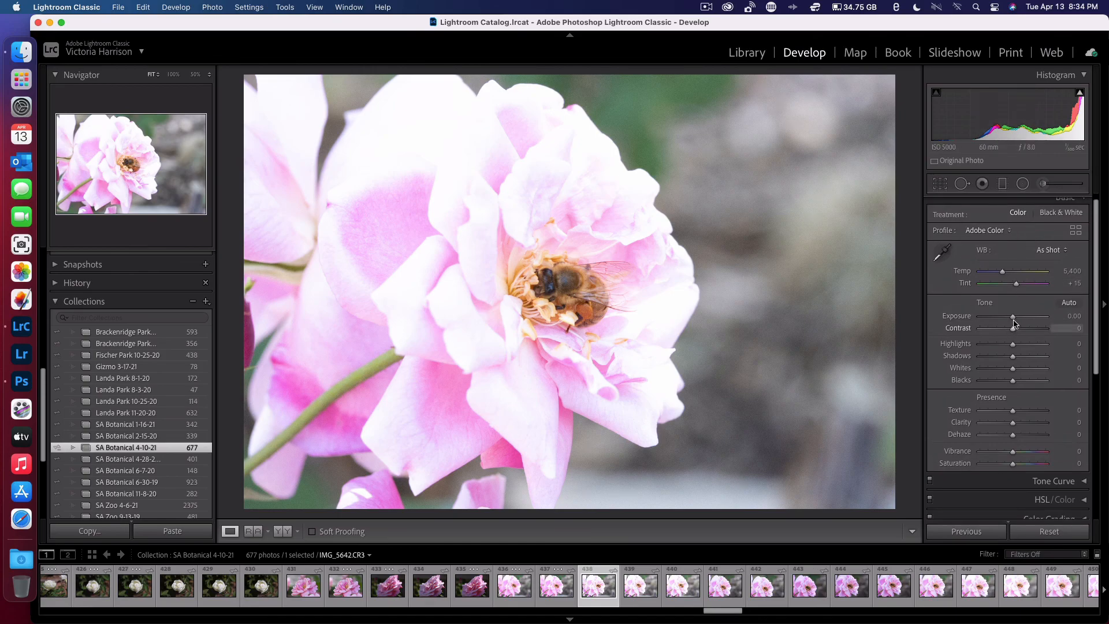
drag(1014, 318, 1005, 322)
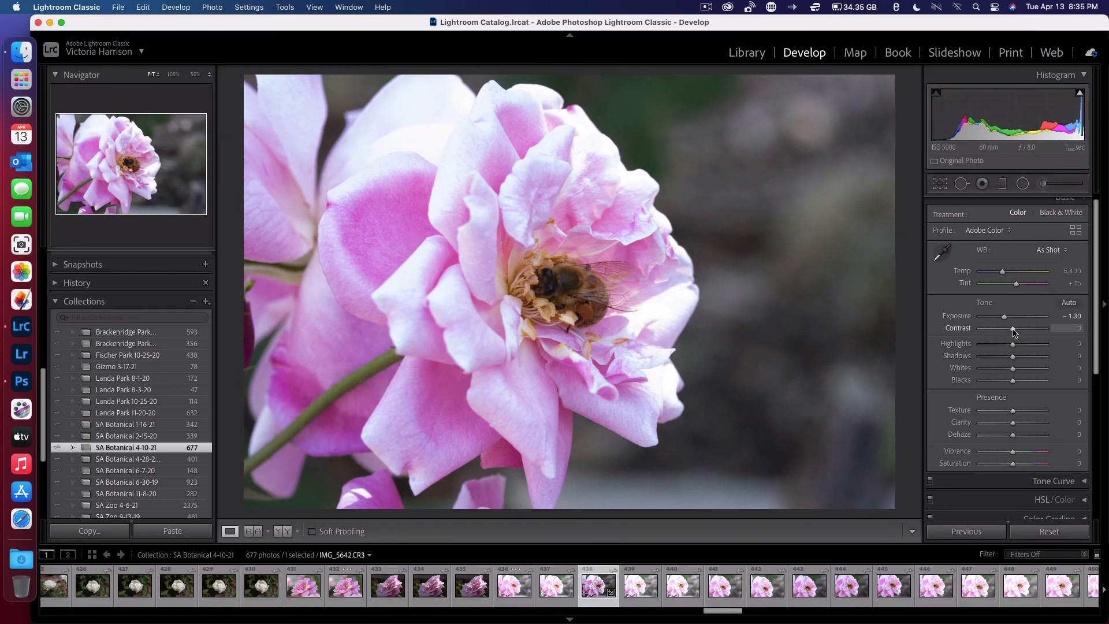
drag(1014, 331, 975, 337)
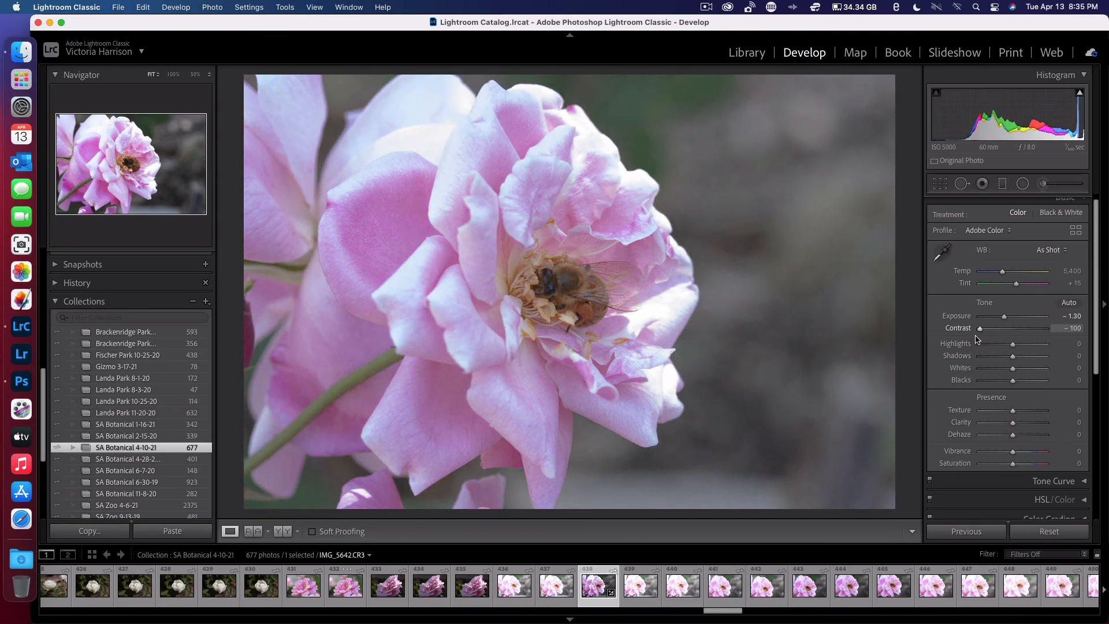
Examine the bee and the surrounding rose petals up close for detail.
click(637, 237)
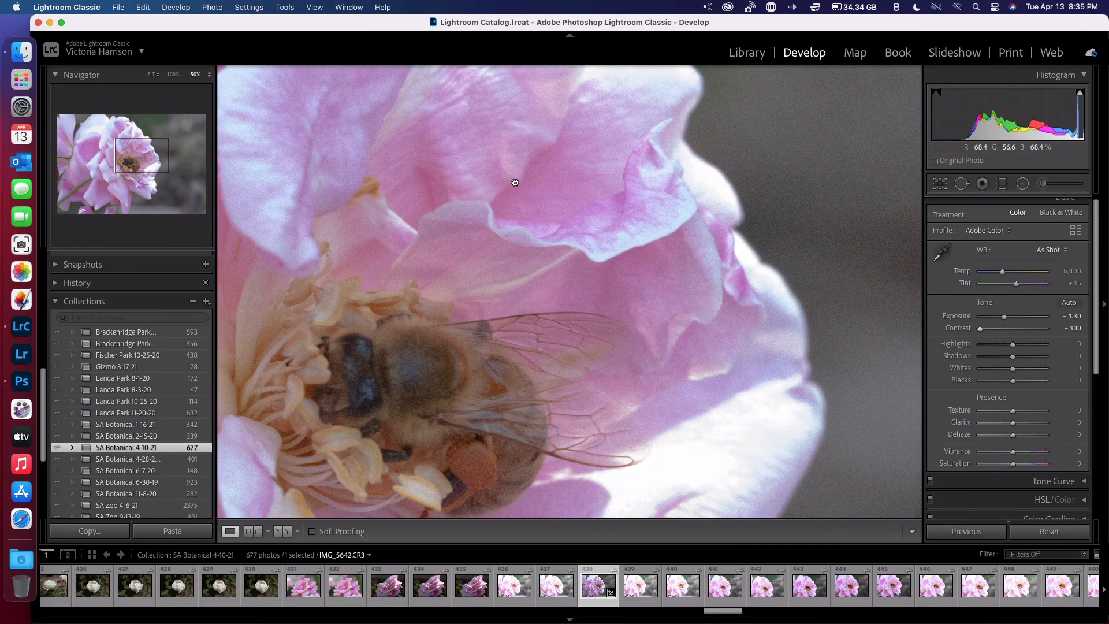
drag(515, 182, 624, 285)
click(628, 287)
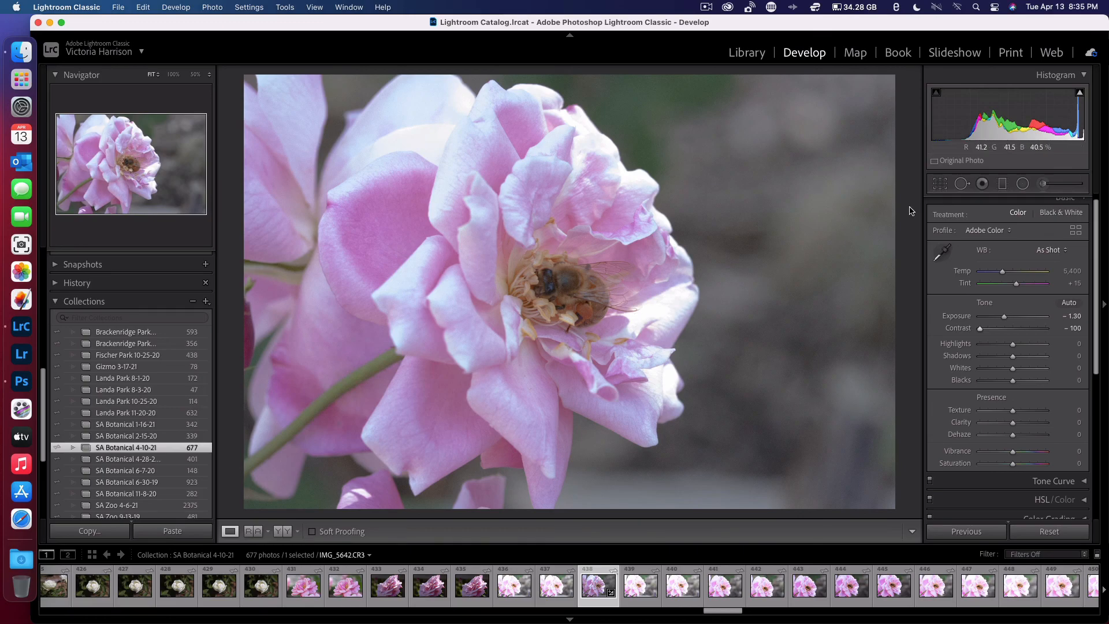
Try rotating the crop frame to an angle of -0.14, undo the rotation and leave cropping for spot removal.
click(940, 183)
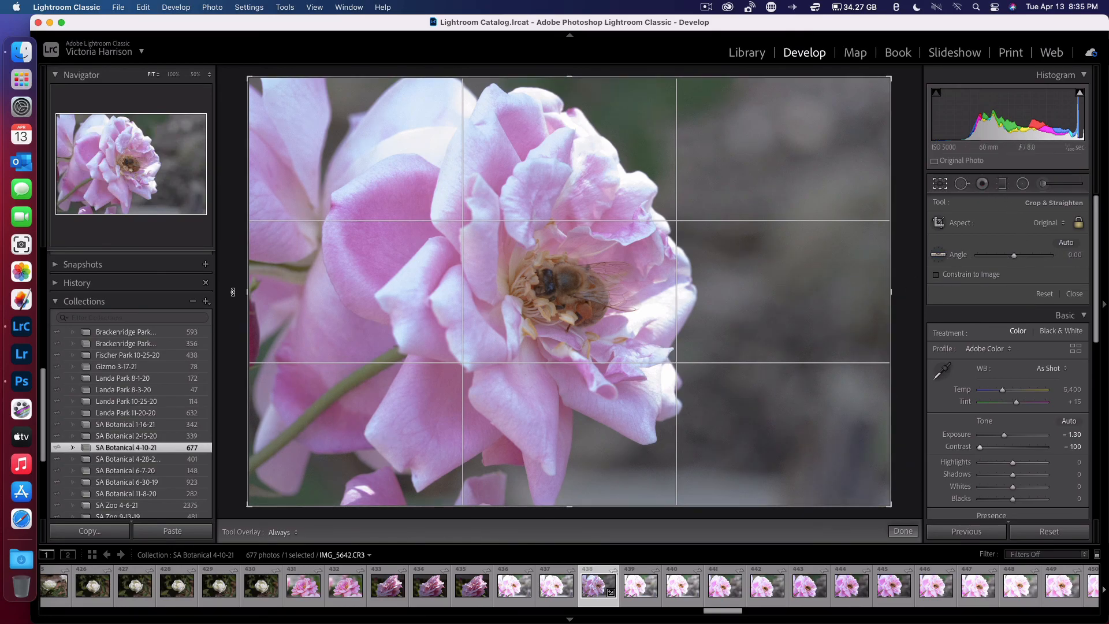
drag(230, 246, 195, 243)
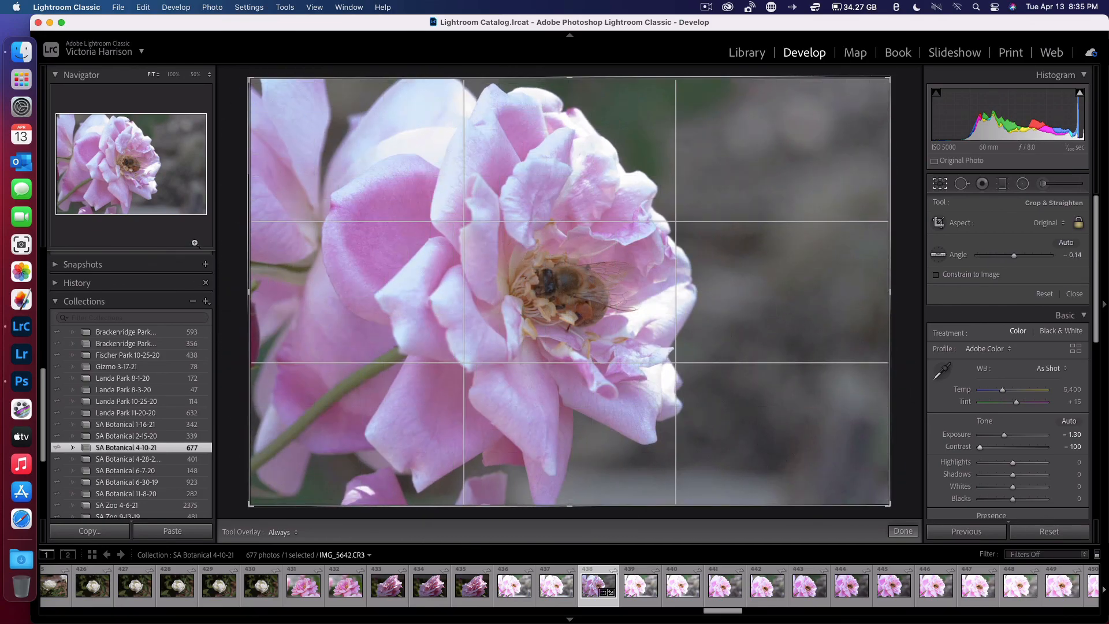
key(super+z)
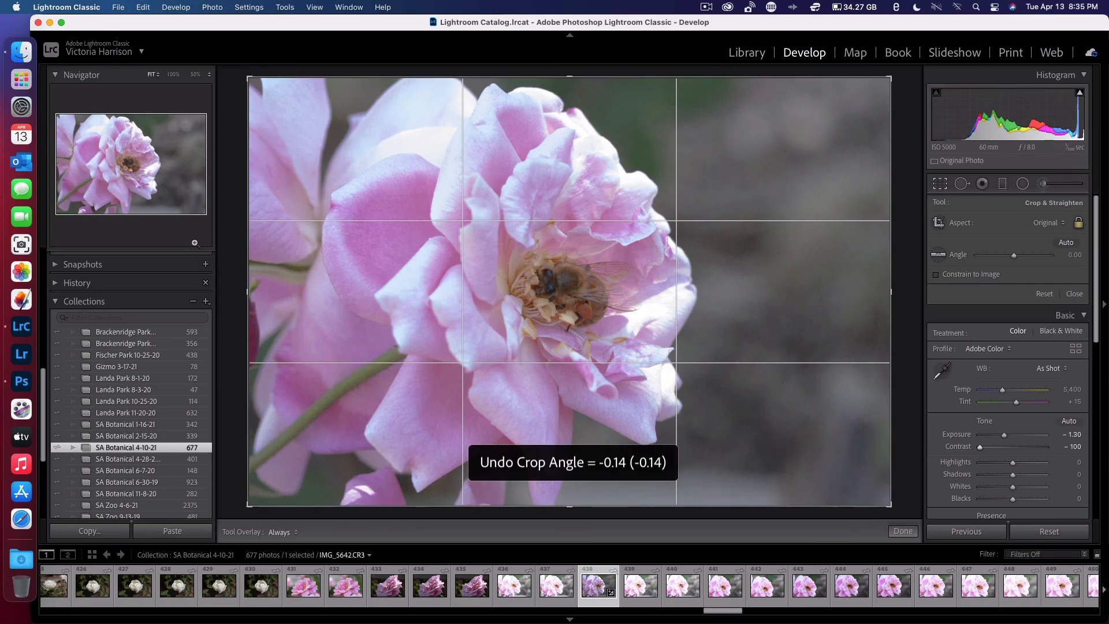
click(962, 183)
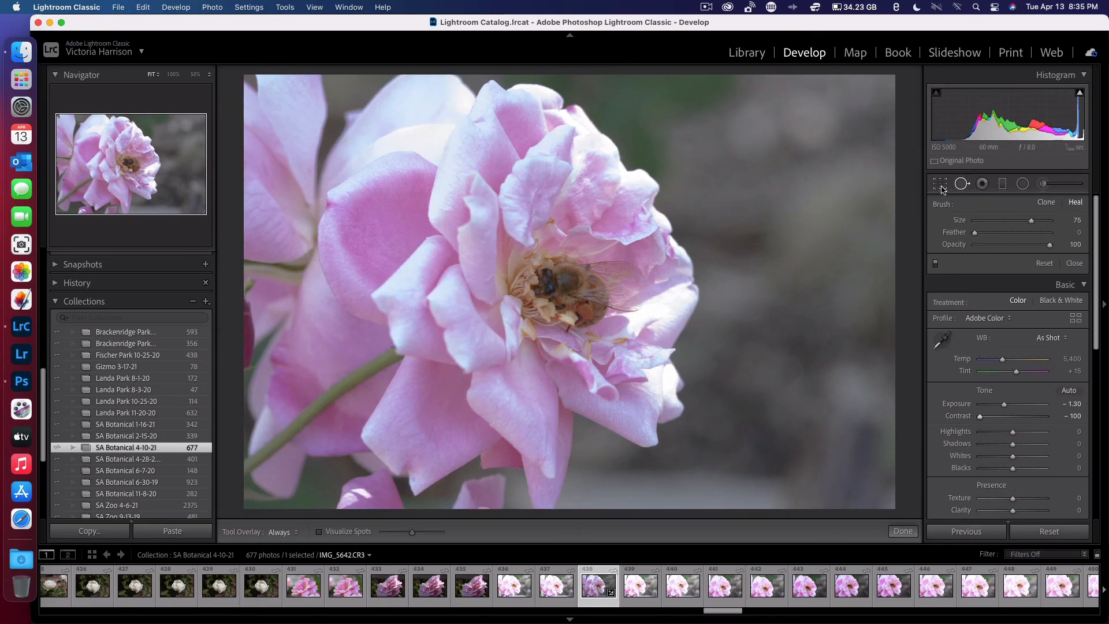
Return to Crop & Straighten, try a crop angle of -1.02 and reset the crop.
click(941, 186)
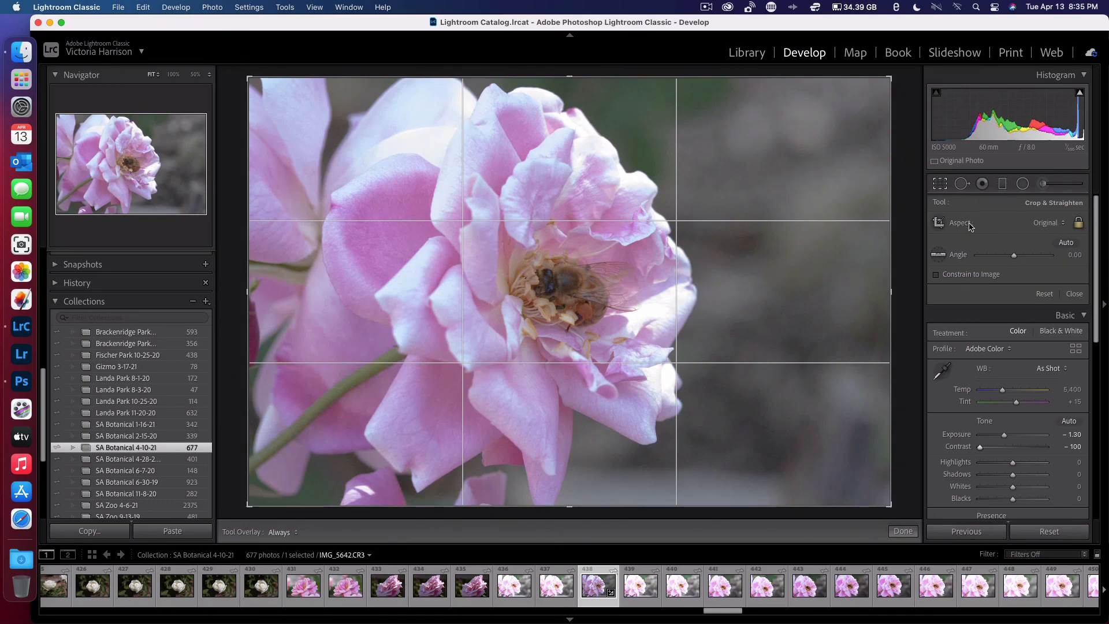
click(1054, 226)
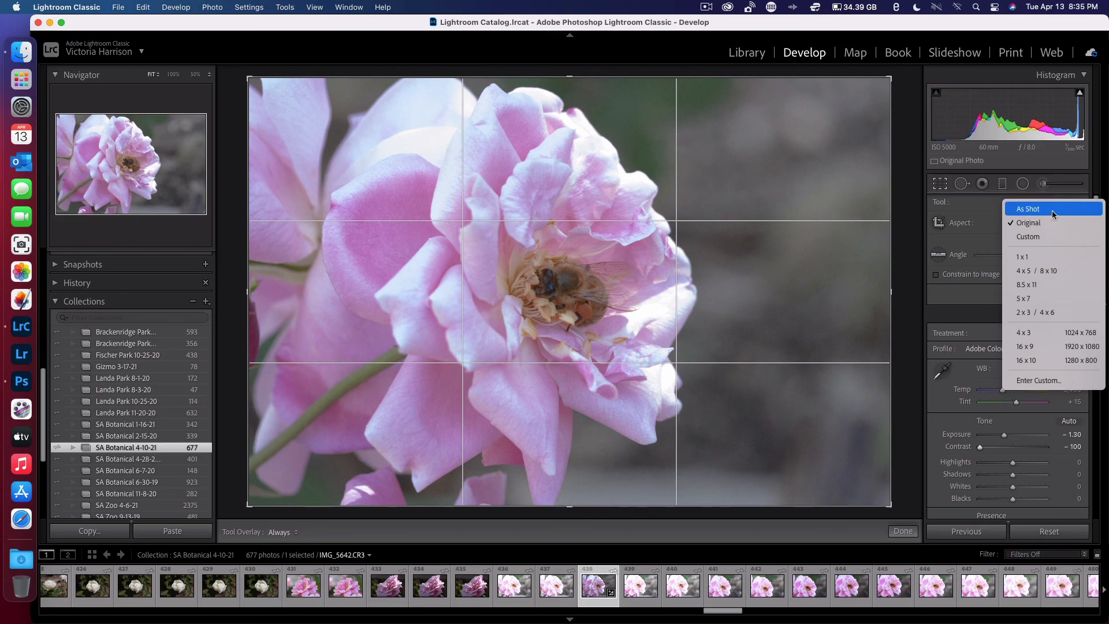
click(970, 296)
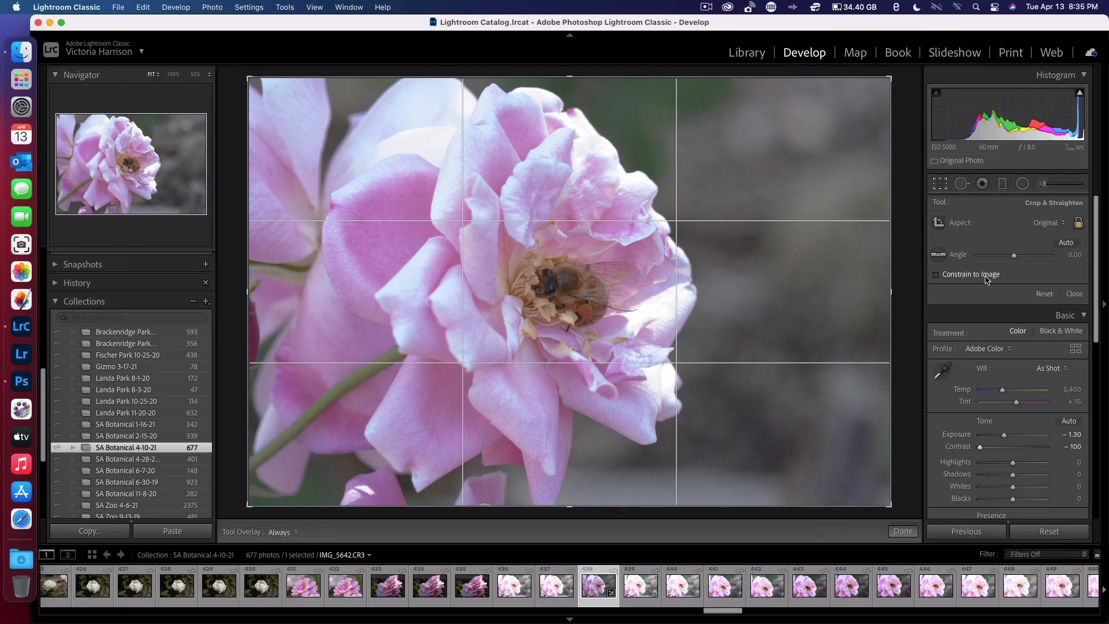
mouse_move(1014, 255)
mouse_down()
mouse_move(957, 249)
mouse_move(1016, 264)
mouse_up()
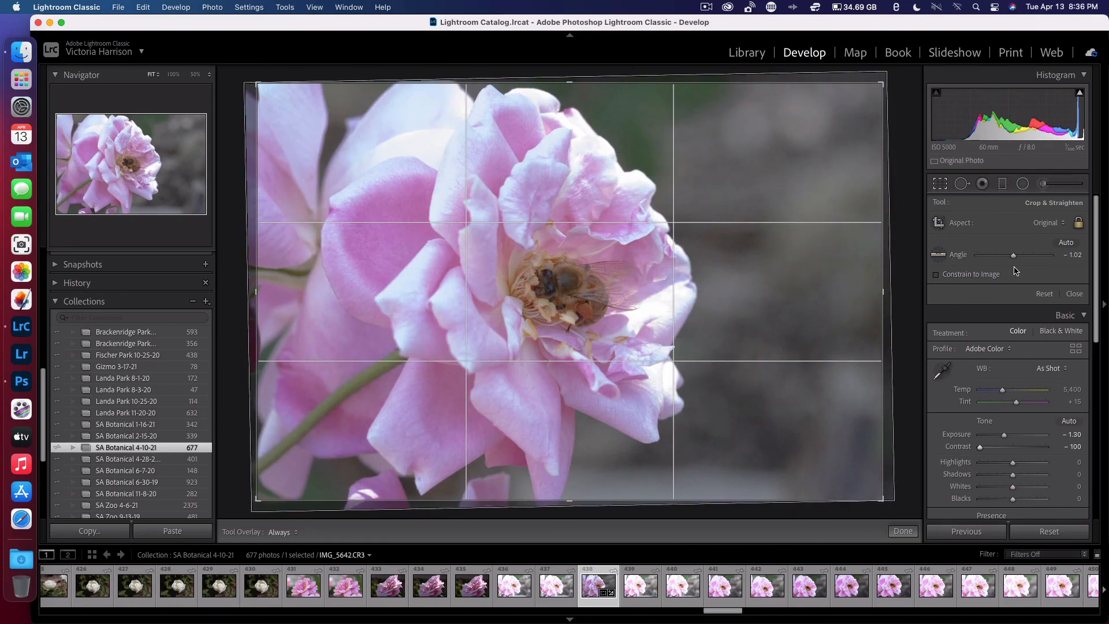
click(1045, 293)
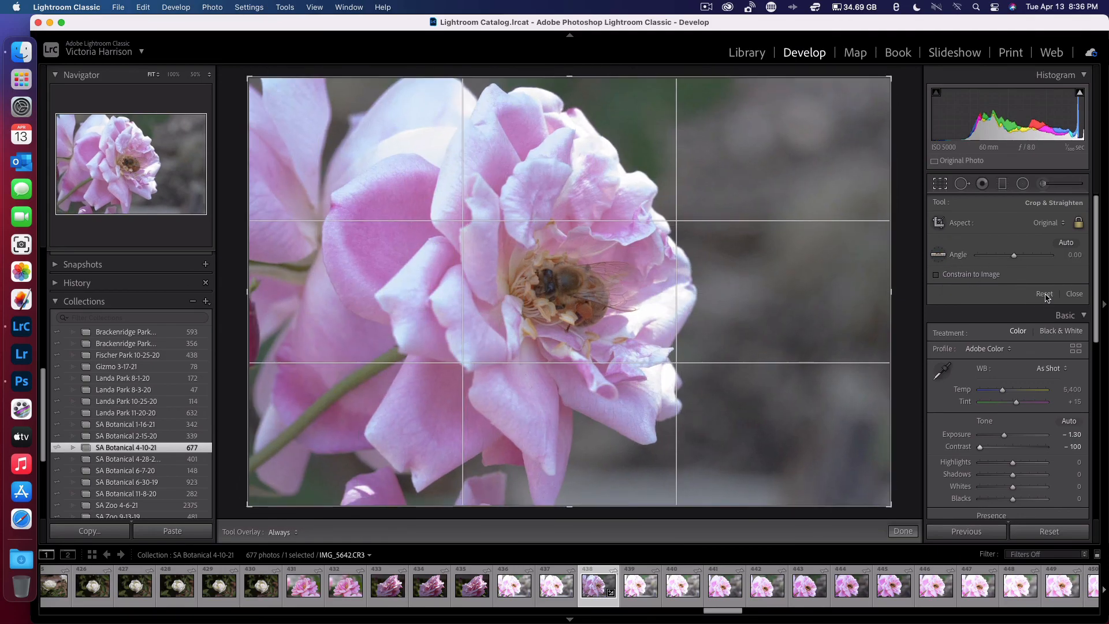
right_click(592, 252)
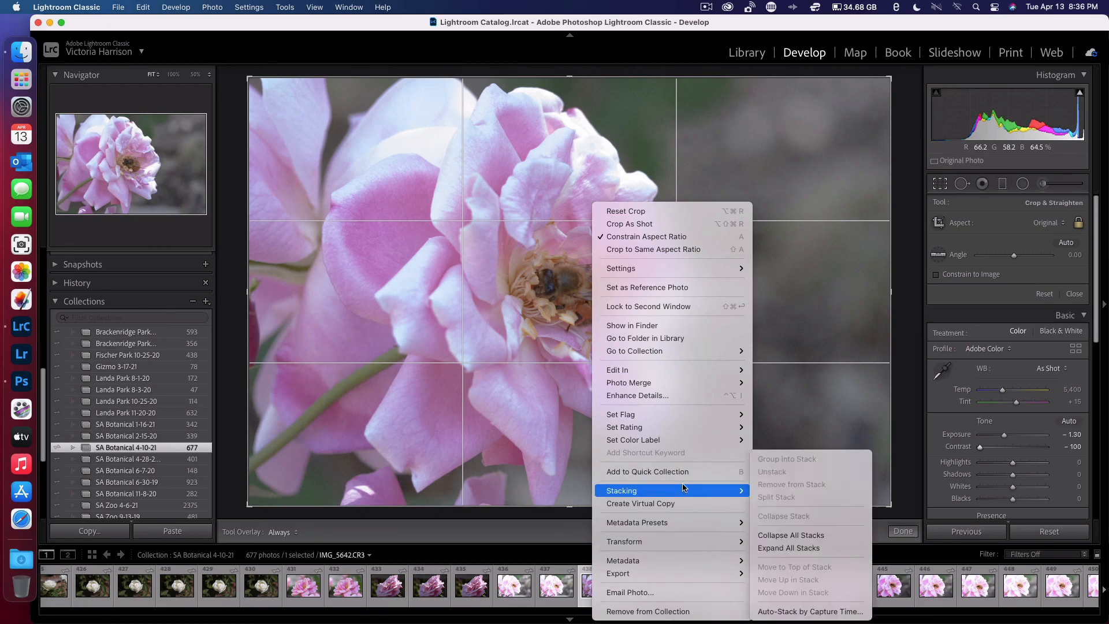
mouse_move(703, 416)
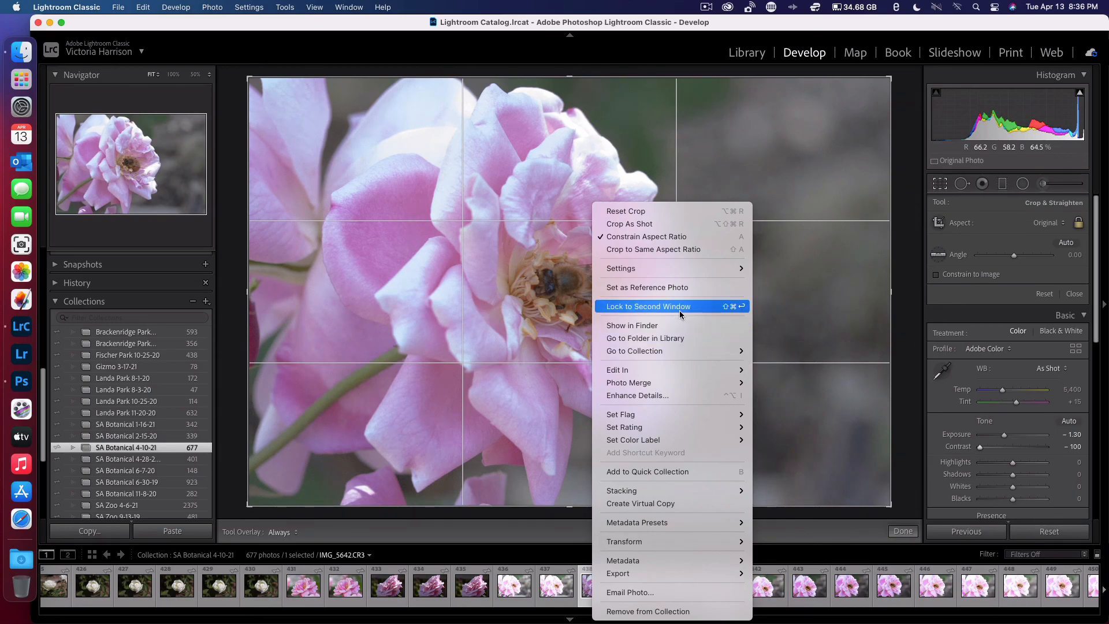
mouse_move(695, 269)
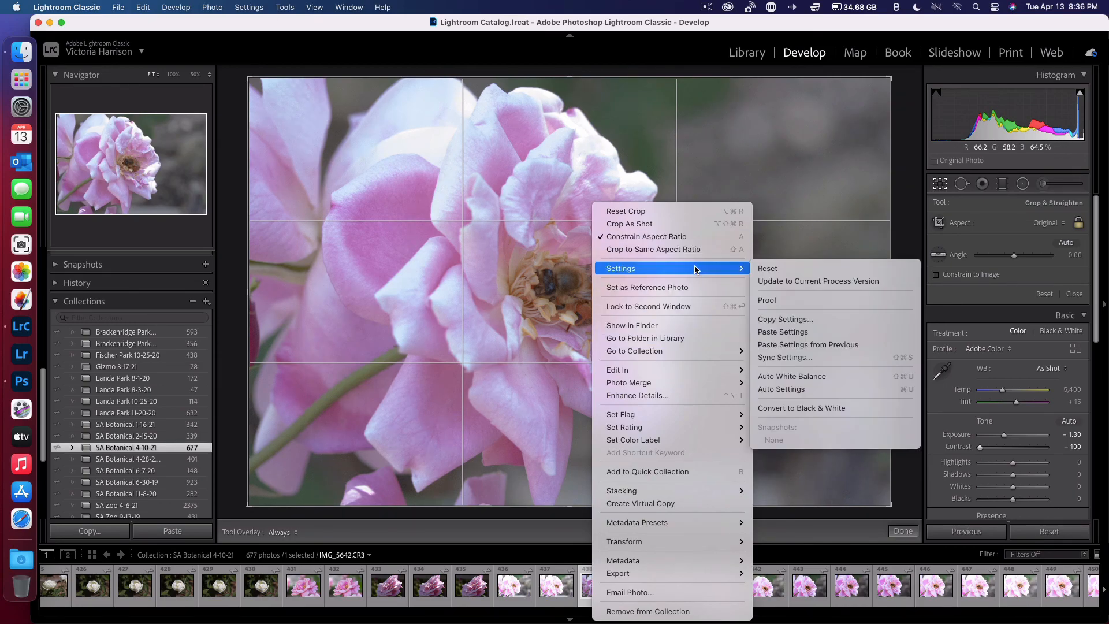
click(841, 200)
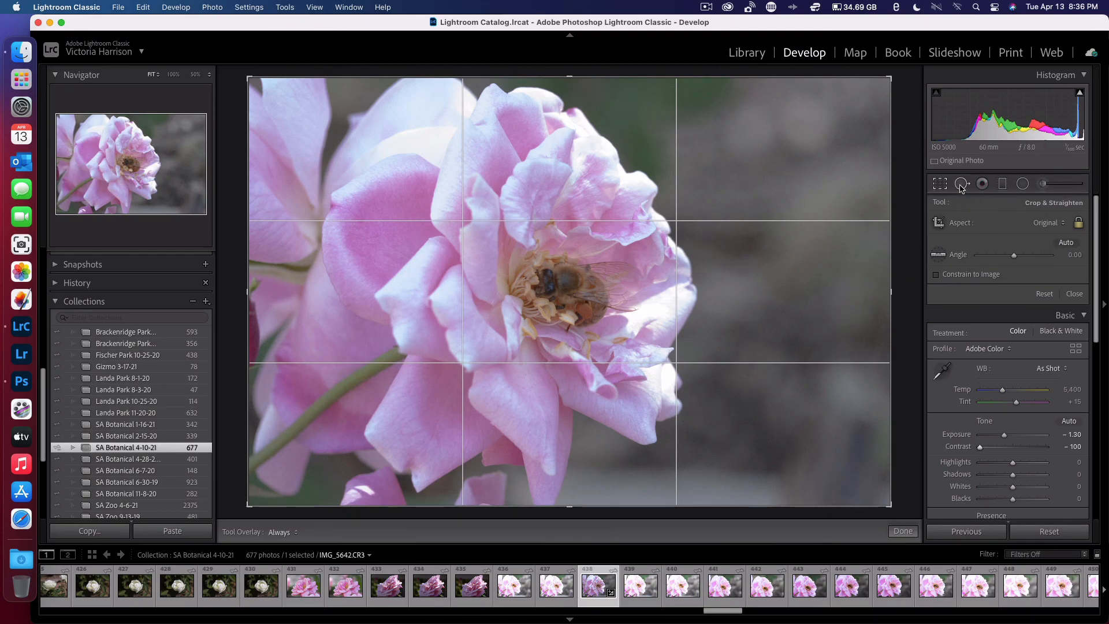
Crop the rose photo to the 4 x 5 / 8 x 10 aspect ratio, shifting the image slightly within the frame.
click(1032, 231)
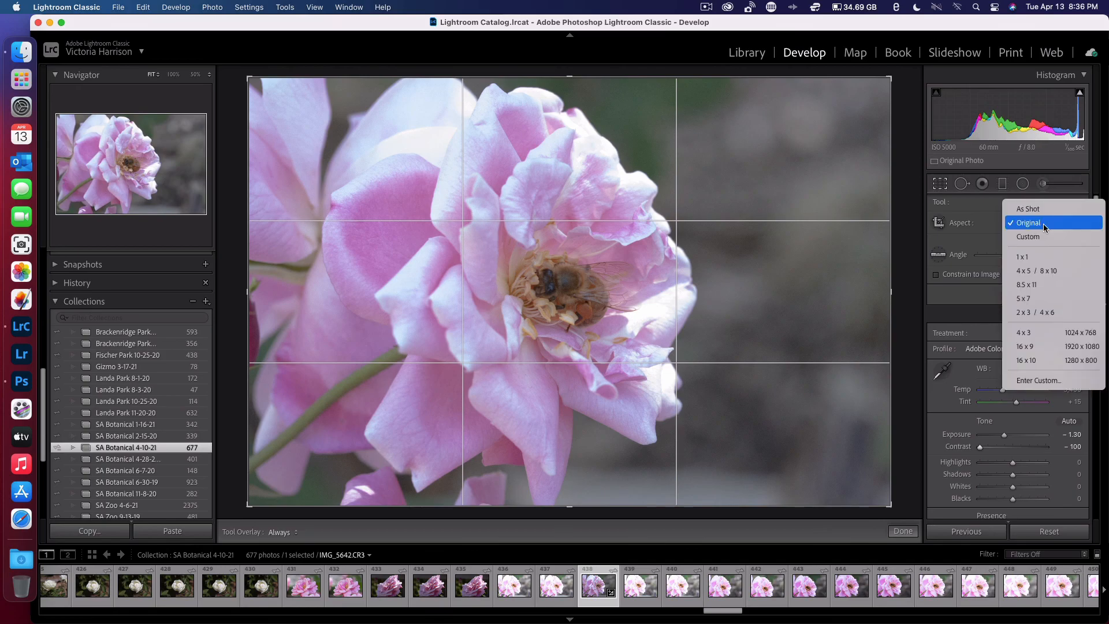
click(1028, 273)
drag(556, 321, 572, 310)
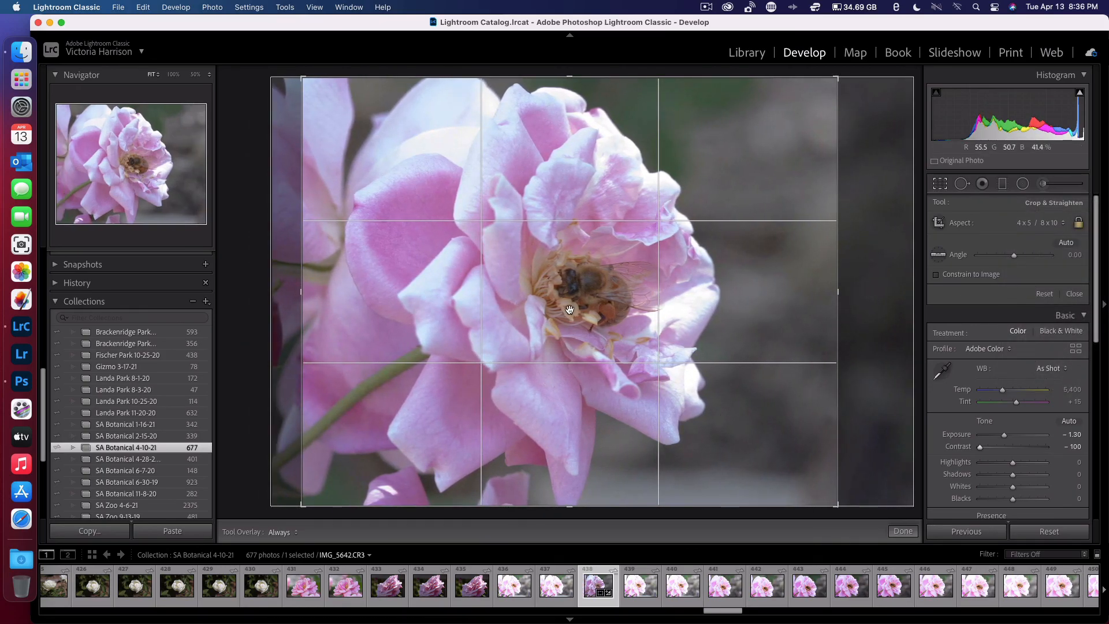
key(Return)
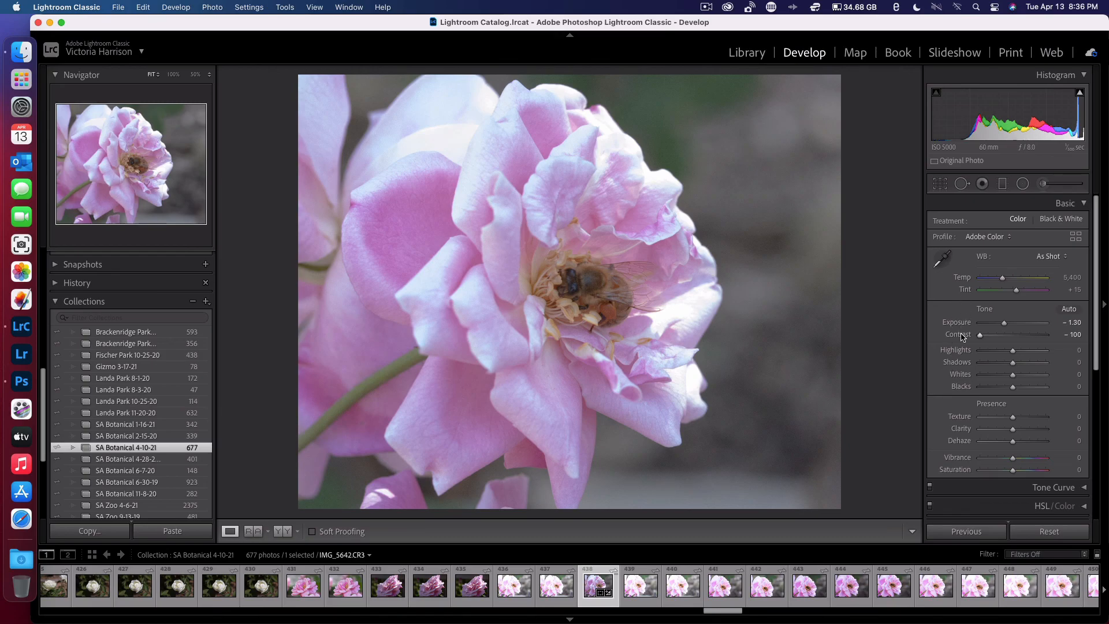
scroll(959, 358, down, 1)
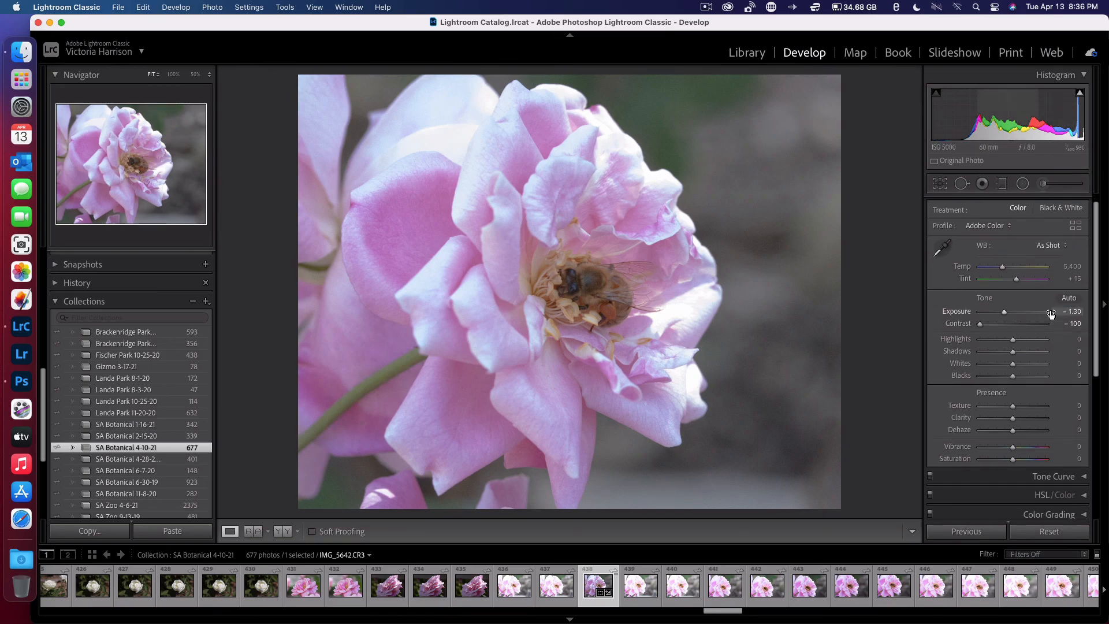
Try the automatic tone adjustment on the rose photo and undo it.
click(1067, 302)
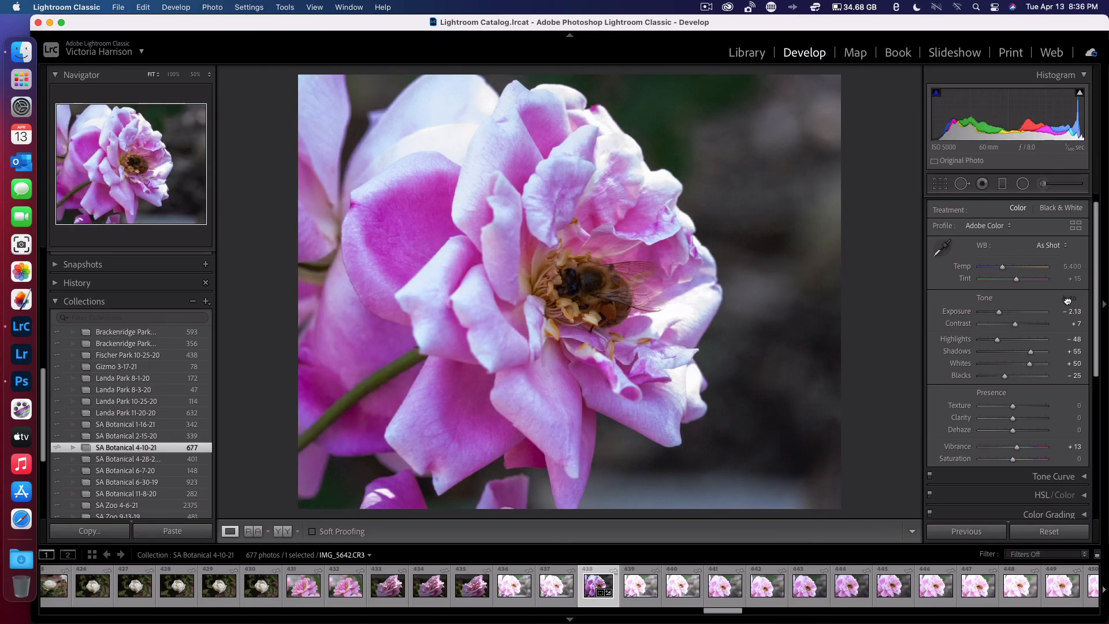
key(super+z)
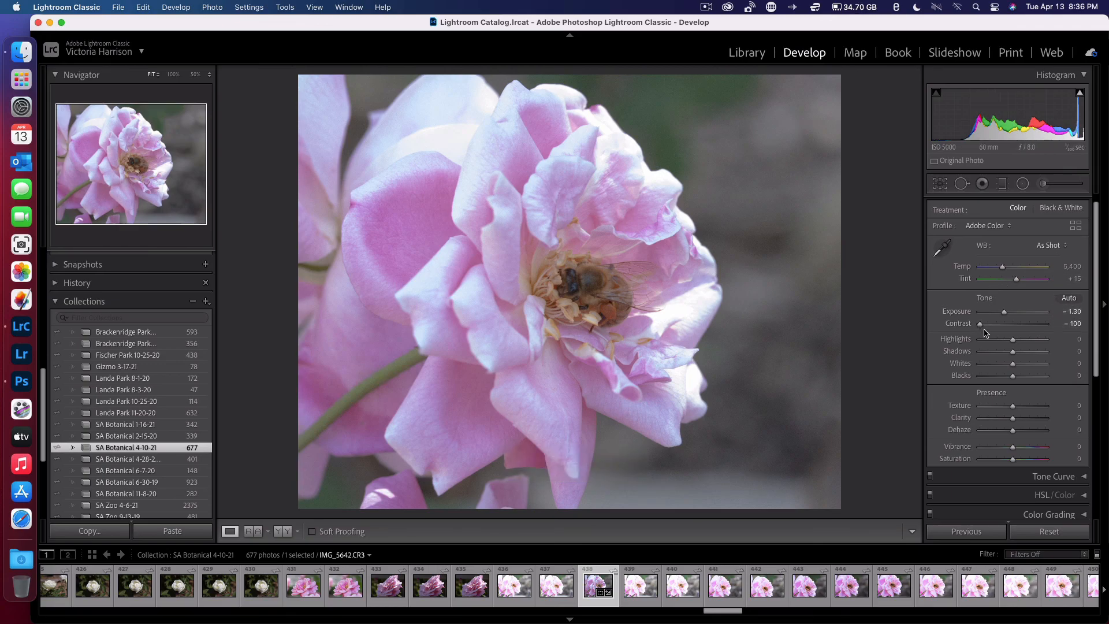
Lower the rose photo's Highlights to -48 and its Shadows to -58.
mouse_move(1012, 341)
mouse_down()
mouse_move(936, 344)
mouse_move(1040, 353)
mouse_move(968, 345)
mouse_move(998, 347)
mouse_up()
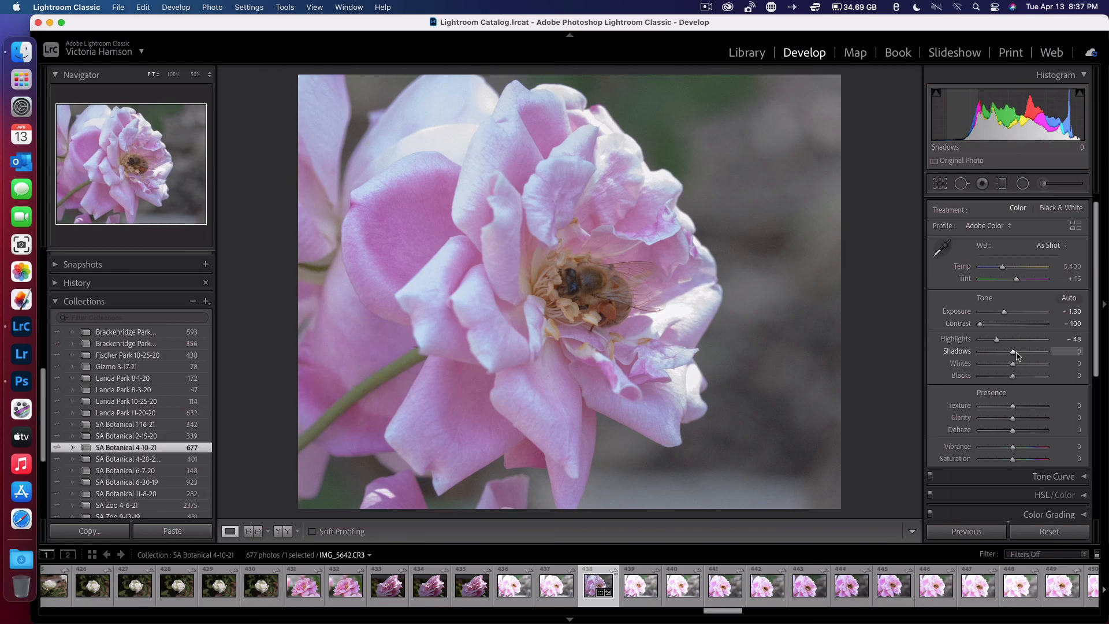
drag(1014, 357, 962, 360)
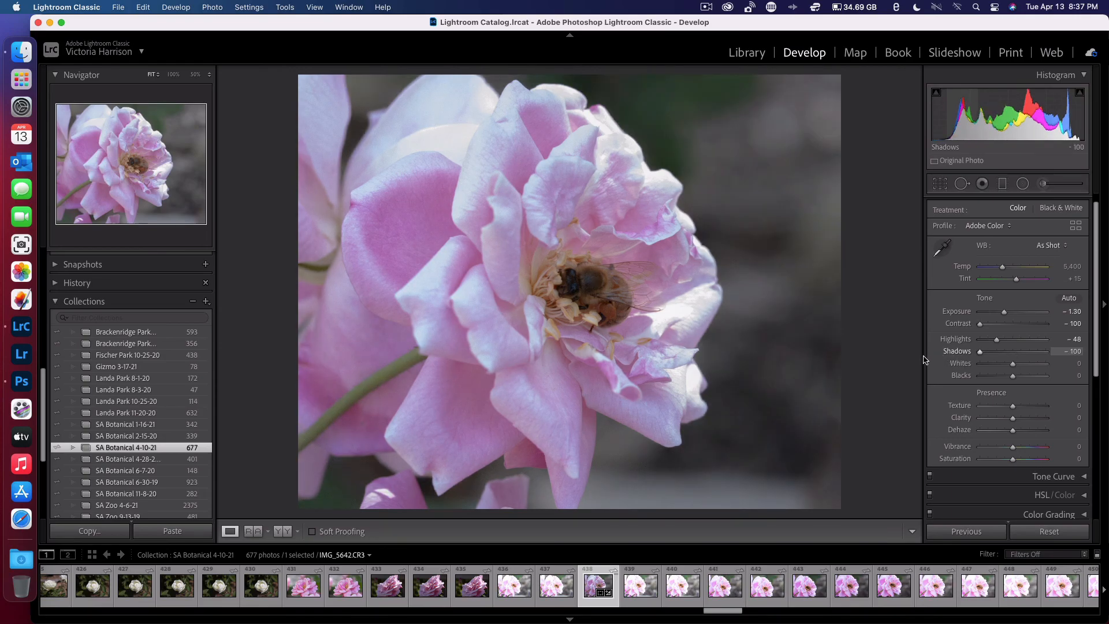
mouse_move(1004, 373)
mouse_down()
mouse_move(985, 372)
mouse_move(996, 371)
mouse_up()
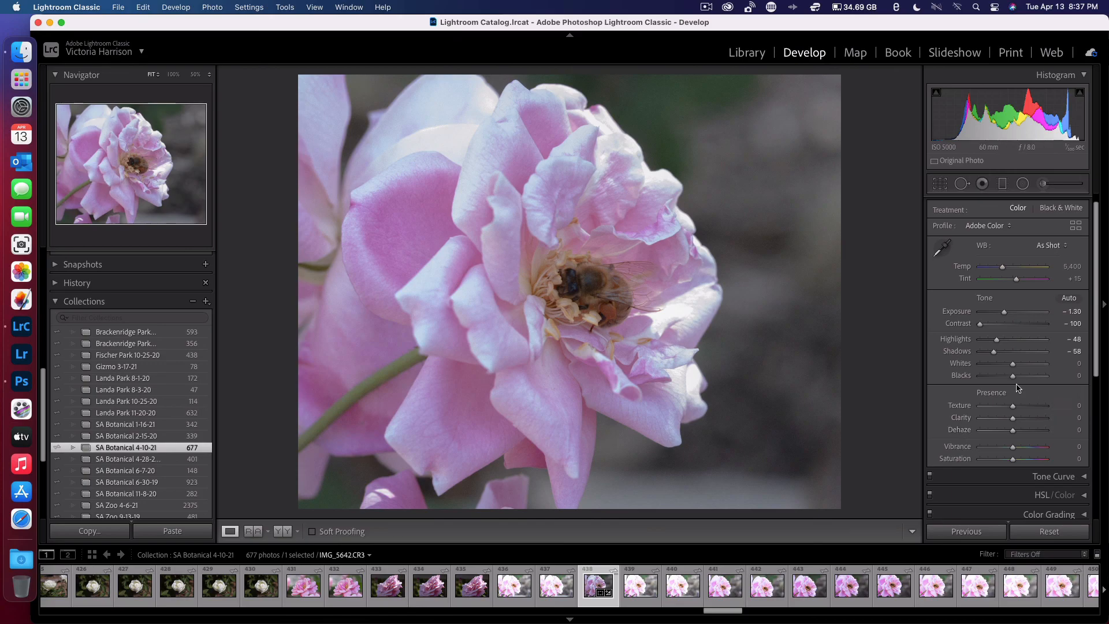
Set the photo's Whites to +31 and Texture to +13, checking the bee up close.
drag(1014, 367, 972, 402)
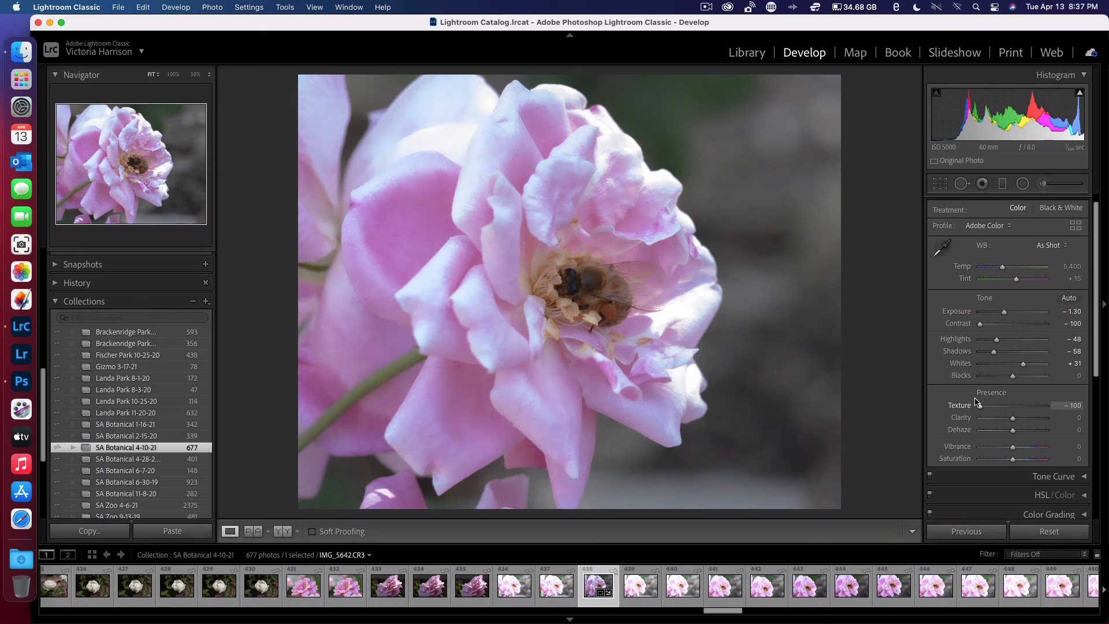
drag(975, 400, 1019, 404)
click(1075, 406)
key(Right)
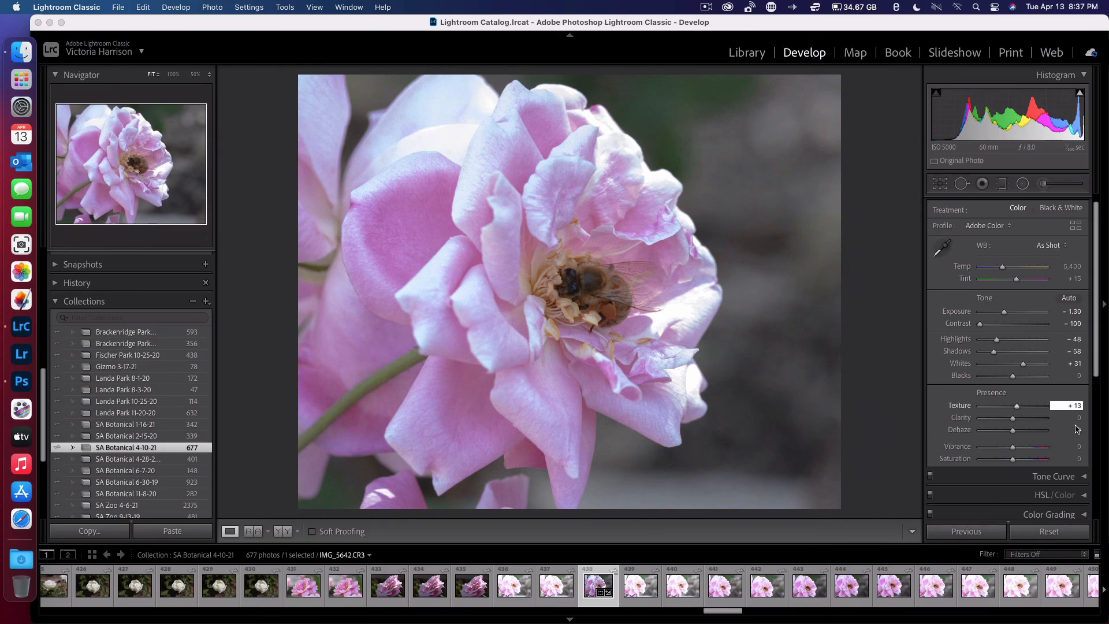
click(659, 295)
click(636, 300)
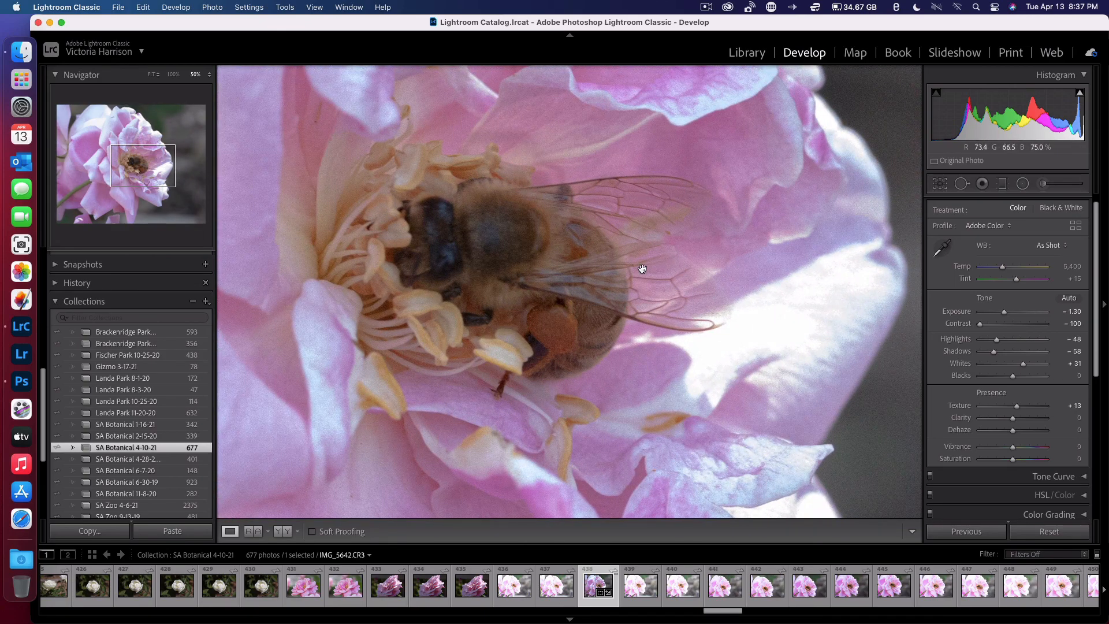
click(594, 287)
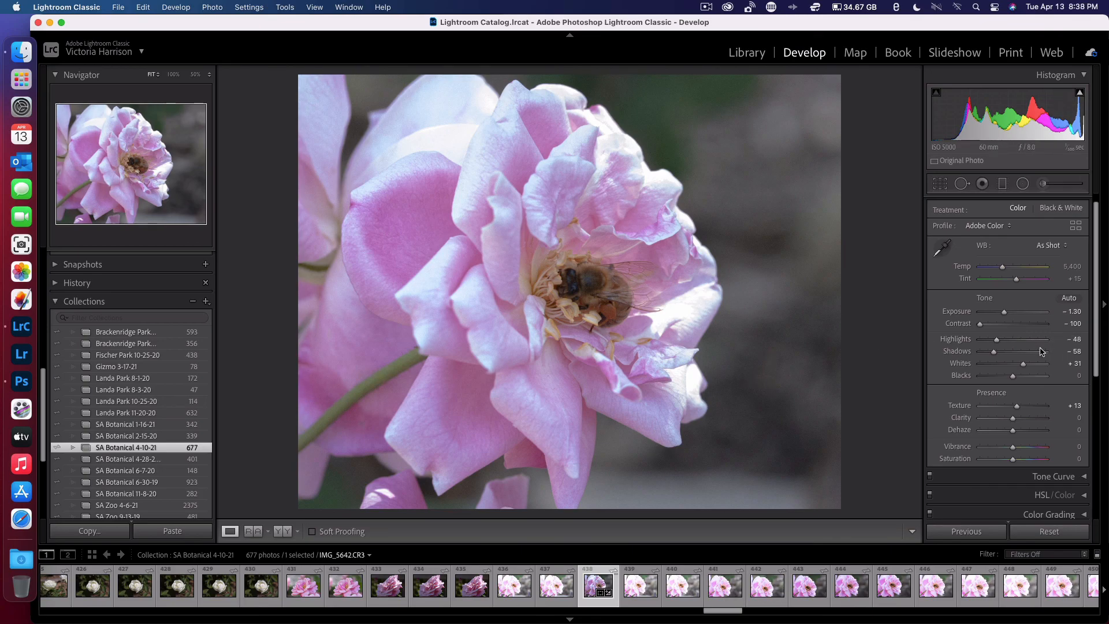
Try a Clarity of +11 on the rose photo and reset it to 0.
scroll(976, 397, down, 2)
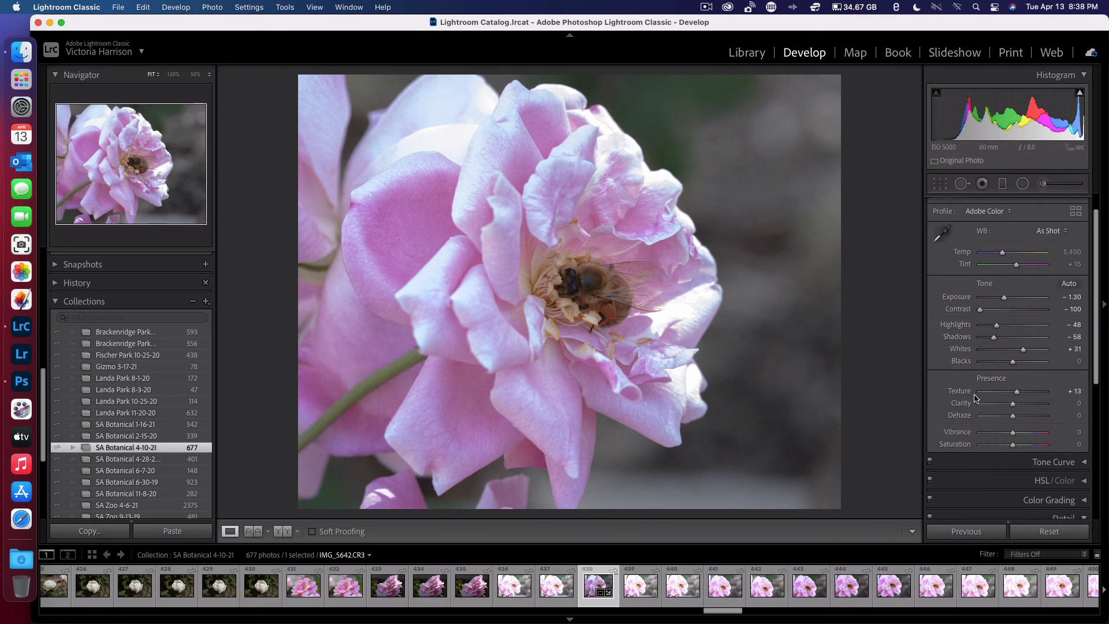
scroll(958, 362, down, 2)
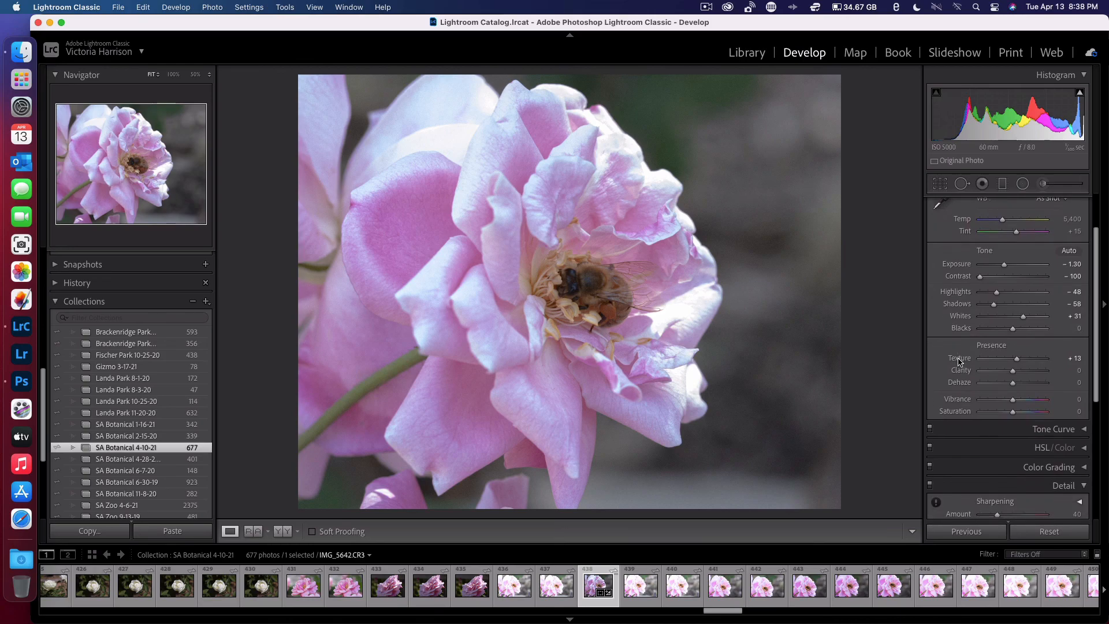
drag(1012, 360, 1019, 362)
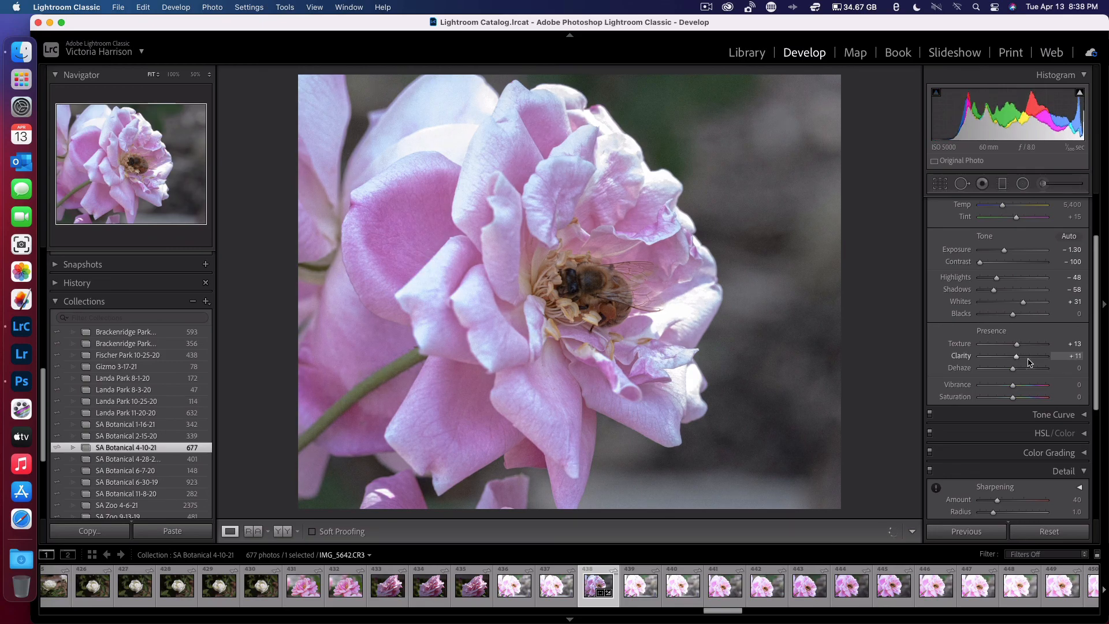
click(1078, 356)
text(0)
Raise the photo's Vibrance to +54 and check the color on the bee up close.
drag(1020, 390, 1032, 388)
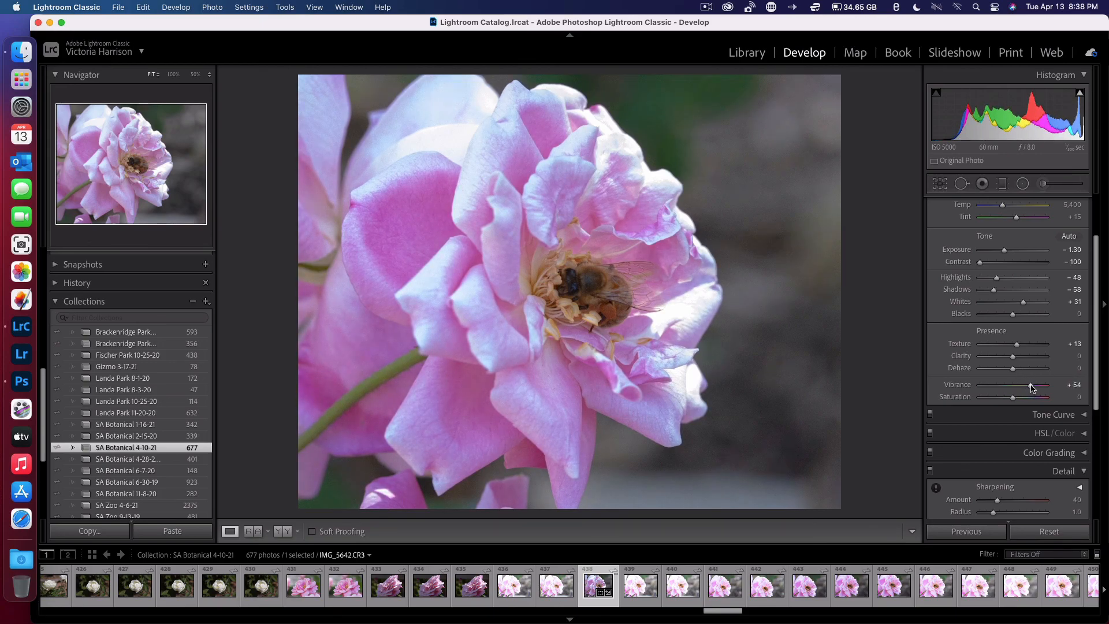
click(581, 273)
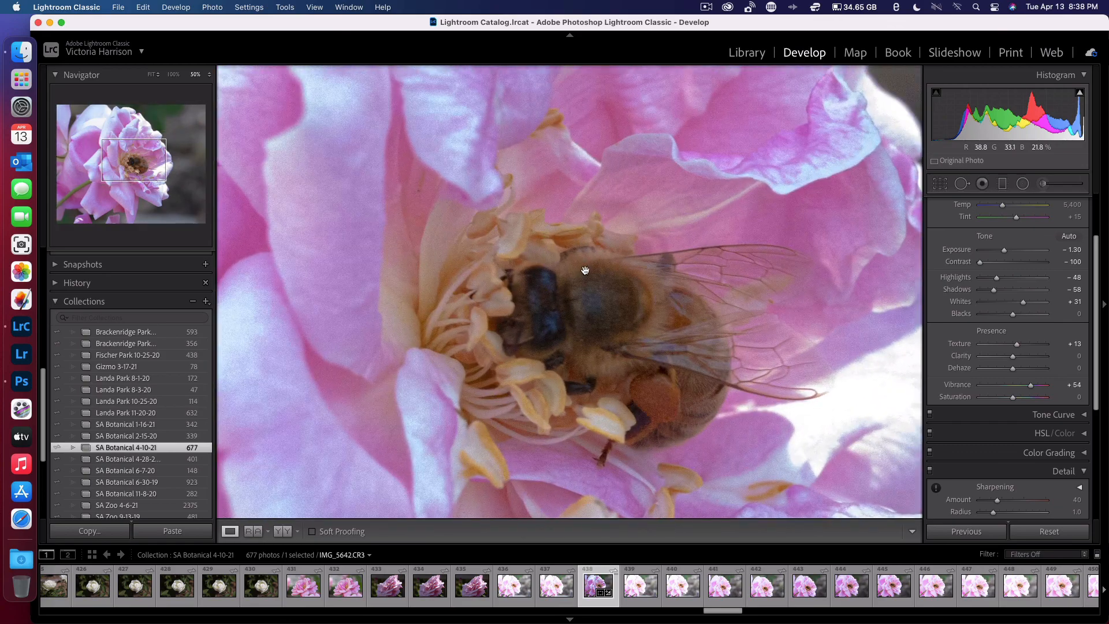
click(596, 337)
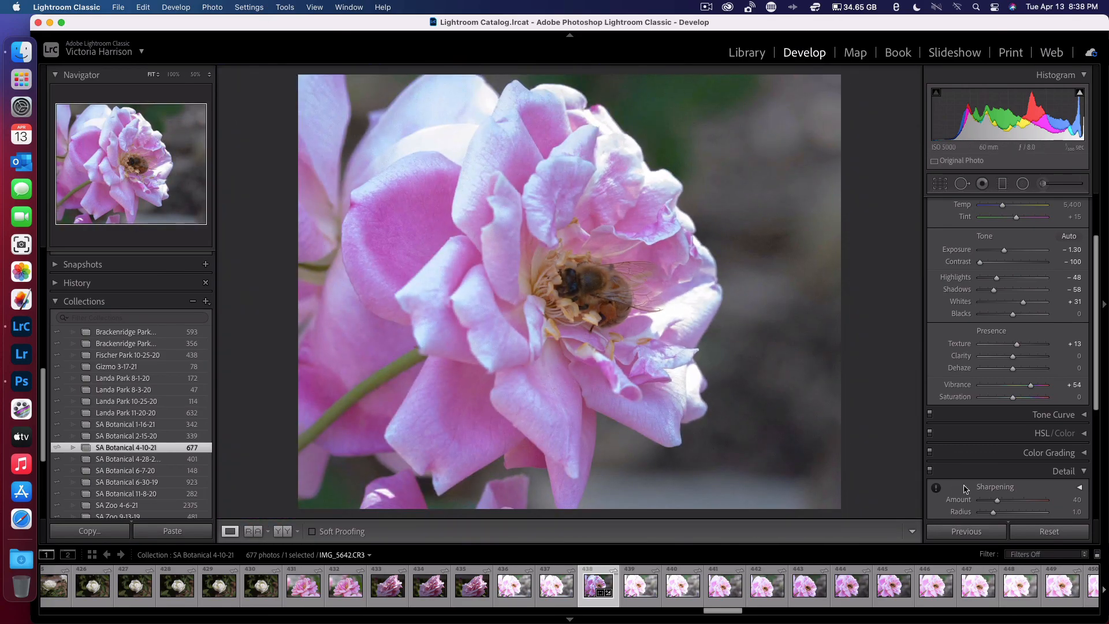
click(548, 397)
drag(543, 391, 566, 330)
click(585, 288)
key(ctrl+Up)
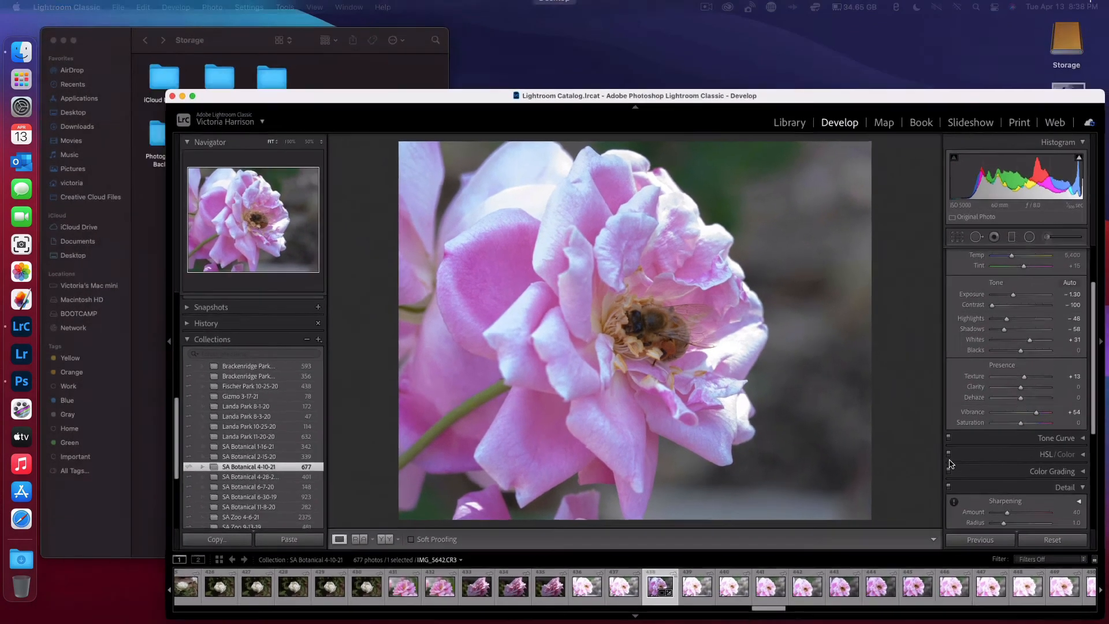
click(951, 464)
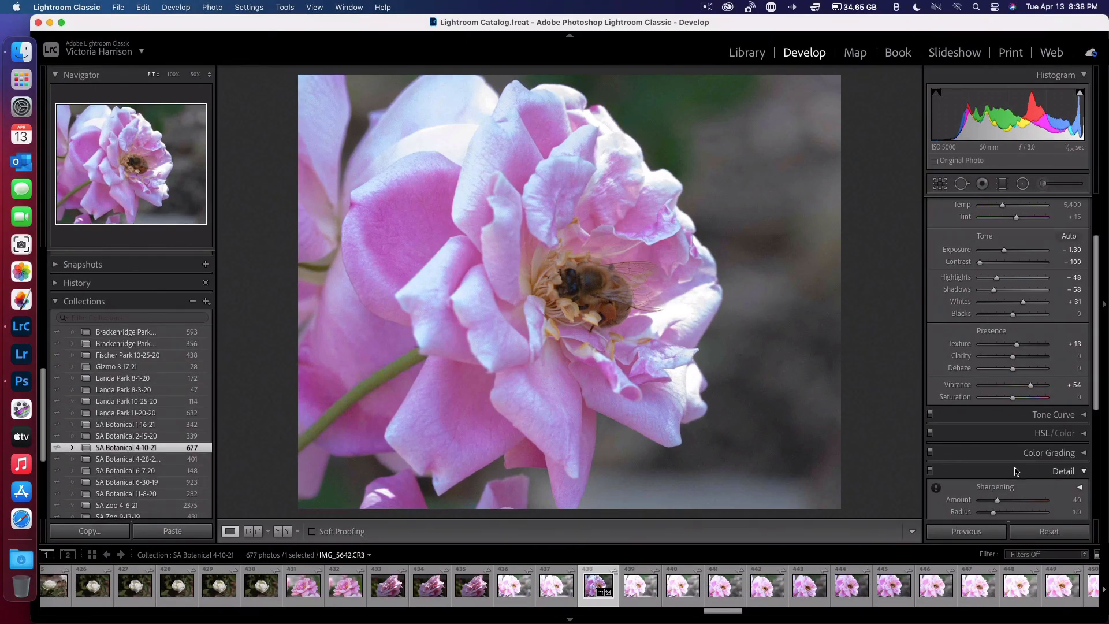
Set the sharpening Amount of the rose photo to 50.
scroll(1011, 464, down, 4)
click(1077, 404)
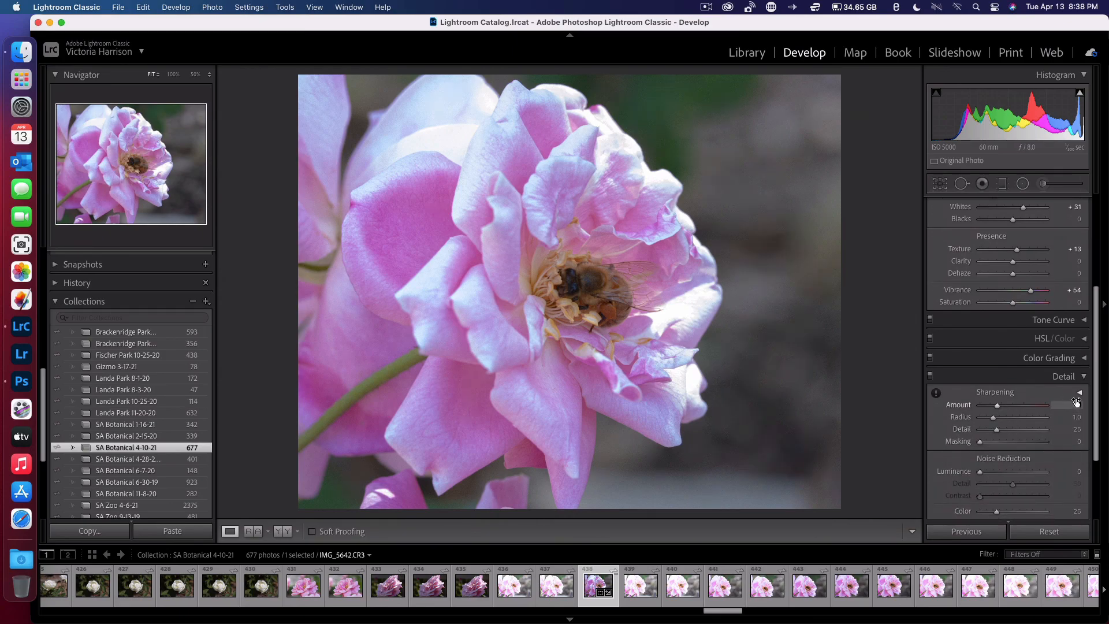
text(50)
Reduce luminance noise with a Luminance of 35 and a luminance Detail of 75.
scroll(1006, 435, down, 1)
scroll(1006, 435, down, 1)
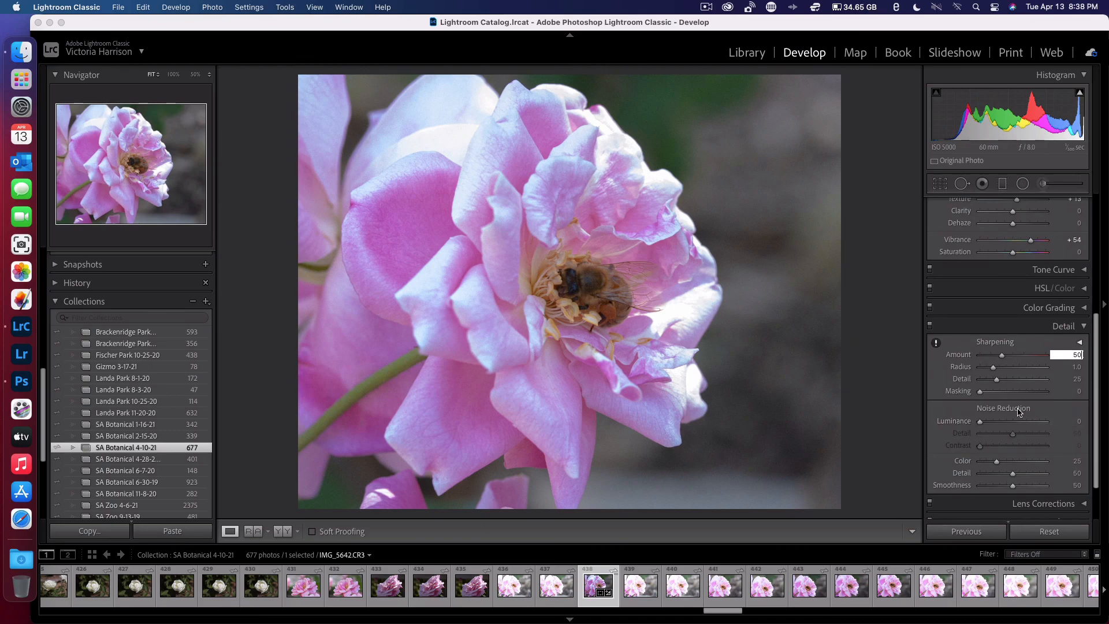
click(1078, 420)
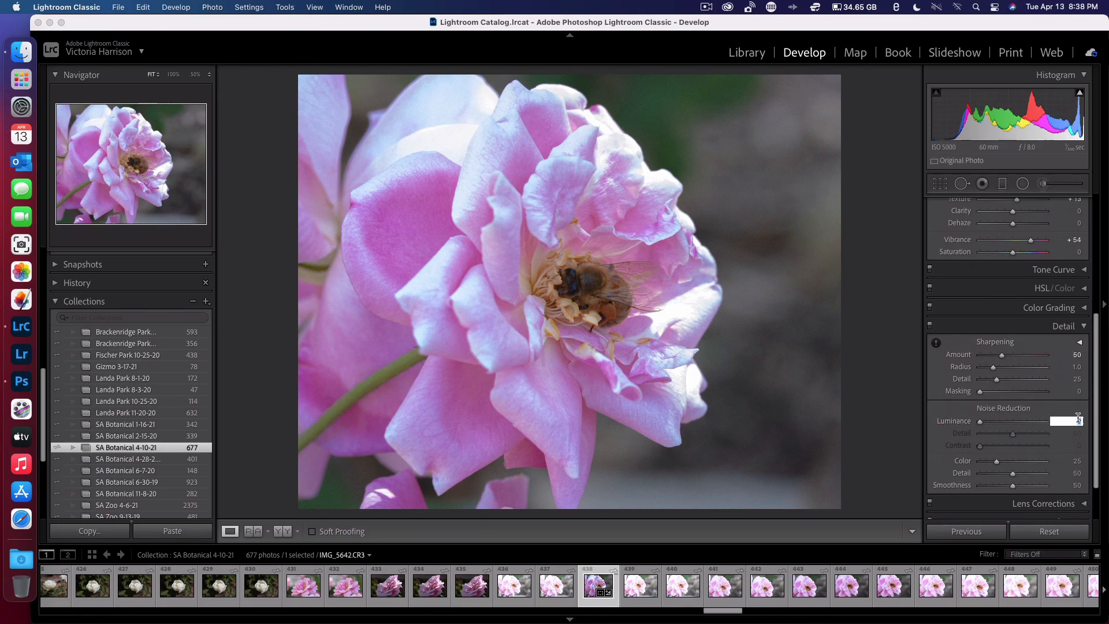
click(1077, 433)
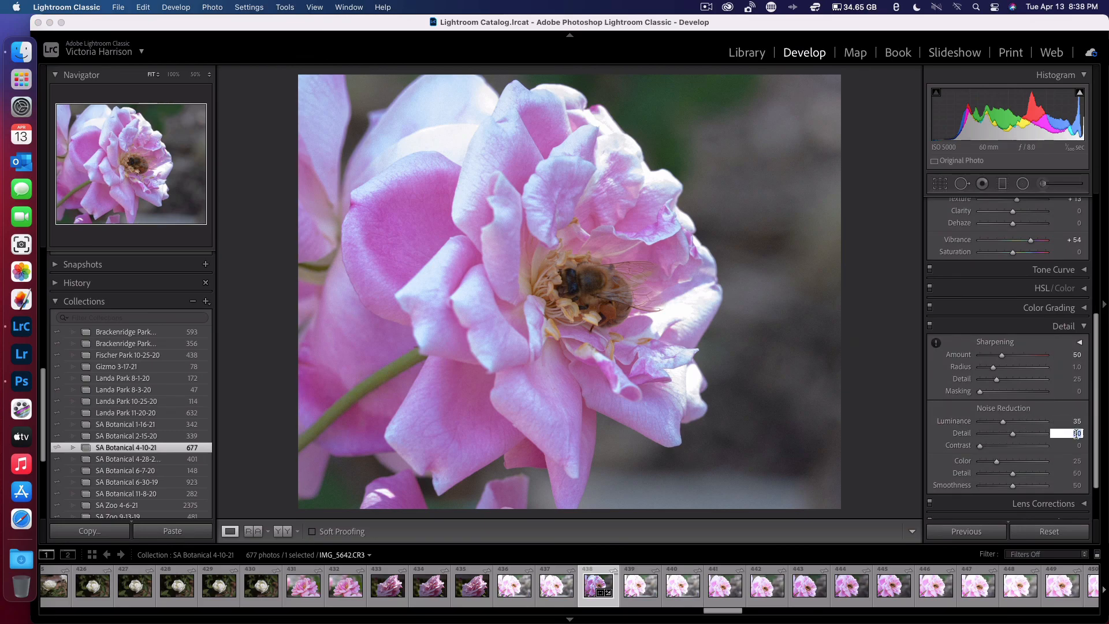
text(75)
Reduce color noise with a Color value of 35 and a color Detail of 75.
click(1076, 463)
click(1077, 462)
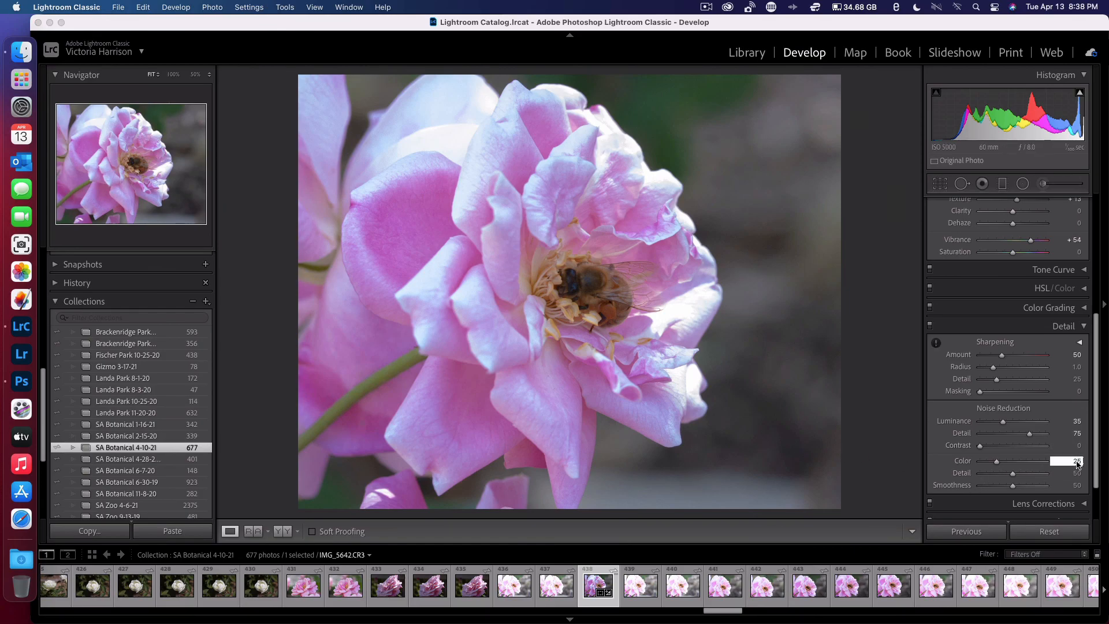
text(35)
key(Return)
click(1078, 474)
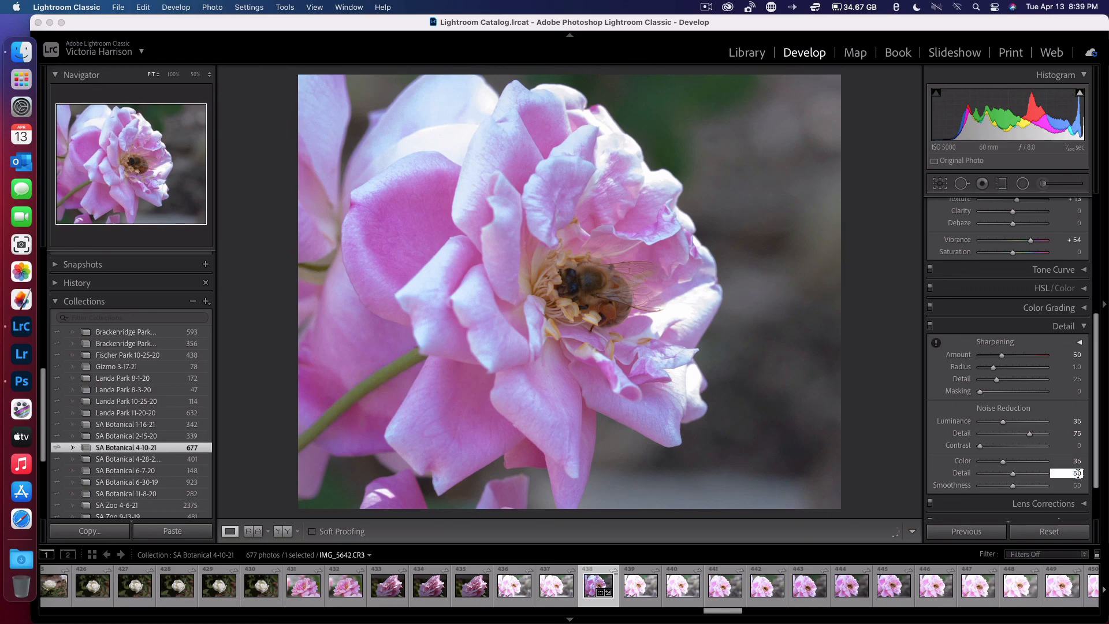
text(75)
key(Return)
Inspect the petals and the bee up close to judge the sharpening and noise reduction.
click(532, 211)
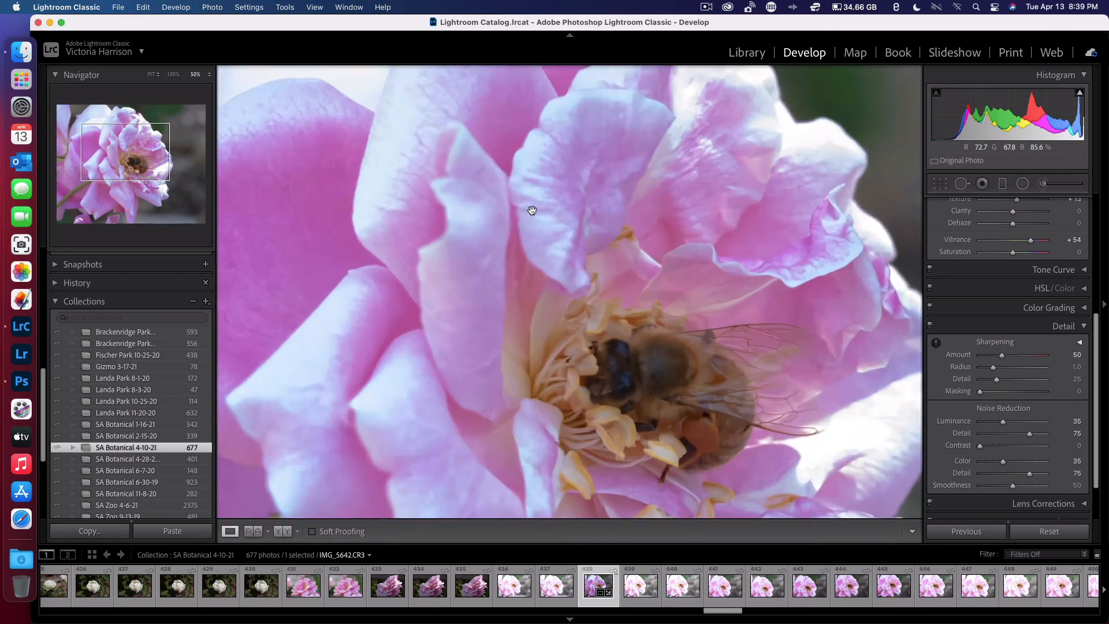
mouse_move(609, 211)
mouse_down()
mouse_move(475, 332)
mouse_move(659, 336)
mouse_move(696, 279)
mouse_move(626, 213)
mouse_up()
click(629, 212)
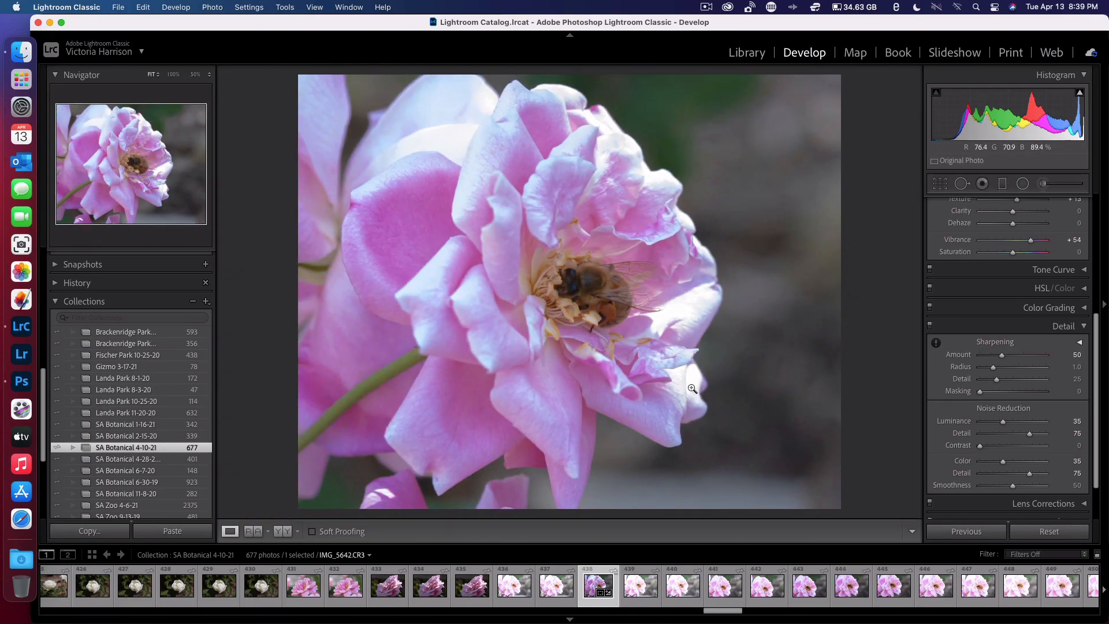
click(594, 303)
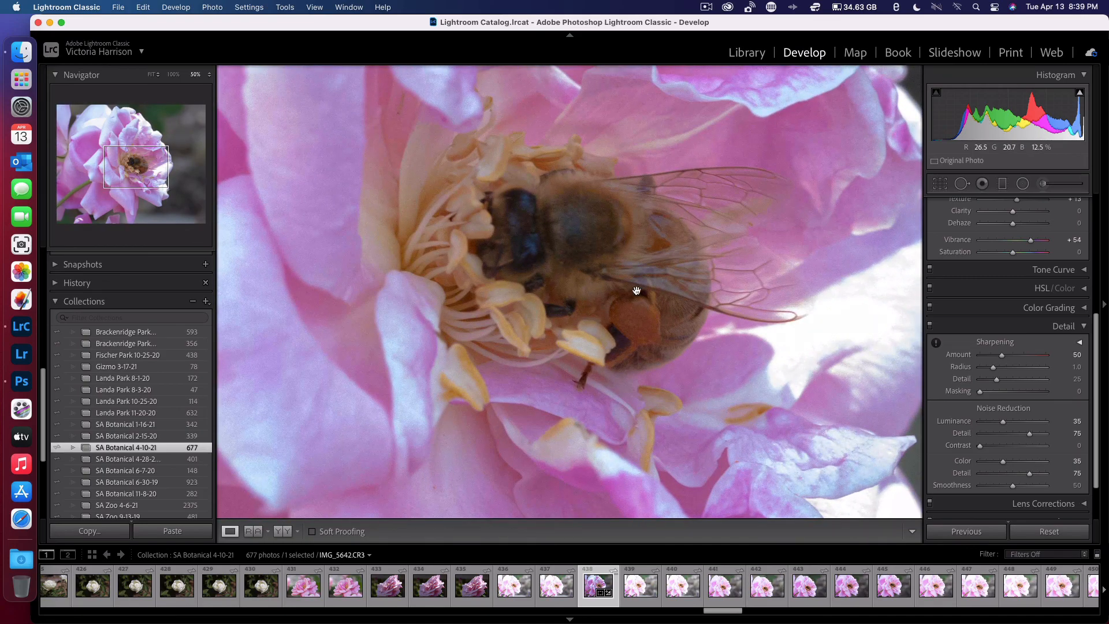
click(569, 282)
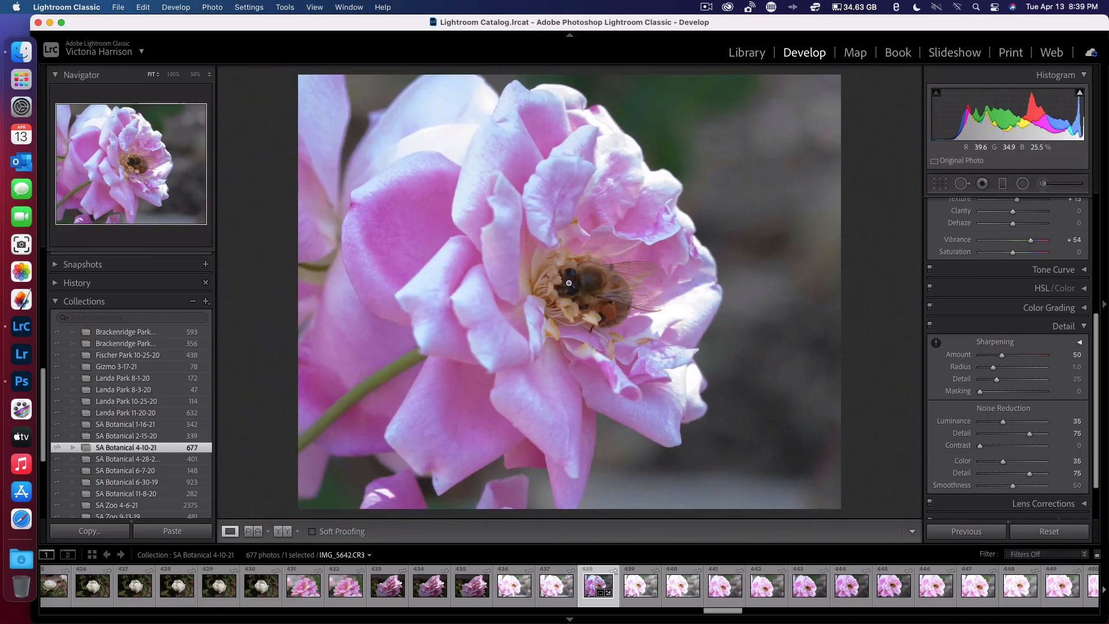
click(580, 278)
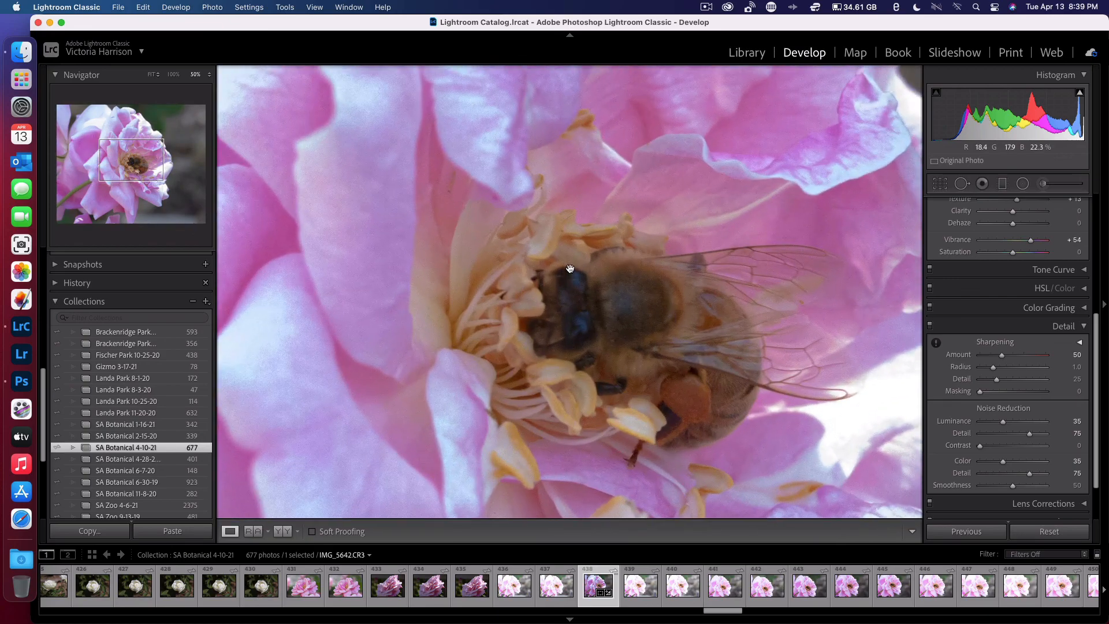
click(627, 284)
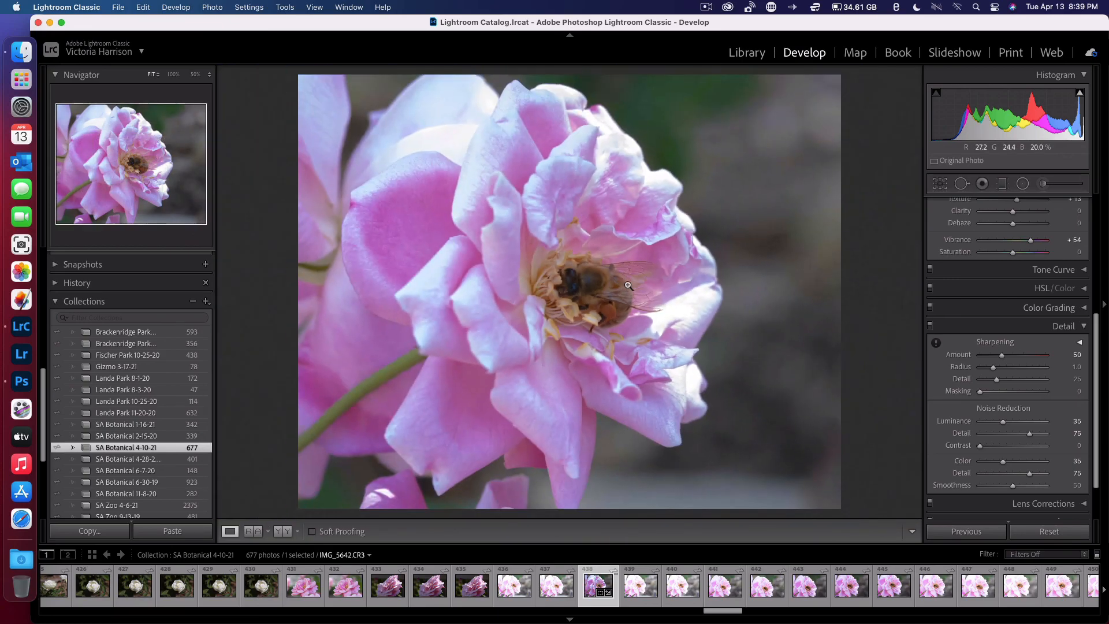
Open the lens profile corrections, try a different Vignetting amount and restore it to 100.
scroll(961, 453, down, 1)
scroll(960, 453, down, 2)
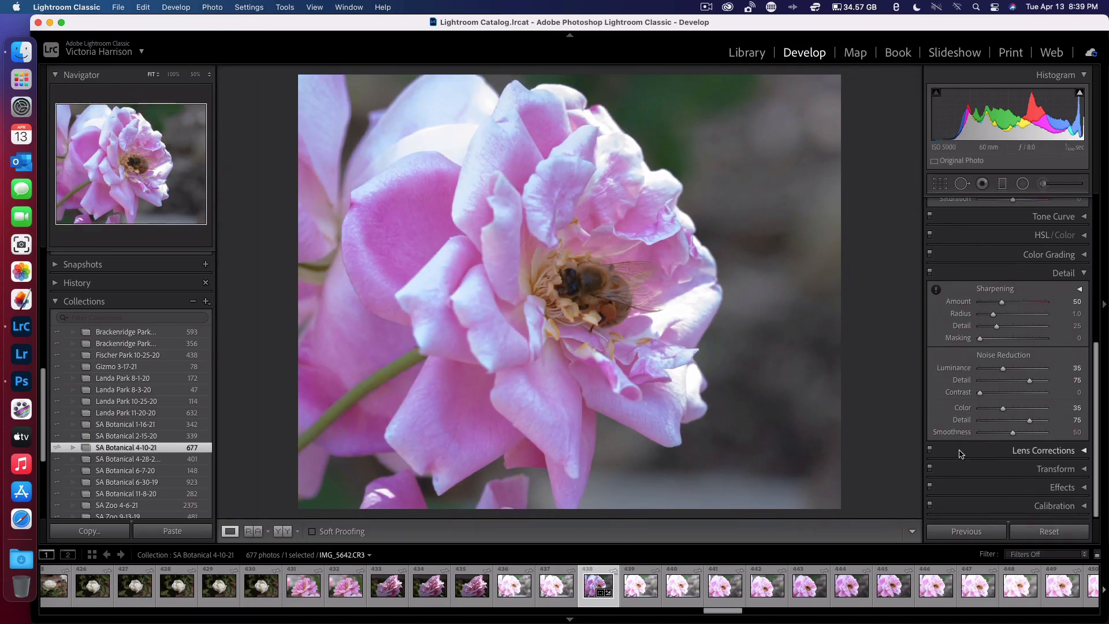
click(961, 451)
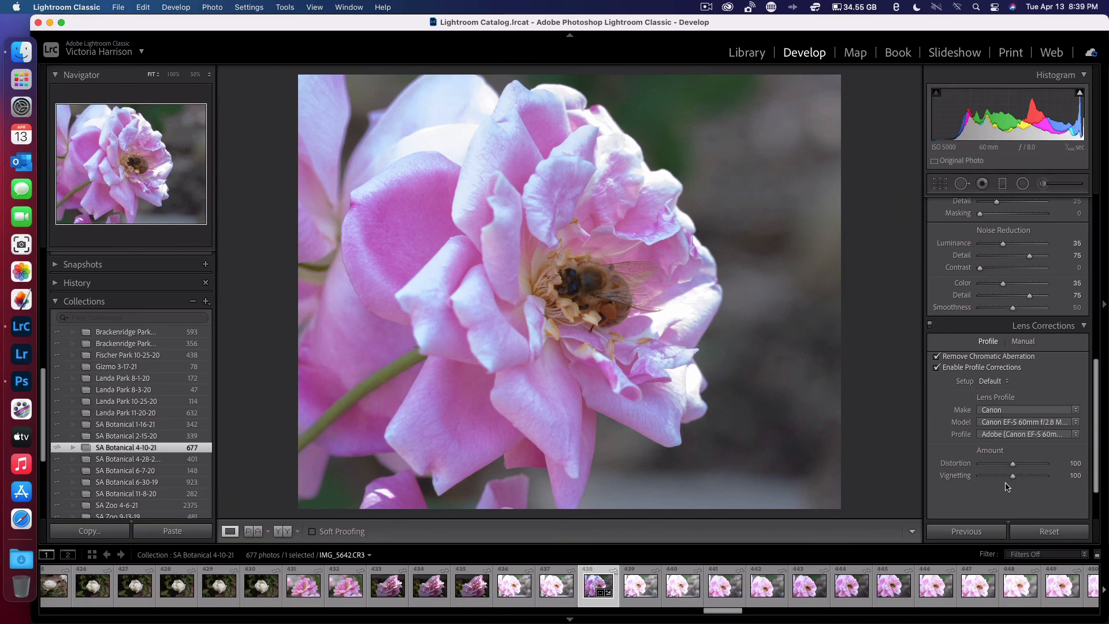
mouse_move(1014, 480)
mouse_down()
mouse_move(1086, 480)
mouse_move(968, 480)
mouse_move(1039, 482)
mouse_move(1012, 480)
mouse_up()
click(1078, 475)
text(100)
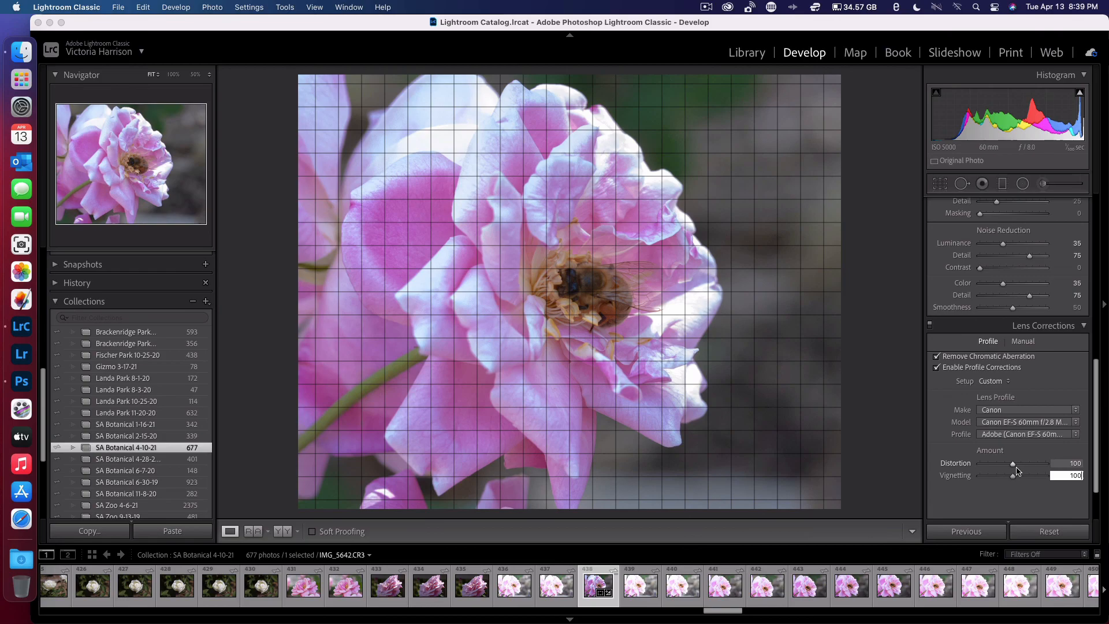
key(Return)
Try a different Distortion amount, restore it to 100 and close the lens corrections.
mouse_move(1014, 465)
mouse_down()
mouse_move(1061, 470)
mouse_move(963, 467)
mouse_move(1015, 469)
mouse_up()
click(1075, 463)
text(1)
key(Return)
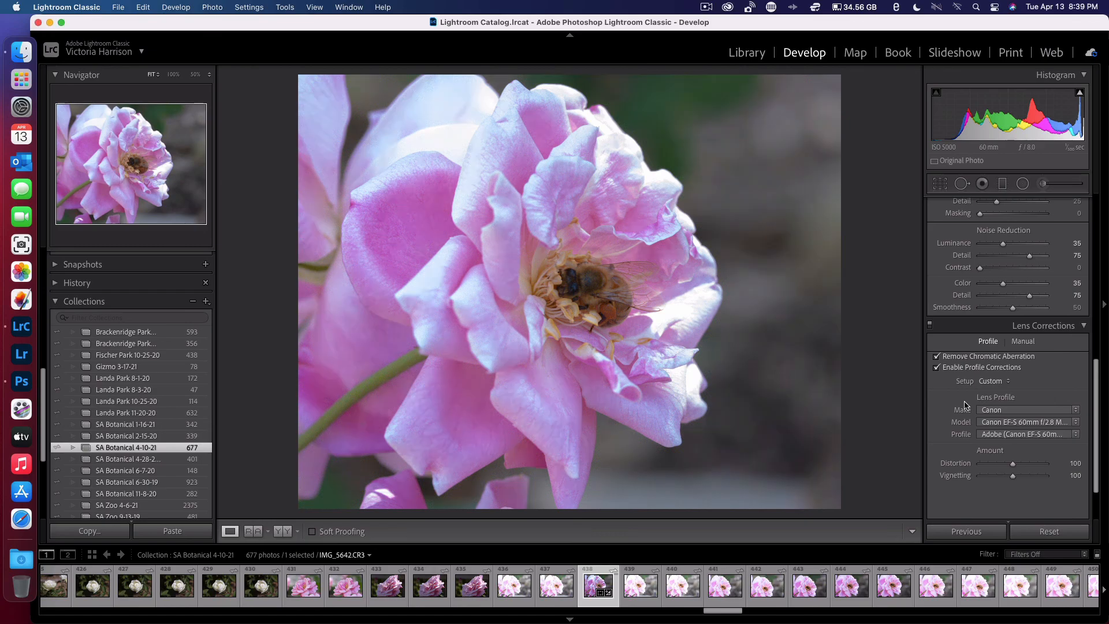
click(1081, 326)
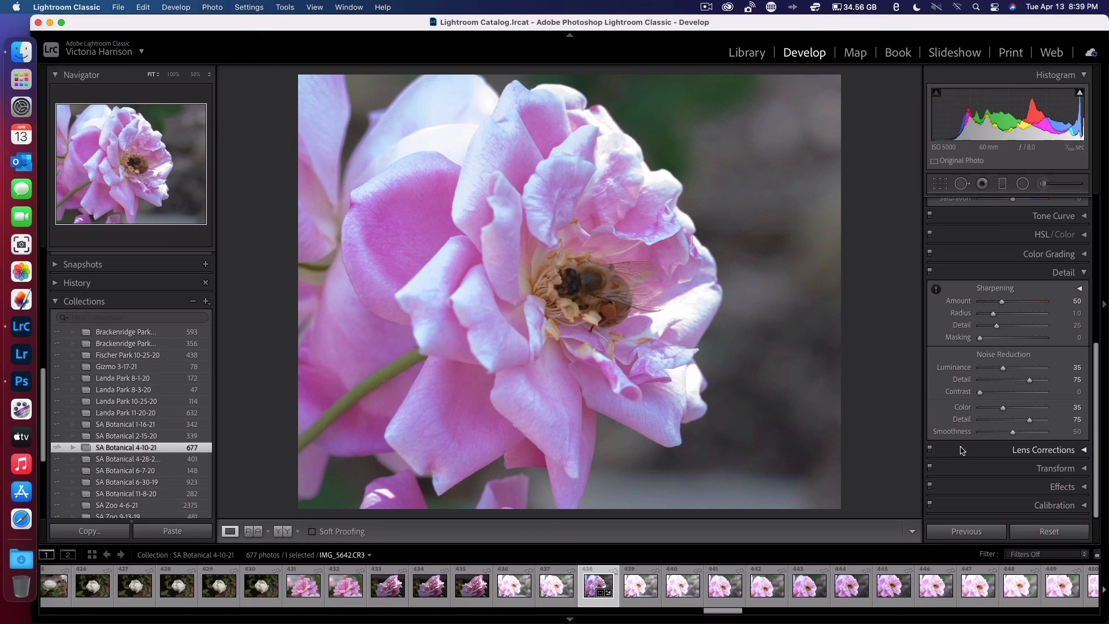
scroll(959, 466, down, 1)
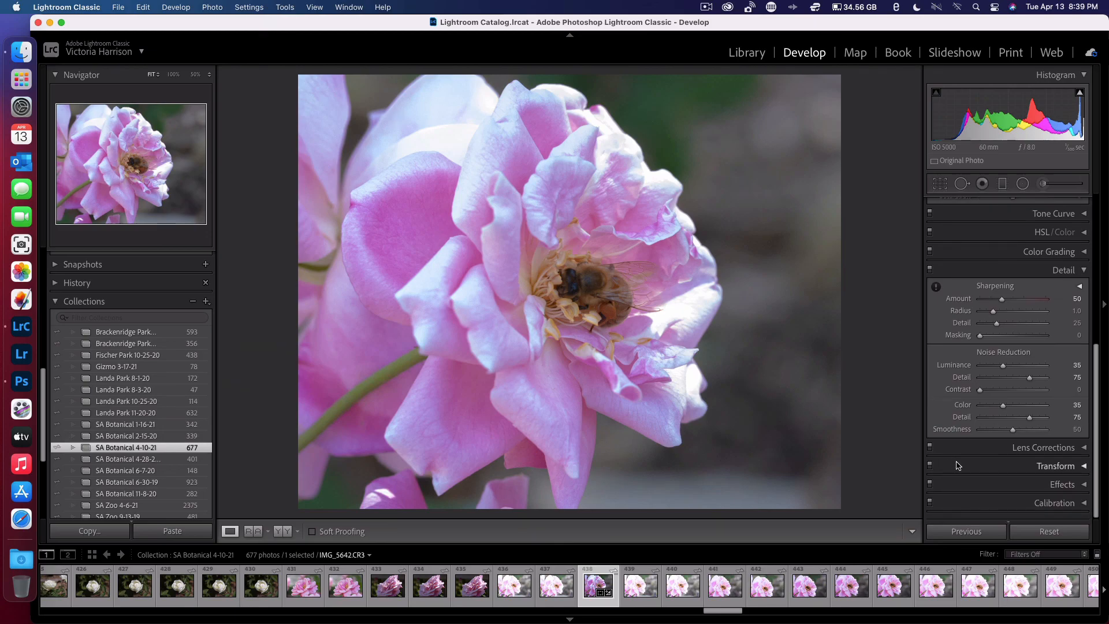
Look over the Post-Crop Vignetting and Grain settings in Effects, collapse them and return to the Basic adjustments.
scroll(958, 465, up, 1)
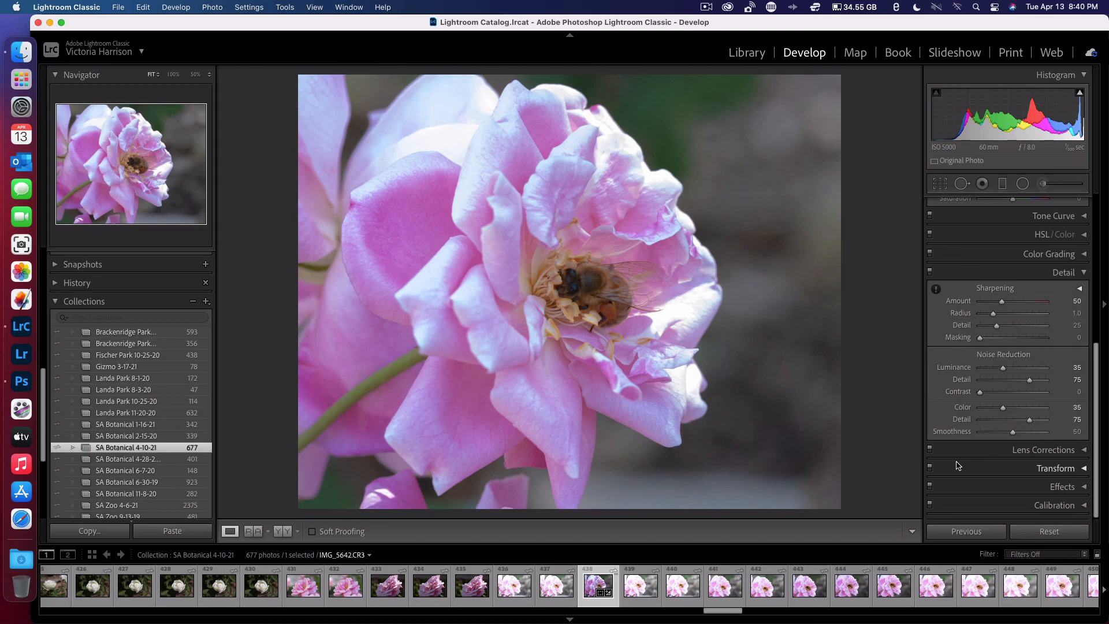
click(962, 493)
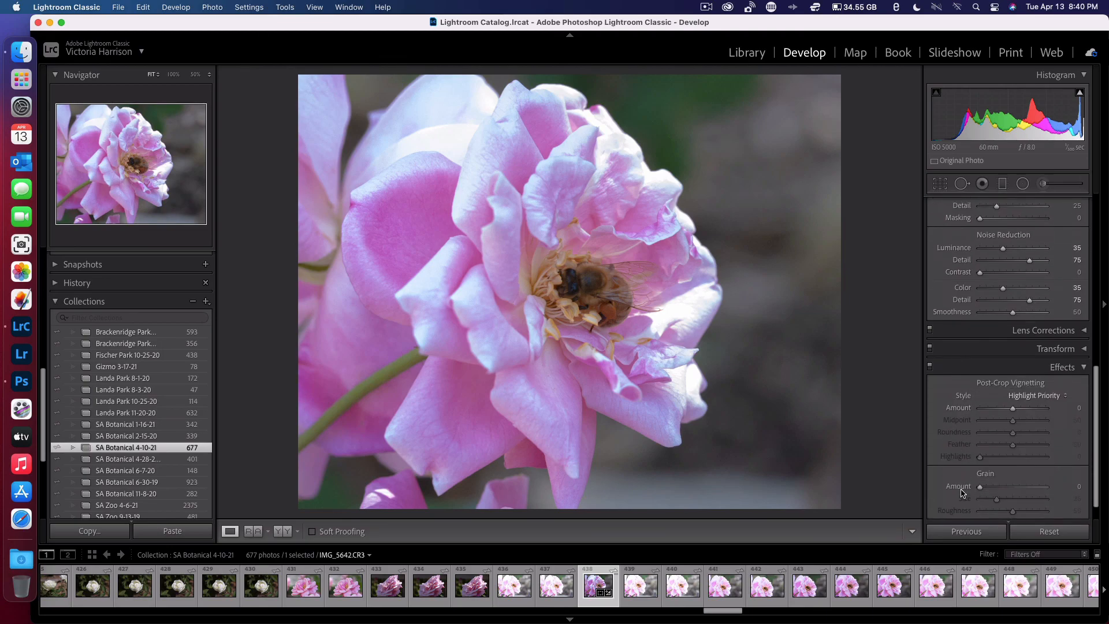
click(1082, 369)
scroll(1079, 368, up, 10)
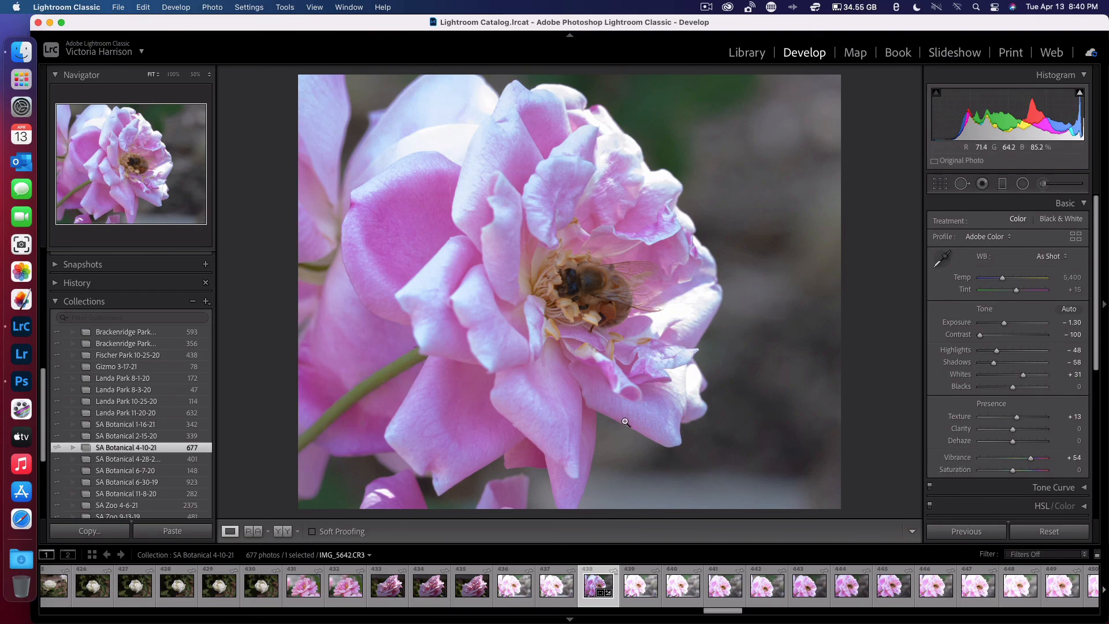
Send the edited rose-and-bee photo to Adobe Photoshop 2021 for further editing.
right_click(648, 333)
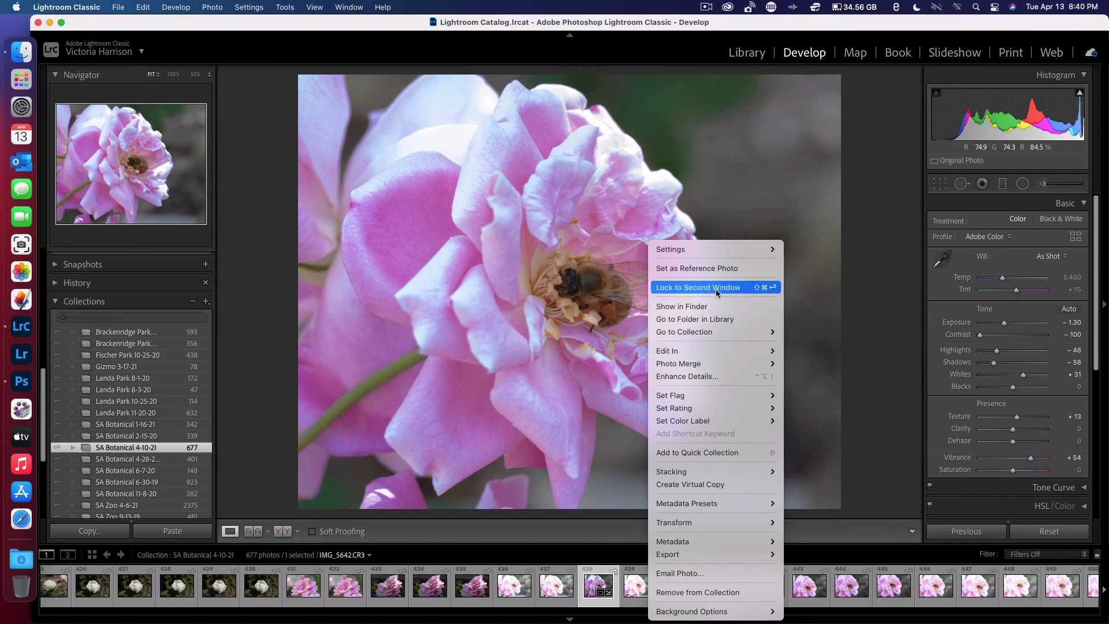
mouse_move(705, 351)
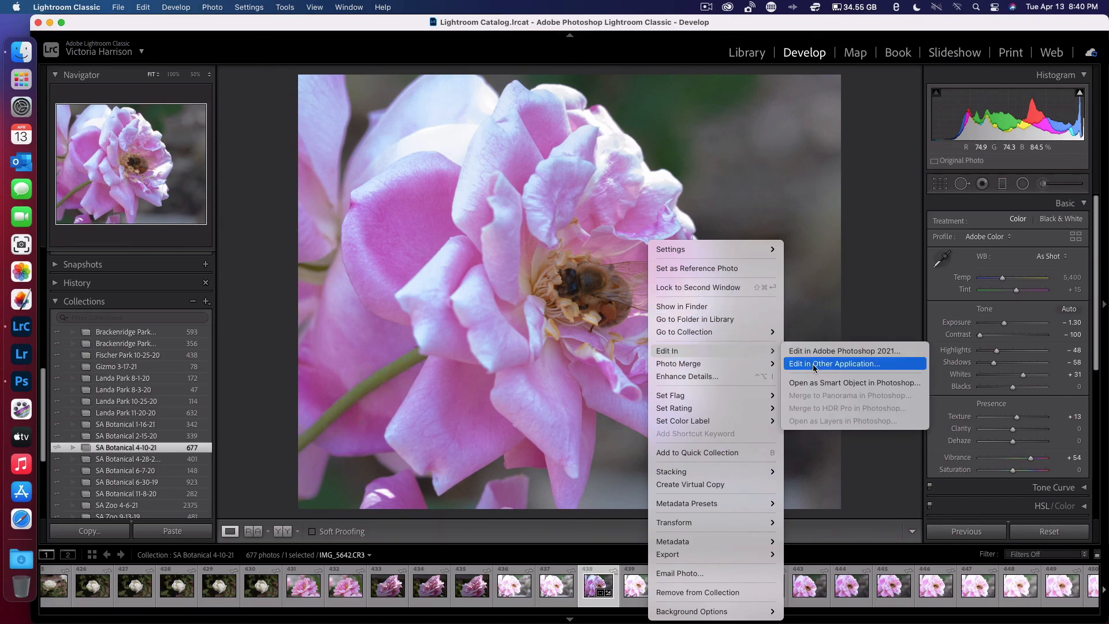
click(829, 351)
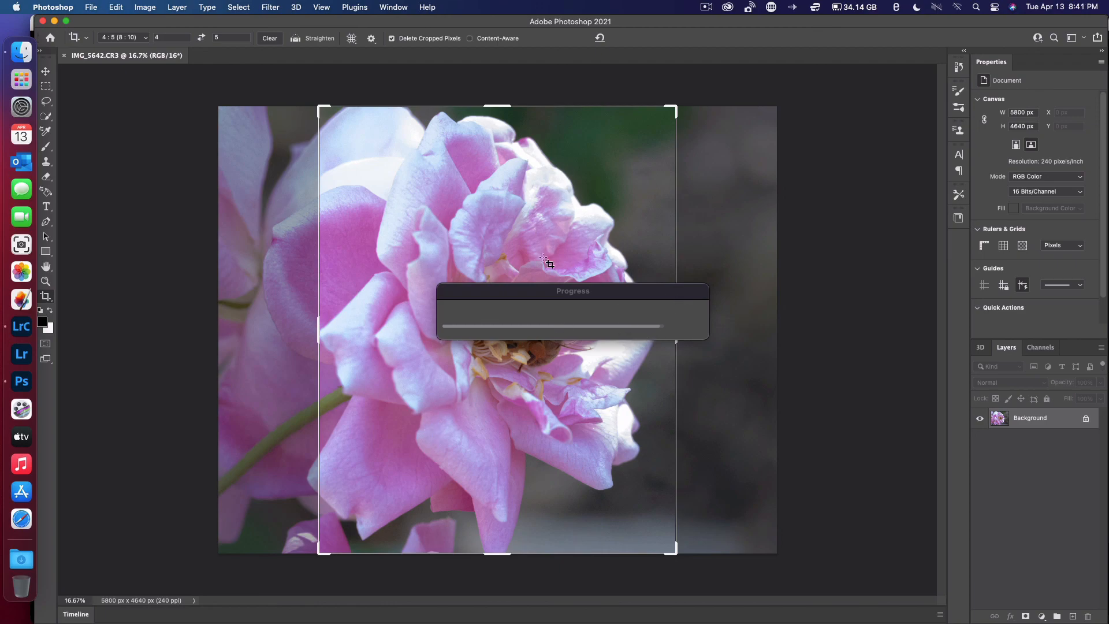
Crop the photo to the 4:5 (8:10) portrait ratio, spanning its full height around the rose and bee.
right_click(121, 327)
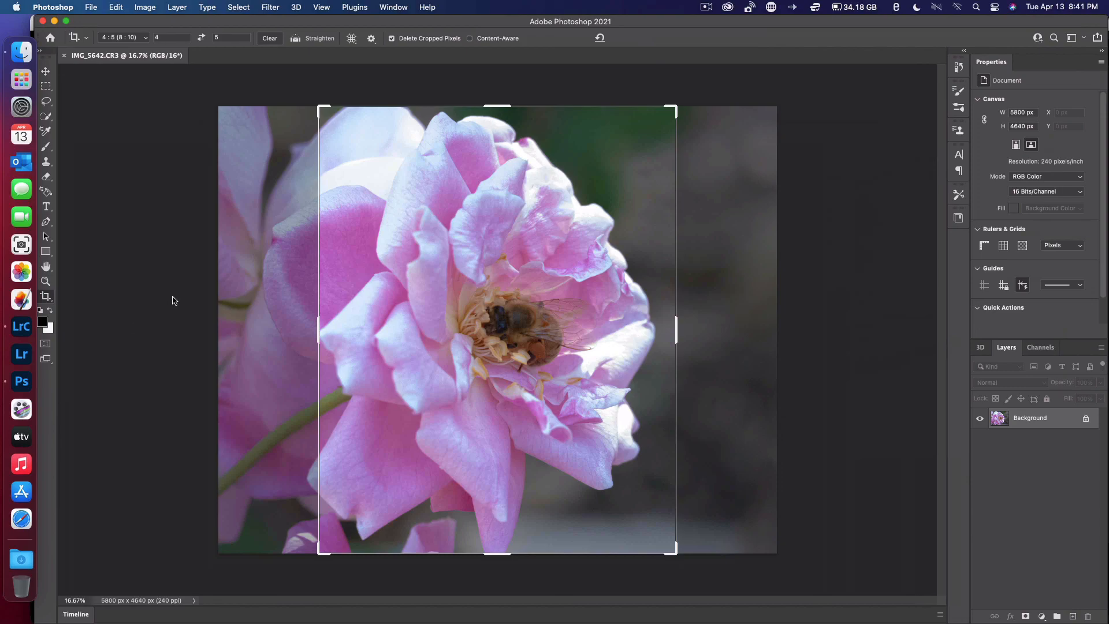
click(527, 288)
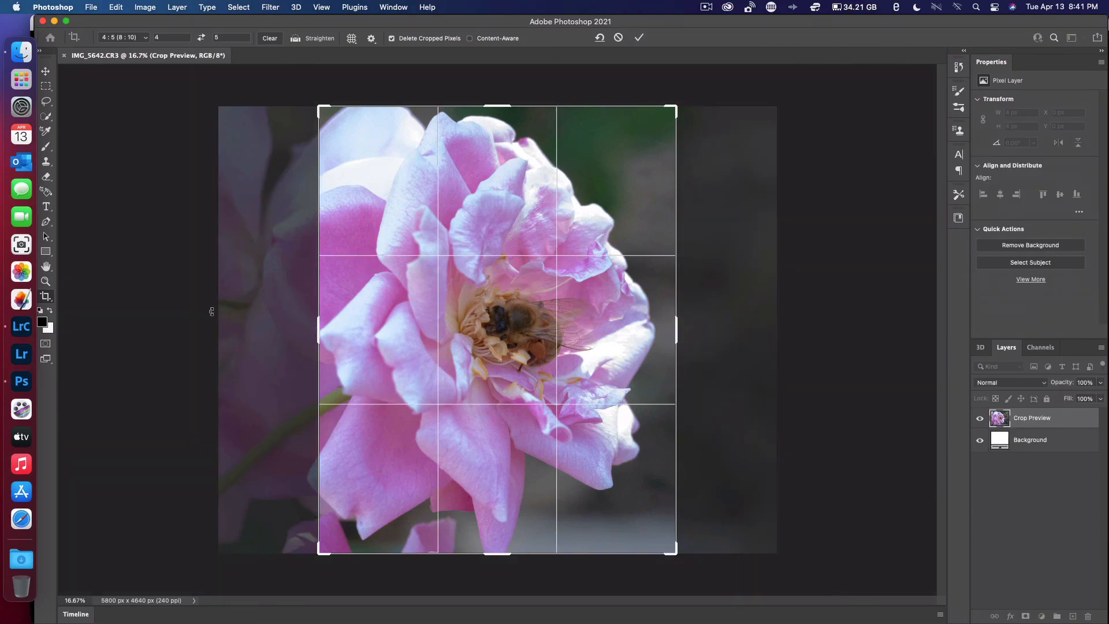
key(Return)
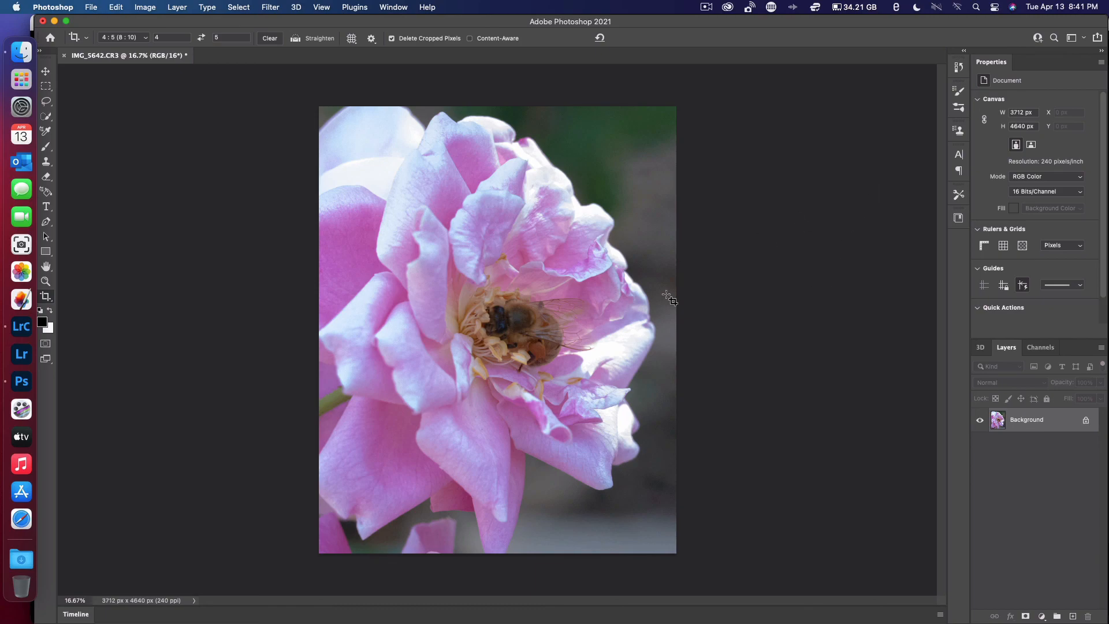
Try rotating the 4:5 crop box to a landscape orientation and look over its other crop commands.
right_click(565, 265)
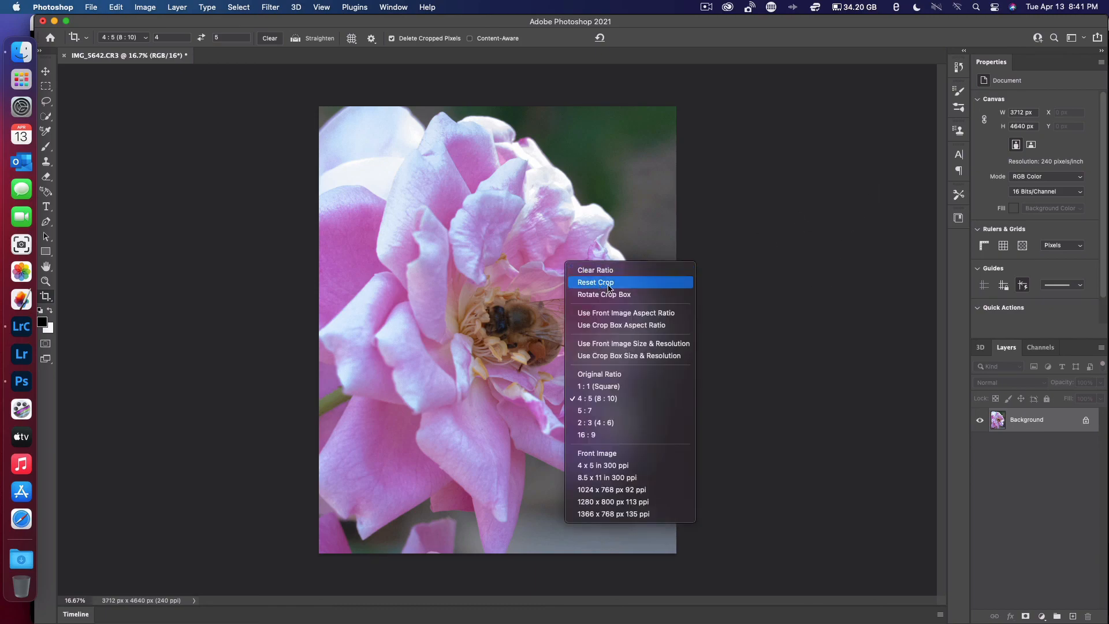
click(638, 299)
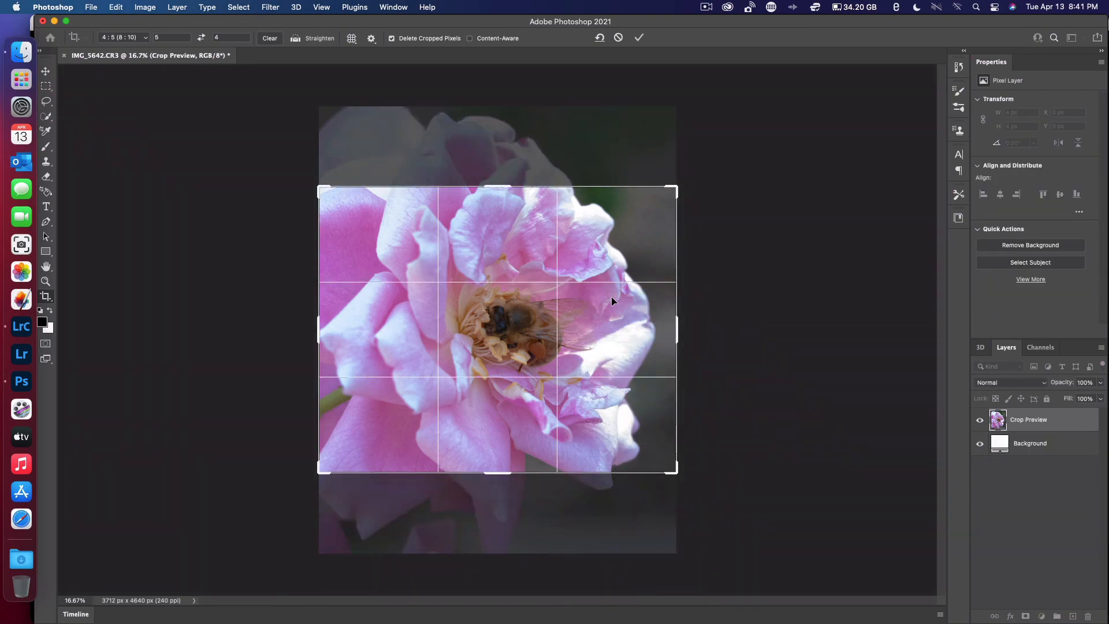
right_click(570, 307)
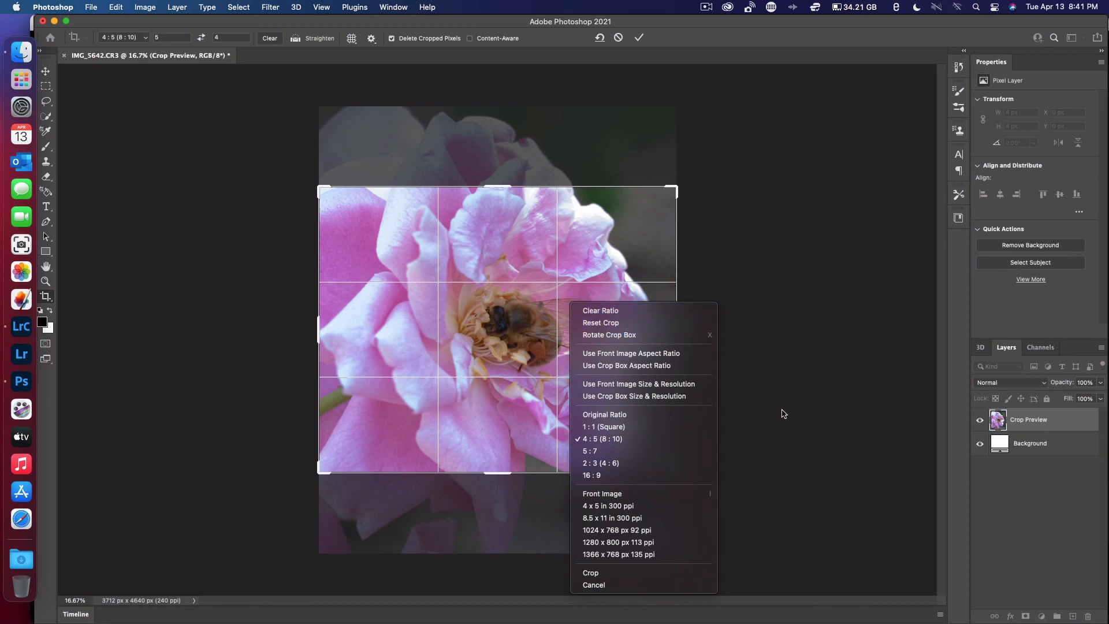
click(817, 364)
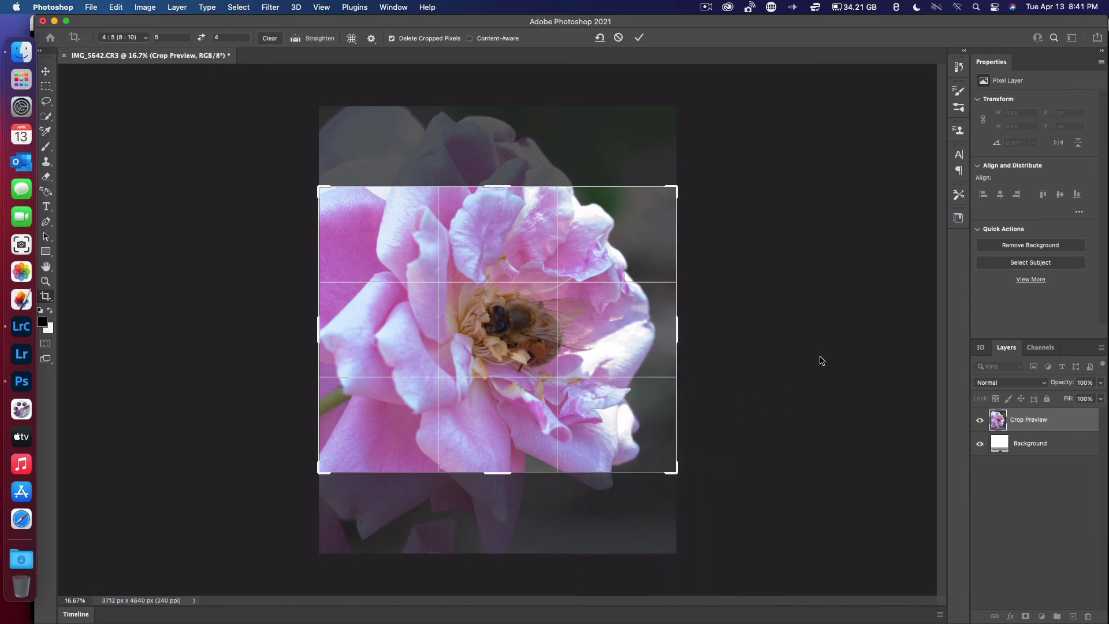
key(Return)
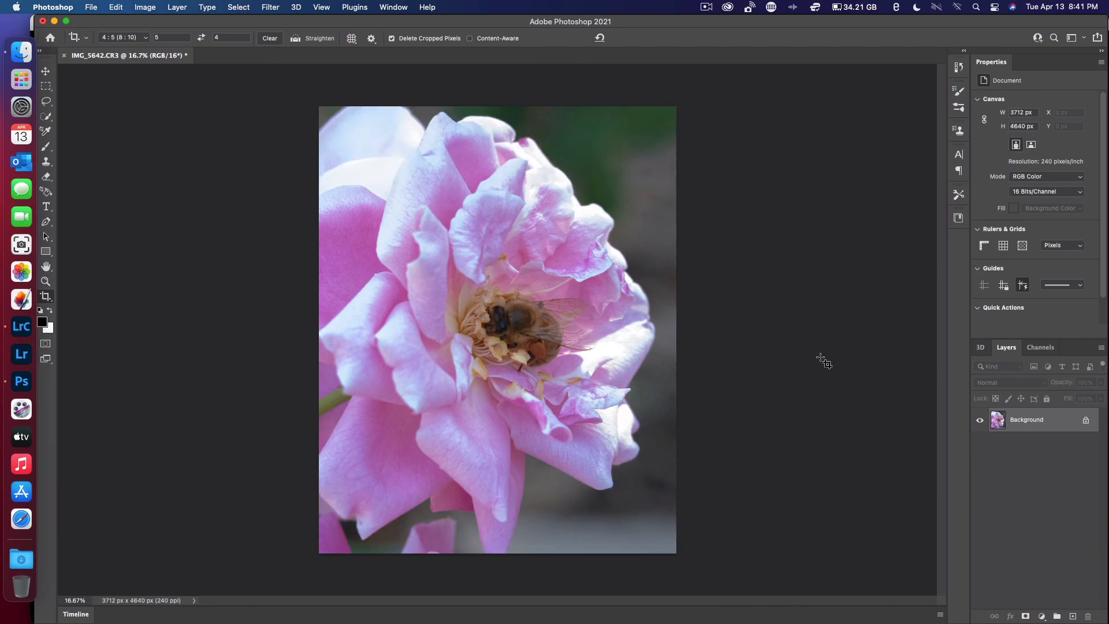
Reset the Crop tool to an unconstrained ratio and look over the available ratio and size presets.
click(601, 39)
click(137, 38)
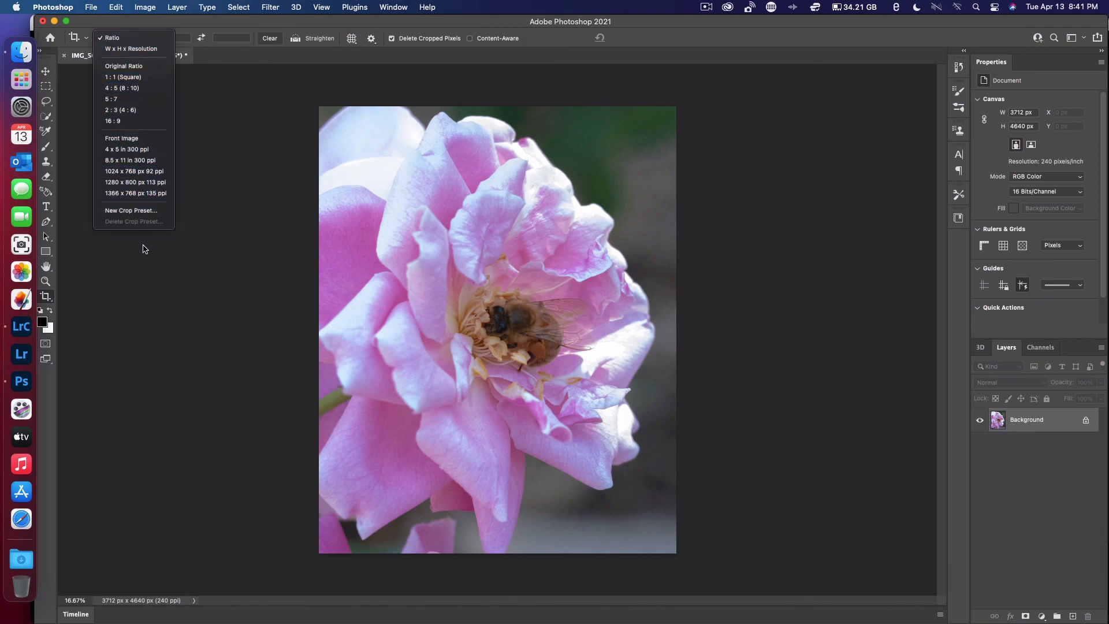
click(242, 127)
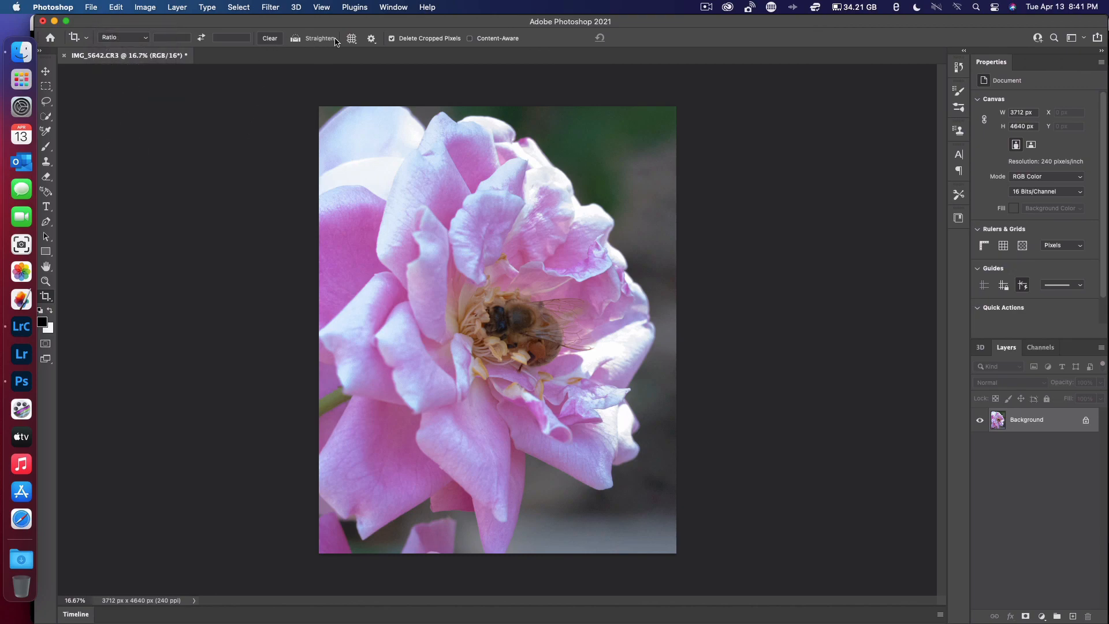
Review the crop shield and preview settings and the composition overlay choices without changing them.
click(372, 38)
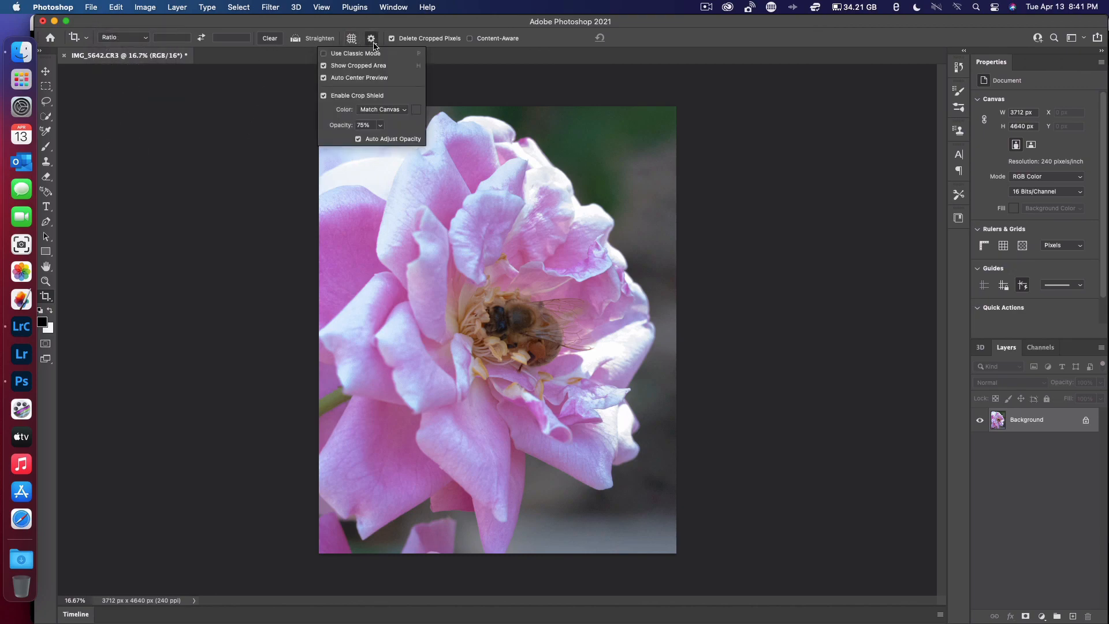
click(352, 39)
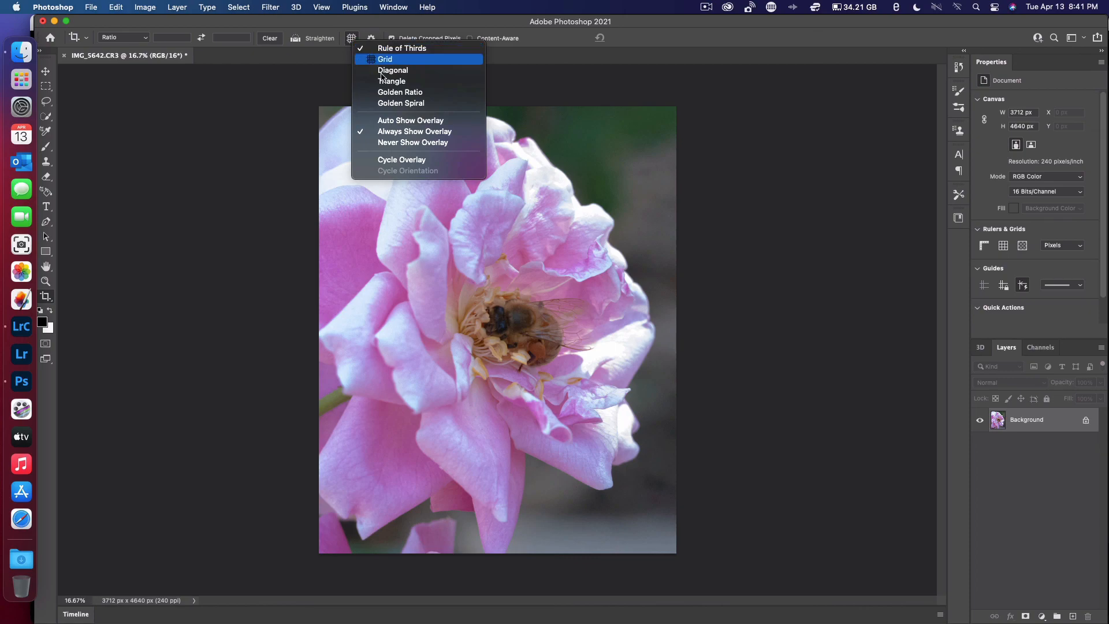
click(557, 53)
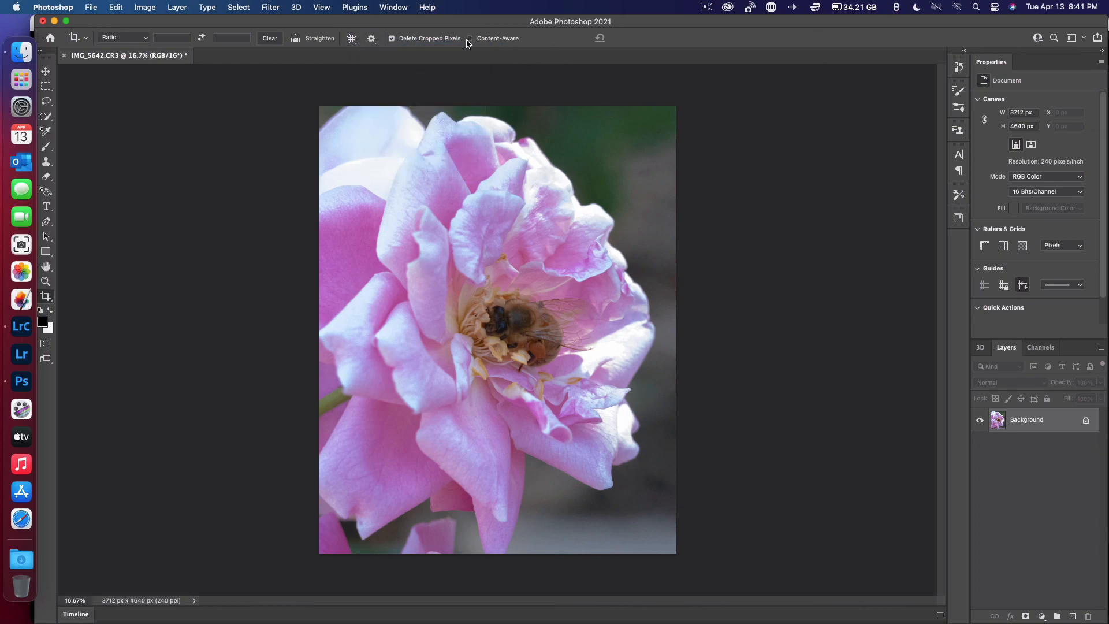
Try a crop spanning the whole photo and look over the crop commands for the image.
click(600, 39)
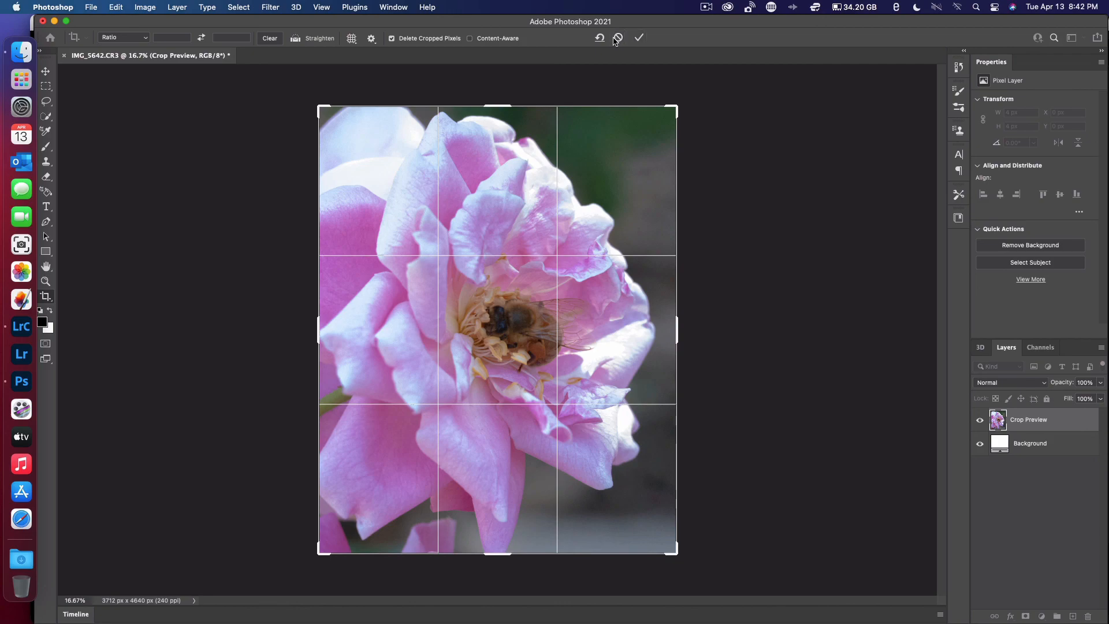
click(640, 38)
click(640, 38)
drag(771, 190, 772, 188)
key(Return)
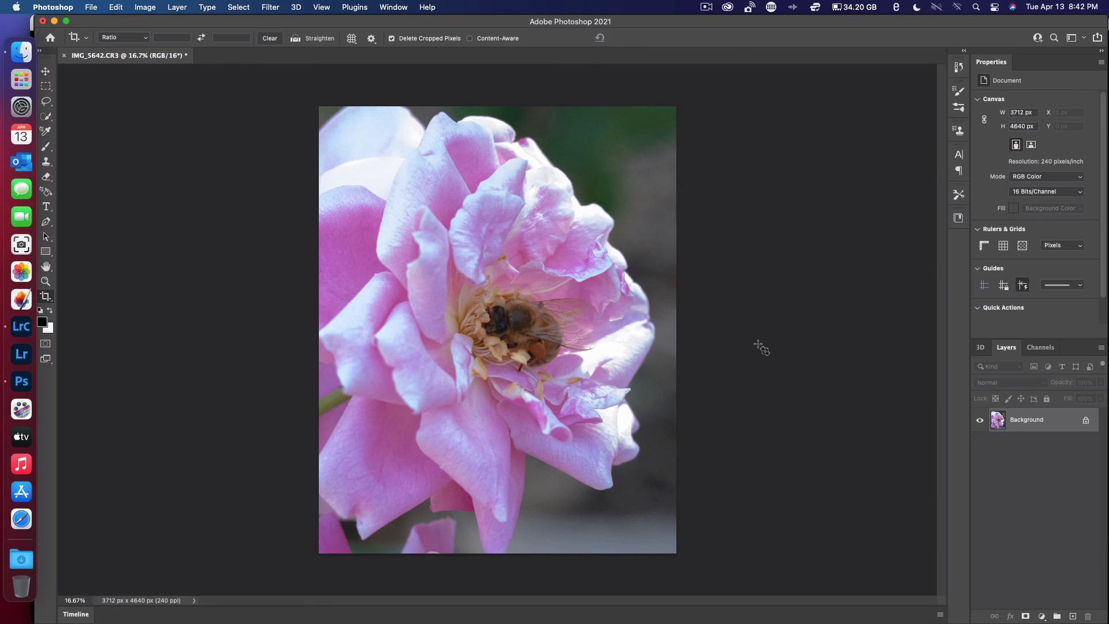
right_click(568, 356)
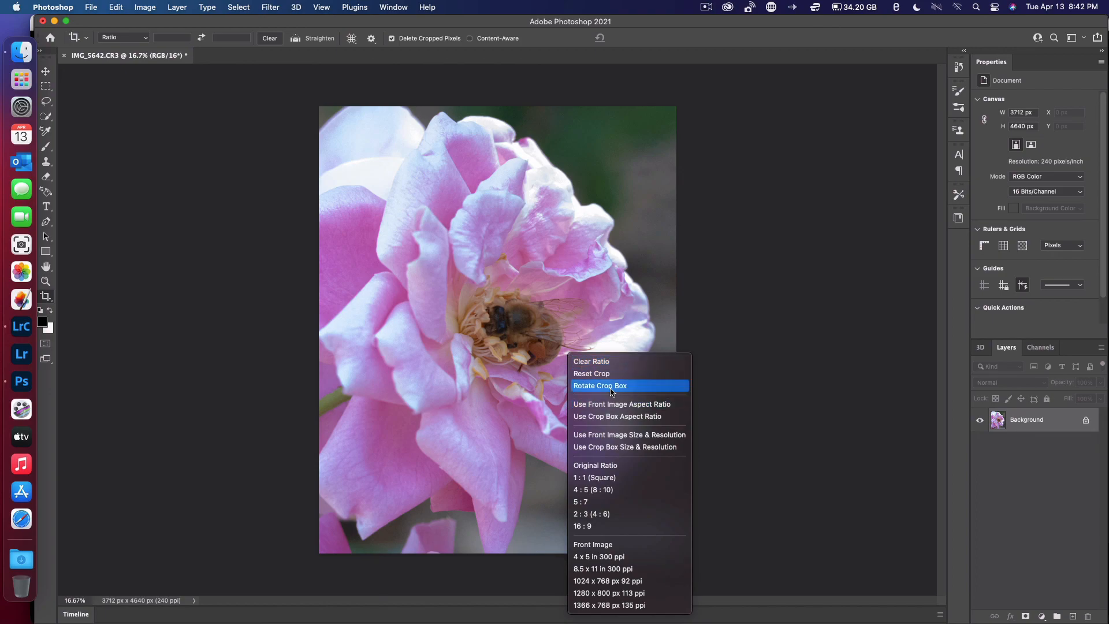
click(842, 272)
Switch to the Move tool, rotate the canvas view to landscape and enlarge it to inspect the rose and bee.
click(45, 71)
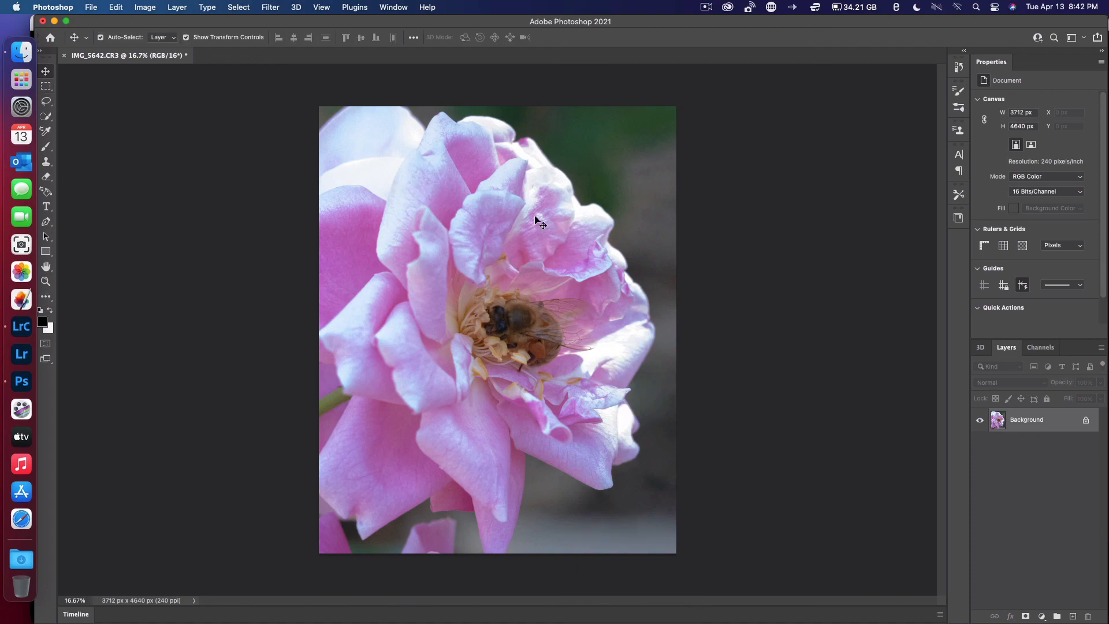
scroll(526, 216, down, 1)
scroll(525, 216, down, 2)
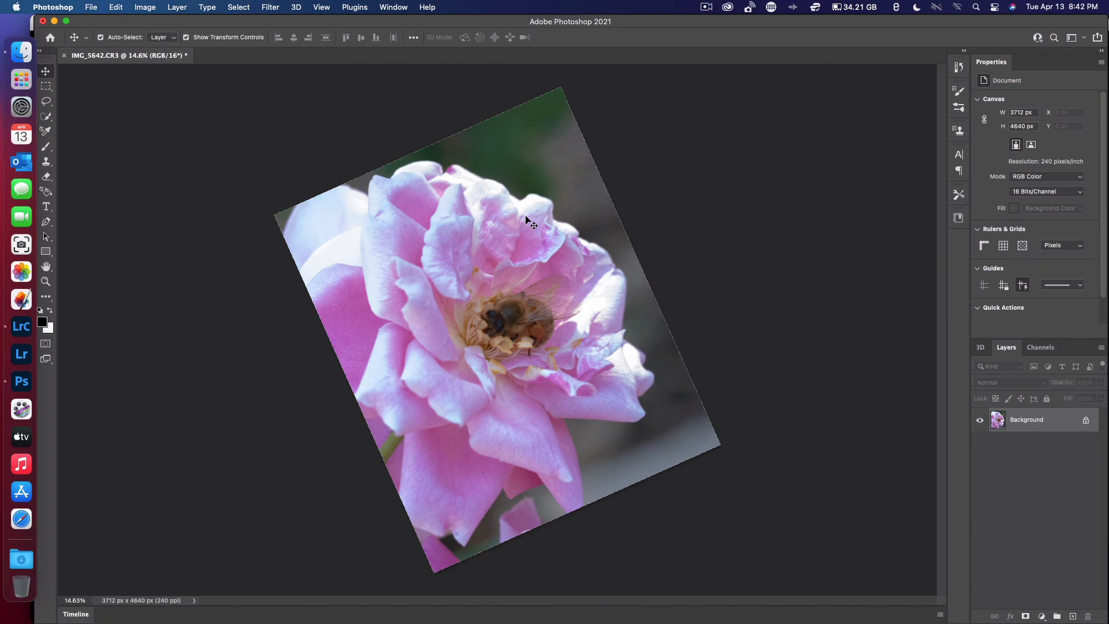
scroll(523, 217, down, 2)
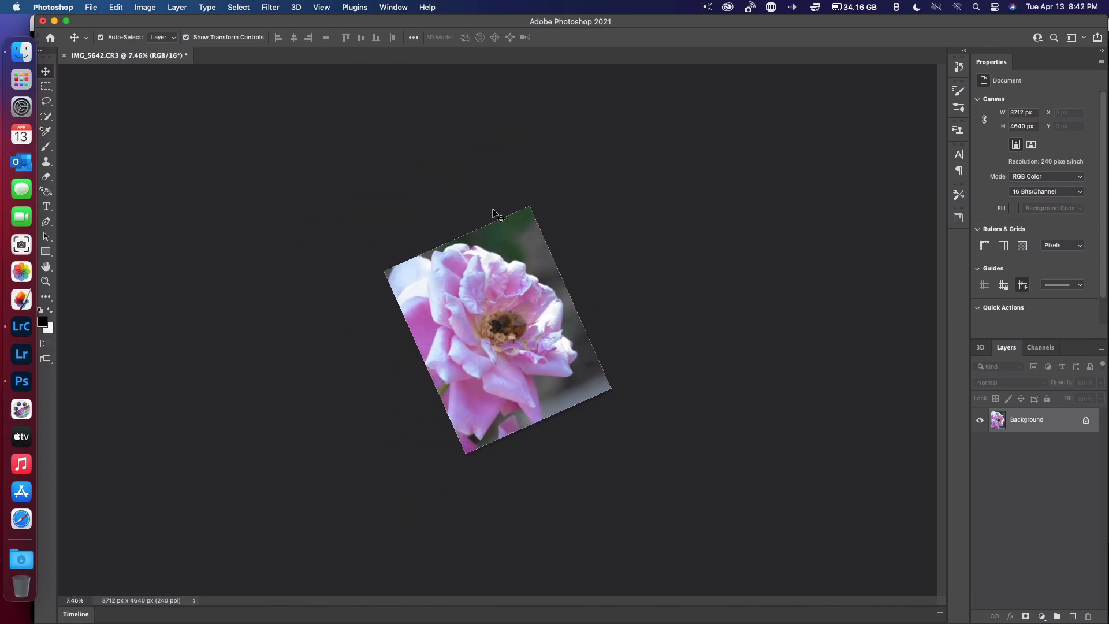
scroll(533, 344, down, 2)
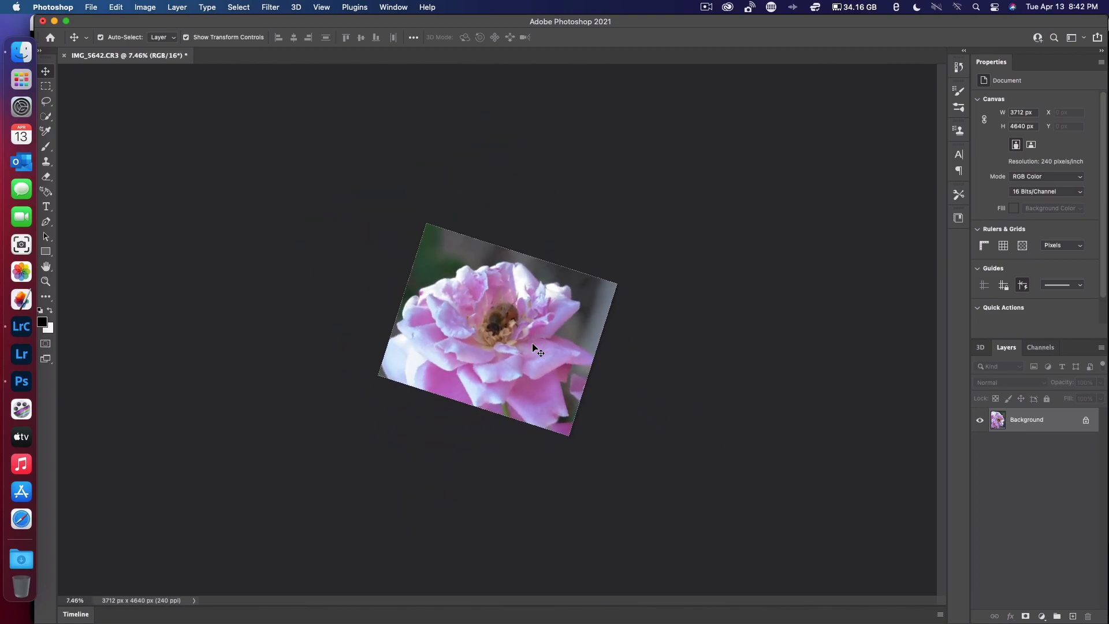
scroll(532, 344, down, 2)
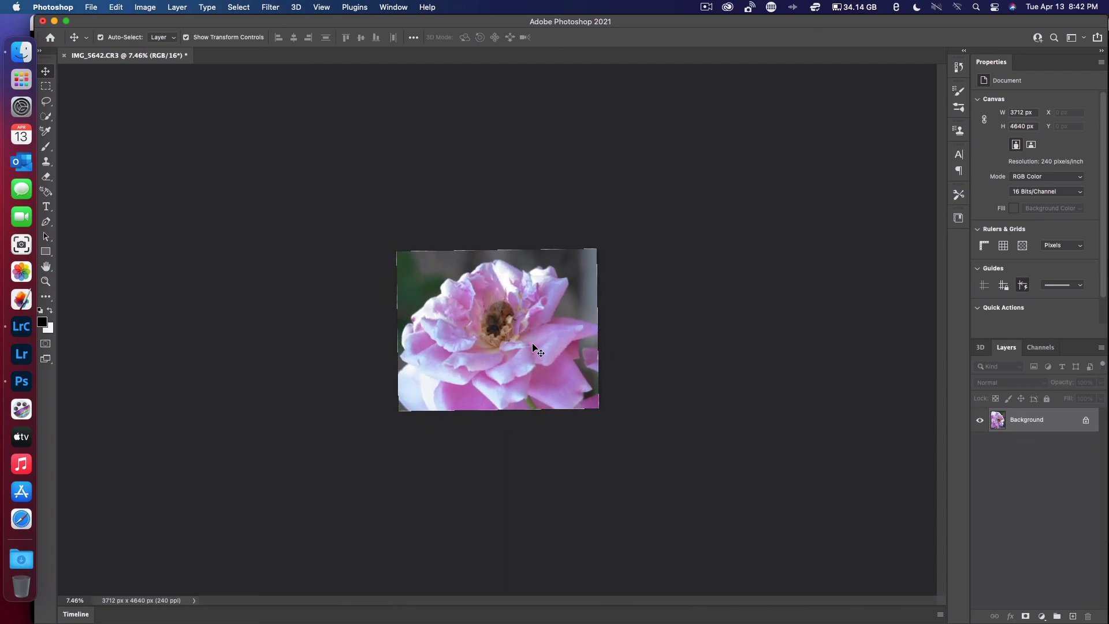
scroll(533, 346, up, 5)
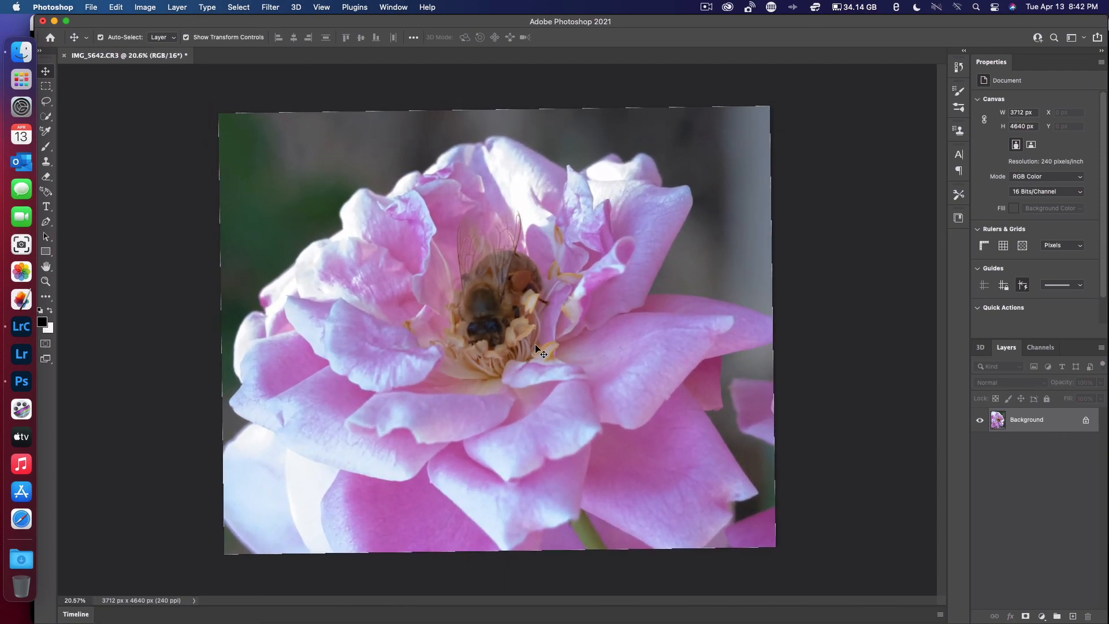
scroll(535, 349, down, 1)
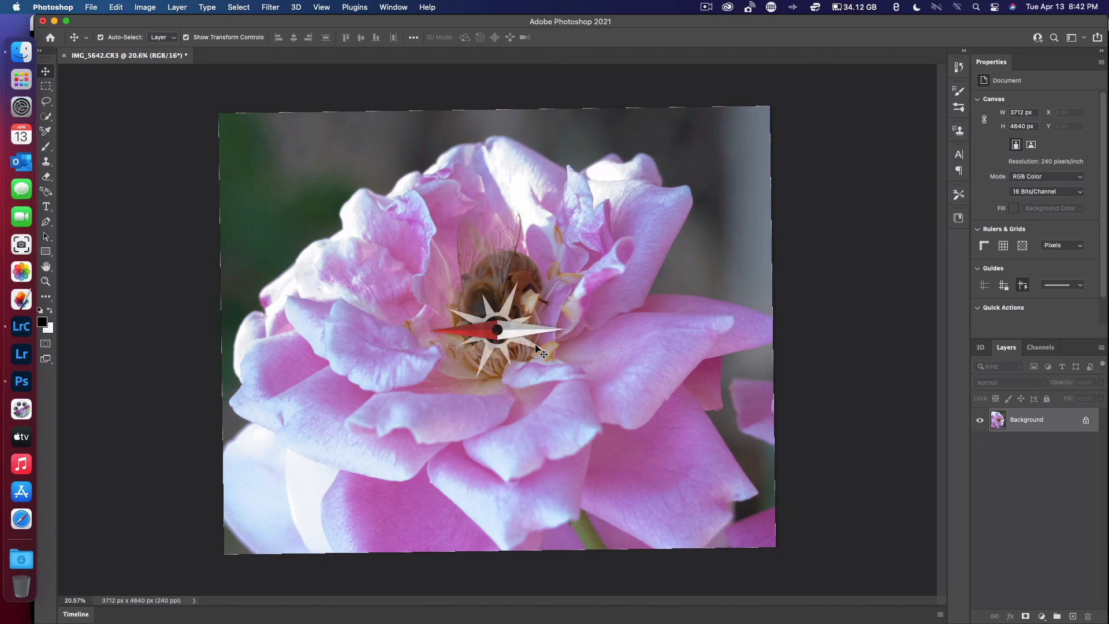
scroll(535, 349, down, 3)
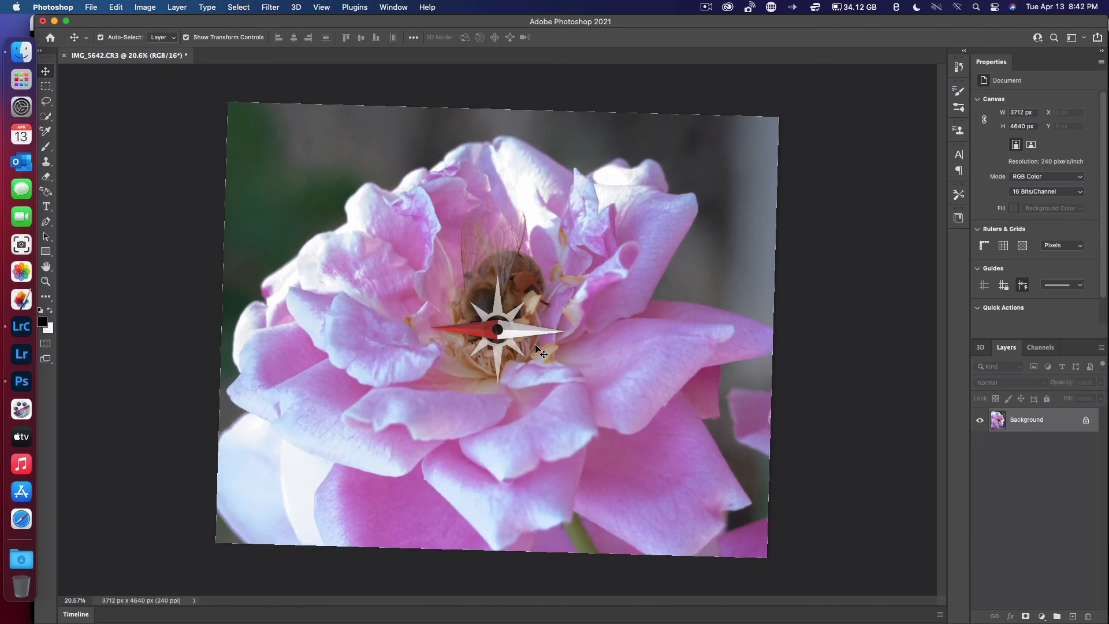
scroll(535, 349, up, 2)
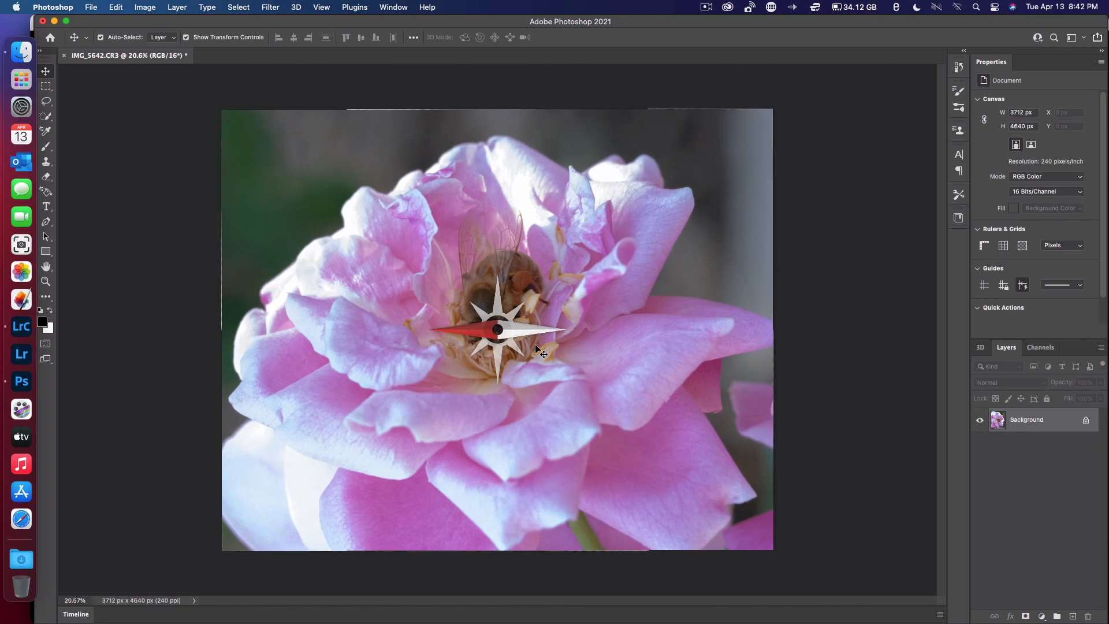
scroll(535, 349, down, 1)
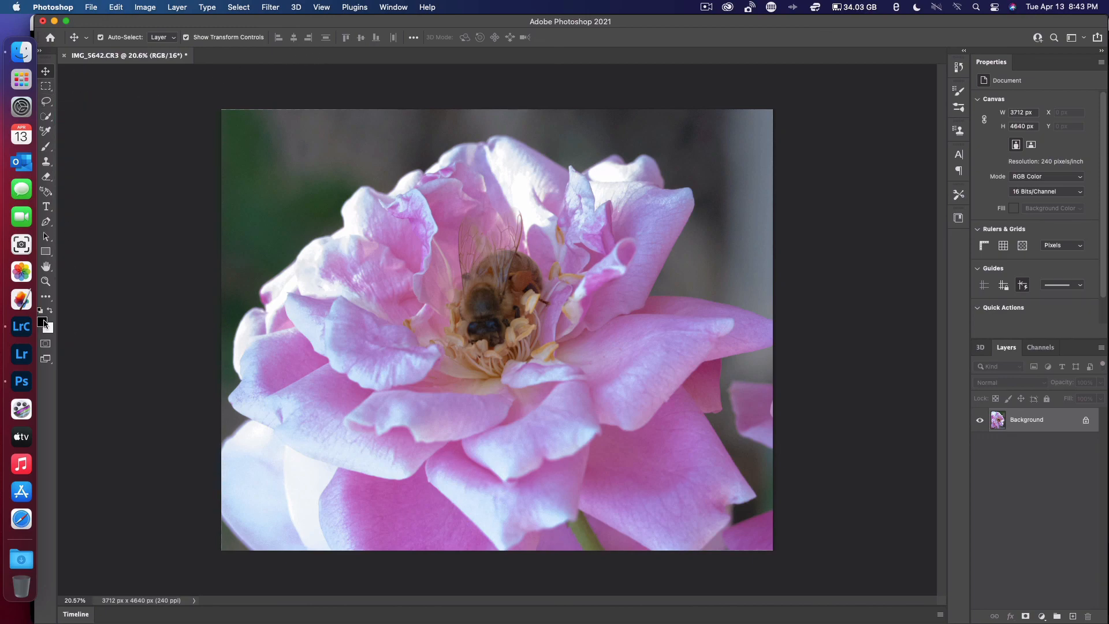
Tilt the rose-and-bee photo clockwise with the Crop tool, keeping the flower centred, and apply the crop at about 2739 x 3423 px.
key(c)
click(46, 297)
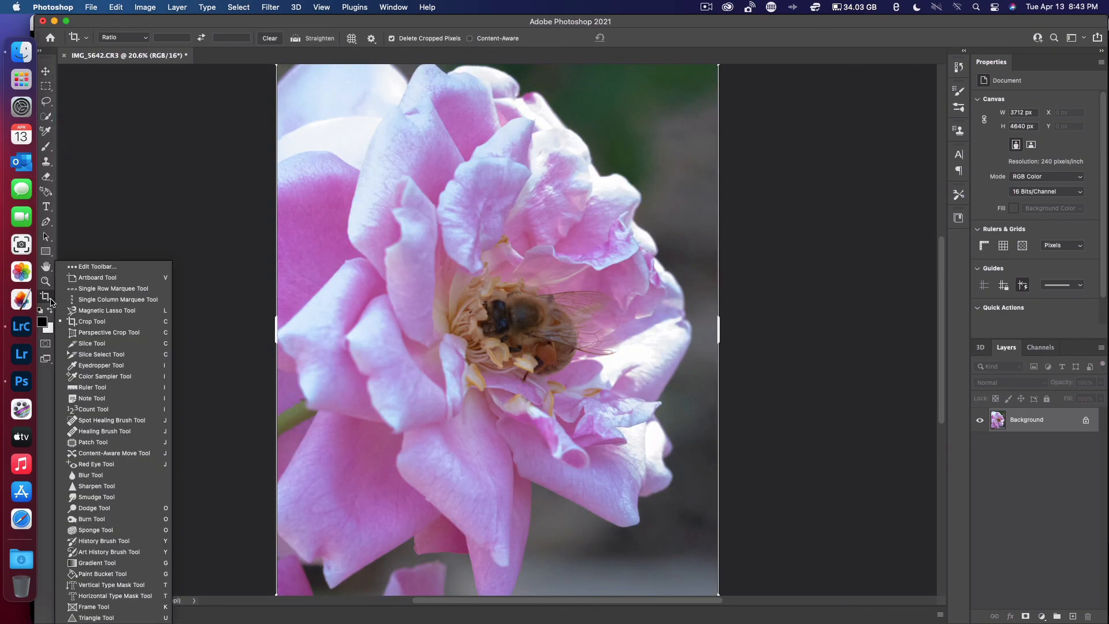
click(122, 321)
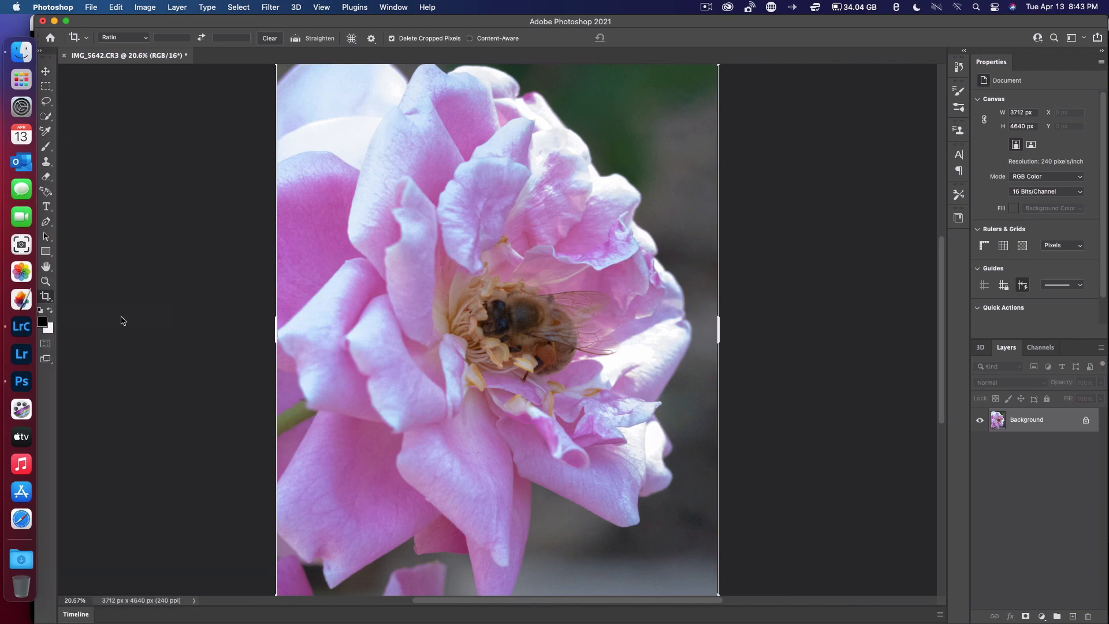
click(229, 274)
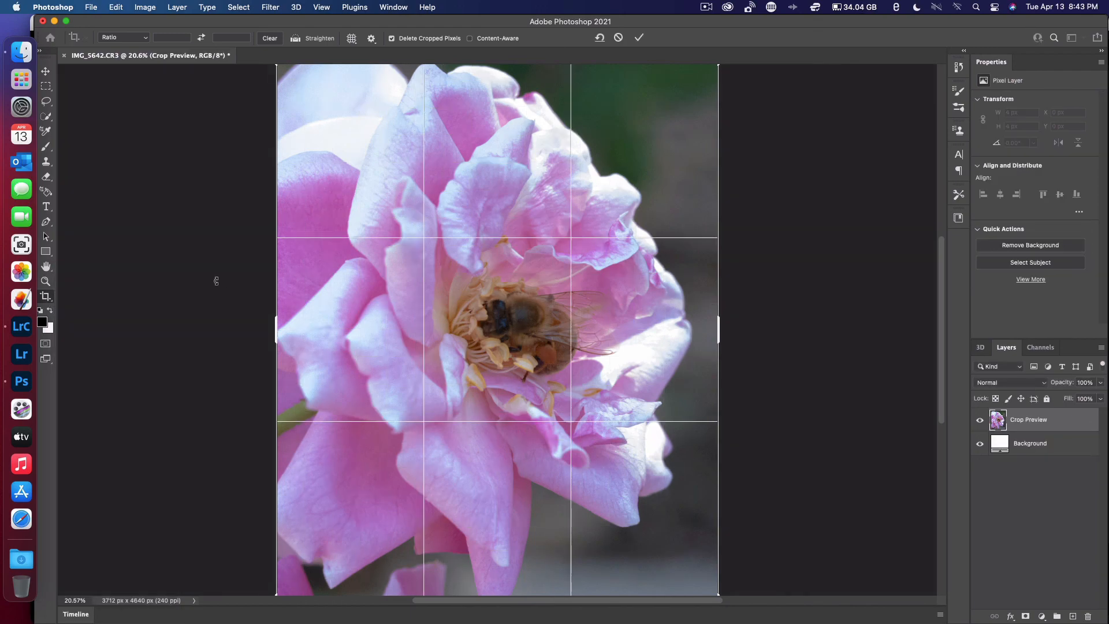
drag(179, 366, 151, 253)
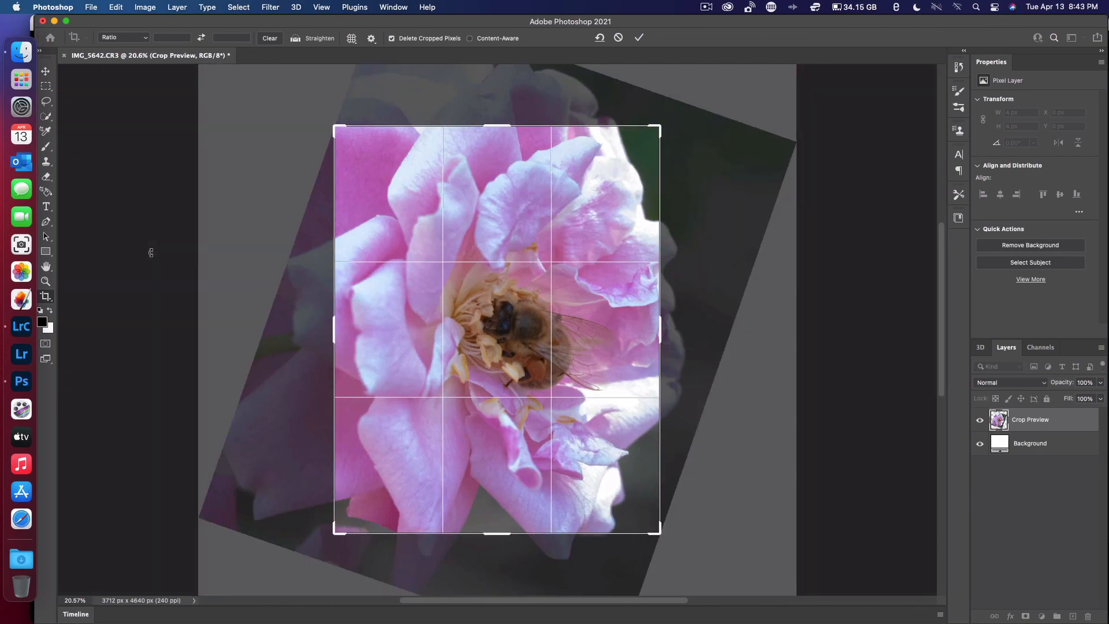
key(Return)
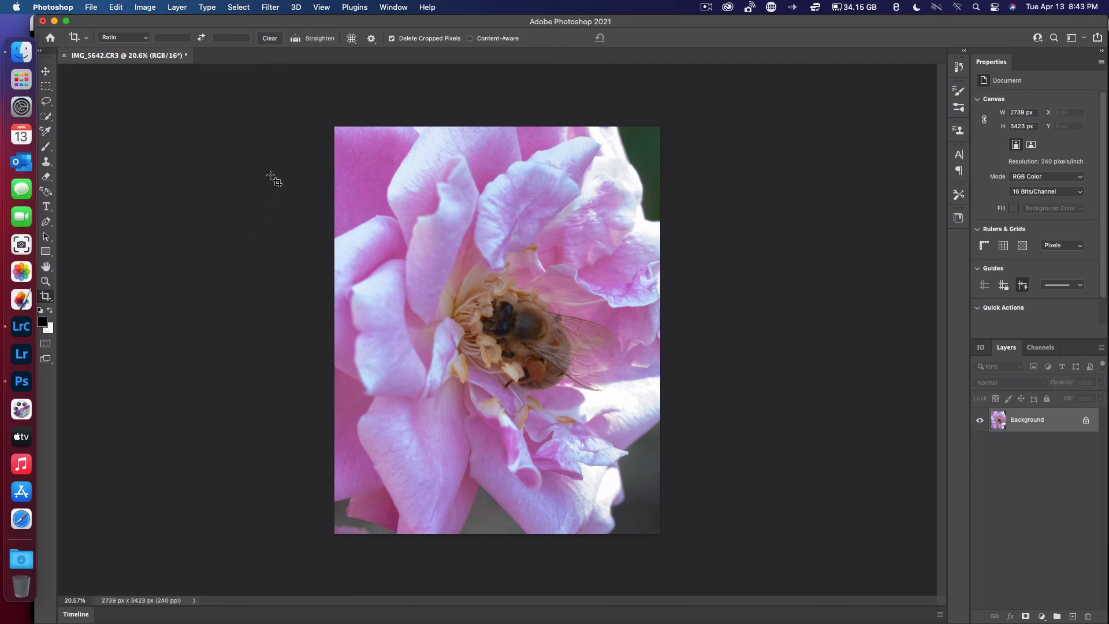
click(45, 71)
drag(334, 115, 245, 322)
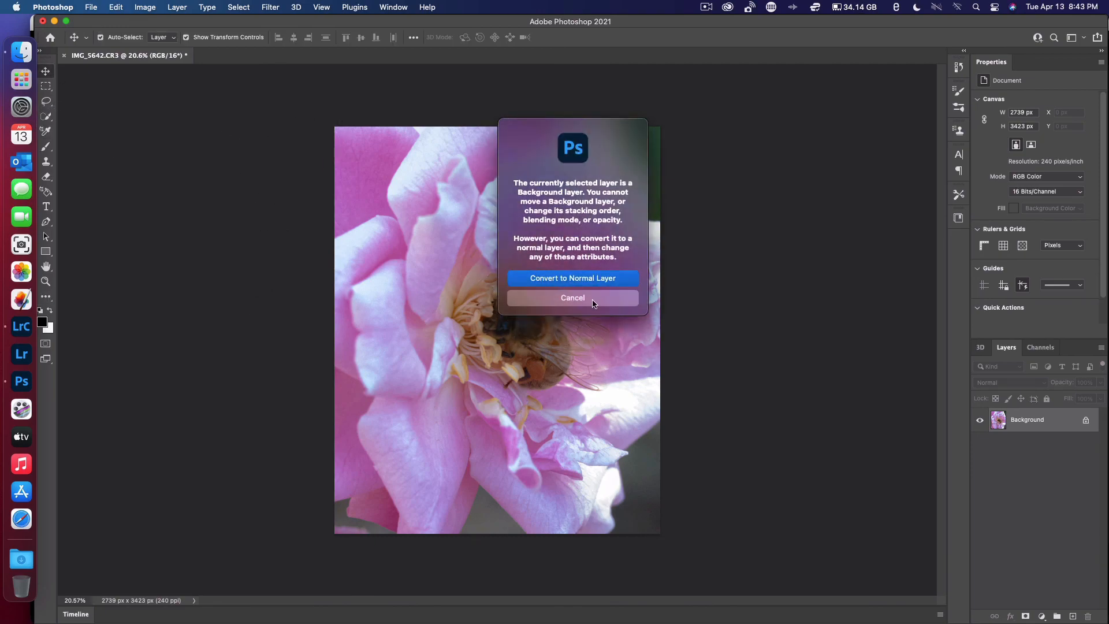
click(593, 300)
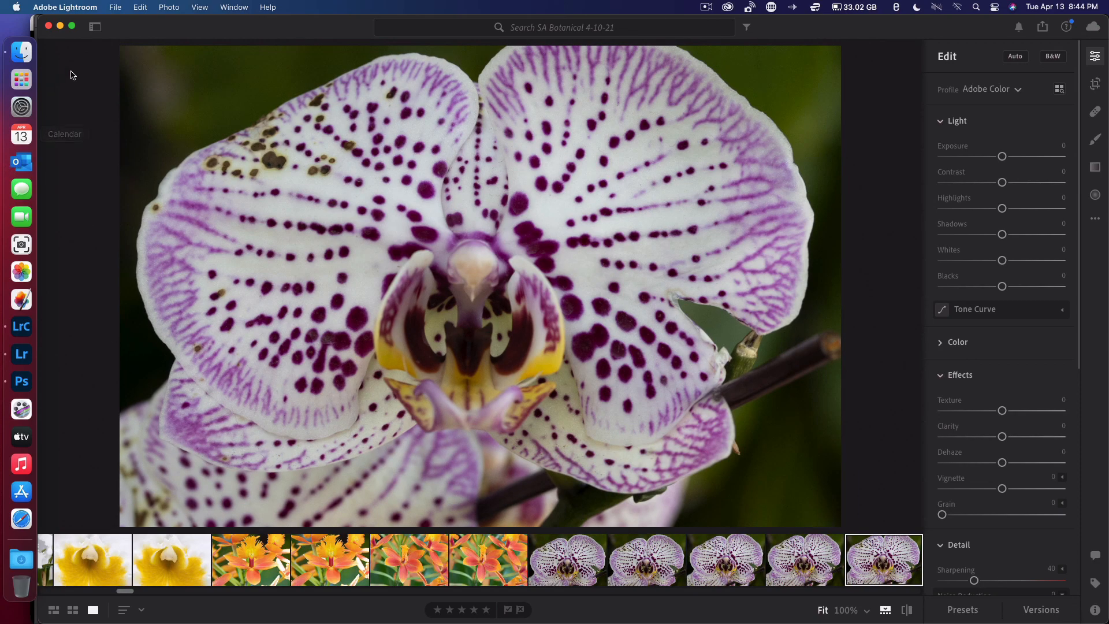
In Lightroom, show the album list, look through the albums and move on in the SA Botanical 4-10-21 photos.
click(95, 26)
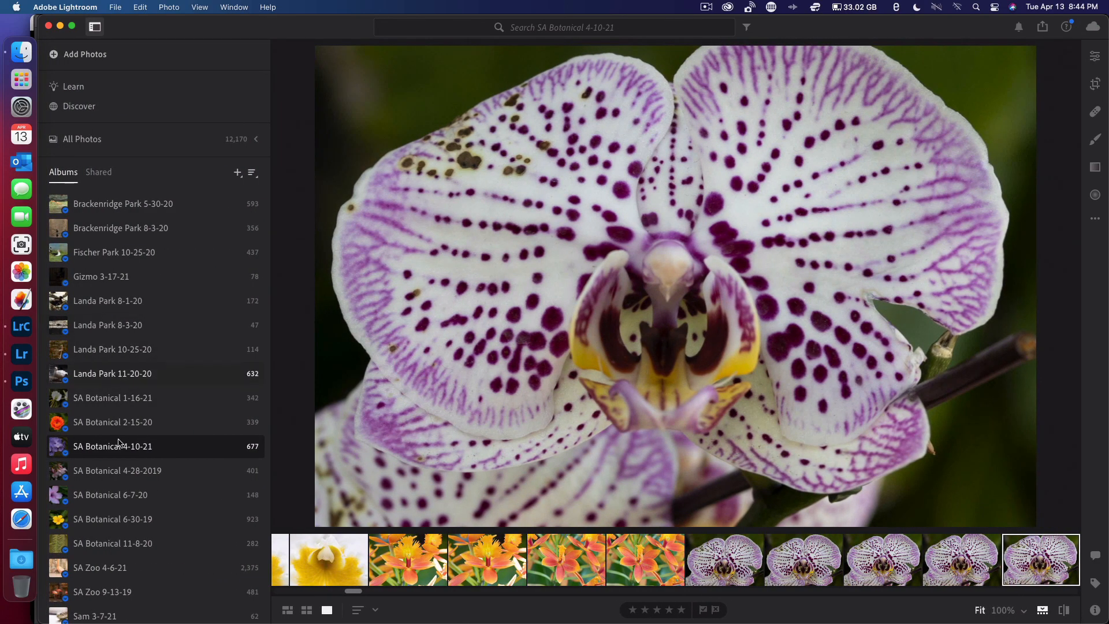
scroll(121, 445, down, 5)
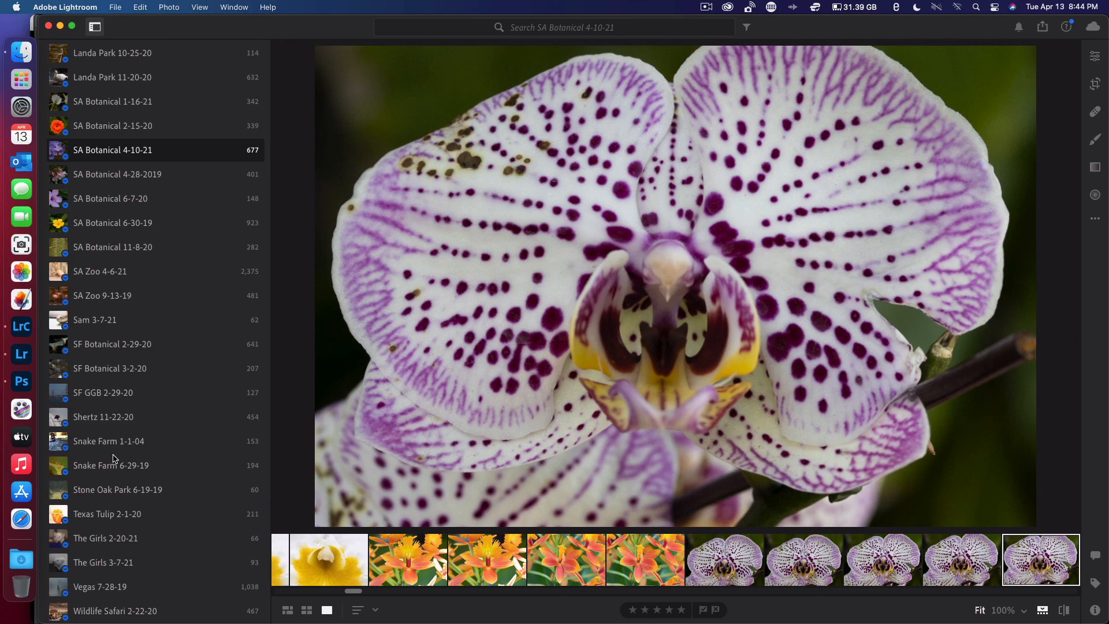
scroll(113, 458, up, 5)
key(Right)
key(Right)
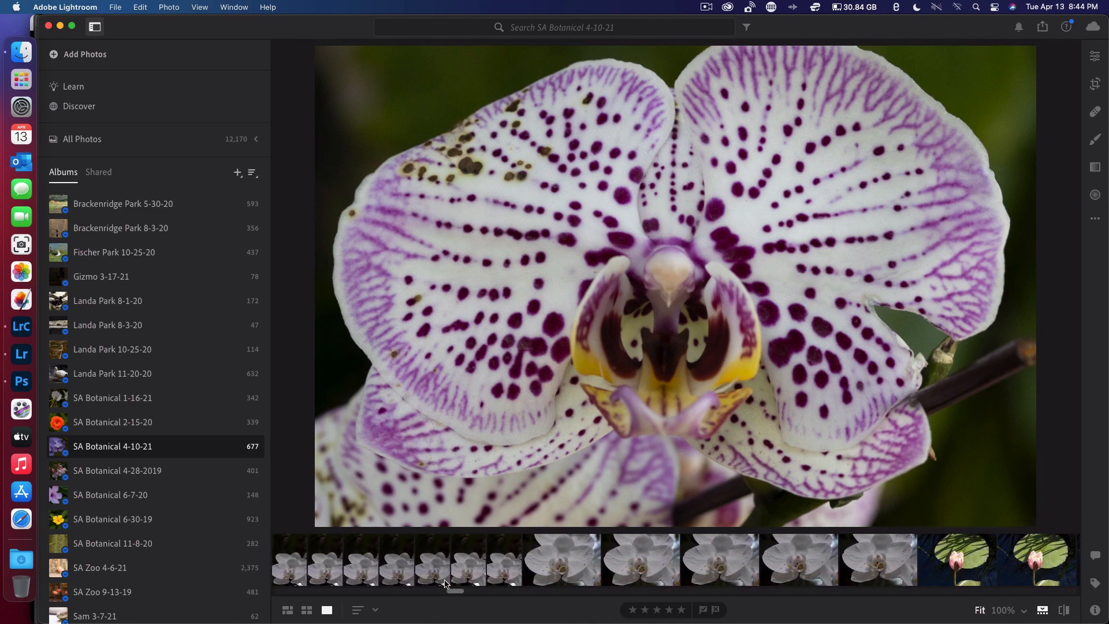
Browse the album's filmstrip as far as the pink poppies and view the two darker poppy photos with the bee.
scroll(446, 583, right, 5)
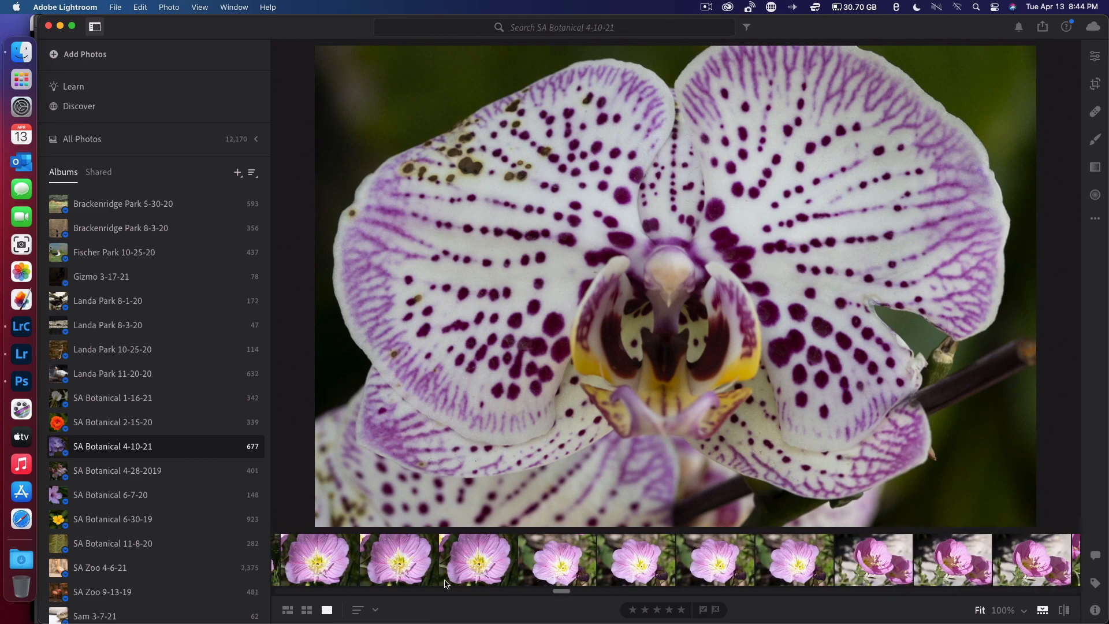
scroll(446, 584, right, 10)
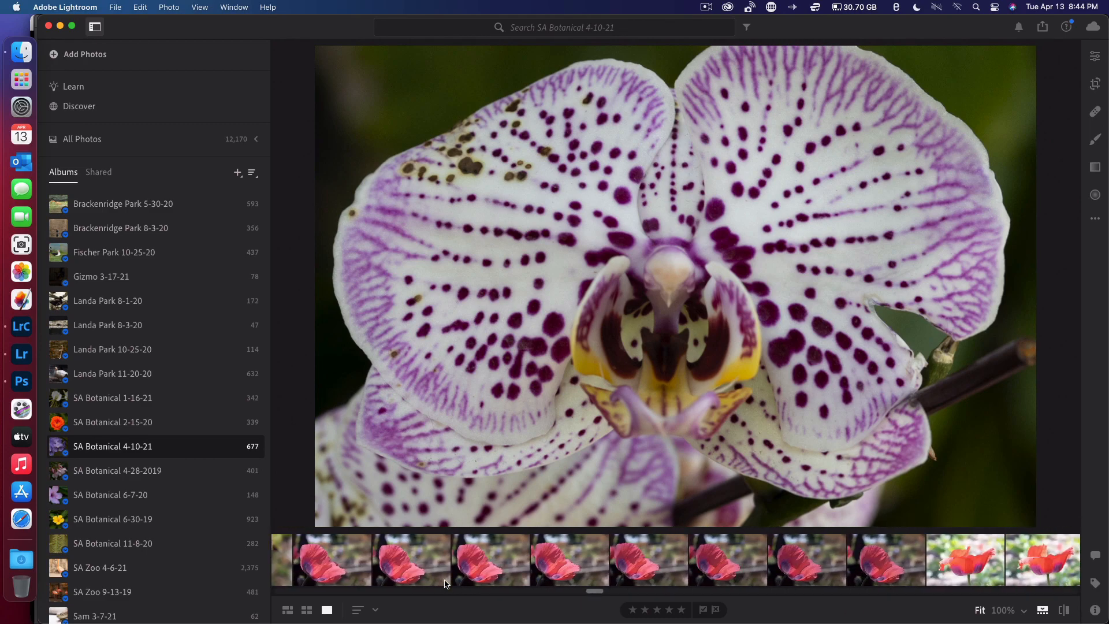
scroll(446, 584, right, 10)
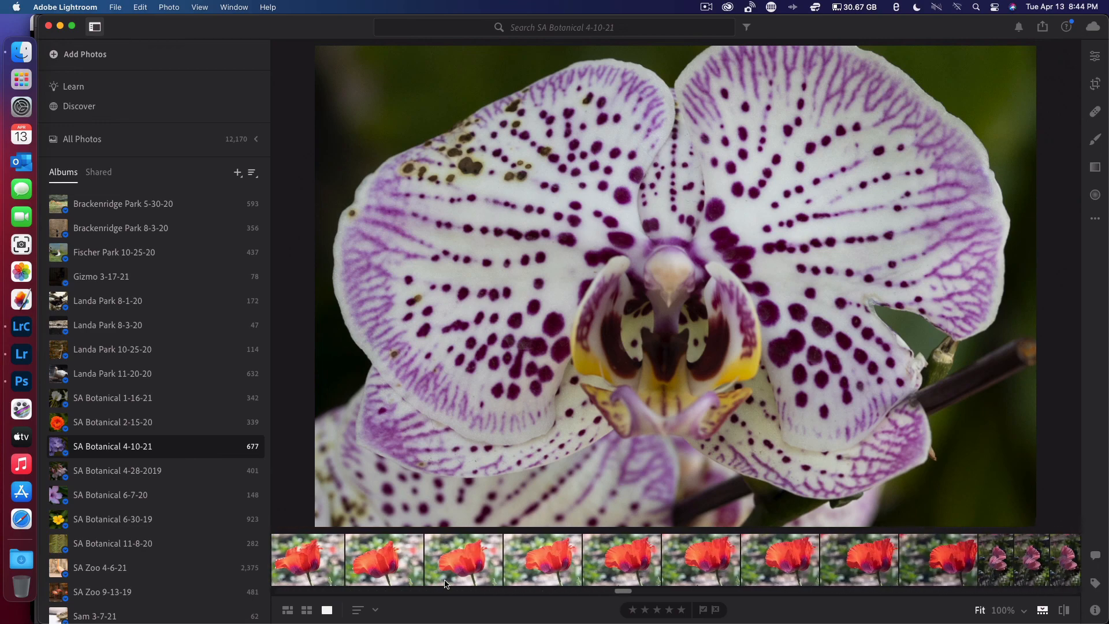
scroll(446, 583, right, 10)
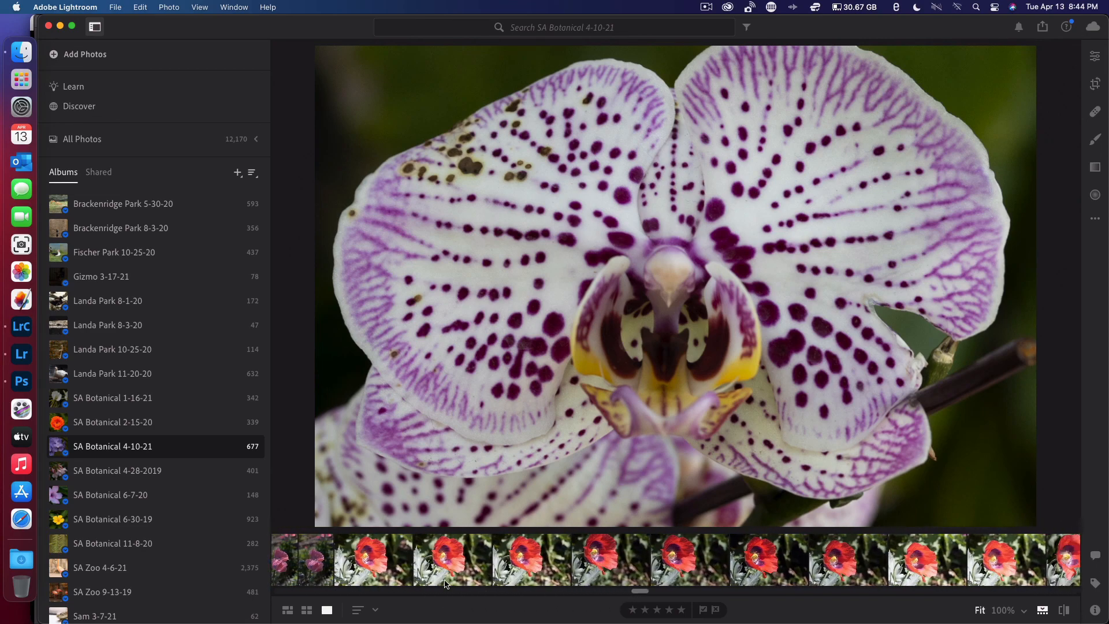
scroll(446, 583, right, 10)
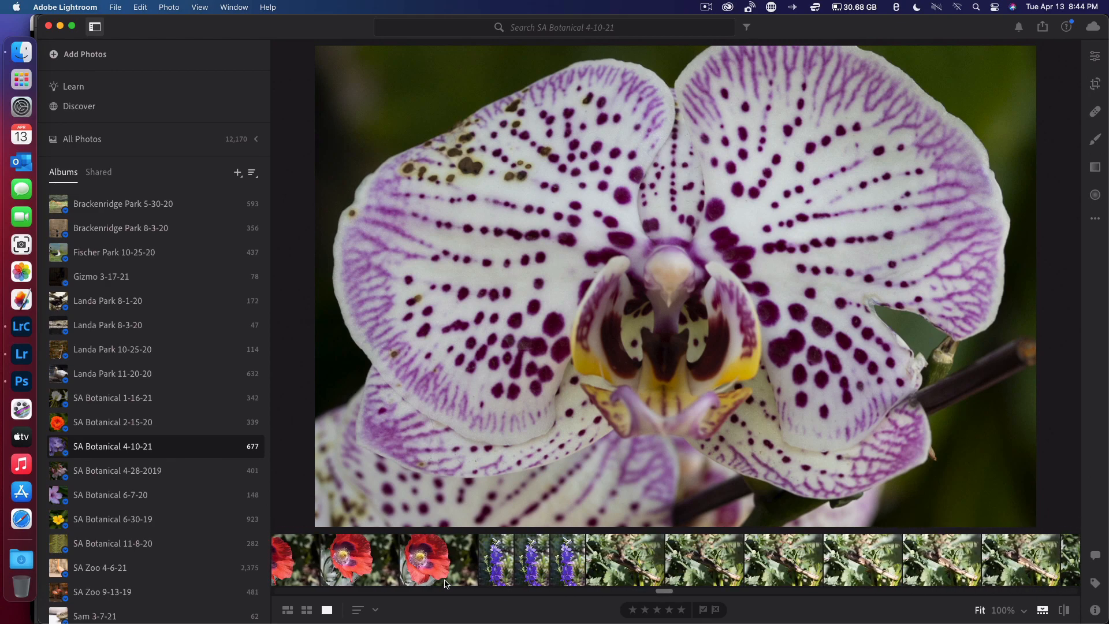
scroll(446, 583, right, 10)
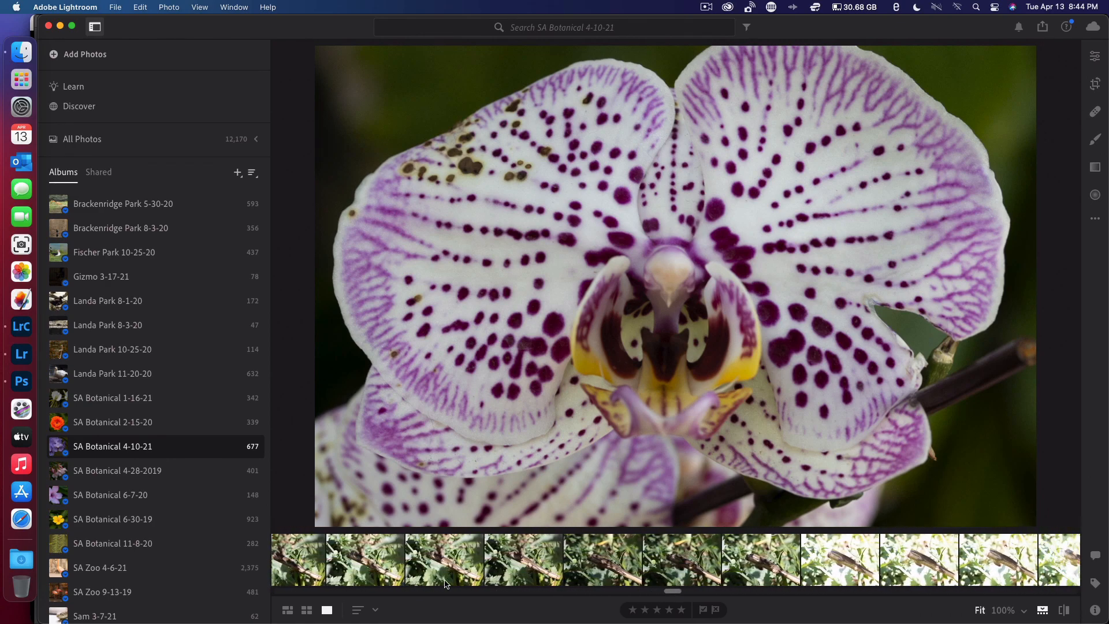
scroll(446, 584, right, 10)
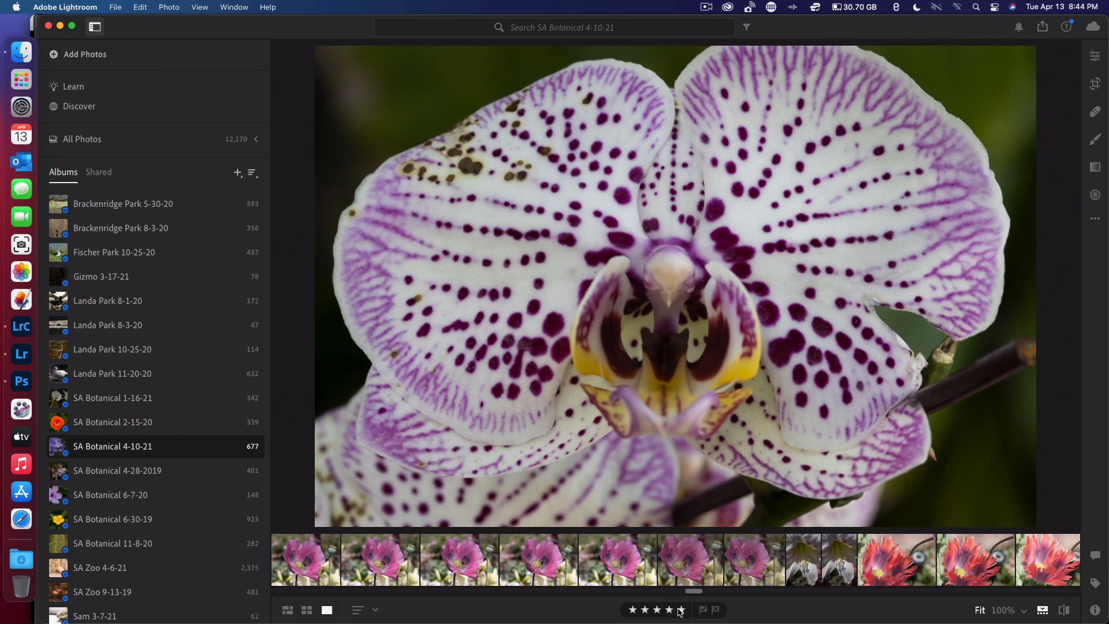
click(727, 569)
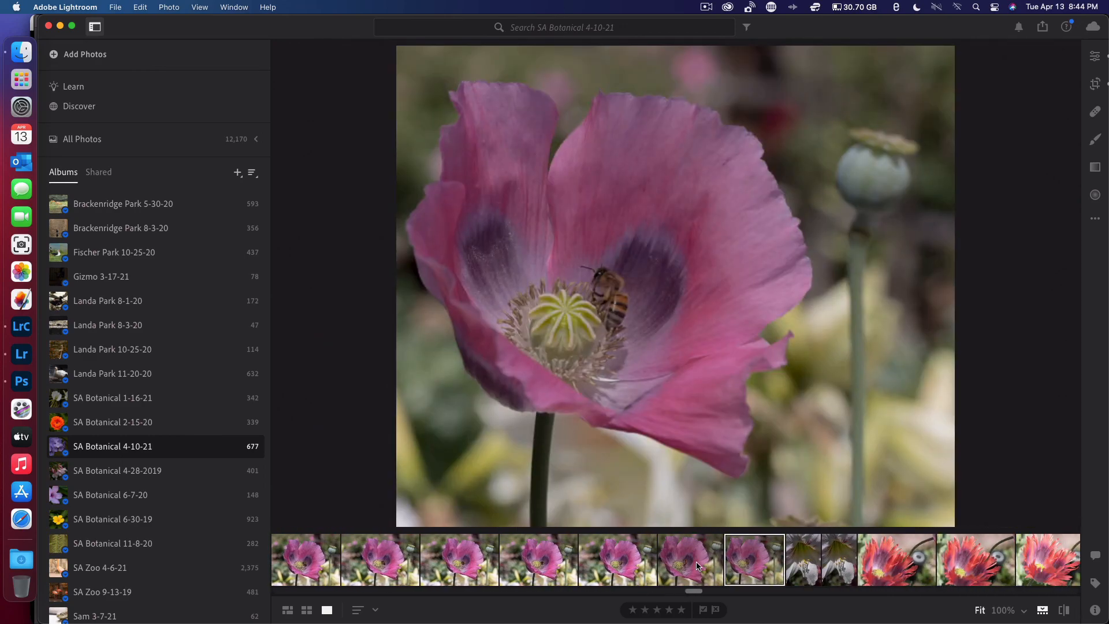
click(698, 566)
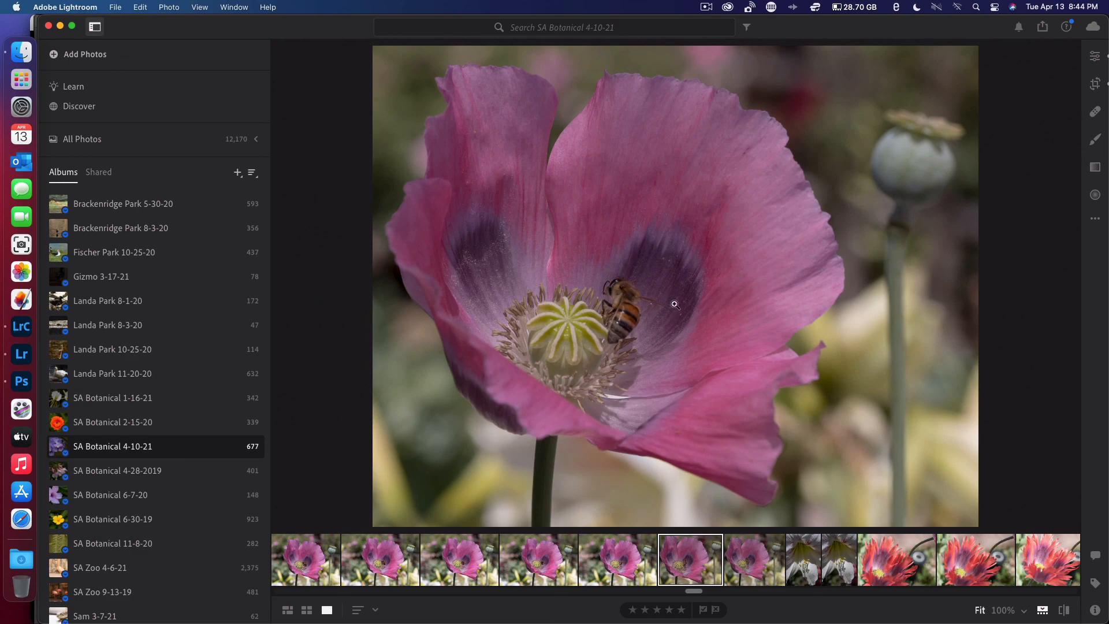
Step through the album's following photos, past the red fringed poppies, to the pink larkspur shots.
key(Right)
key(Right)
key(Right)
key(Right)
key(Right)
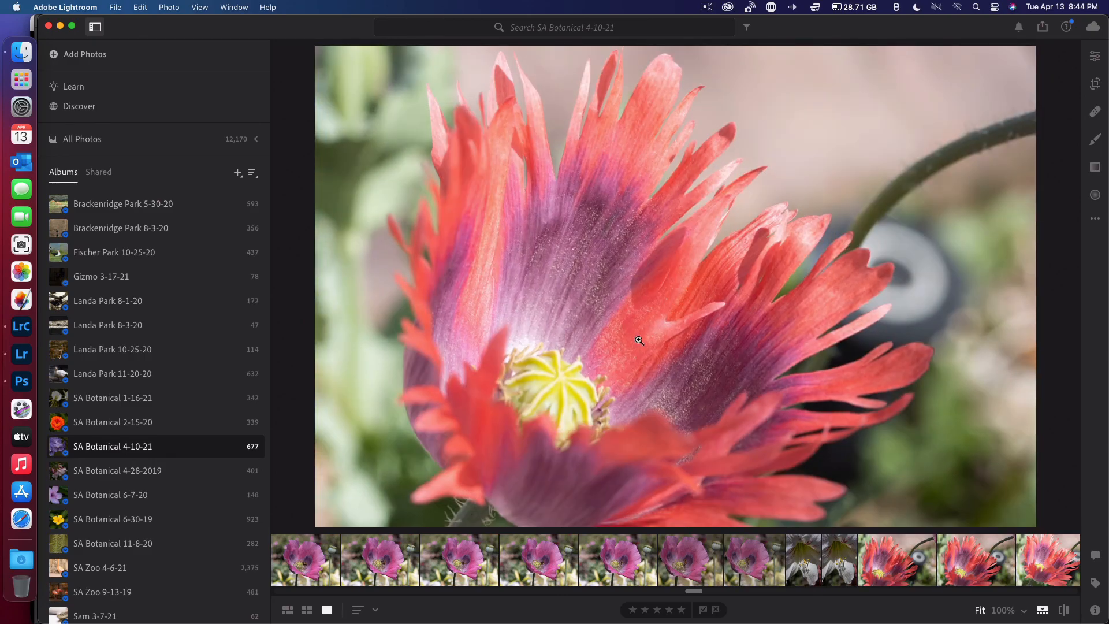
key(Right)
key(Right)
key(Right)
key(Right)
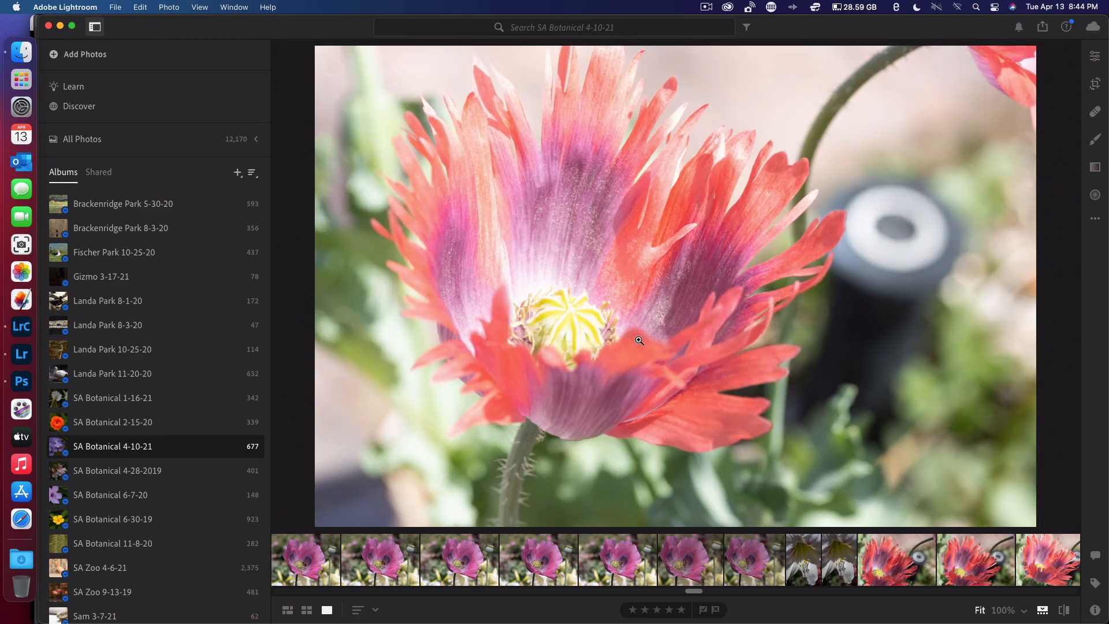
key(Right)
key(Right)
key(Right)
key(Right)
key(Right)
key(Right)
key(Right)
key(Right)
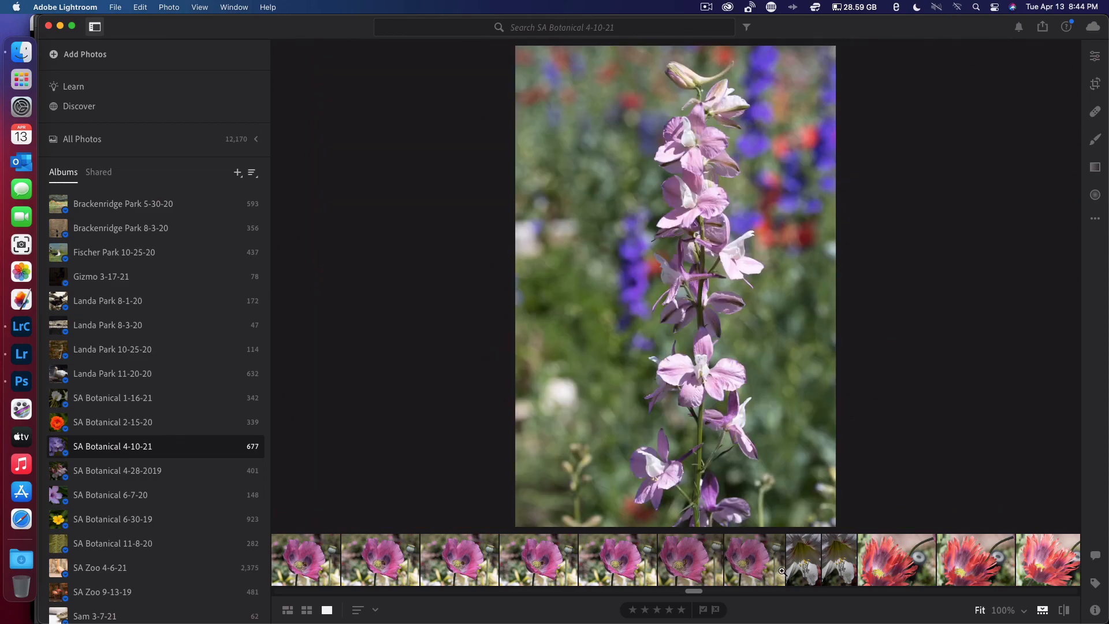
key(Right)
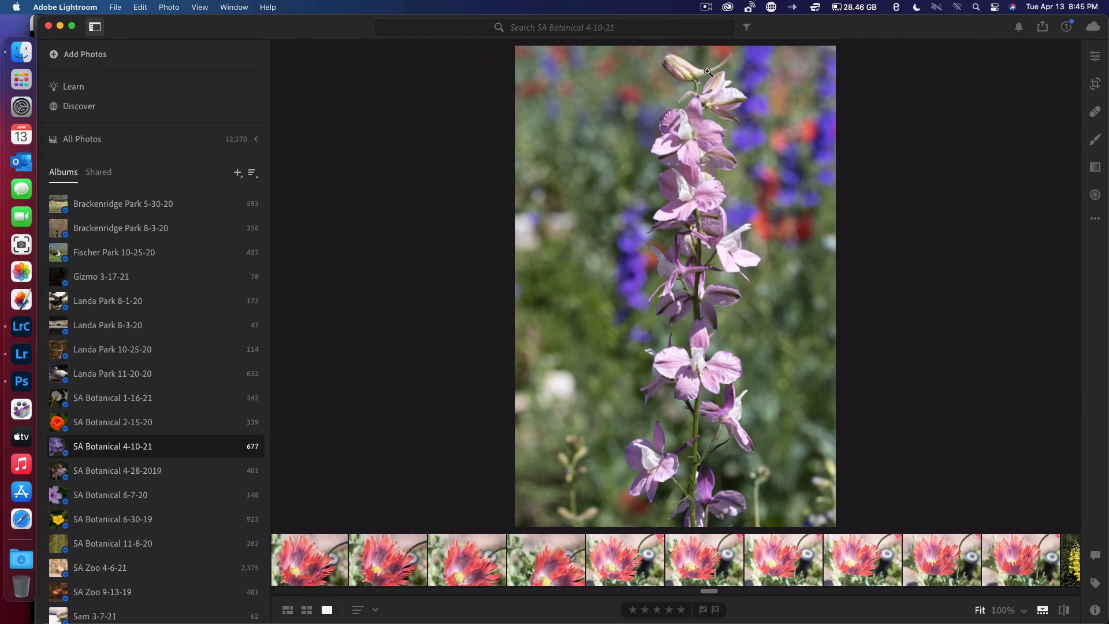
Find the last photo of the hummingbird on bare branches and zoom in on the bird.
scroll(902, 572, right, 15)
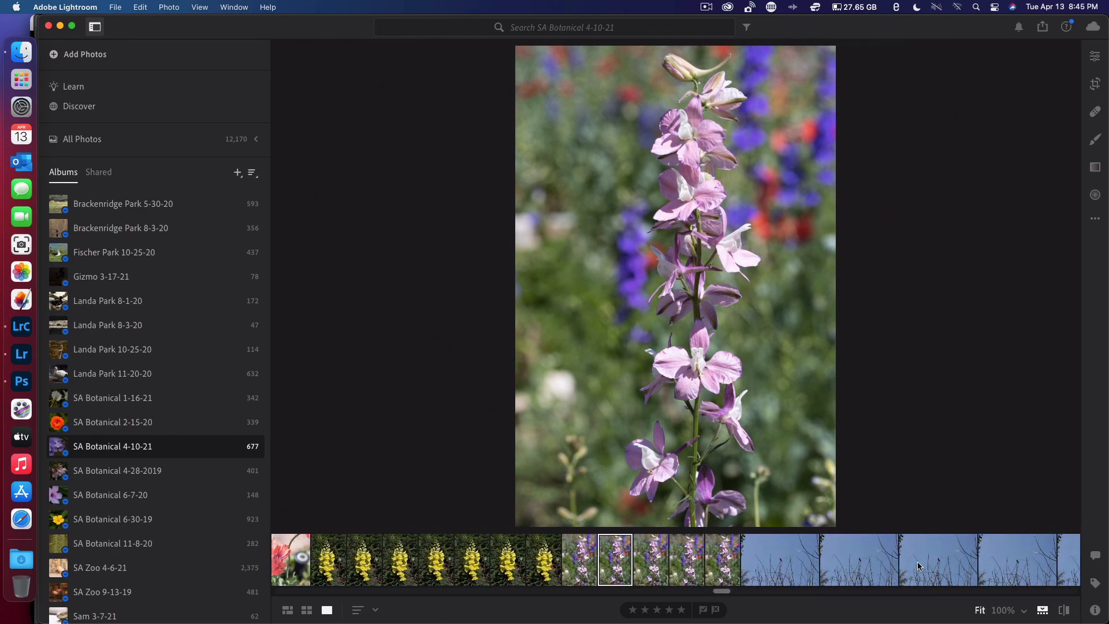
scroll(917, 561, right, 5)
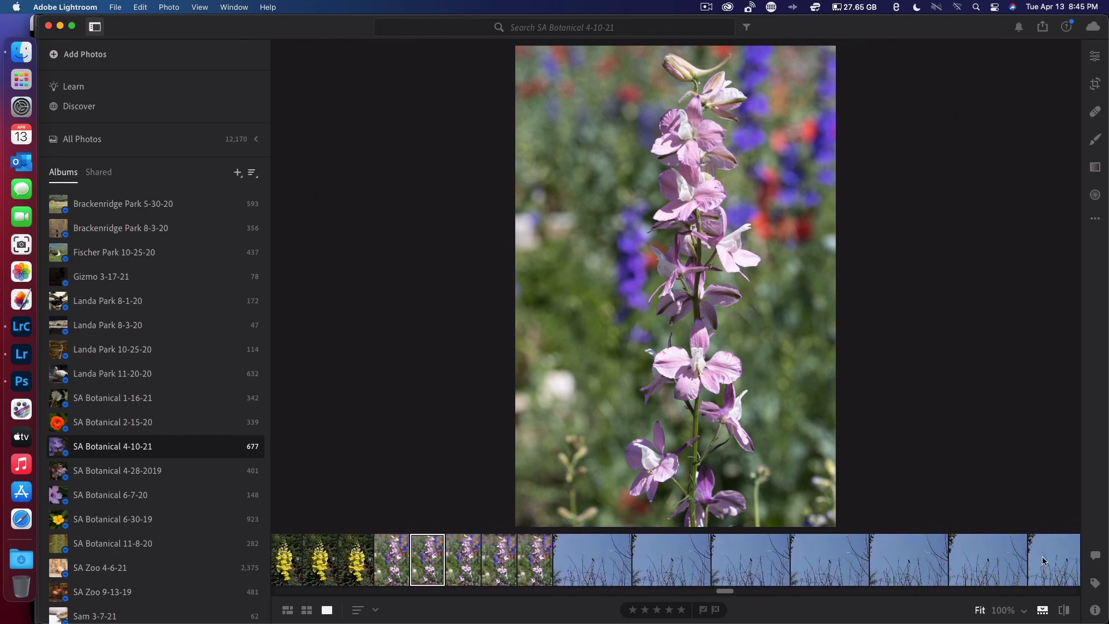
scroll(1042, 557, right, 10)
click(786, 569)
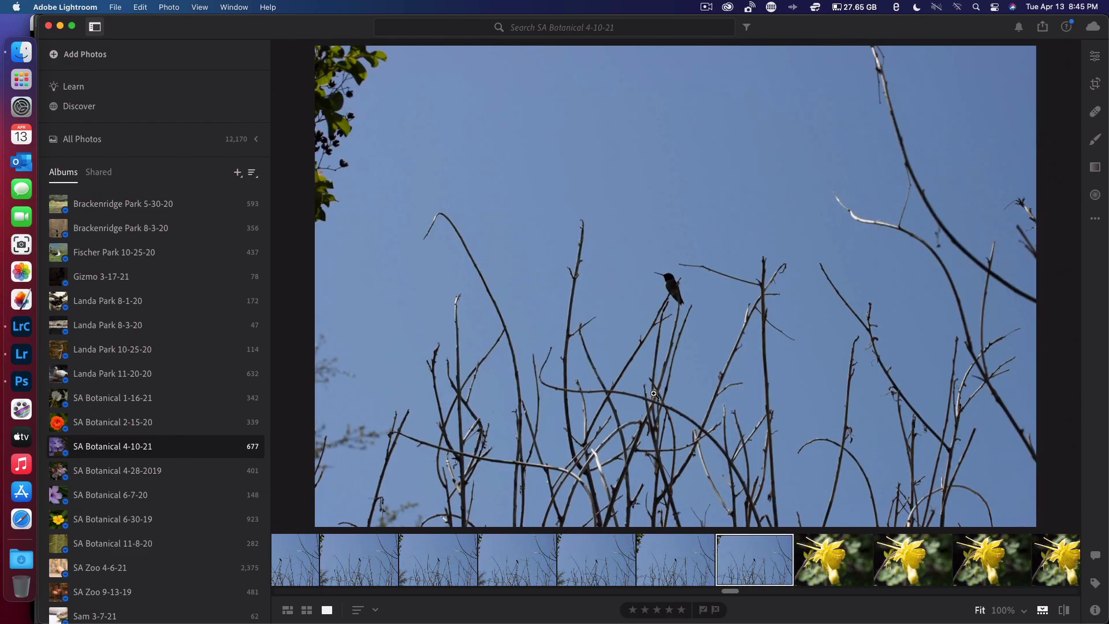
click(669, 282)
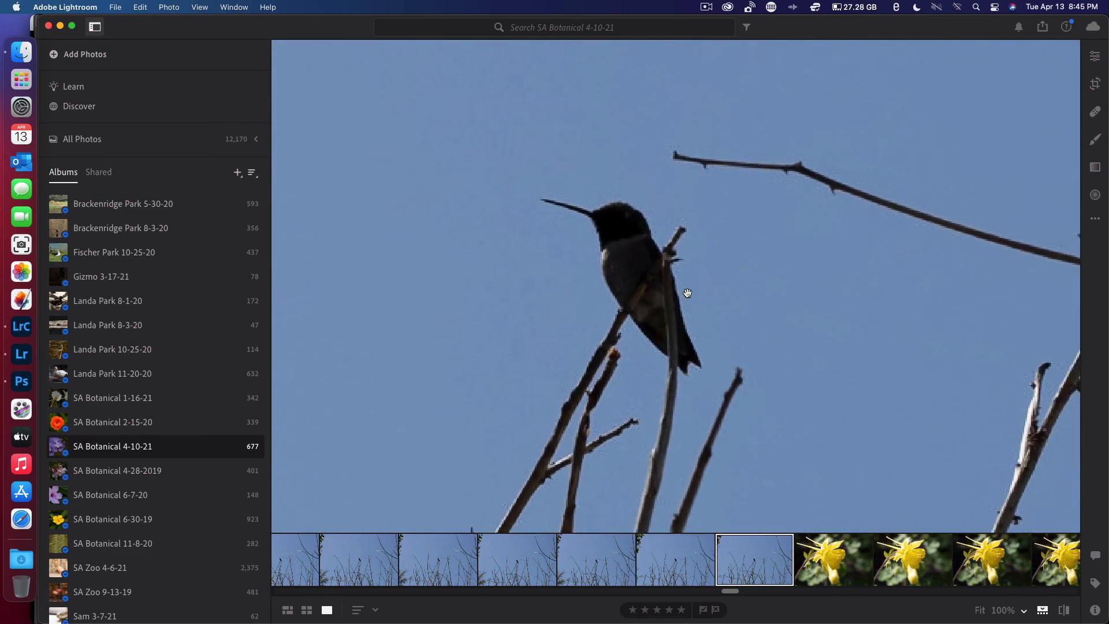
View the first yellow columbine photo at full fit and compare it with the neighbouring shots.
click(842, 560)
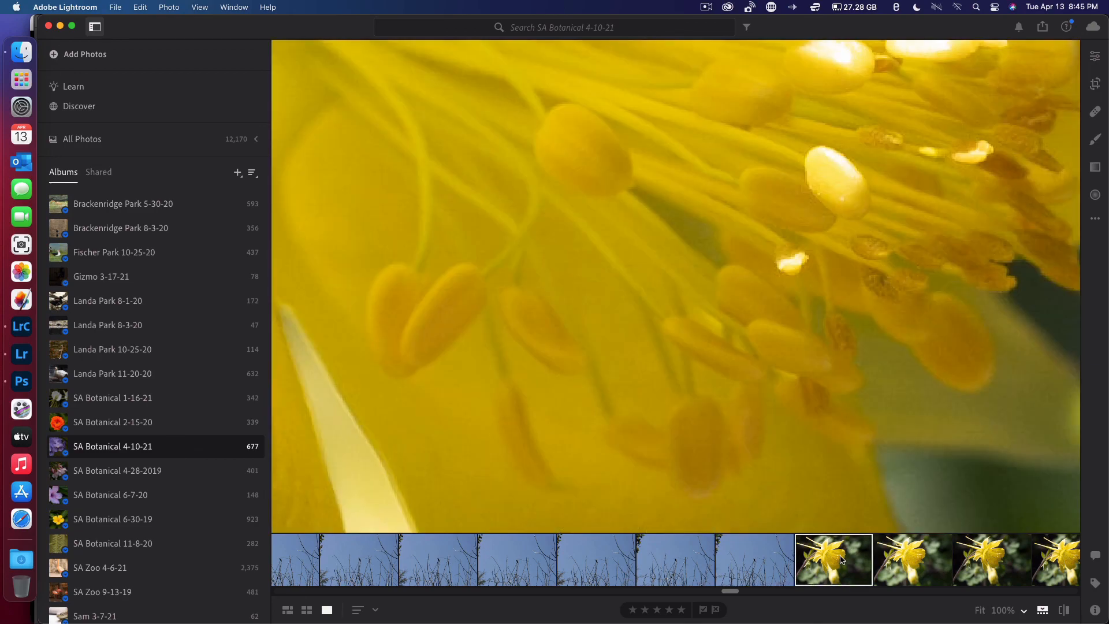
click(730, 368)
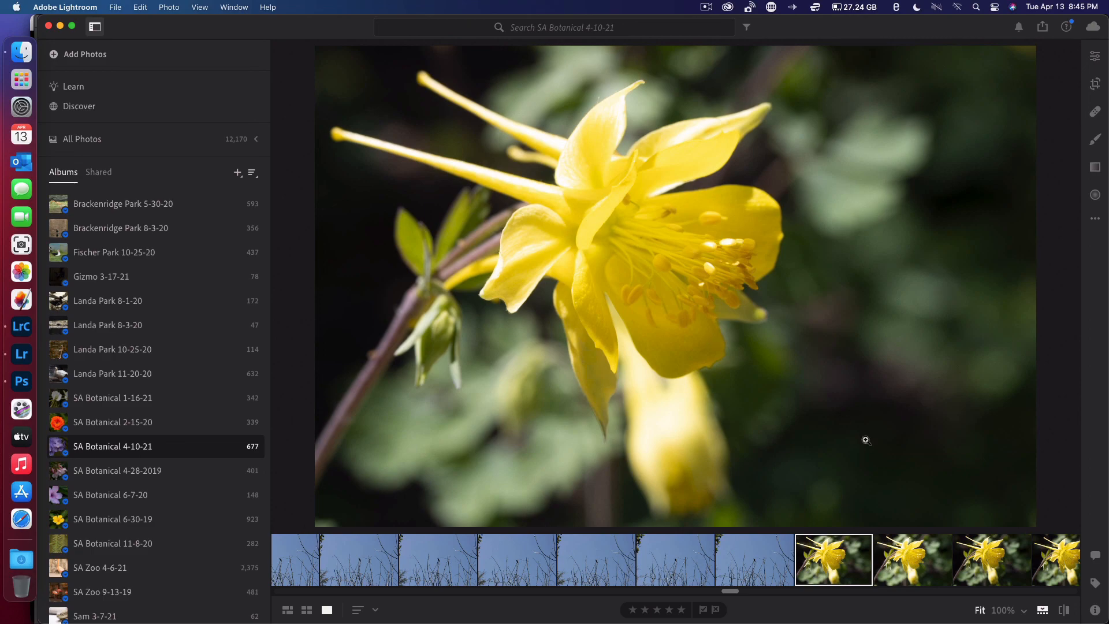
key(Right)
key(Left)
key(Right)
key(Right)
Find the edited rose-and-bee photo among the pink roses in the filmstrip and inspect it.
scroll(911, 553, right, 10)
scroll(910, 553, right, 10)
scroll(910, 552, right, 10)
scroll(910, 552, right, 2)
click(518, 567)
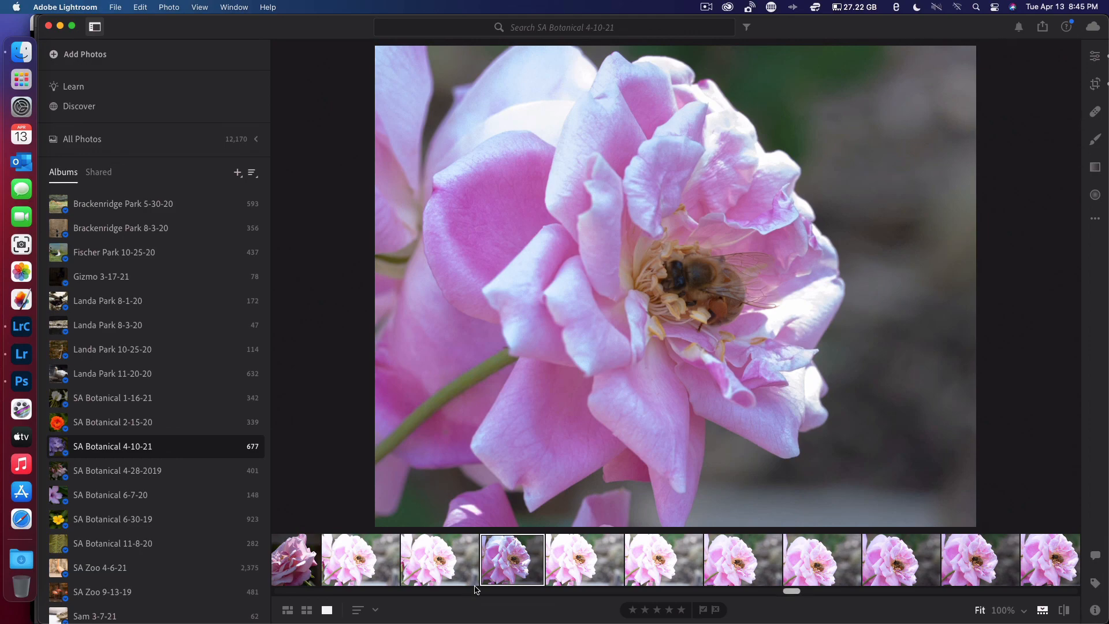
click(646, 319)
click(784, 222)
Rotate the rose photo 90° counterclockwise in the crop settings, straighten it to +14.51 and return to editing.
click(1096, 84)
click(947, 179)
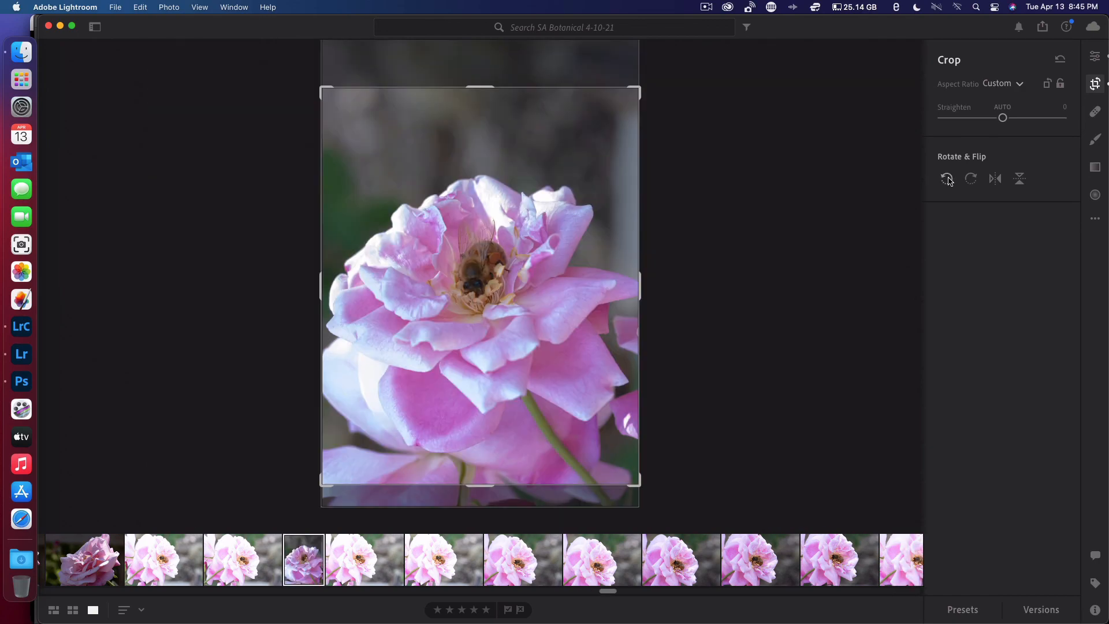
drag(304, 455, 249, 420)
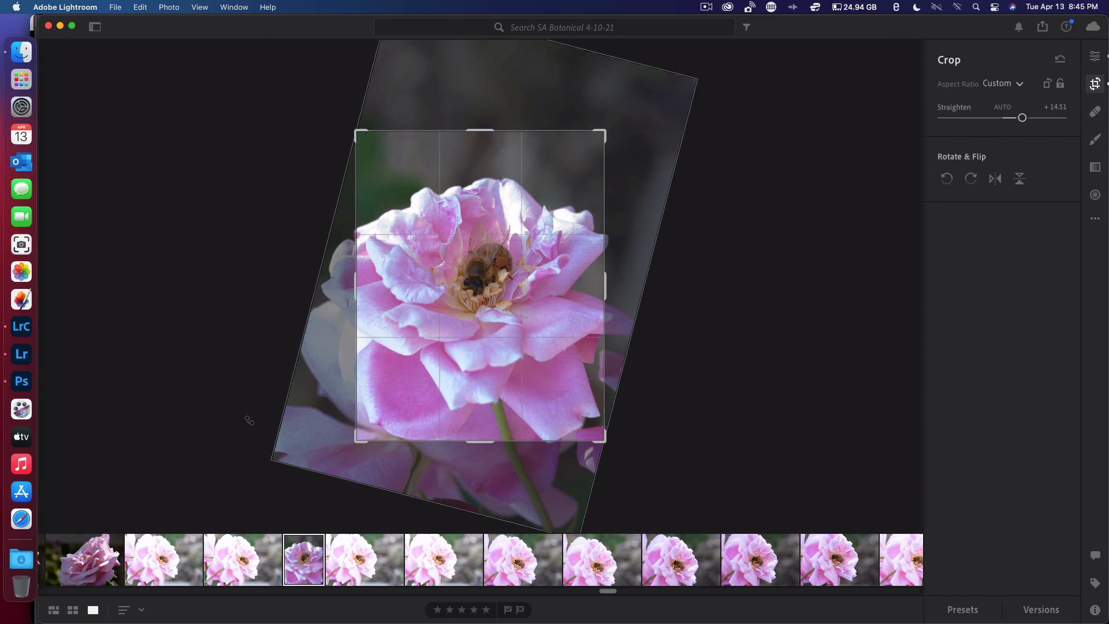
key(e)
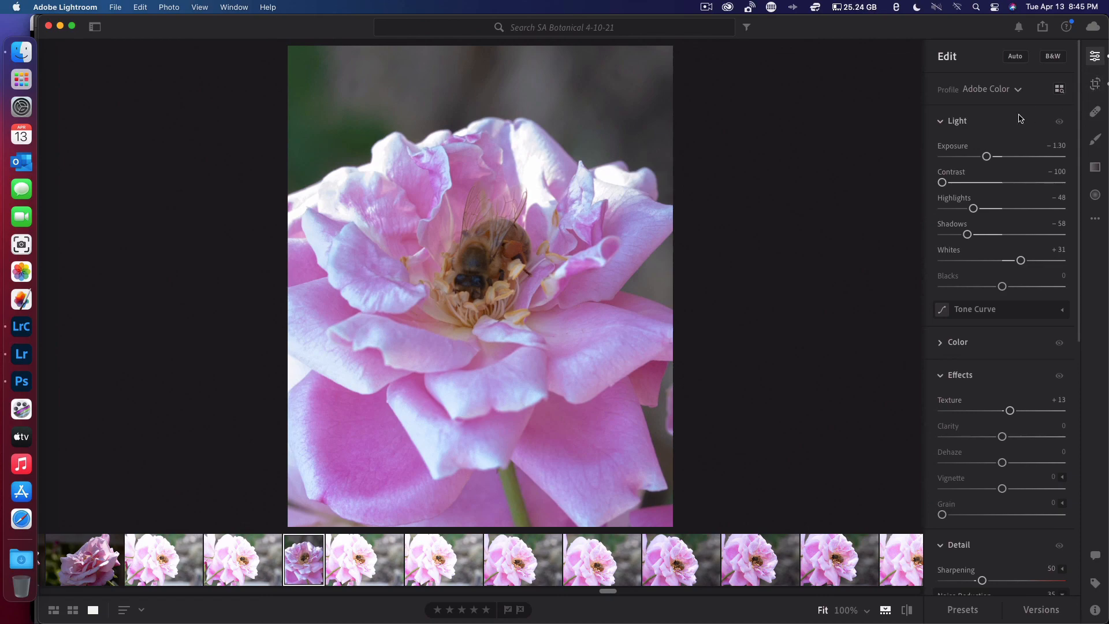
Tilt the rose photo's crop further clockwise, return to editing and switch to Lightroom Classic.
click(1096, 84)
drag(218, 370, 134, 330)
key(e)
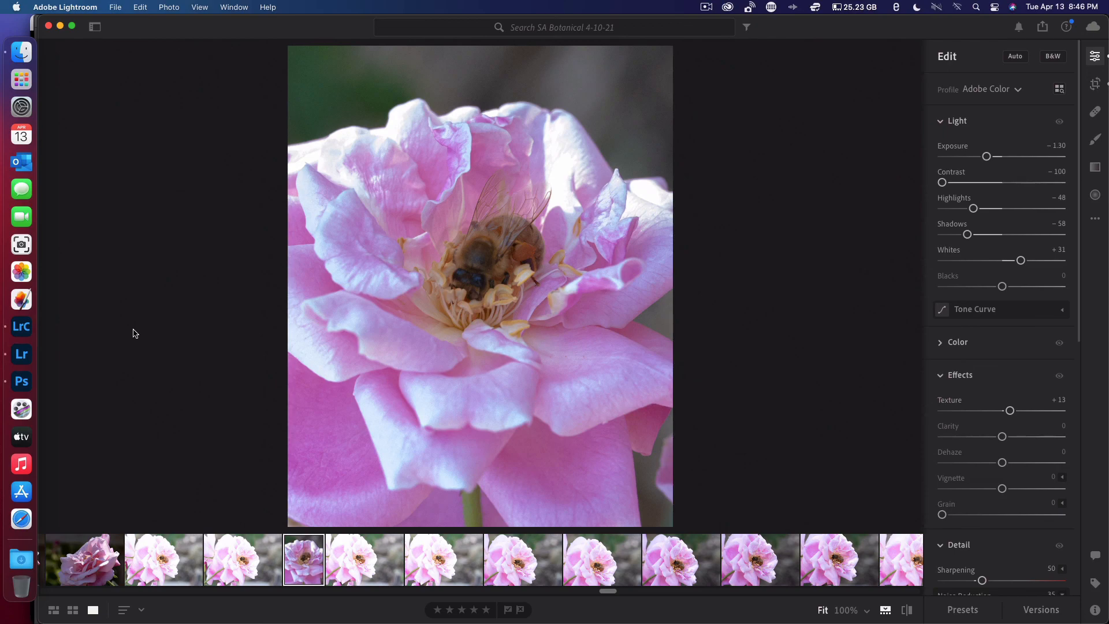
click(22, 326)
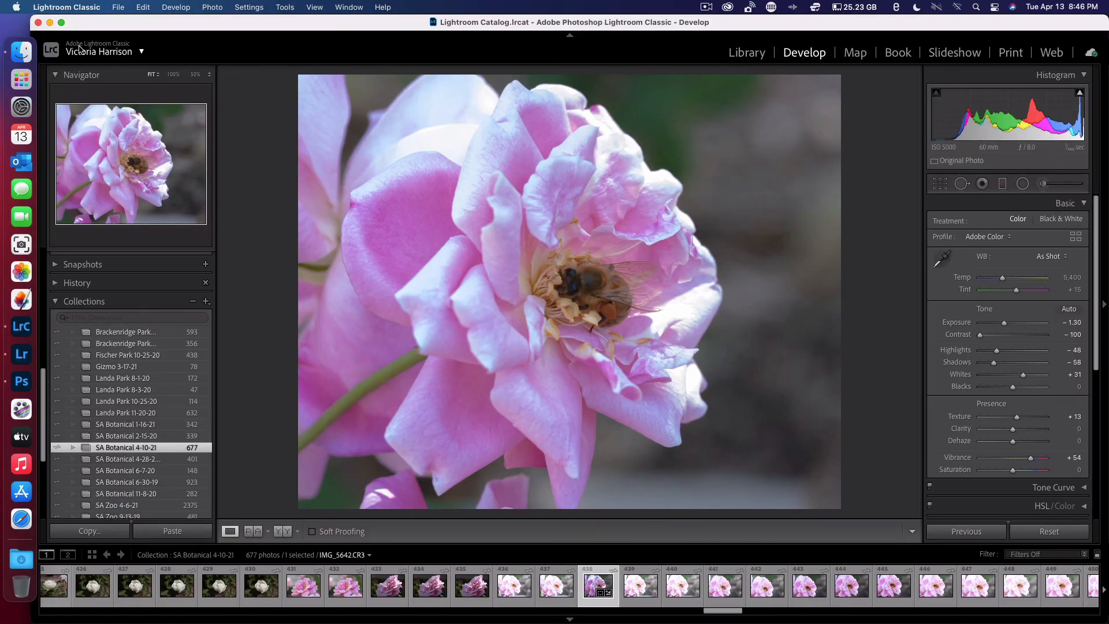
Close the Lightroom Classic window and minimize the Lightroom window after viewing the tilted rose photo.
click(38, 23)
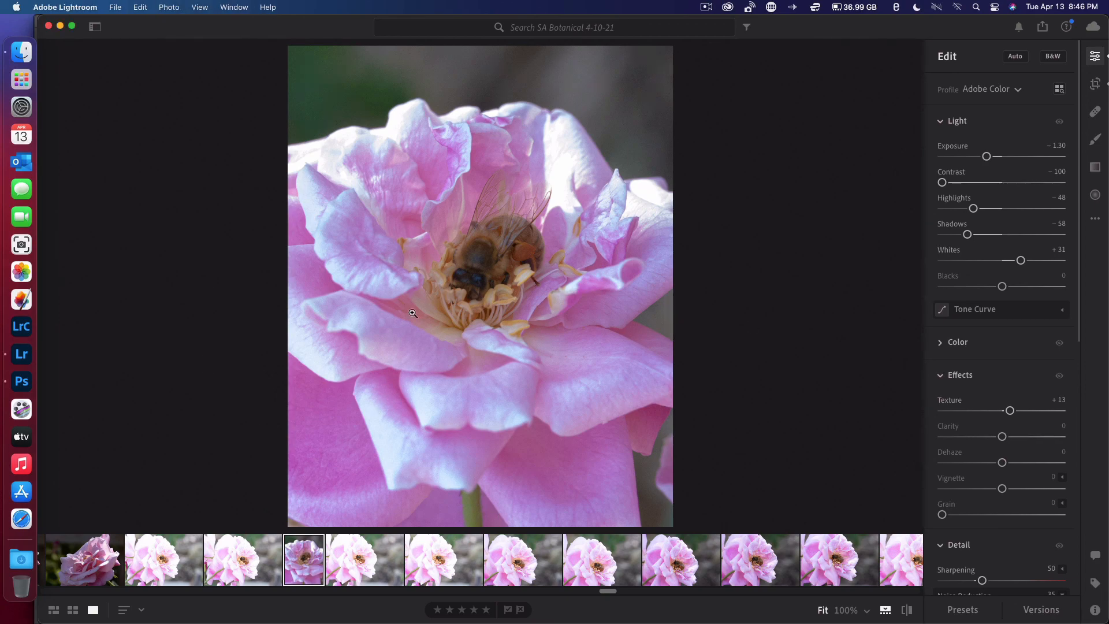
click(483, 346)
click(483, 347)
click(61, 27)
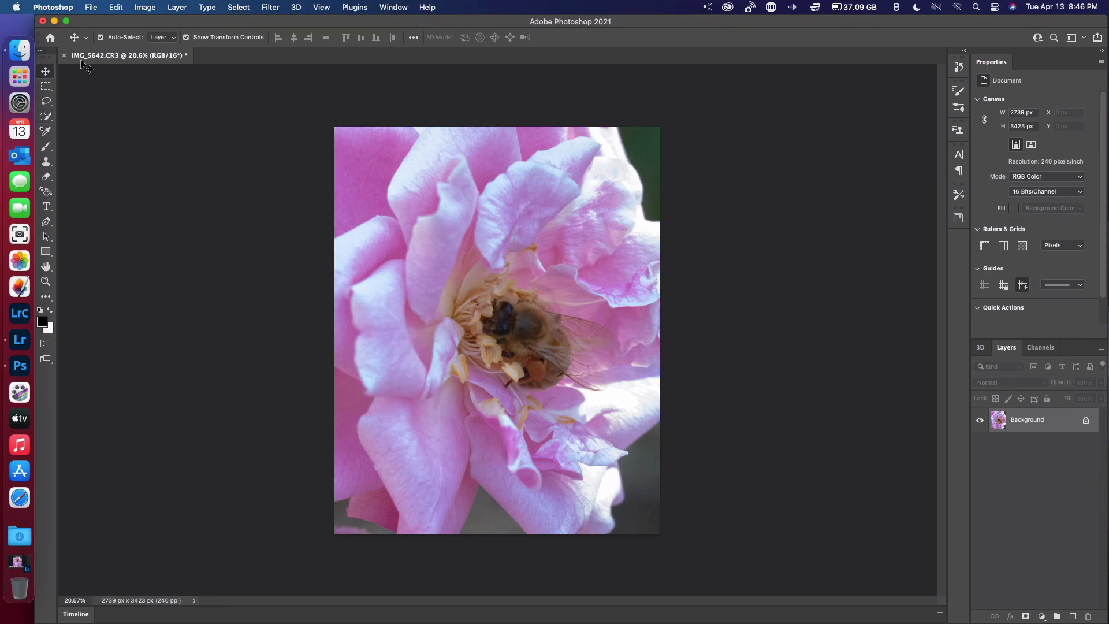
Close IMG_5642.CR3 in Photoshop without saving, and clear the remaining Photoshop and Finder windows from the desktop.
click(64, 56)
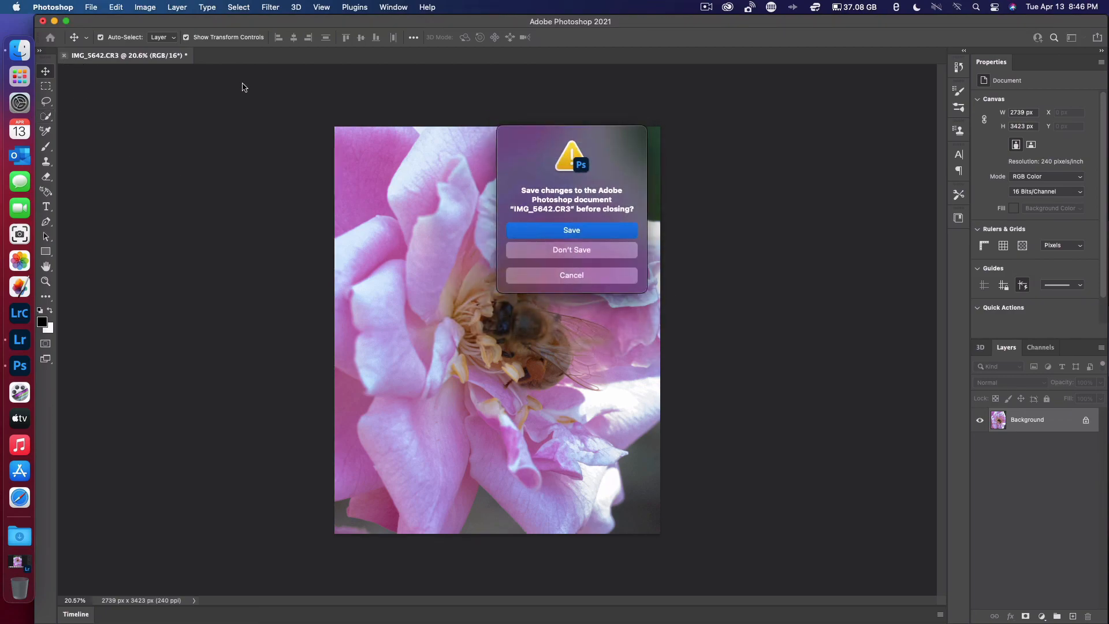
click(571, 251)
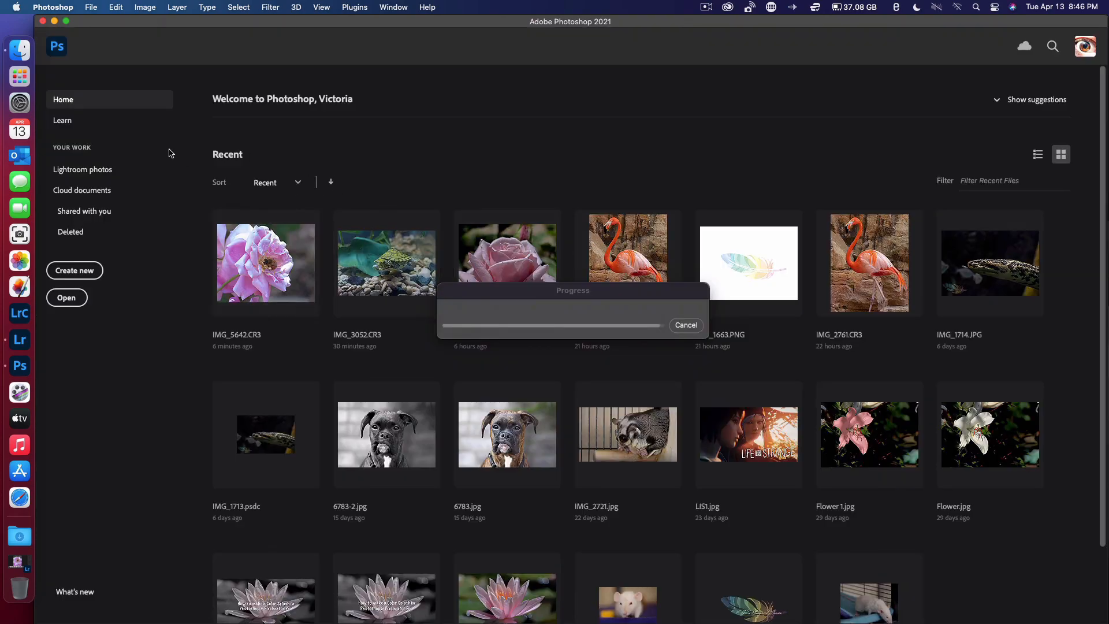
click(42, 22)
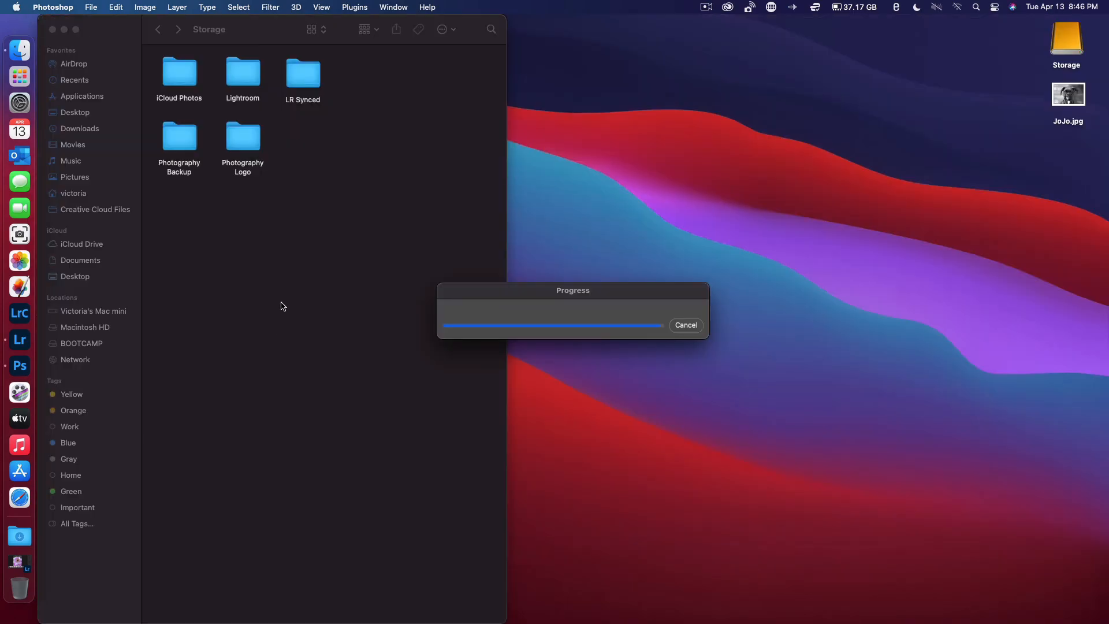
click(52, 29)
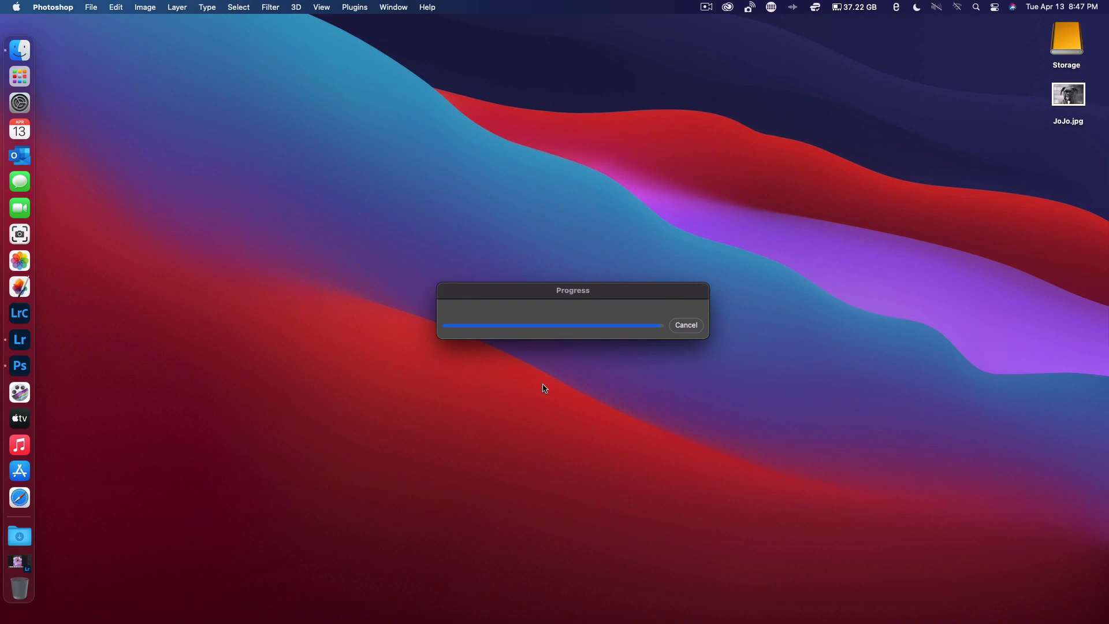
click(682, 331)
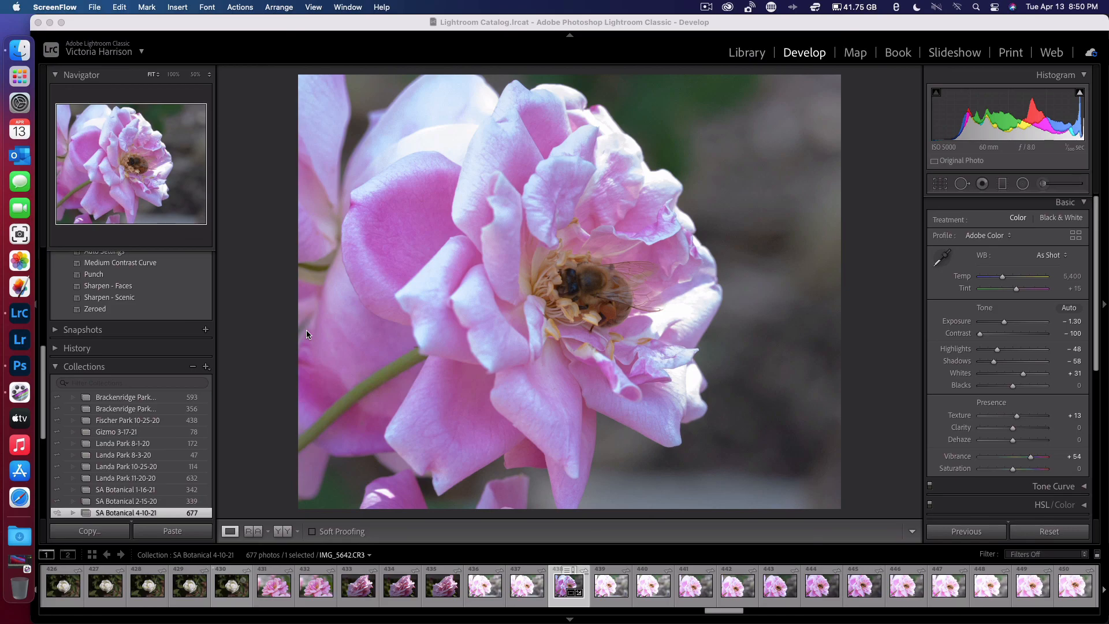
In Lightroom Classic, rotate the rose-and-bee photo IMG_5642.CR3 left by 90° counterclockwise.
click(564, 585)
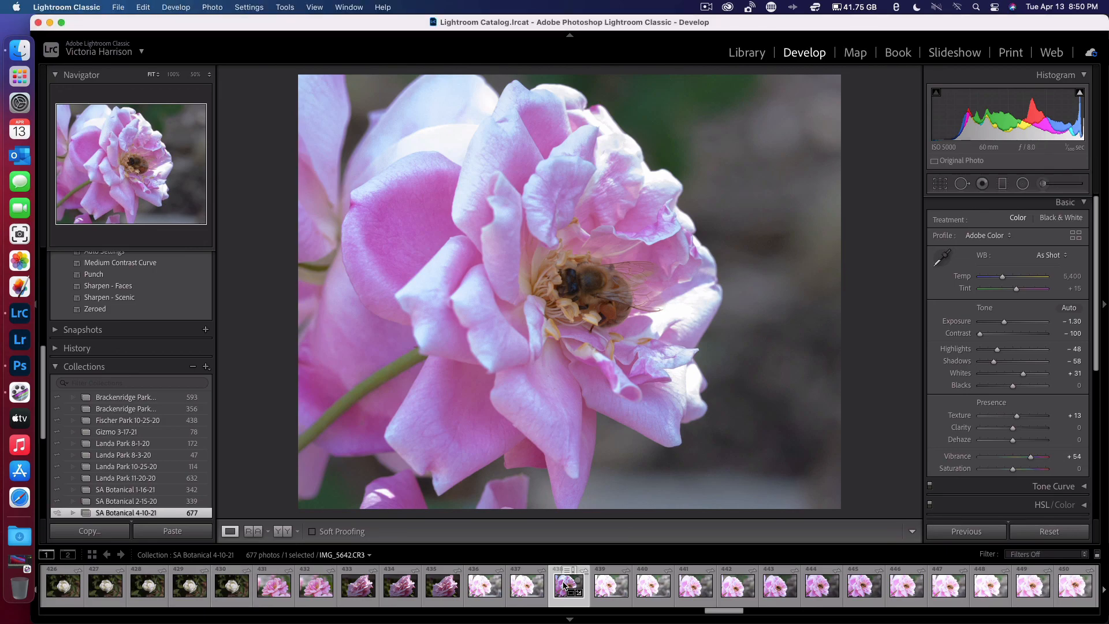
click(555, 500)
click(557, 502)
right_click(561, 585)
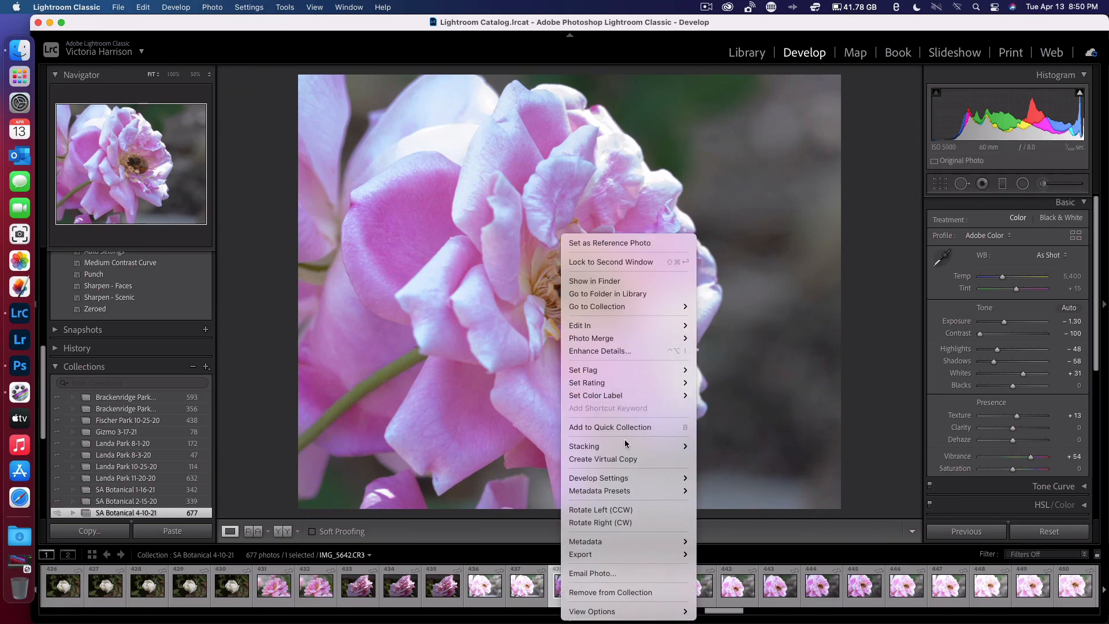
click(616, 509)
right_click(581, 388)
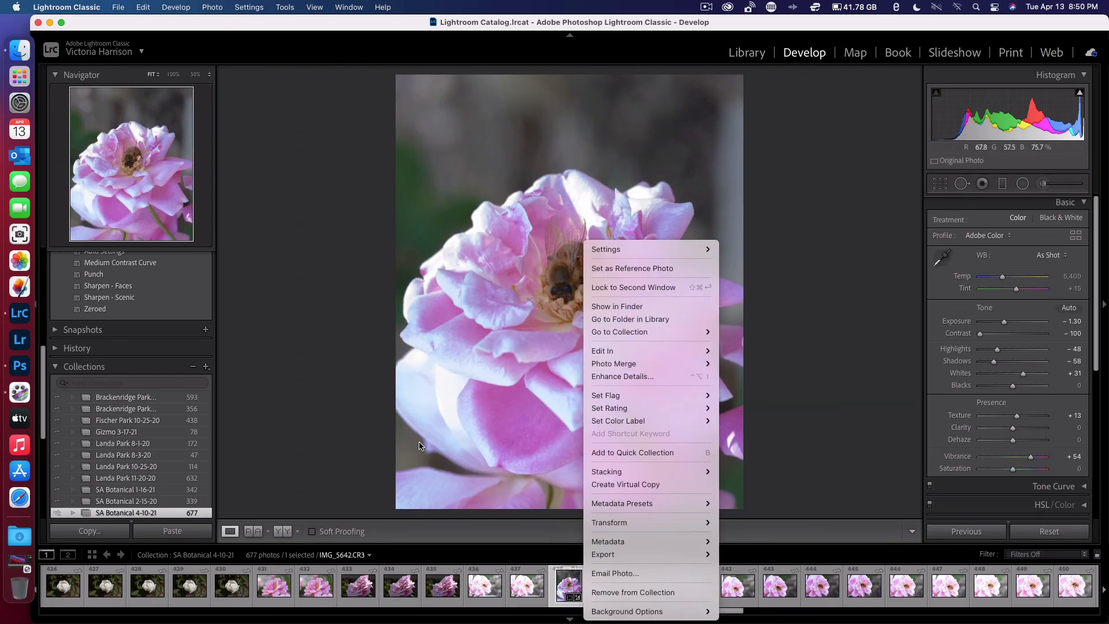
click(381, 419)
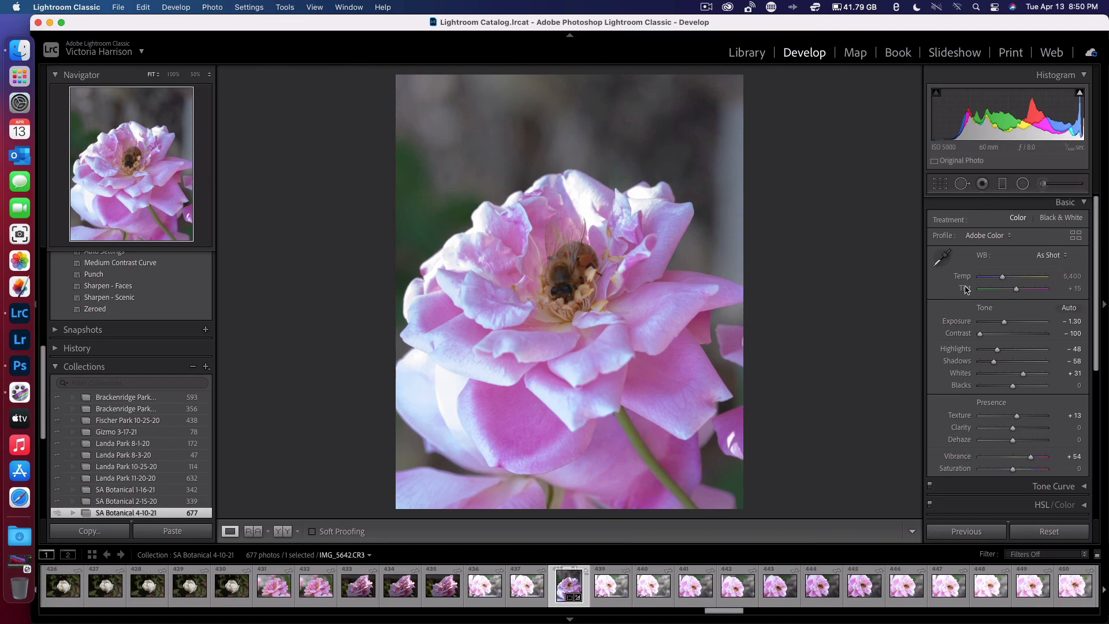
Tilt the rose photo clockwise within the 4 x 5 / 8 x 10 crop to an angle of about 20° and apply the crop.
click(940, 184)
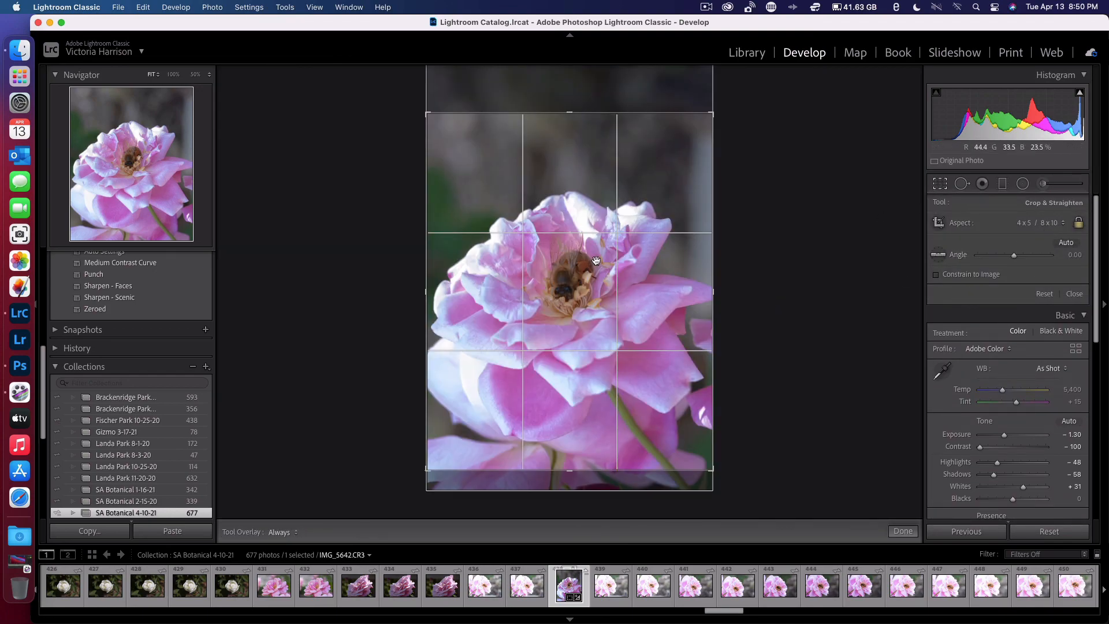
click(334, 384)
drag(334, 383, 144, 292)
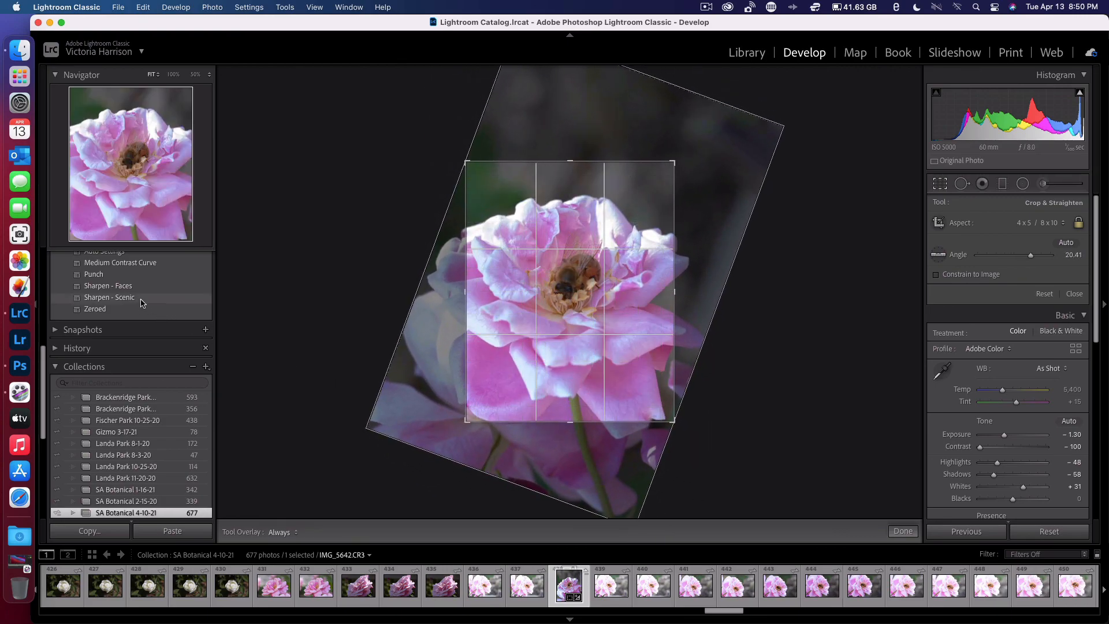
drag(315, 339, 319, 344)
key(Return)
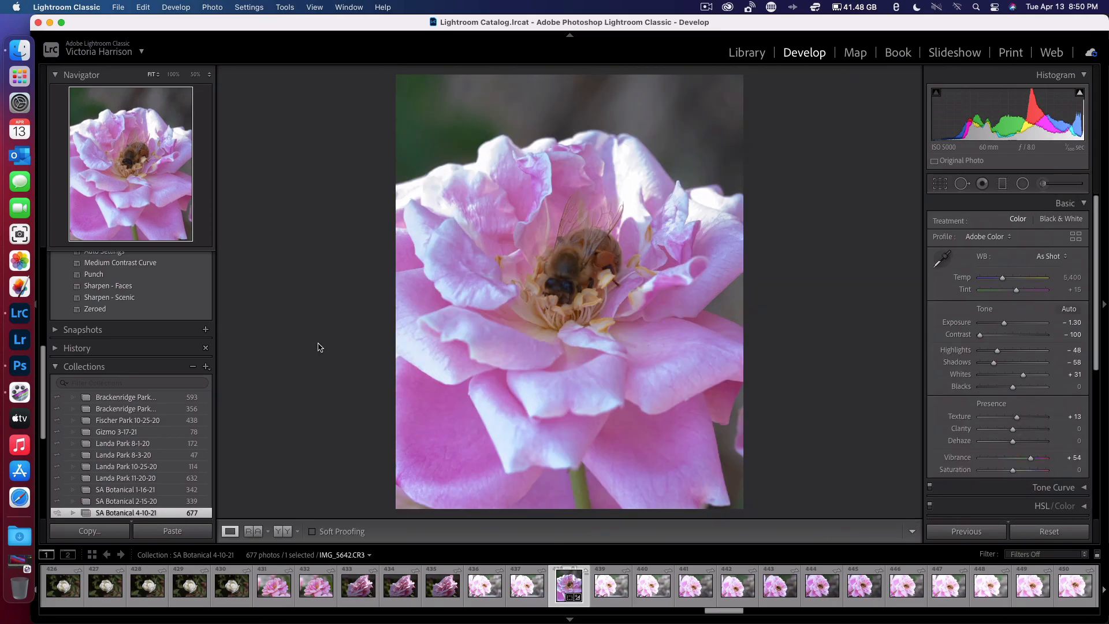
Reopen the rose photo's crop, tilt it further clockwise to an angle of about 27.90, and apply it.
click(940, 183)
drag(385, 313, 320, 289)
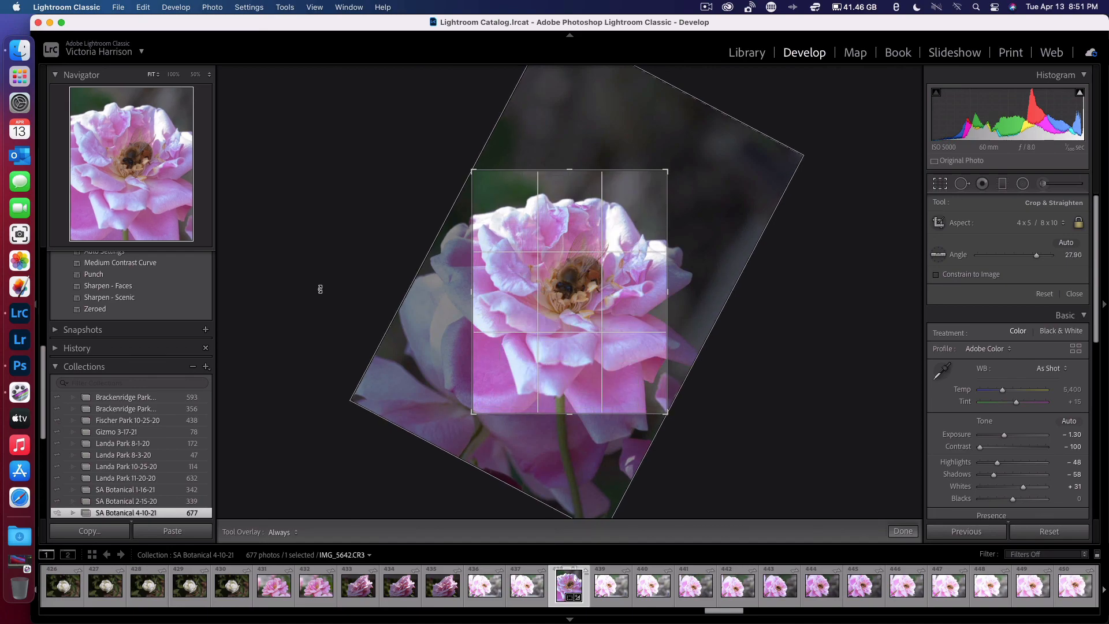
key(Return)
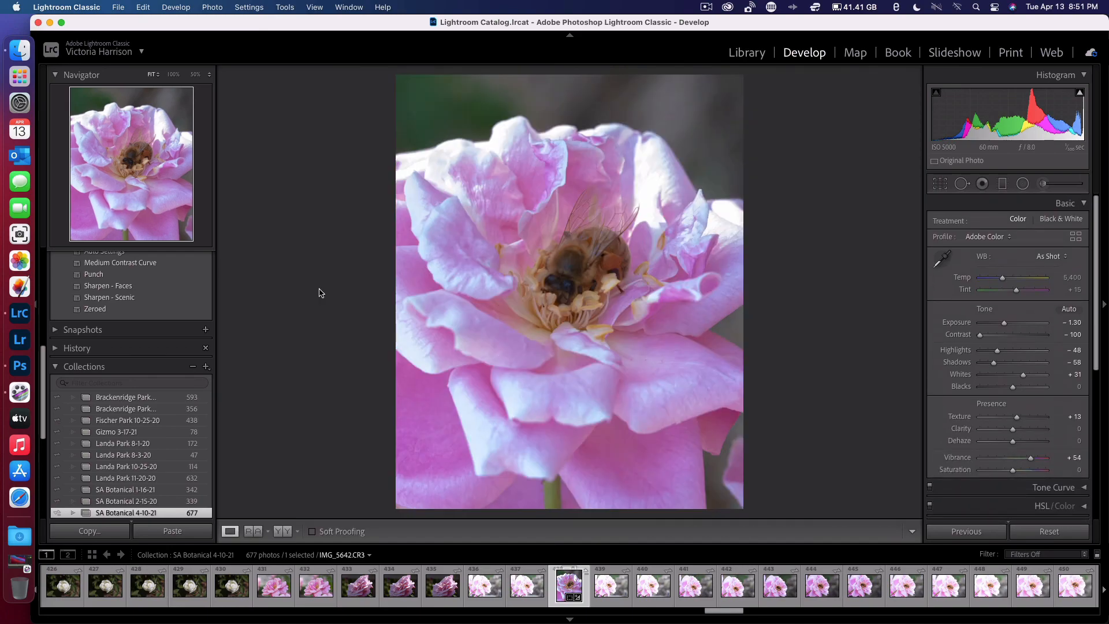